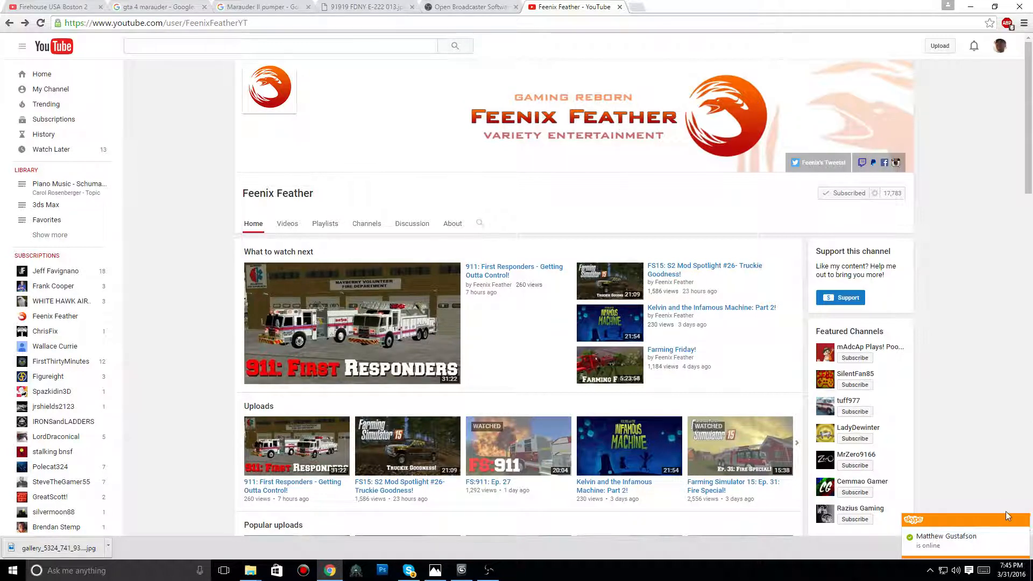
Dismiss the Skype notification and switch to the wheel model in 3ds Max
left_click(1022, 521)
left_click(1023, 520)
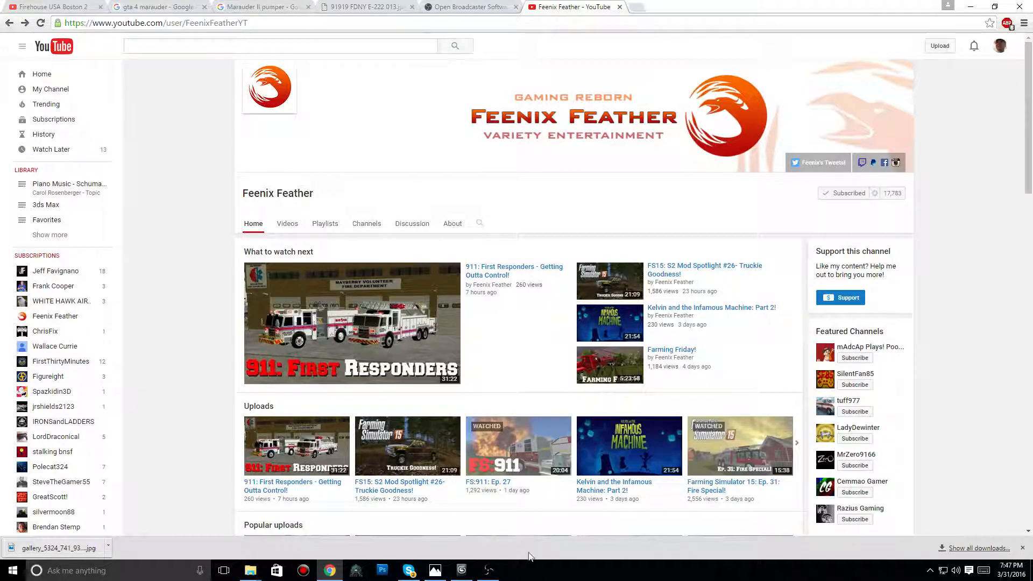
left_click(466, 574)
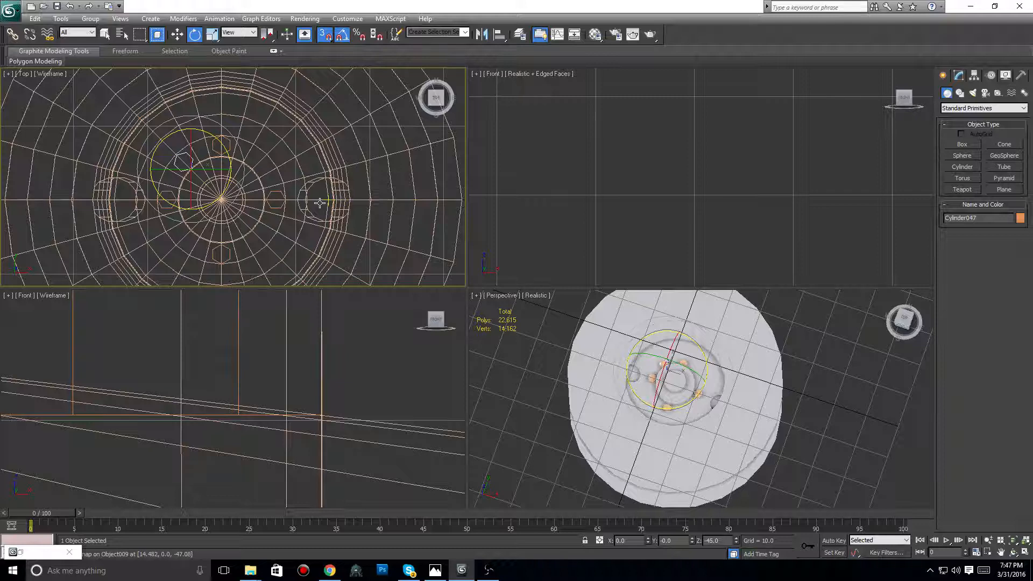
Move the selected hexagonal bolt in the Top view so its inner corner snaps to the inner ring vertex at X -5.104, Y 2.947
middle_click_drag(277, 193, 357, 232)
scroll(323, 195, "up", 4)
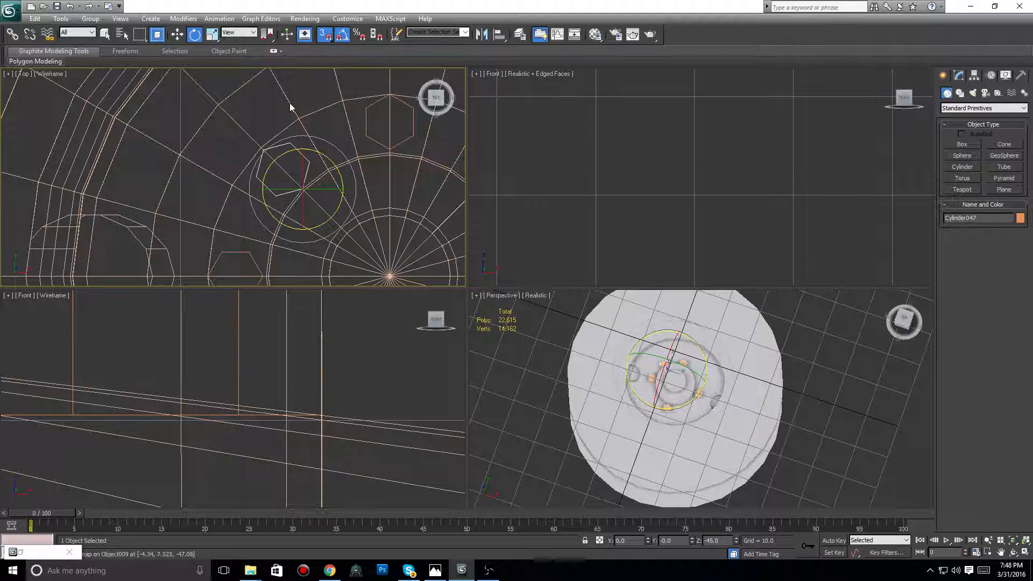
key("w")
middle_click_drag(352, 176, 370, 142)
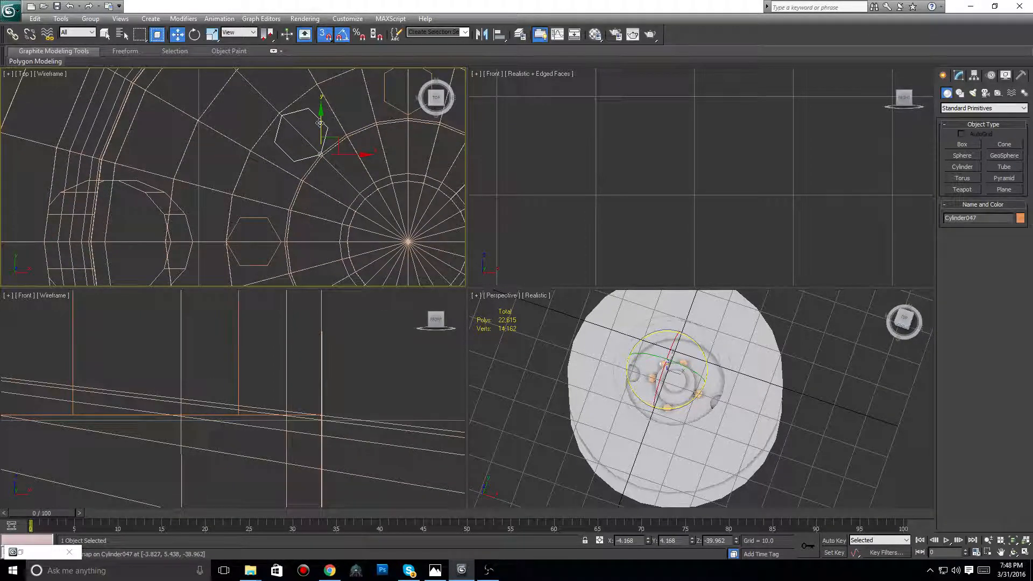
left_click_drag(320, 124, 294, 175)
scroll(300, 161, "up", 3)
middle_click_drag(301, 157, 263, 210)
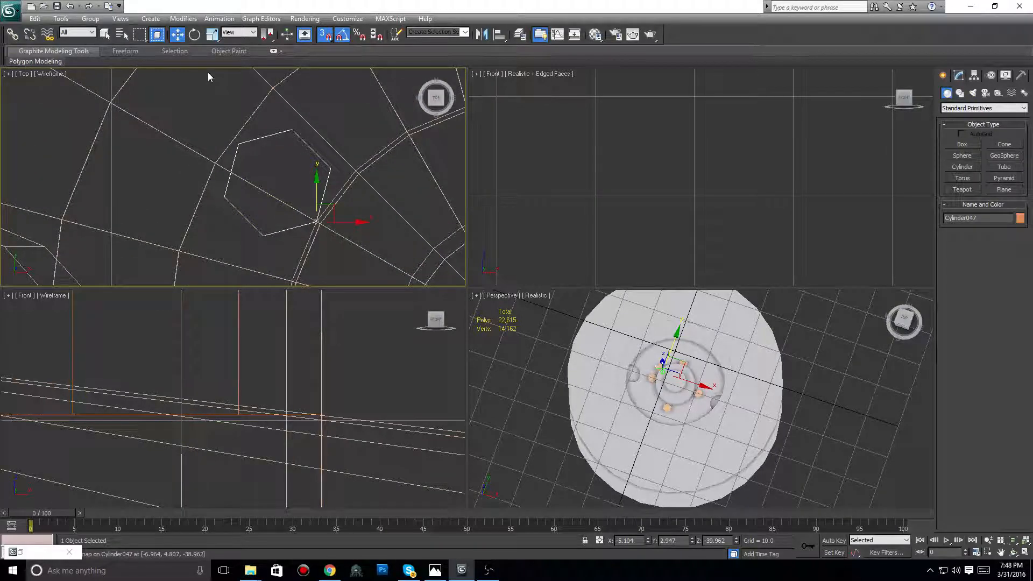
Rotate the snapped hexagonal bolt about Z to -30 degrees so its corners line up with the radial edge
scroll(264, 141, "down", 2)
scroll(264, 142, "up", 2)
left_click(194, 34)
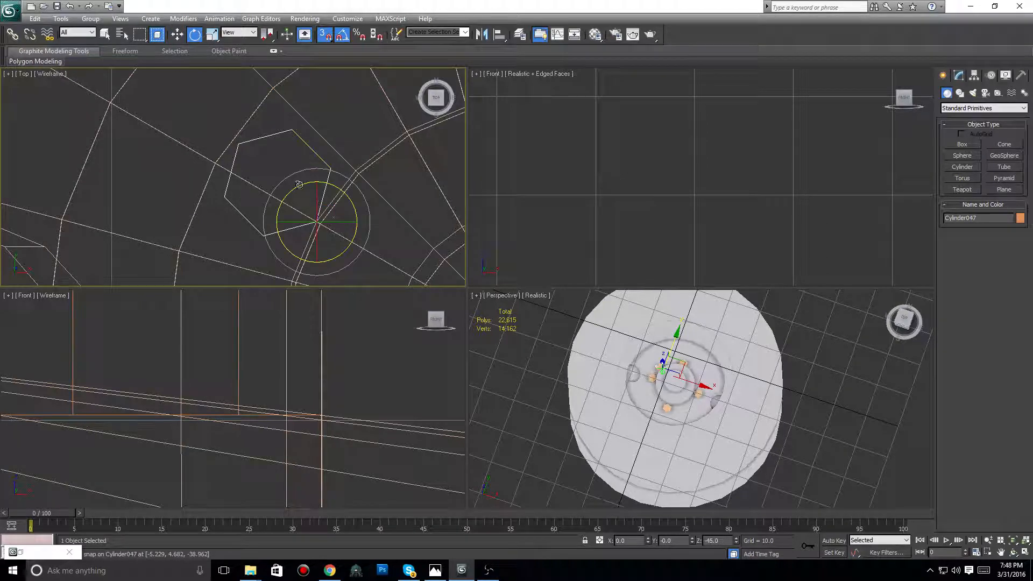
left_click_drag(299, 185, 281, 179)
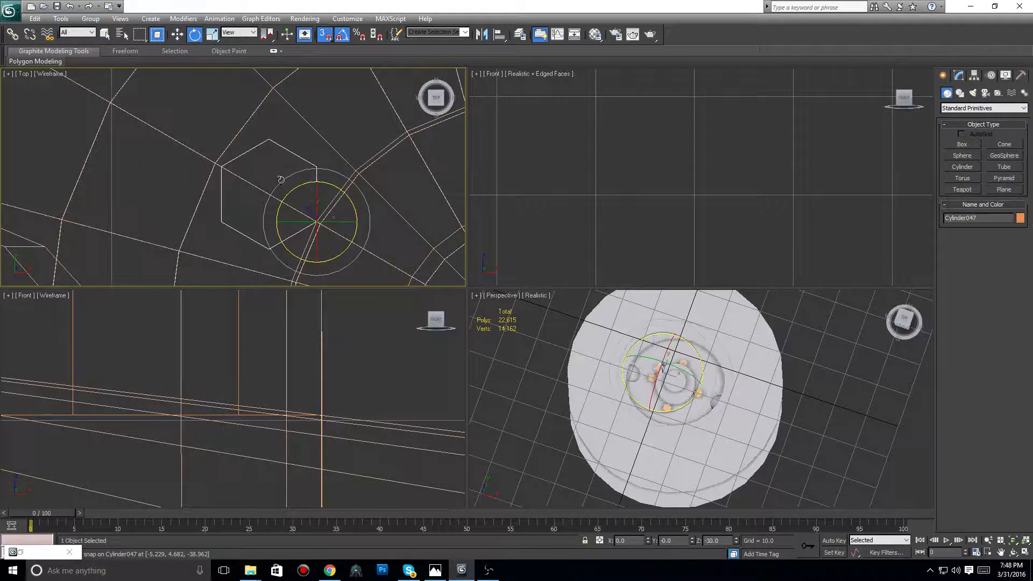
scroll(281, 179, "down", 4)
scroll(311, 179, "up", 4)
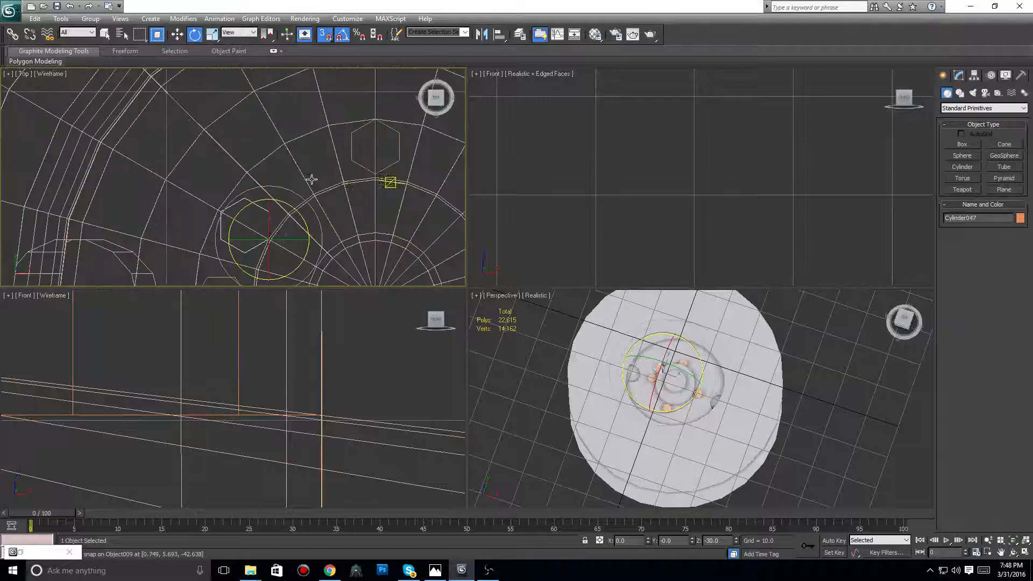
Clone the bolt as a copy and snap its corner to the inner ring vertex at X -2.947, Y 5.104
right_click(256, 205)
left_click(282, 240)
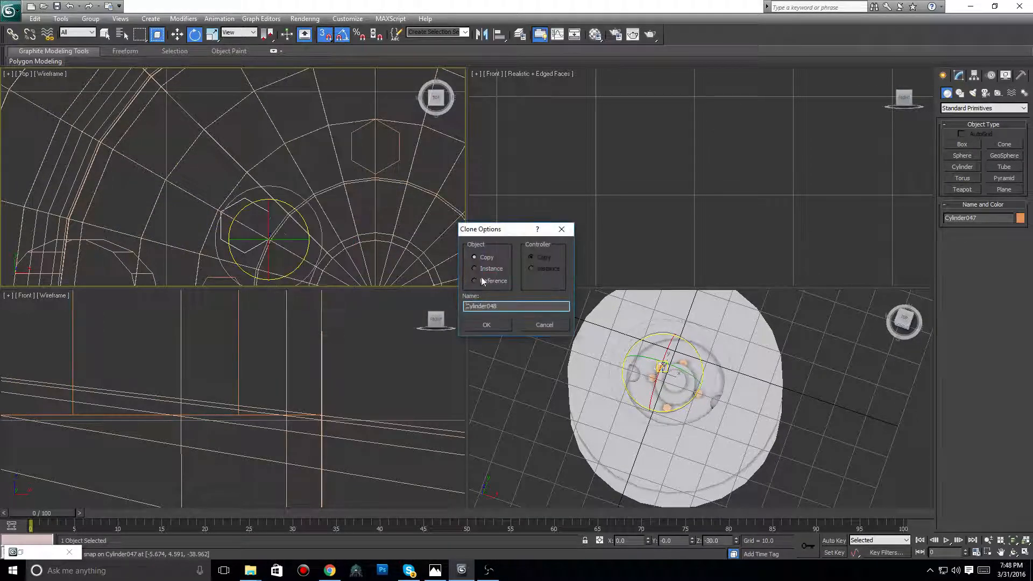
left_click(487, 325)
mouse_move(317, 183)
middle_mouse_down()
mouse_move(332, 172)
mouse_move(271, 196)
middle_mouse_up()
left_click(178, 36)
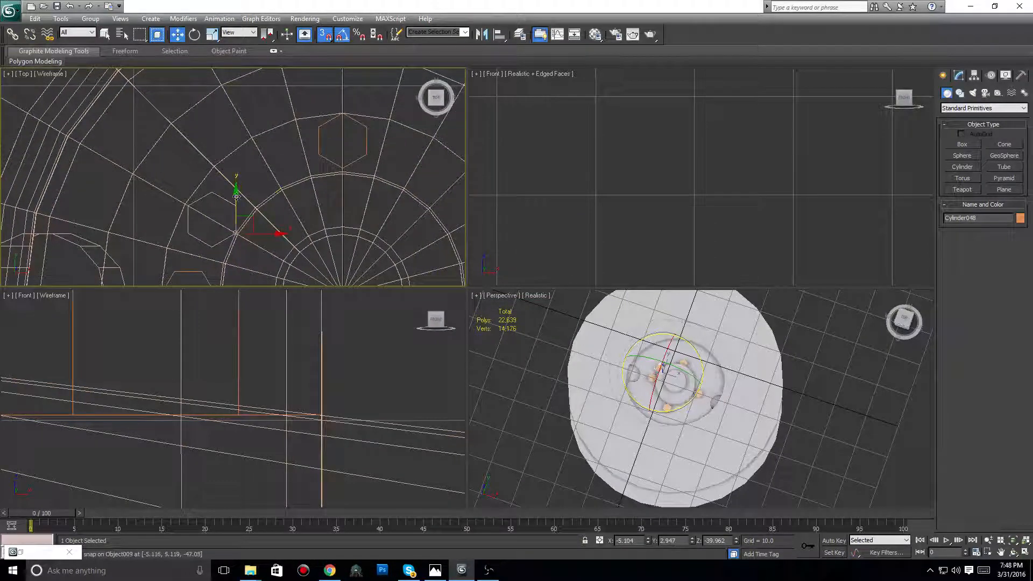
left_click_drag(236, 196, 281, 187)
scroll(281, 186, "up", 6)
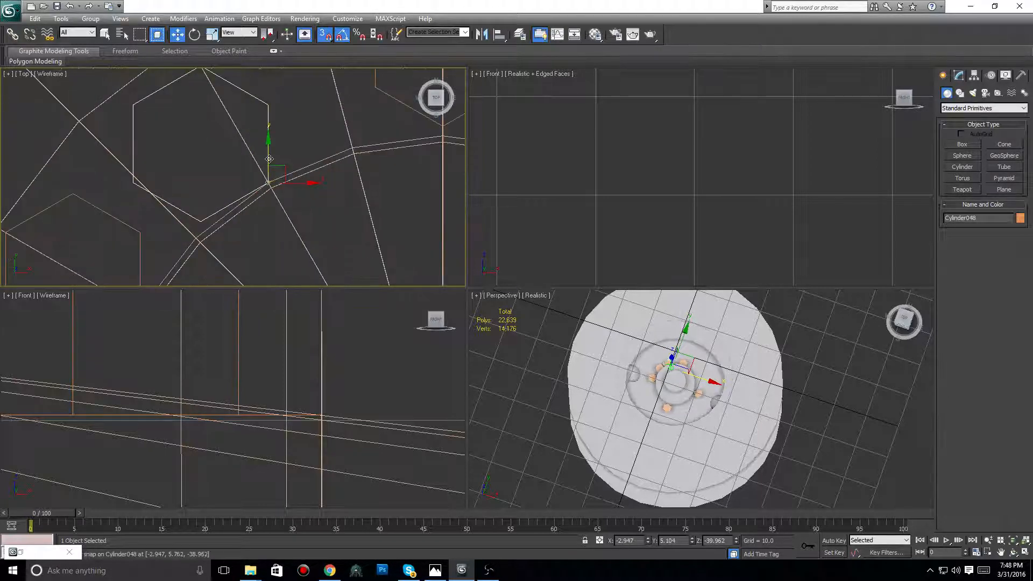
Rotate the copied bolt about Z to -60 degrees to align it with its radial edge
left_click(195, 35)
middle_click_drag(258, 146, 265, 194)
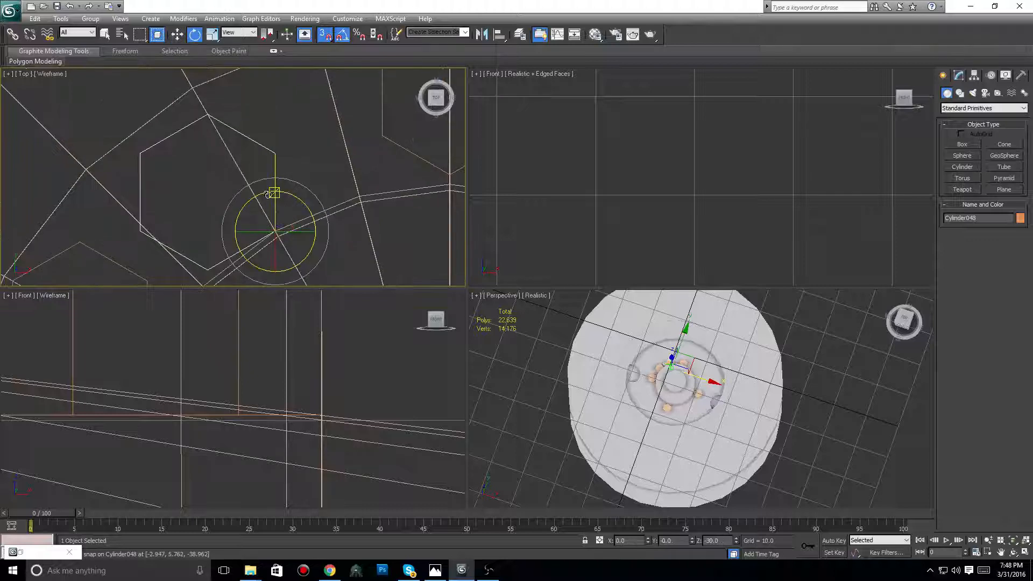
left_click_drag(259, 195, 291, 188)
middle_click_drag(202, 80, 253, 110)
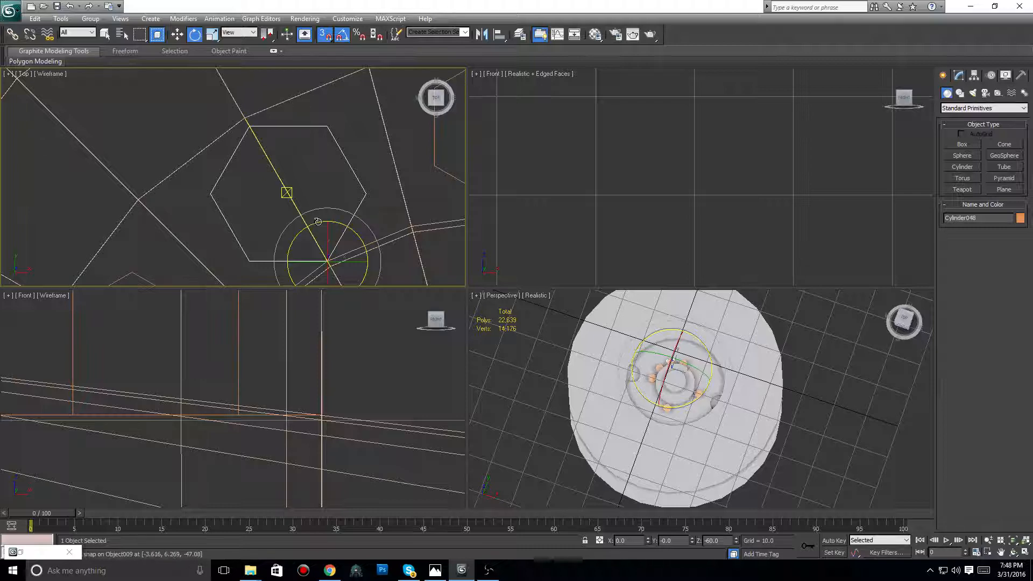
mouse_move(321, 221)
left_mouse_down()
mouse_move(382, 275)
mouse_move(320, 226)
left_mouse_up()
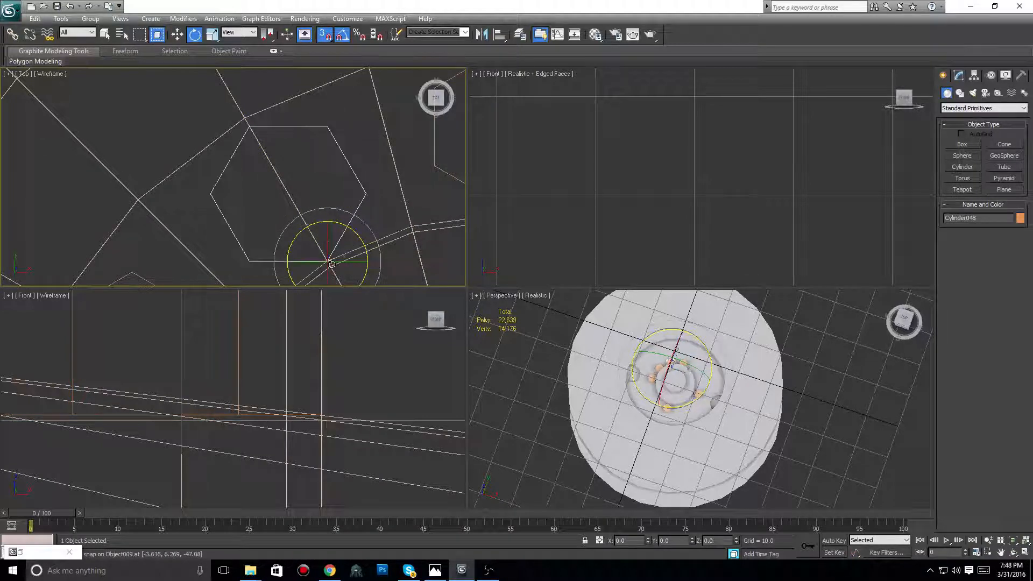
Move the pivot of Cylinder047 to its outer corner and snap that corner to the outer ring vertex at X -7.52, Y 4.344
scroll(305, 226, "down", 4)
scroll(323, 237, "up", 2)
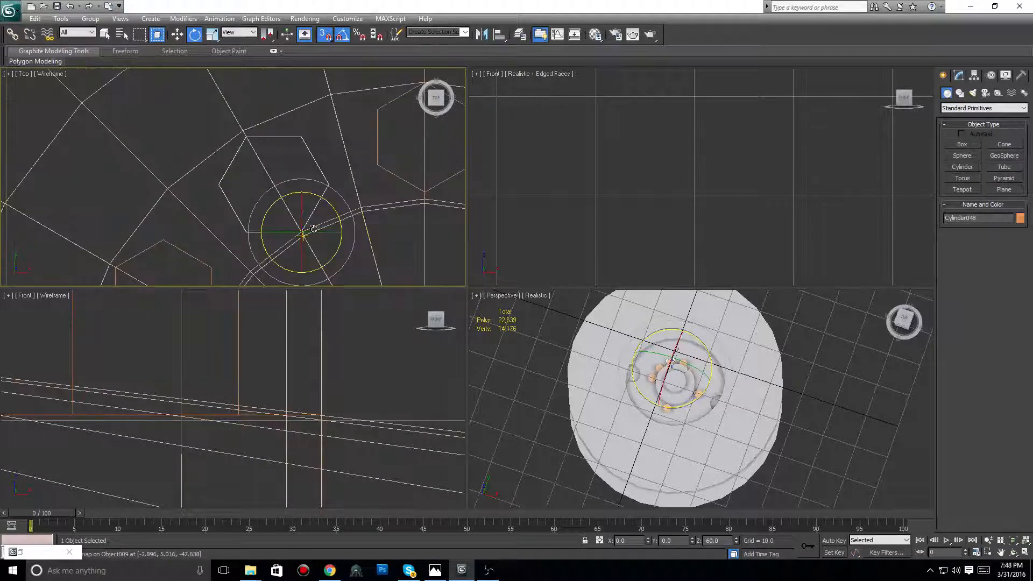
middle_click_drag(314, 229, 362, 154)
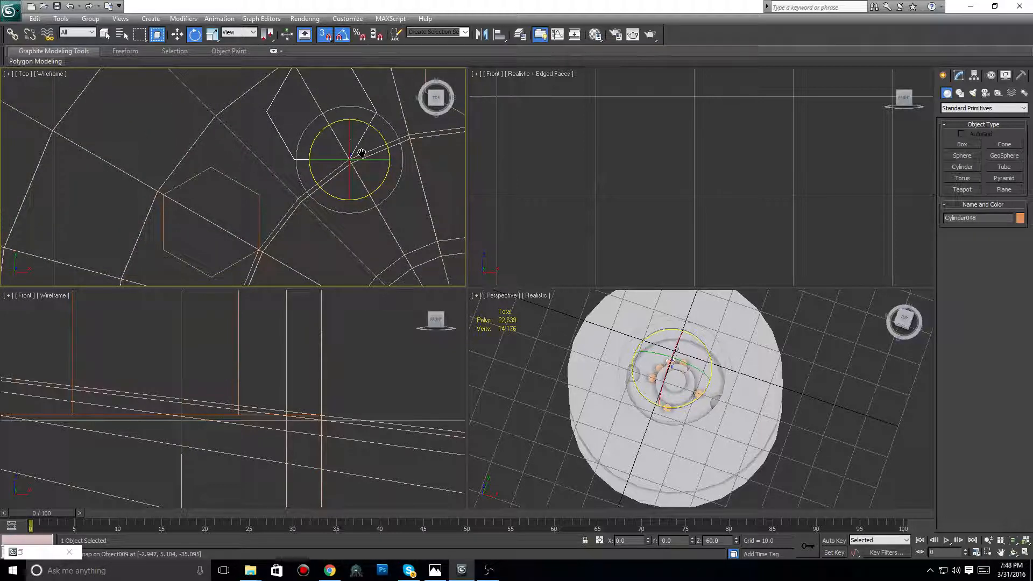
left_click(259, 203)
left_click(974, 74)
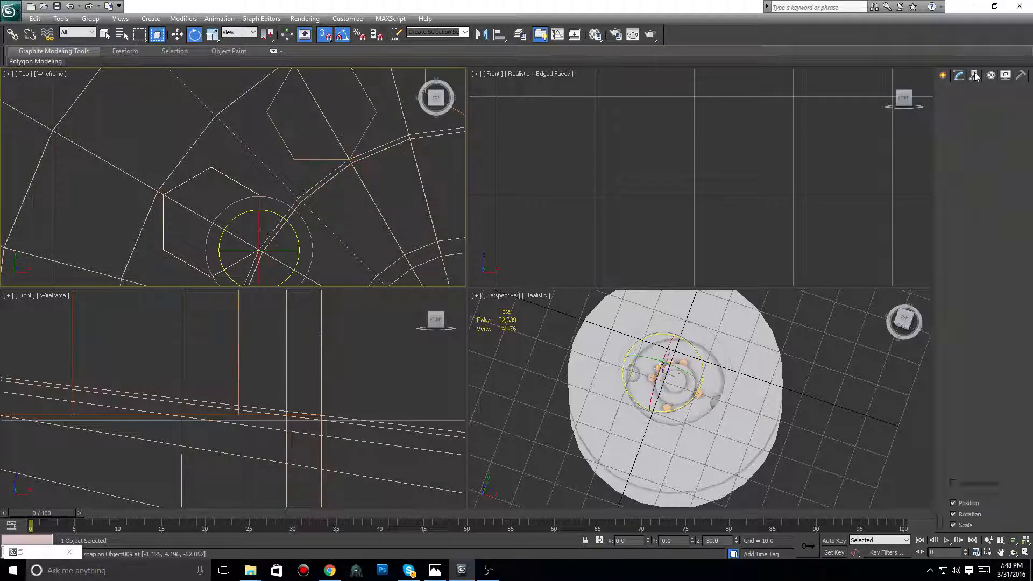
left_click(974, 143)
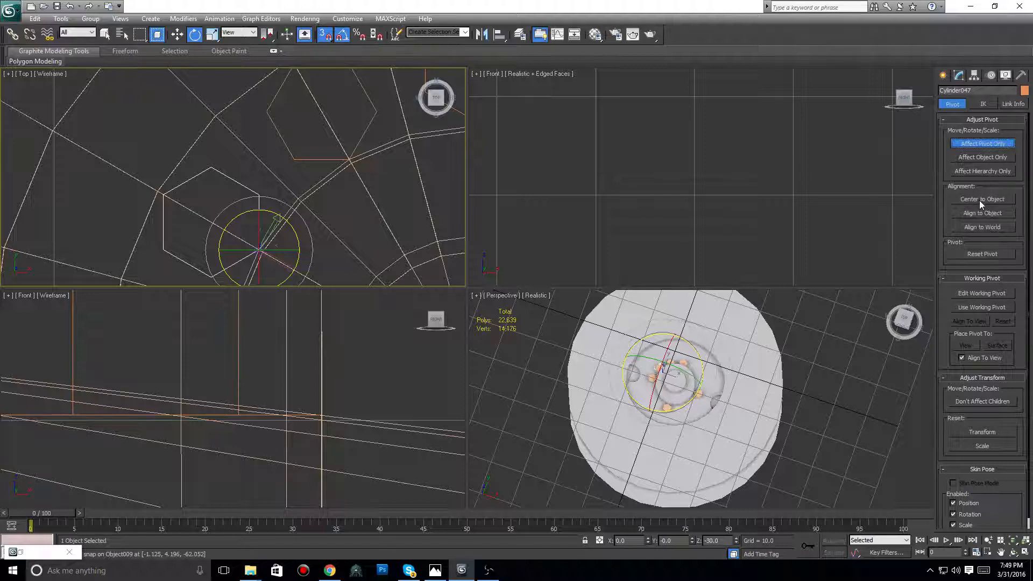
middle_click_drag(259, 231, 288, 225)
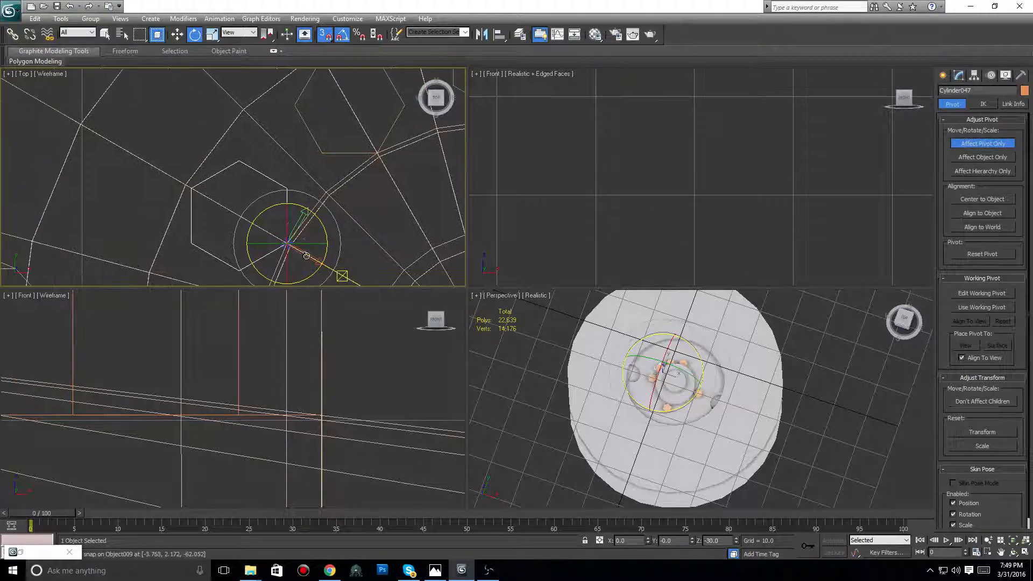
left_click_drag(304, 253, 306, 256)
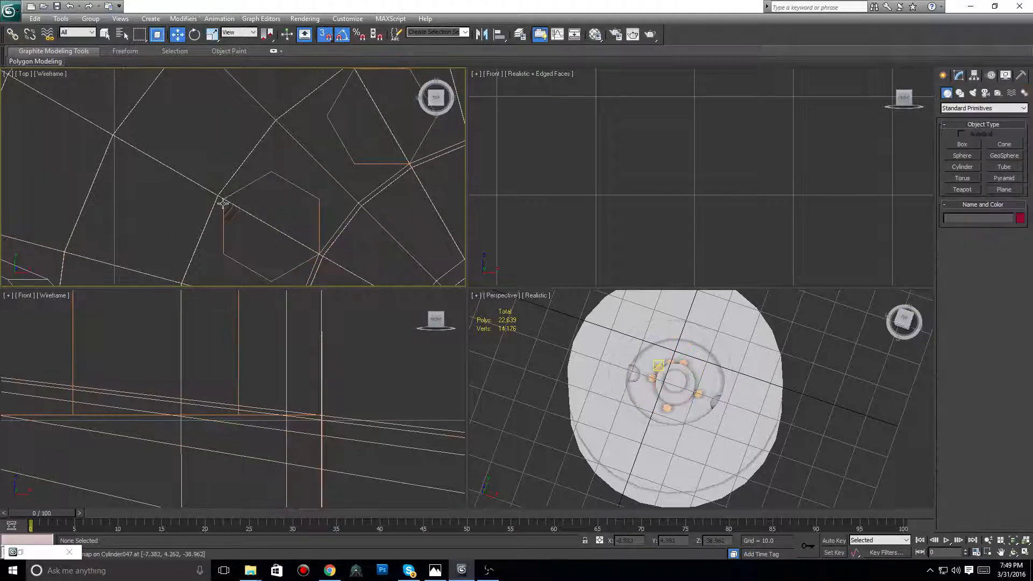
left_click(223, 200)
left_click_drag(250, 200, 217, 193)
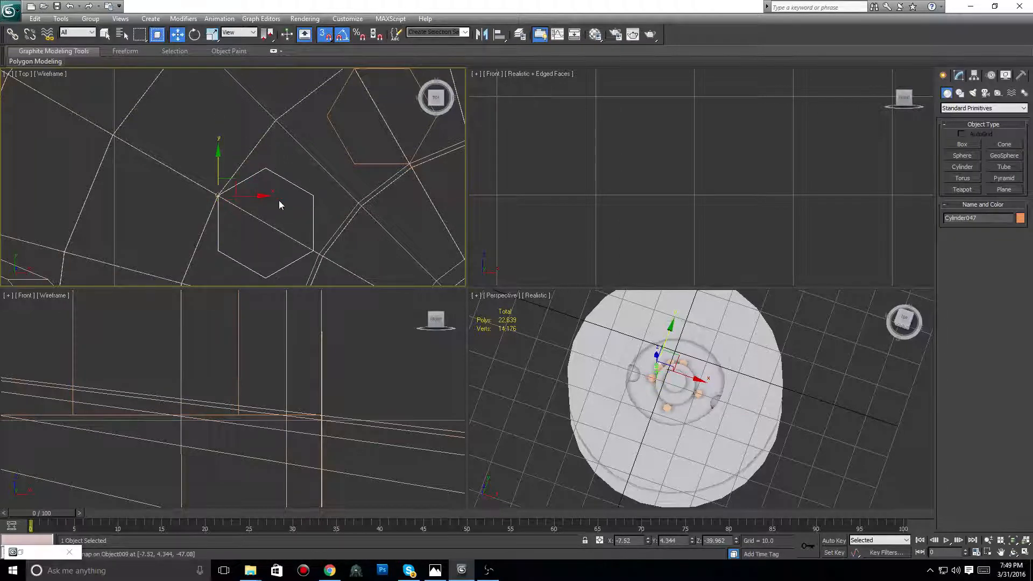
Move only the pivot of the copied bolt Cylinder048 to its opposite, outer corner at X -4.262, Y 7.382
scroll(279, 204, "down", 6)
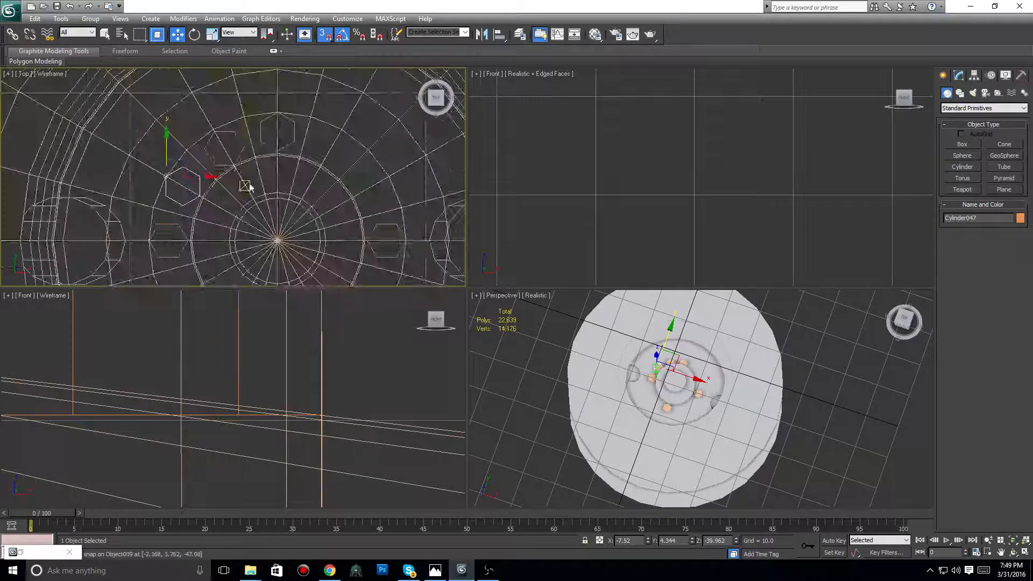
scroll(250, 187, "down", 1)
middle_click_drag(306, 182, 317, 208)
scroll(317, 190, "up", 2)
scroll(394, 206, "up", 1)
scroll(292, 202, "up", 2)
left_click(316, 244)
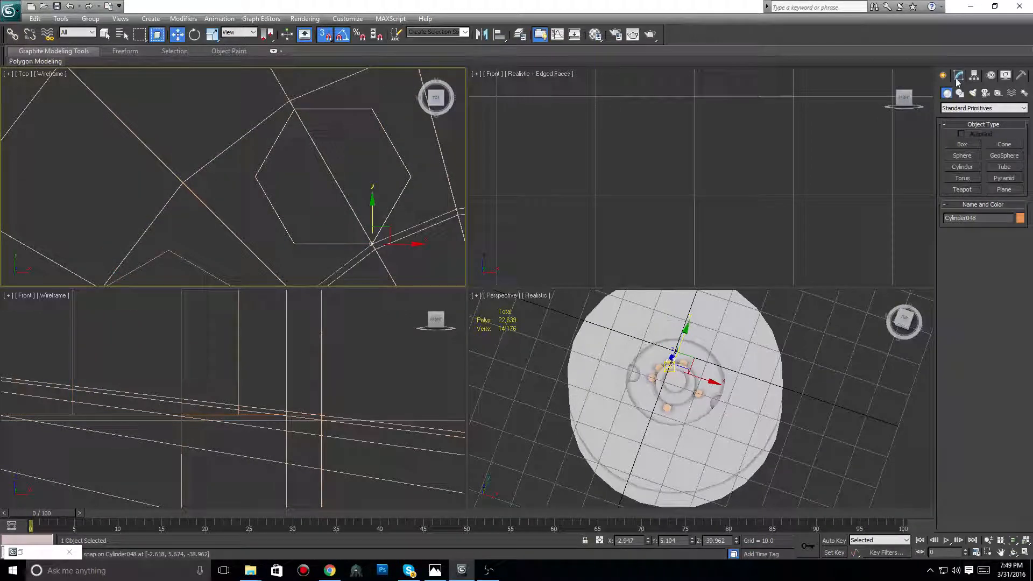
left_click(974, 74)
left_click(989, 142)
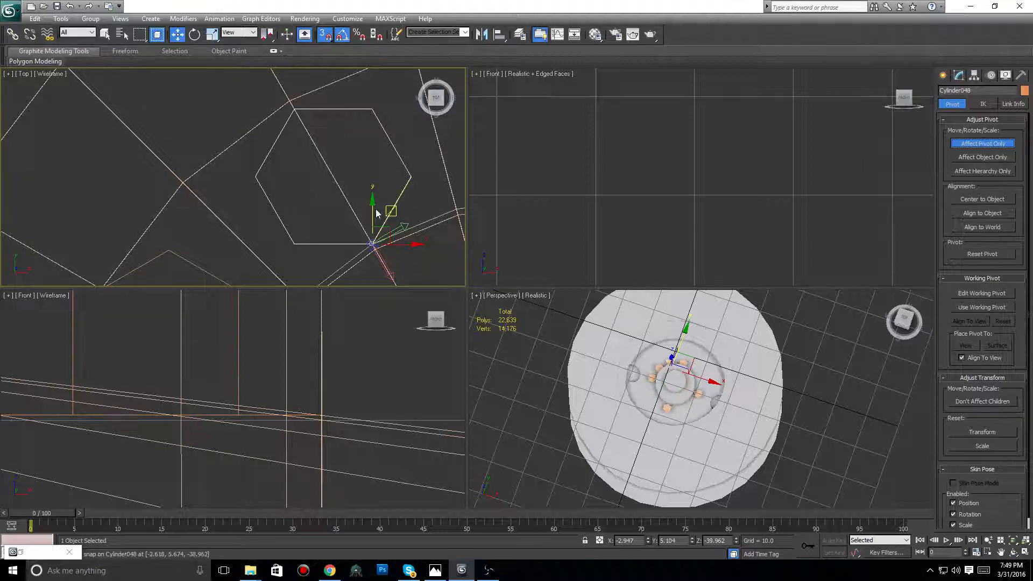
middle_click_drag(376, 209, 374, 215)
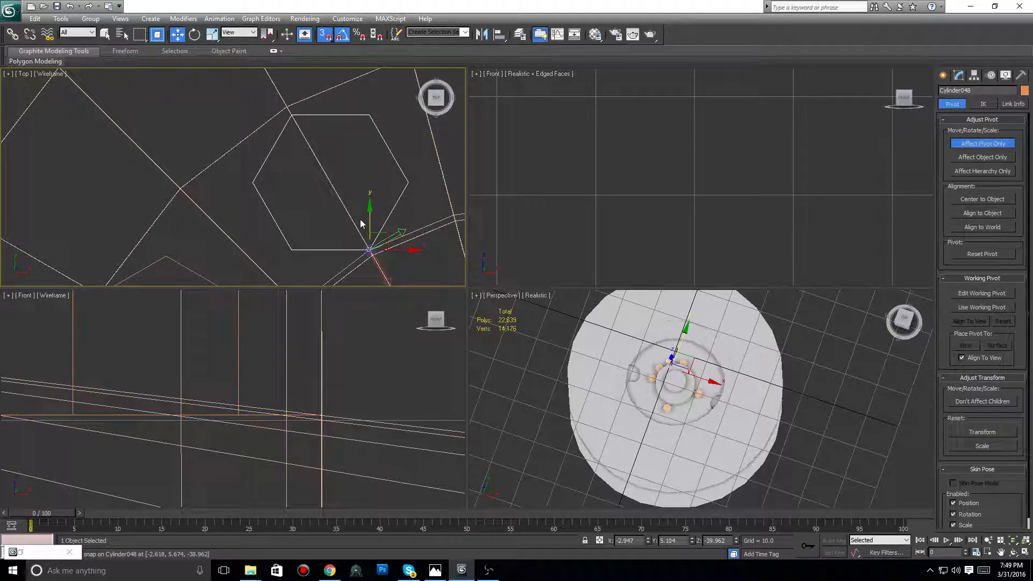
middle_click_drag(359, 228, 363, 225)
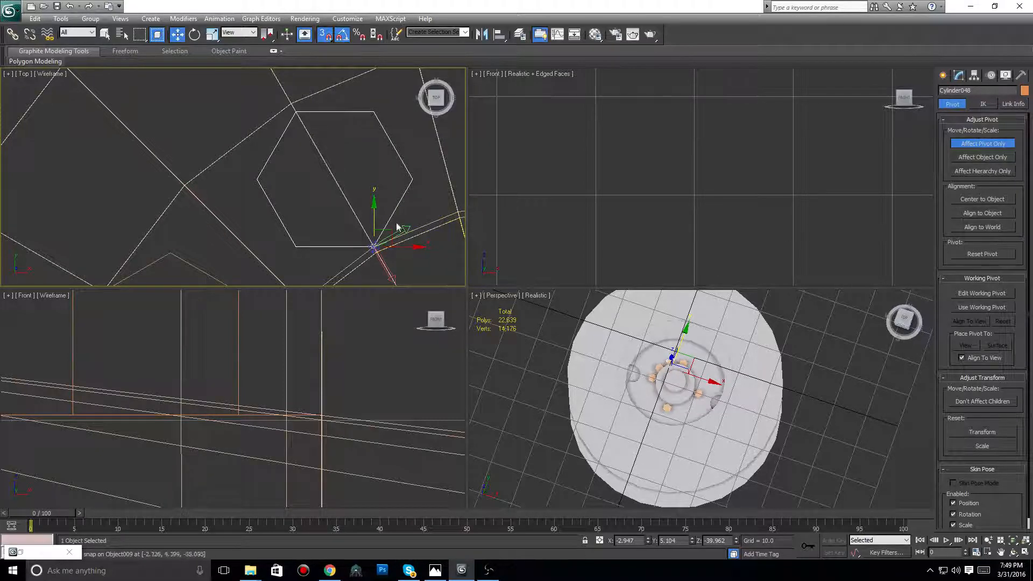
middle_click_drag(356, 211, 349, 201)
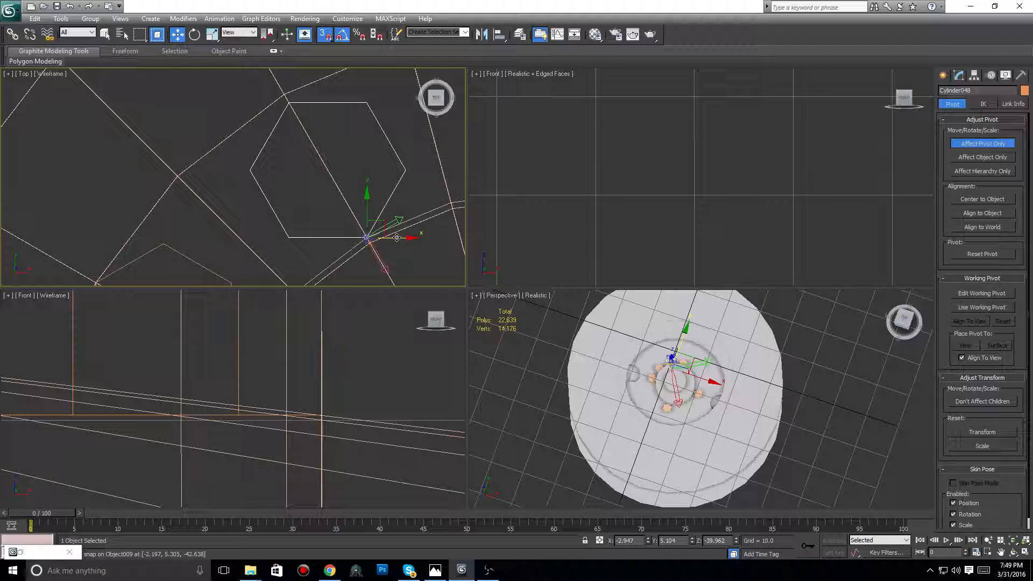
left_click_drag(396, 237, 319, 102)
middle_click_drag(329, 156, 339, 229)
left_click(942, 75)
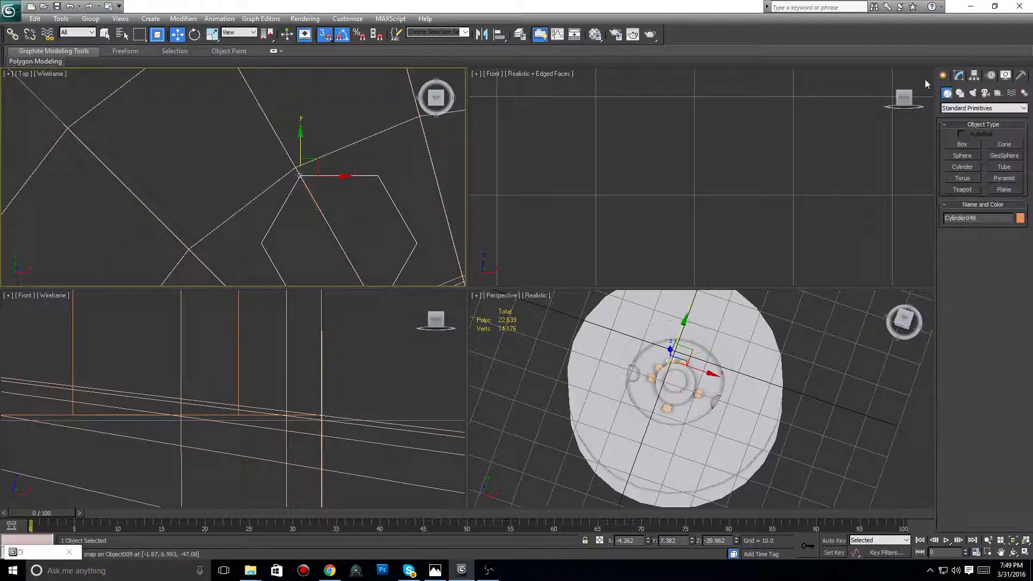
Snap the outer corner of Cylinder048 to the outer ring vertex at X -4.34, Y 7.523
left_click_drag(331, 176, 295, 166)
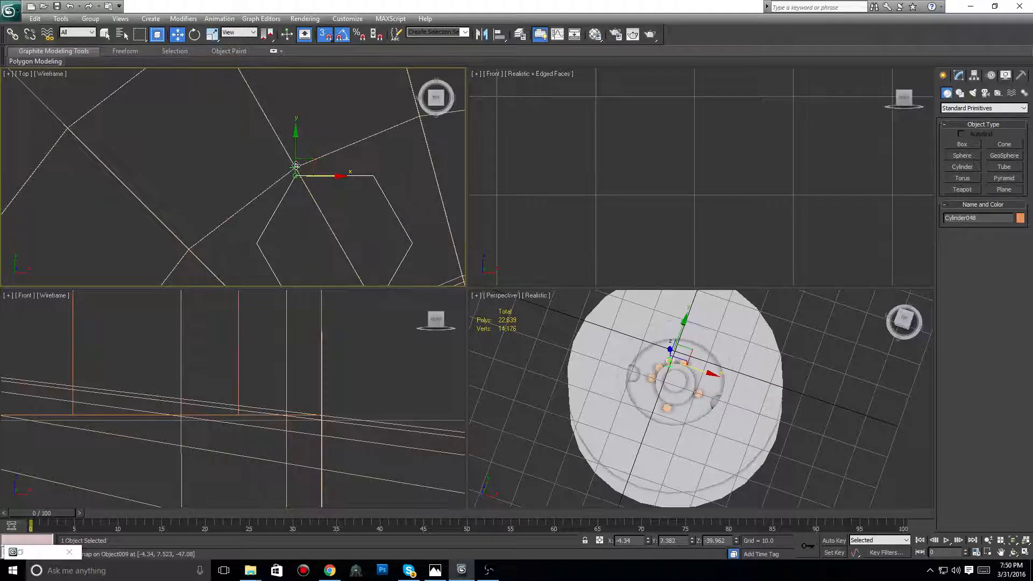
scroll(317, 202, "down", 4)
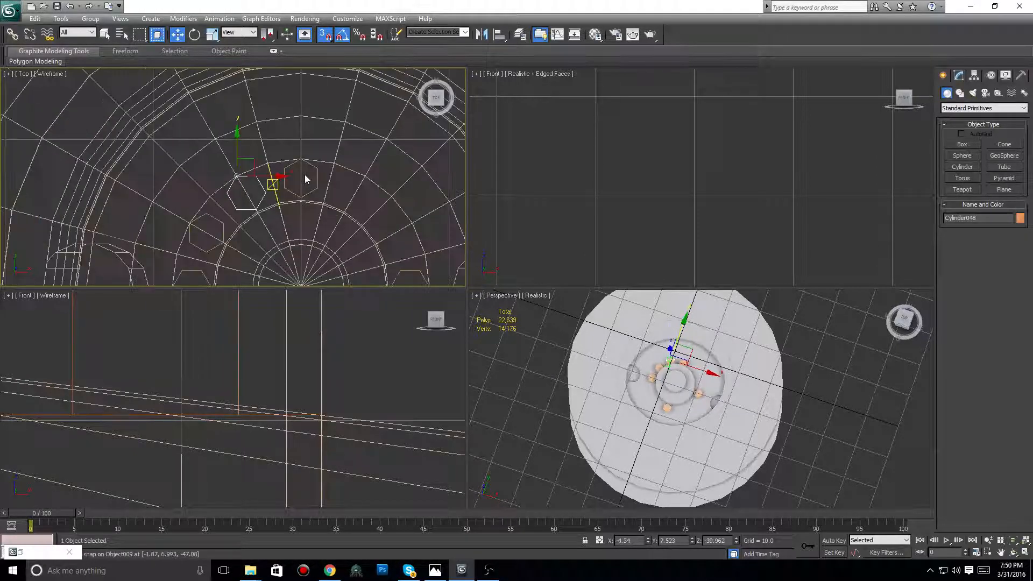
middle_click_drag(320, 203, 258, 137)
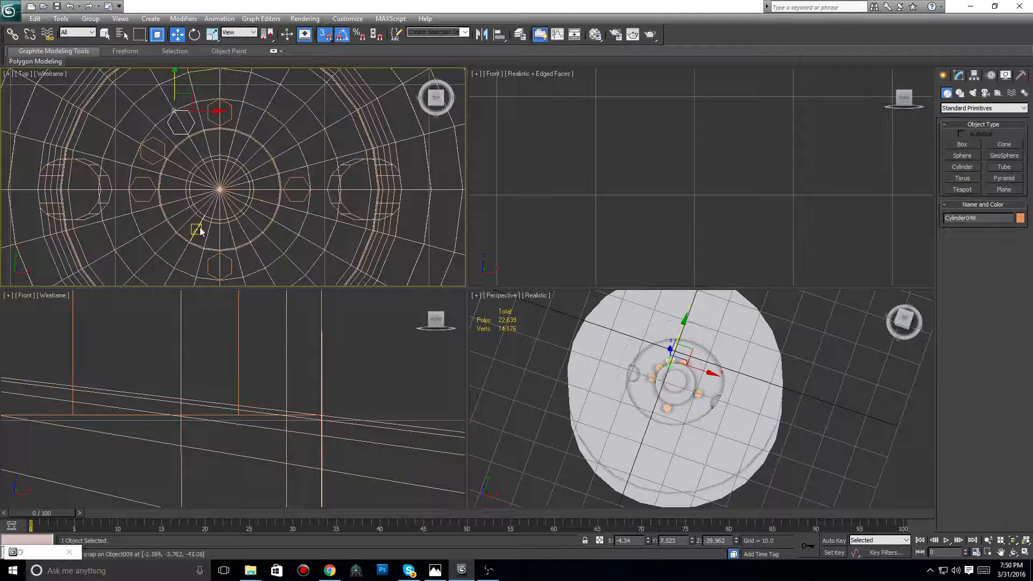
middle_click_drag(199, 221, 237, 218)
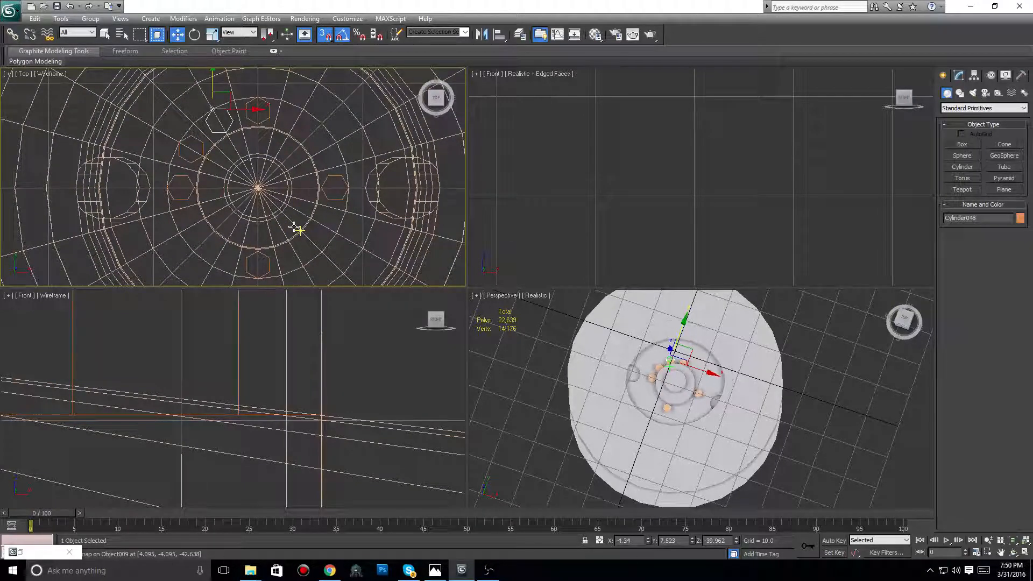
Clone the hexagonal bolt Cylinder043, on the hub's positive X side, as a copy
left_click(328, 179)
scroll(325, 188, "up", 4)
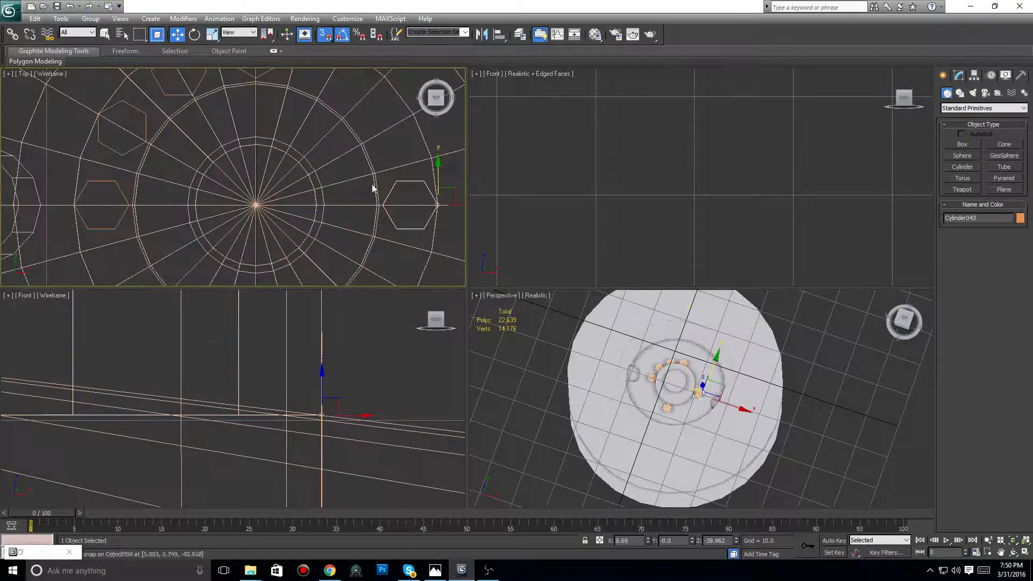
right_click(347, 208)
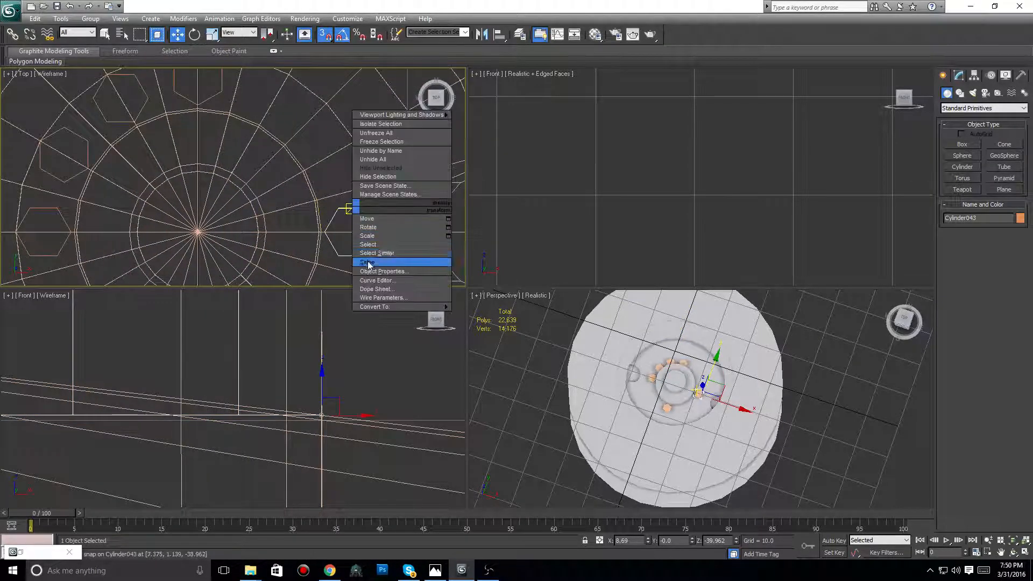
left_click(358, 265)
left_click(479, 323)
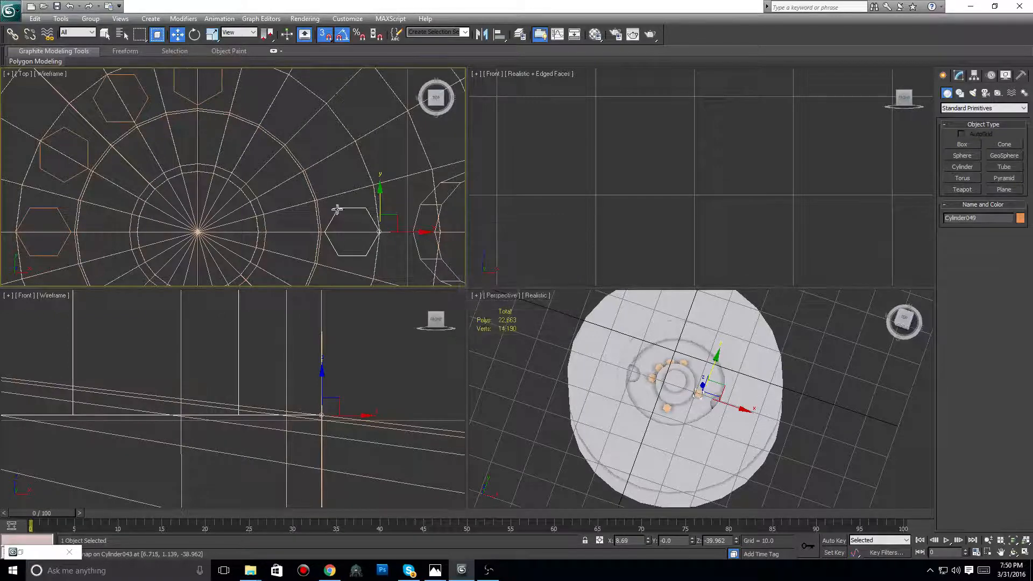
Move the copied bolt Cylinder049 so its outer corner snaps to the outer ring vertex at X 7.527, Y 4.344
middle_click_drag(380, 208, 375, 224)
left_click_drag(375, 222, 368, 201)
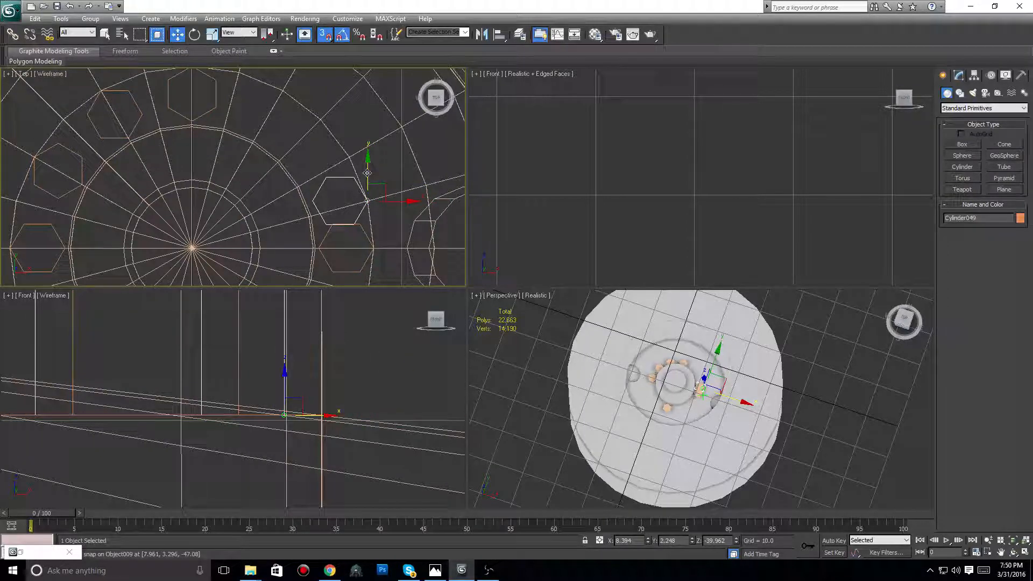
left_click_drag(368, 173, 351, 160)
middle_click_drag(355, 167, 362, 176)
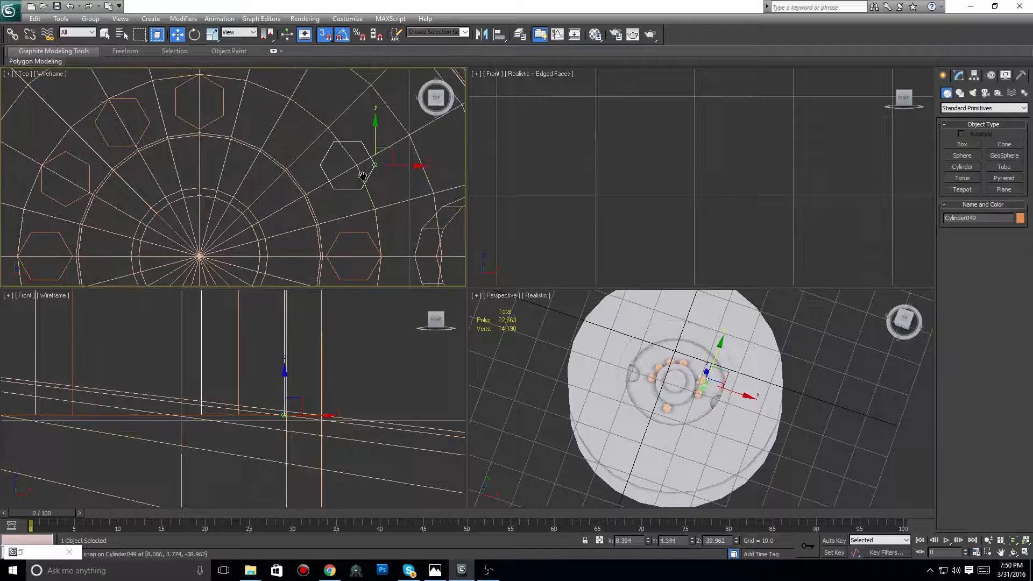
left_click_drag(402, 166, 357, 165)
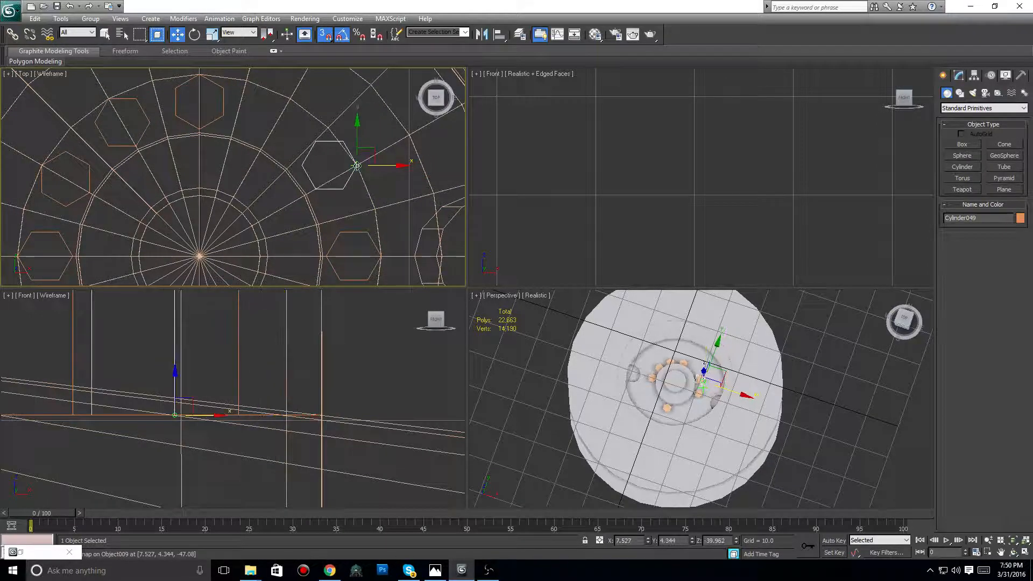
Rotate Cylinder049 by 30° about Z around its outer corner to align it with the radial edge
scroll(312, 179, "up", 2)
left_click(194, 34)
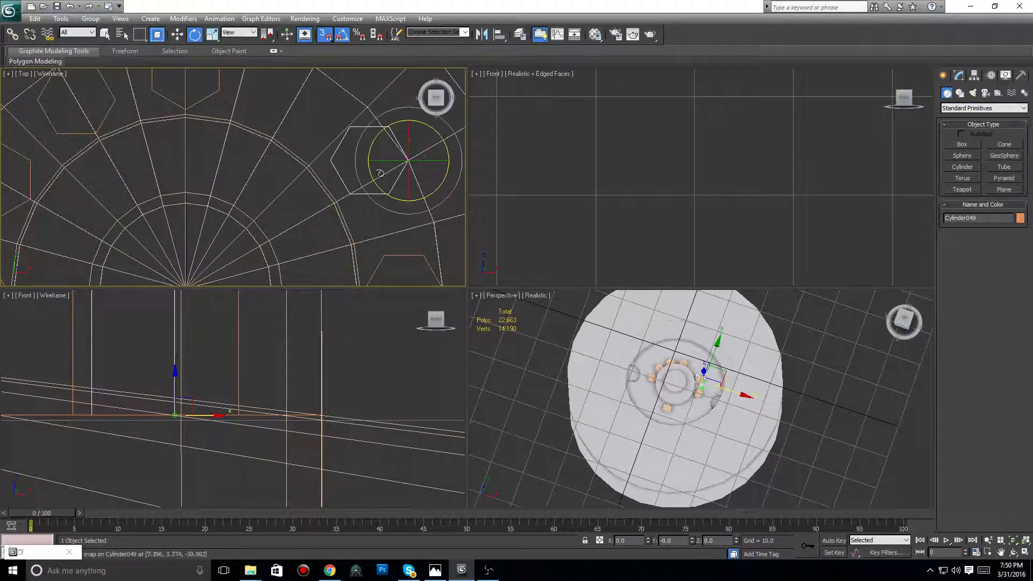
left_click_drag(384, 144, 368, 148)
scroll(367, 148, "down", 2)
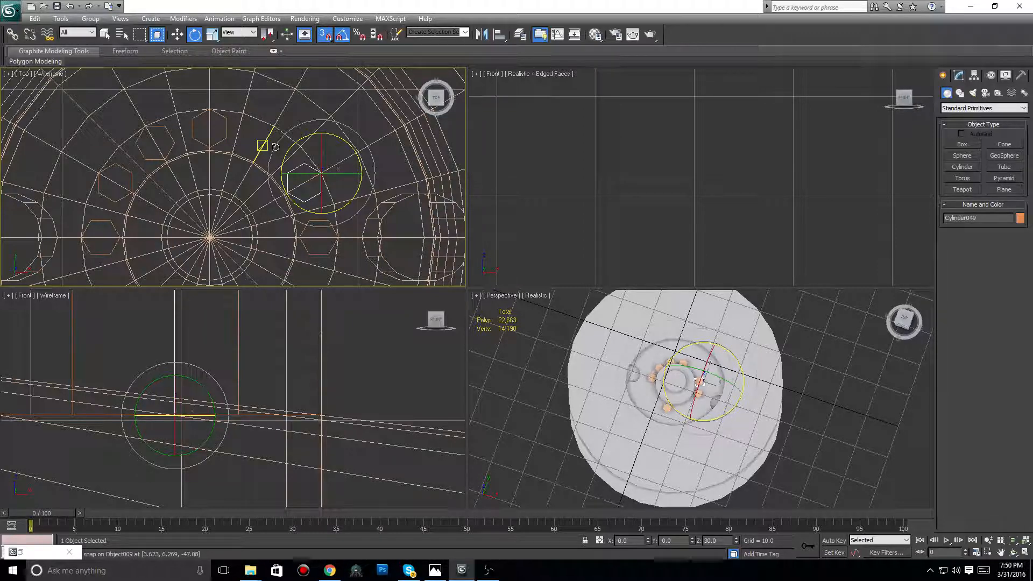
Clone Cylinder049 and snap the clone's outer corner to the outer ring vertex at X 4.347, Y 7.523
left_click(177, 34)
scroll(185, 86, "up", 2)
mouse_move(379, 208)
left_mouse_down("shift")
mouse_move(365, 206)
mouse_move(309, 138)
mouse_move(308, 149)
left_mouse_up("shift")
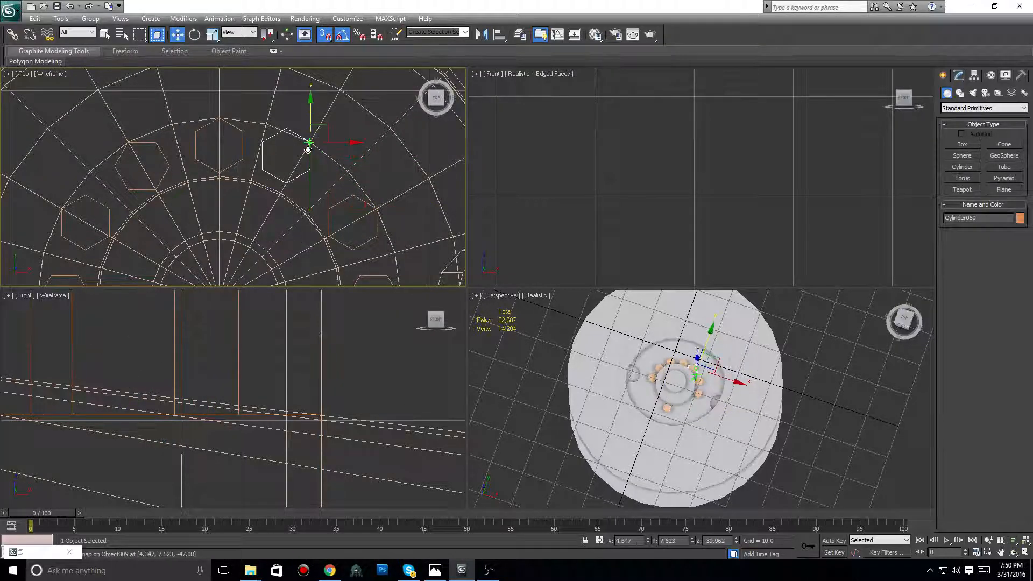
Rotate the new bolt beside the positive Y bolt to 60° about Z, and deselect it
left_click(194, 35)
left_click_drag(331, 137, 277, 116)
scroll(319, 188, "down", 5)
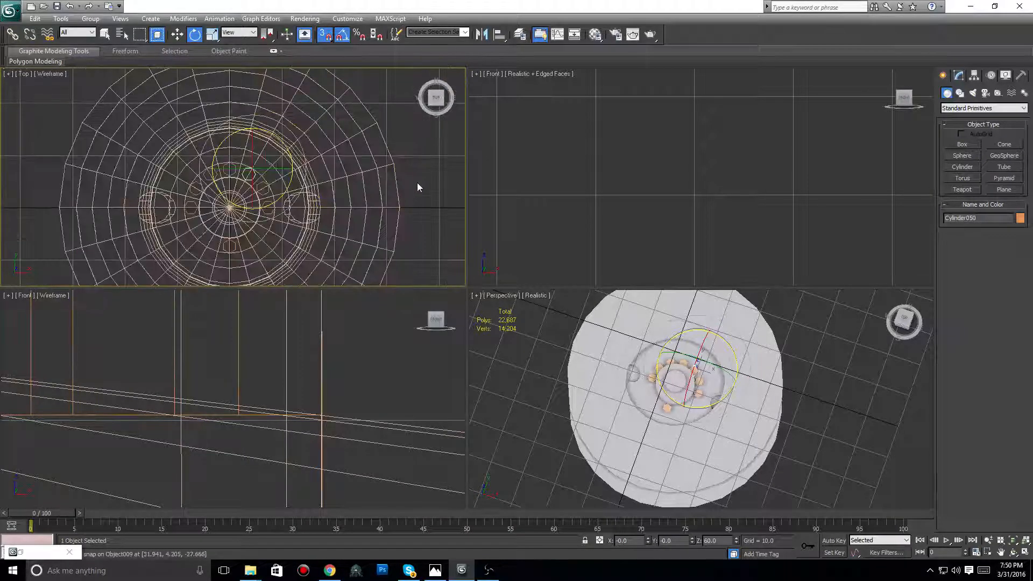
left_click(419, 184)
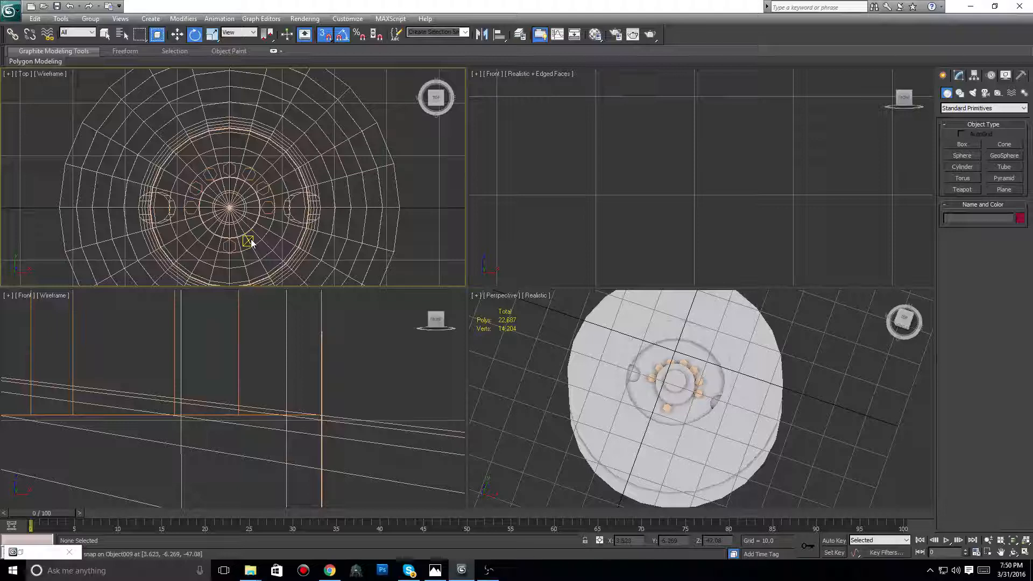
Switch to Chrome and examine the rear wheel in the FDNY fire truck reference photo, then return to 3ds Max
middle_click_drag(267, 217, 265, 193)
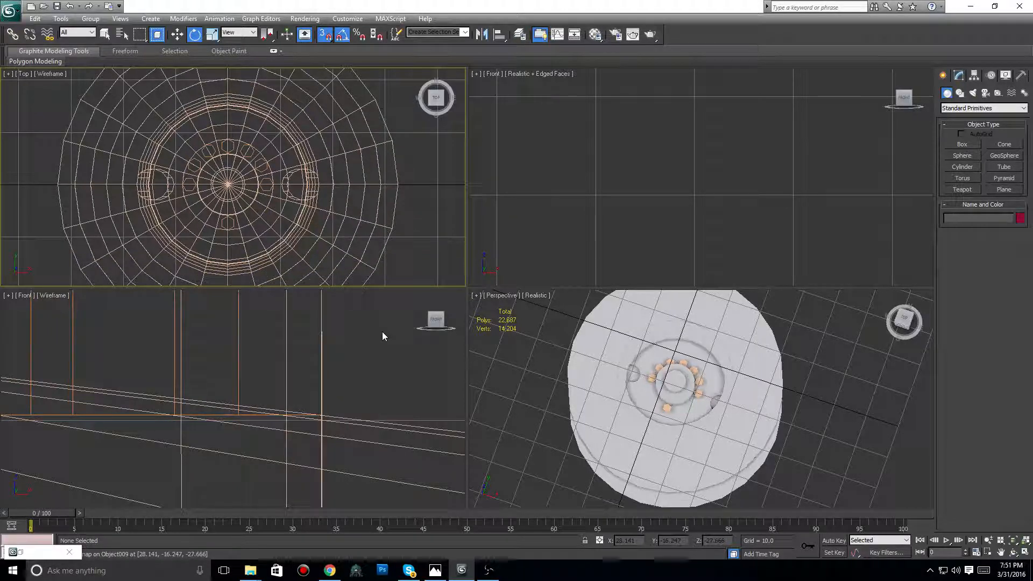
key("alt+Tab")
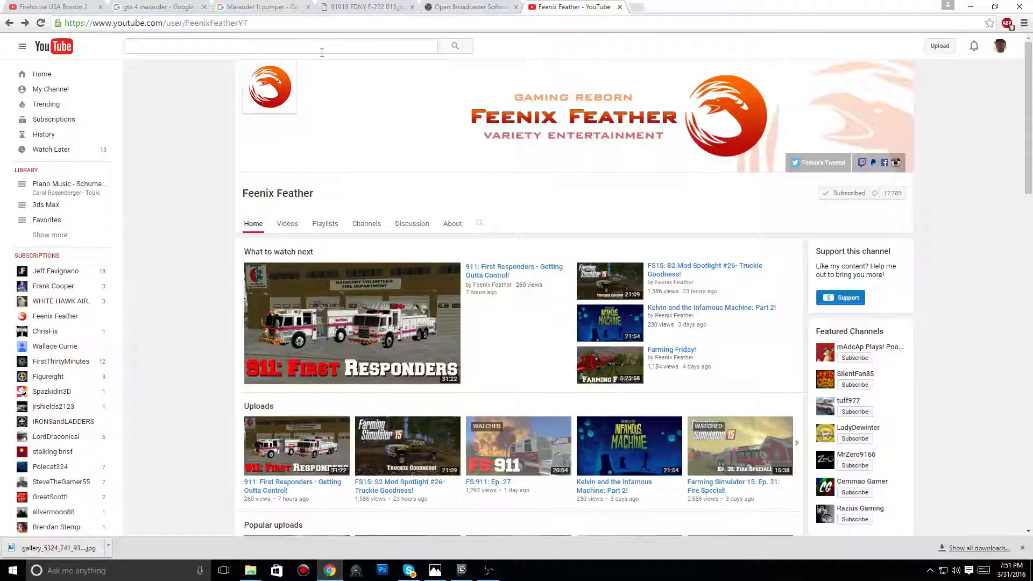
left_click(347, 8)
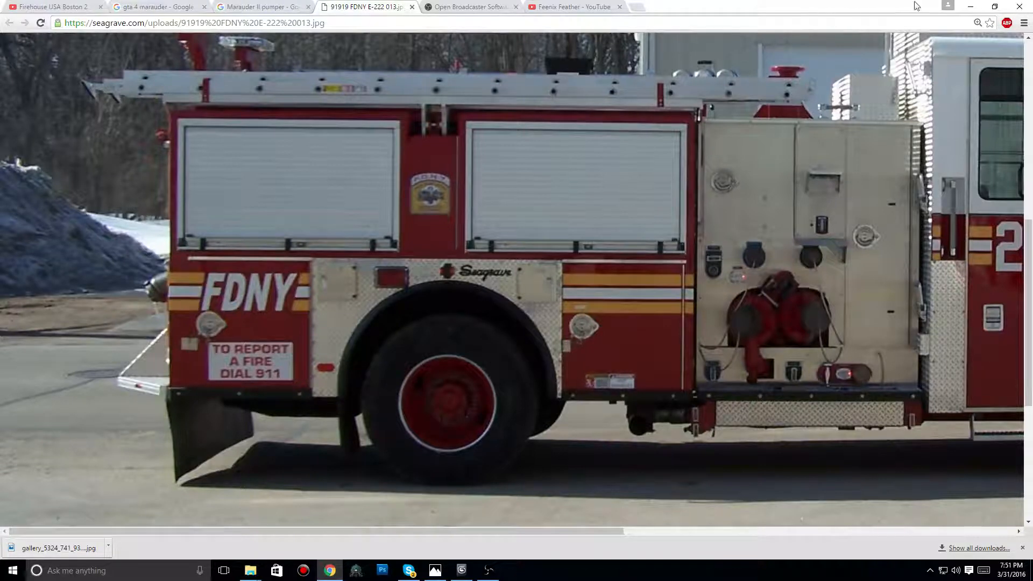
left_click(971, 5)
Delete the two bolts directly on either side of the bolt on the hub's positive Y axis
scroll(318, 175, "down", 1)
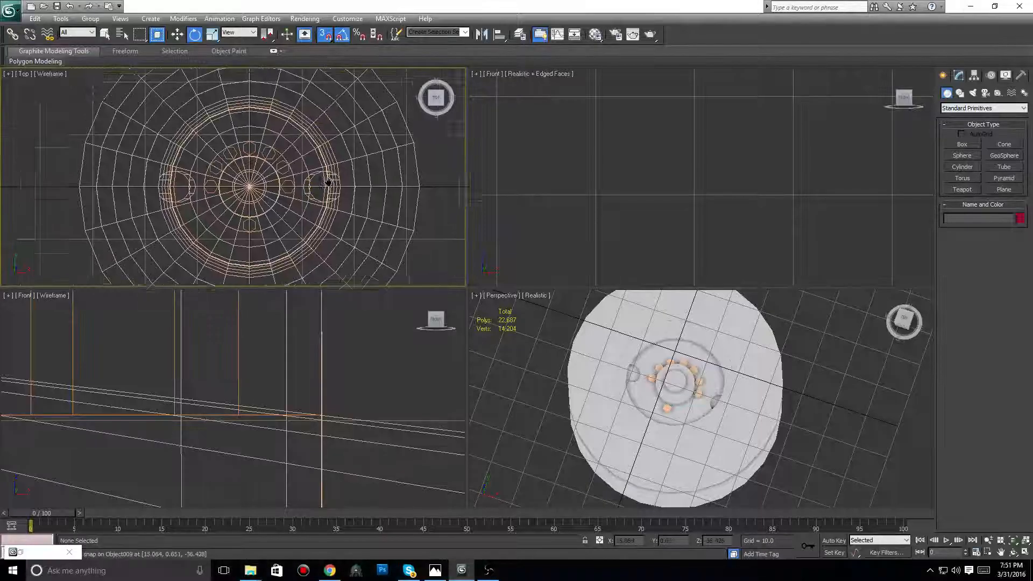
middle_click_drag(288, 176, 332, 197)
scroll(332, 196, "up", 3)
scroll(332, 196, "up", 1)
scroll(235, 207, "up", 1)
left_click(214, 191)
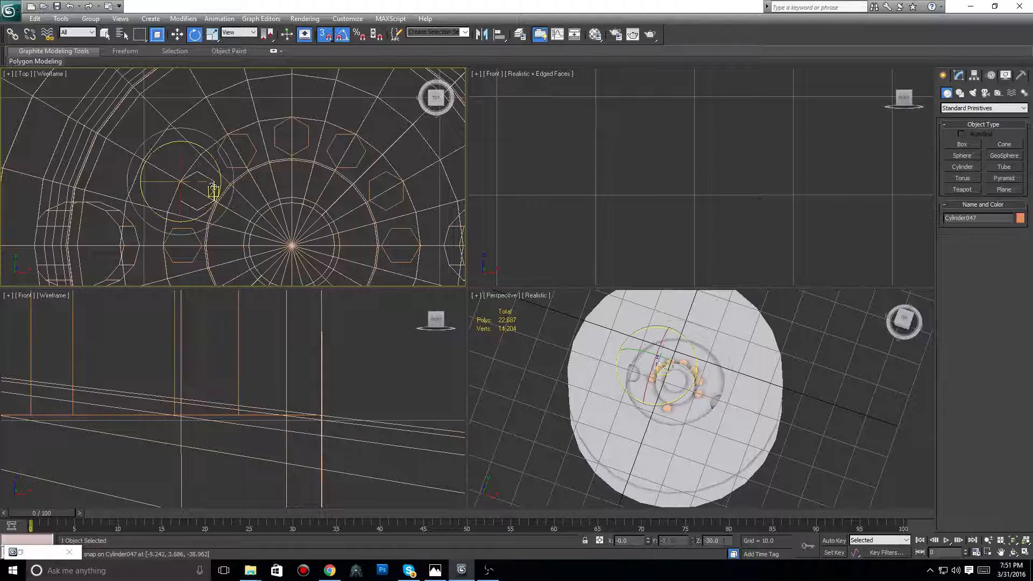
scroll(193, 183, "up", 1)
left_click(256, 129)
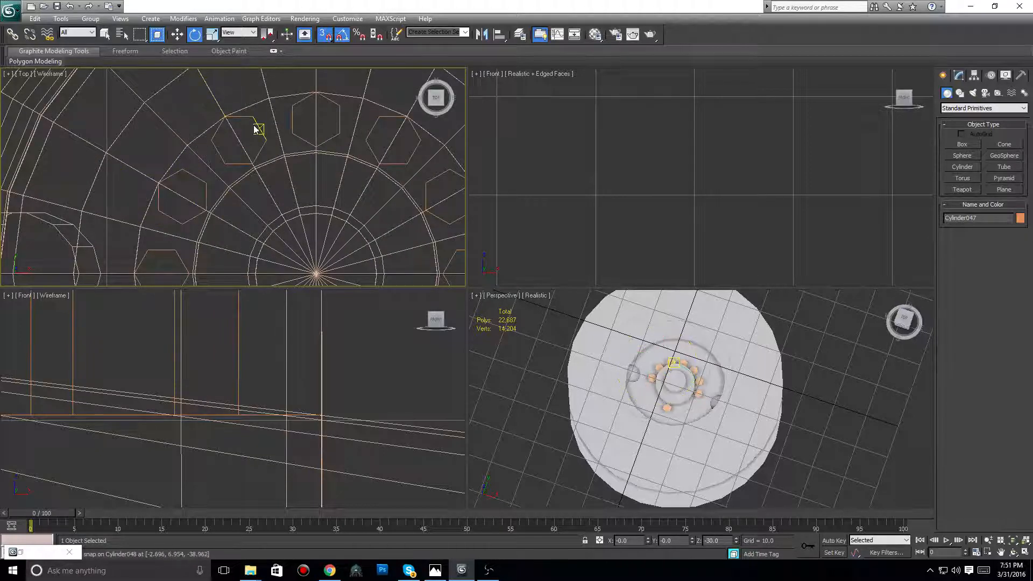
key("Delete")
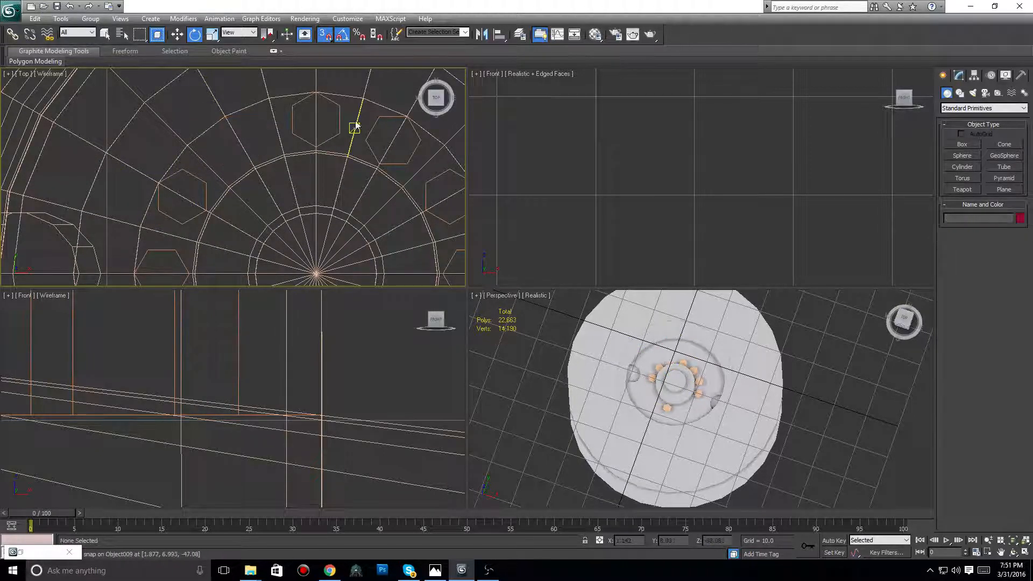
left_click(375, 119)
key("Delete")
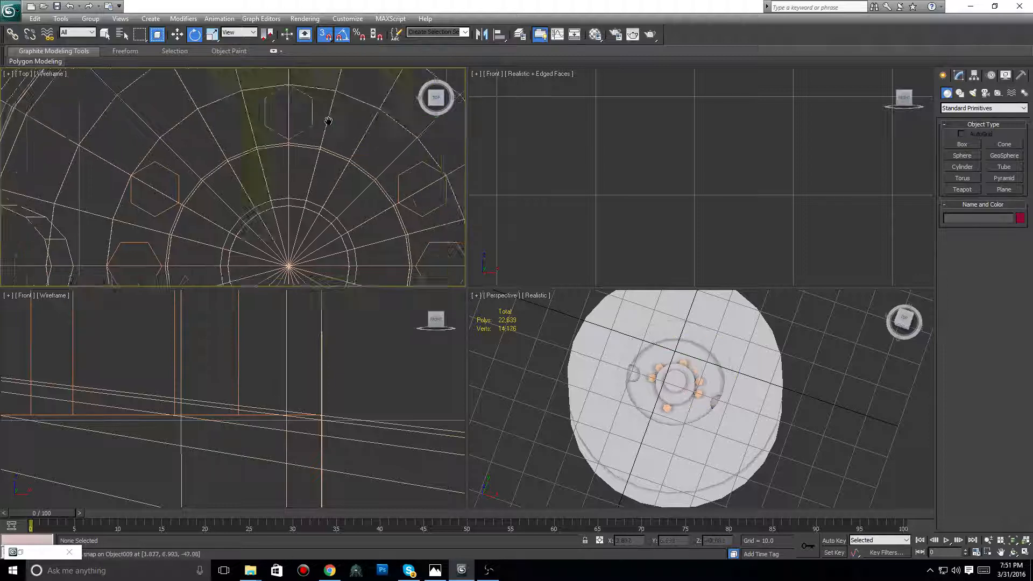
Move Cylinder047 so its outer corner snaps to the outer ring vertex at X -6.139, Y 6.143
scroll(328, 116, "down", 4)
scroll(156, 150, "up", 3)
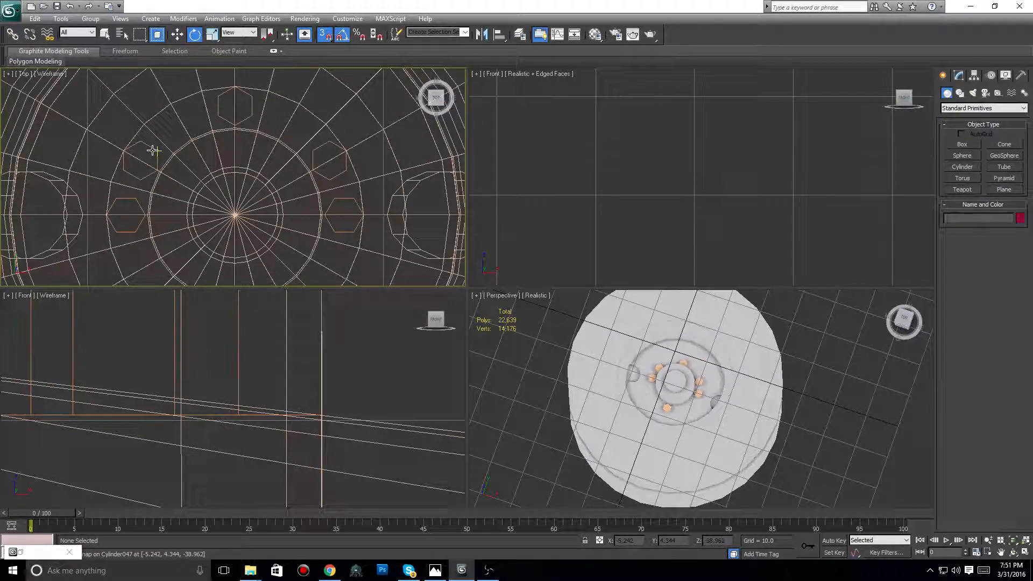
middle_click_drag(152, 151, 166, 152)
key("w")
left_click_drag(140, 151, 166, 125)
Rotate Cylinder047 to -45° about Z so it lines up with the diagonal radial edge
key("e")
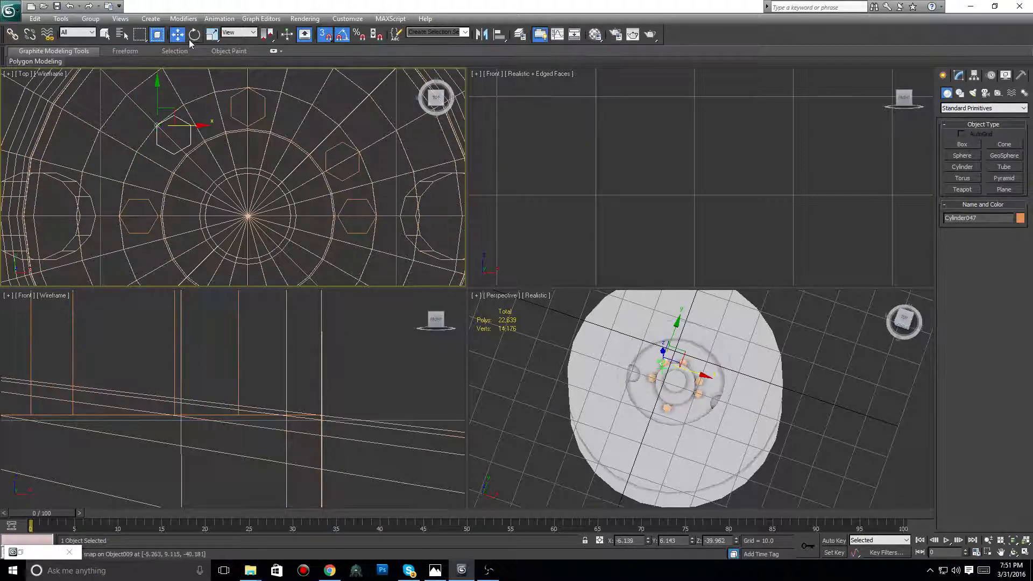
scroll(200, 123, "up", 2)
left_click_drag(192, 116, 196, 121)
middle_click_drag(236, 137, 193, 157)
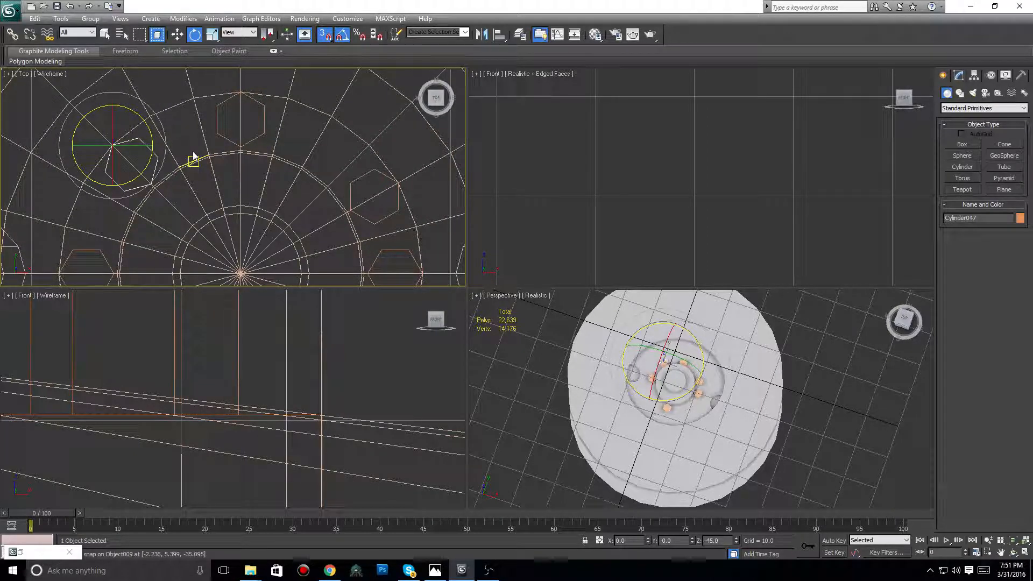
Move Cylinder049 to the mirrored diagonal ring vertex at Y 6.143 and rotate it to 45° about Z
key("w")
left_click(373, 147)
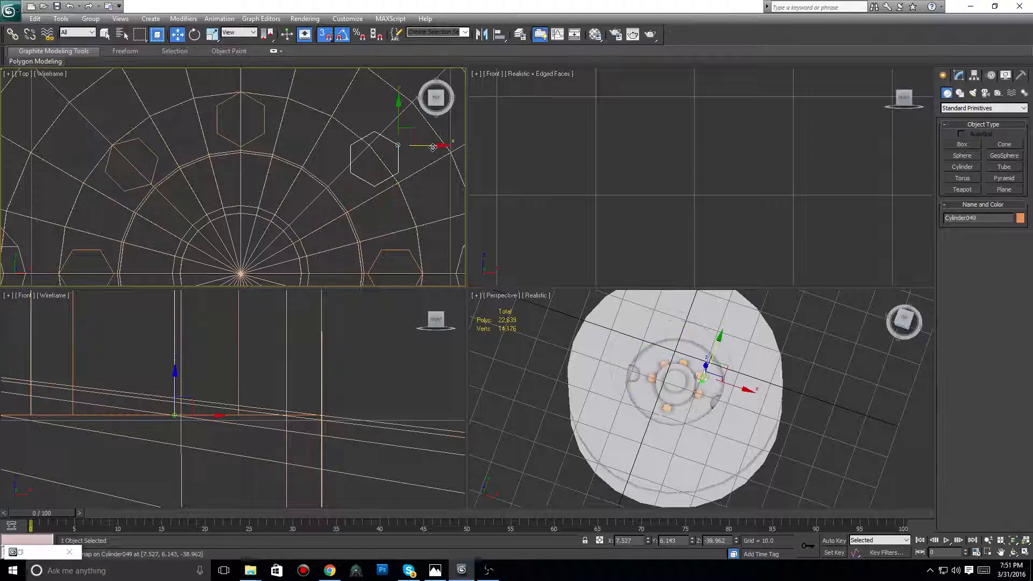
left_click_drag(374, 147, 336, 163)
left_click(195, 34)
scroll(223, 156, "down", 3)
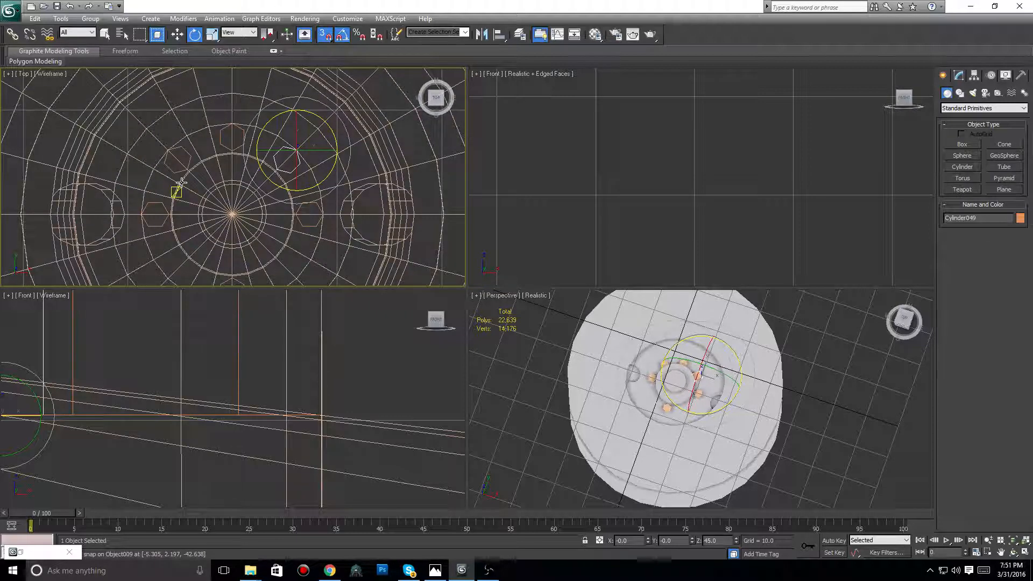
Inspect the hub's negative Y half and compare it with the rear wheel in Chrome's fire truck reference photo
middle_click_drag(306, 221, 331, 150)
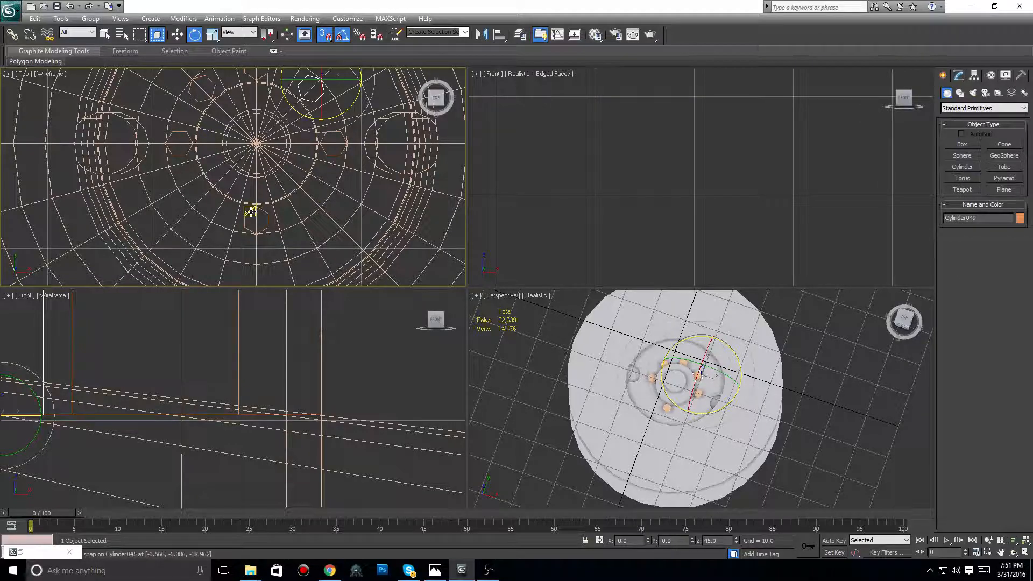
scroll(230, 185, "down", 4)
scroll(231, 195, "up", 4)
middle_click_drag(314, 194, 313, 200)
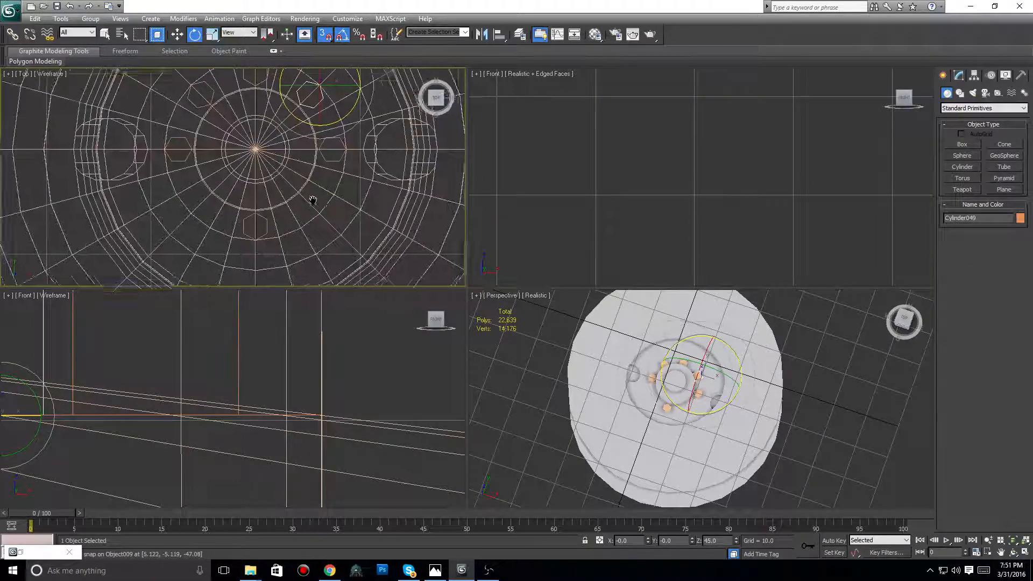
scroll(298, 213, "down", 3)
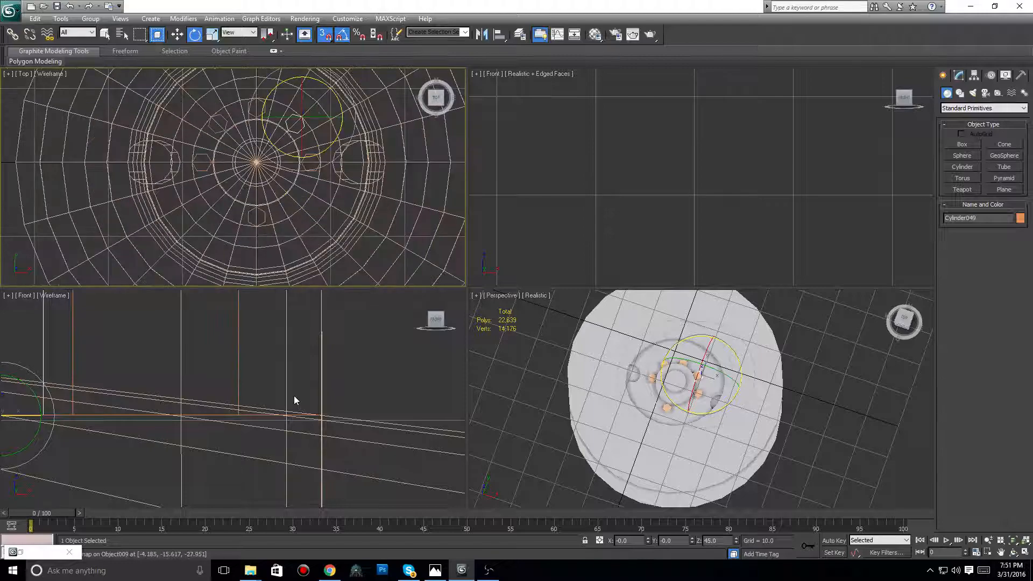
left_click(331, 570)
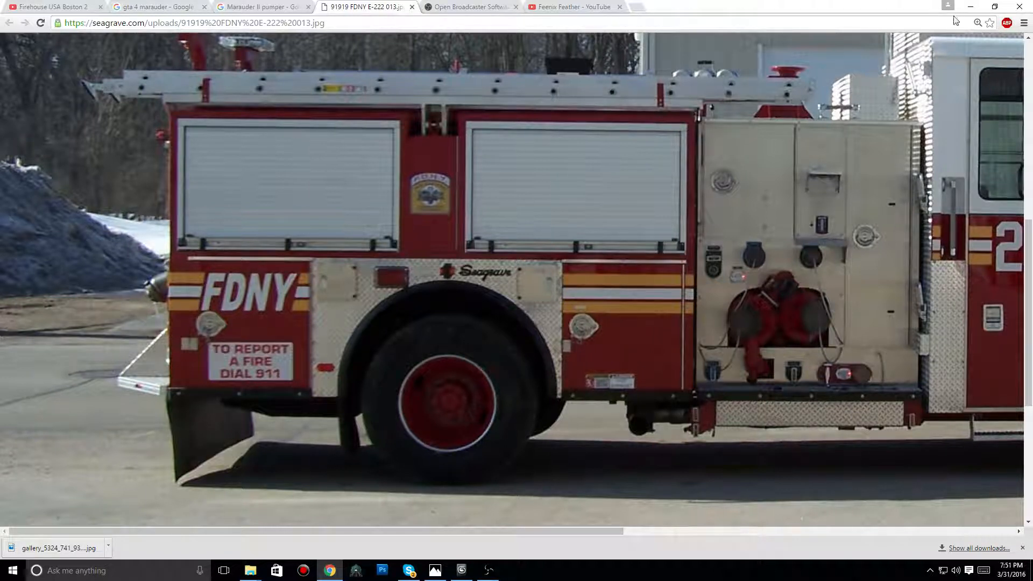
left_click(969, 7)
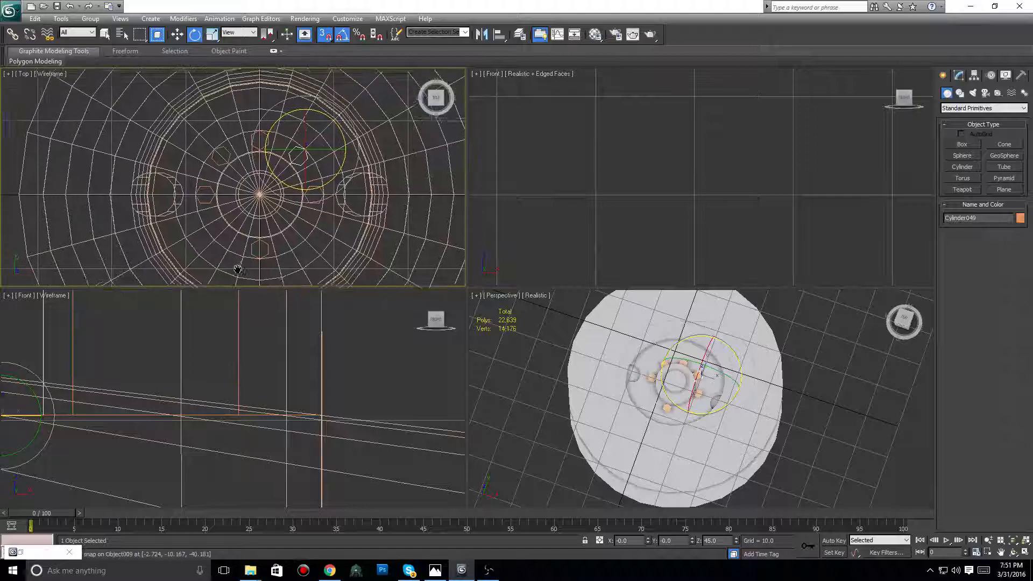
Clone Cylinder043, the bolt on the hub's positive X axis, as a copy
scroll(238, 269, "up", 3)
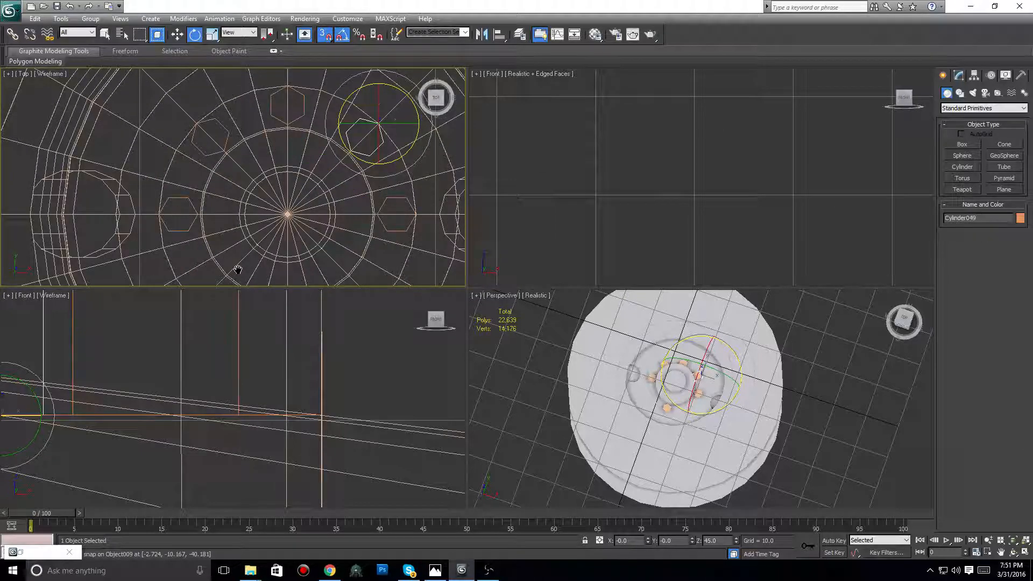
middle_click_drag(238, 270, 216, 187)
left_click(389, 140)
right_click(389, 140)
left_click(407, 191)
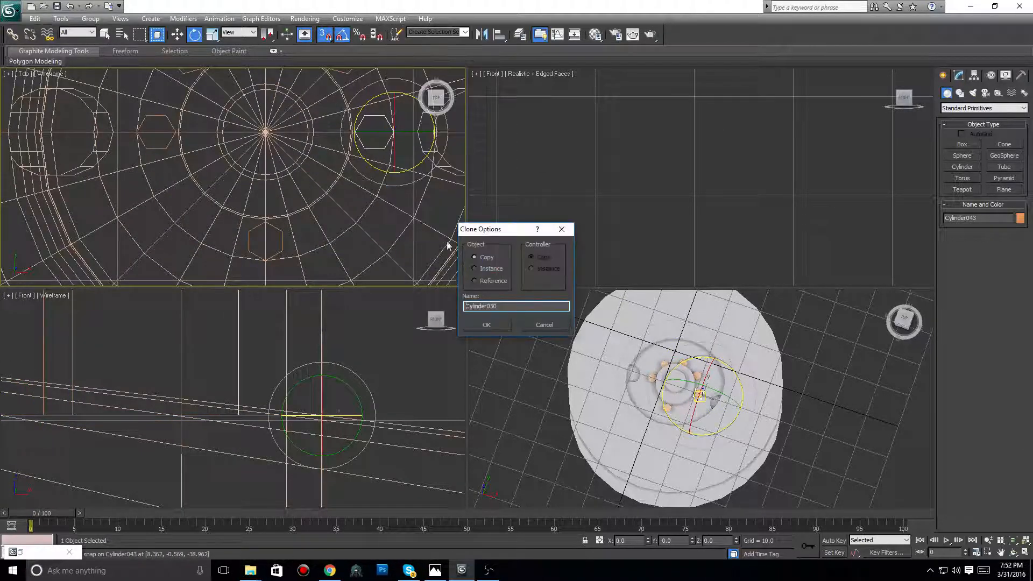
left_click(482, 324)
Move the copied bolt so its outer corner snaps to the outer ring vertex at X 6.146, Y -6.143
middle_click_drag(376, 192, 372, 186)
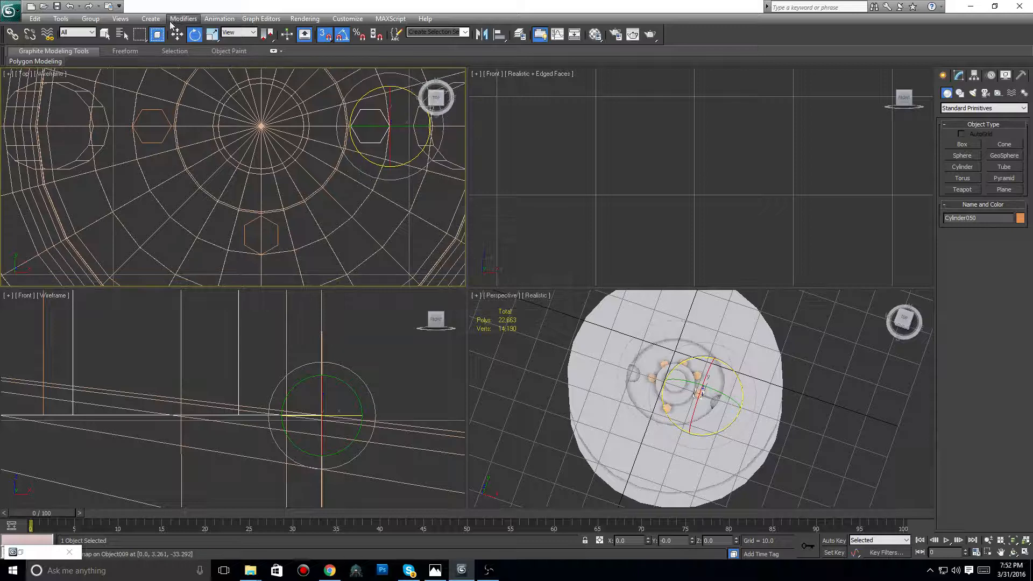
left_click(177, 35)
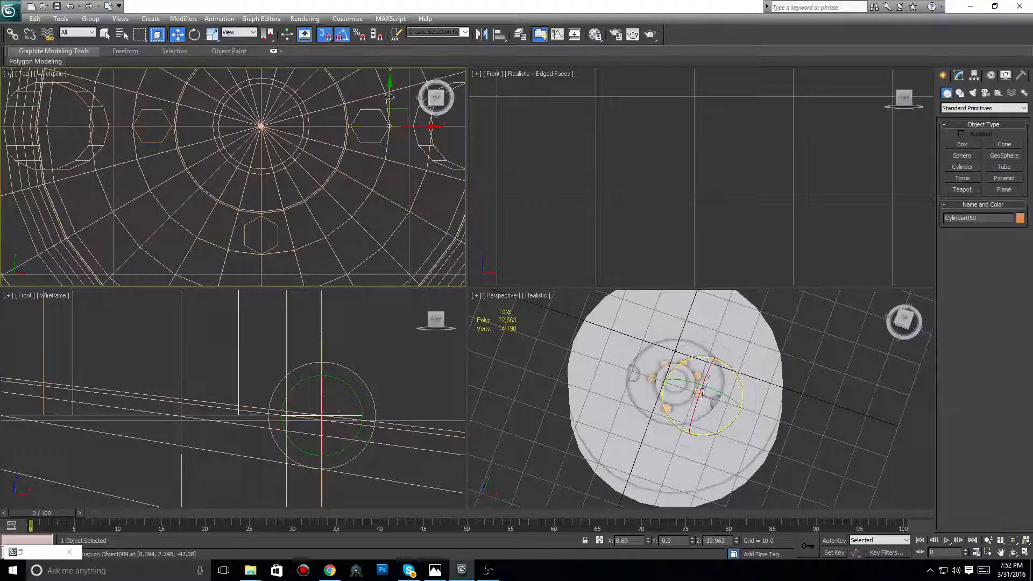
left_click_drag(357, 140, 380, 217)
middle_click_drag(344, 215, 319, 228)
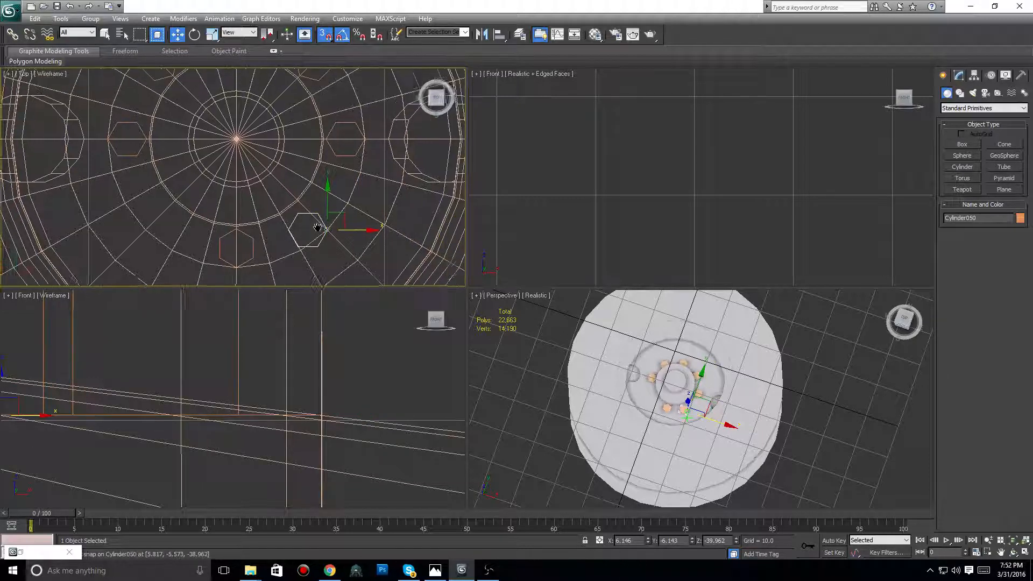
Rotate Cylinder050 to -45° about Z around its outer corner to align it with the diagonal radial edge
left_click(195, 35)
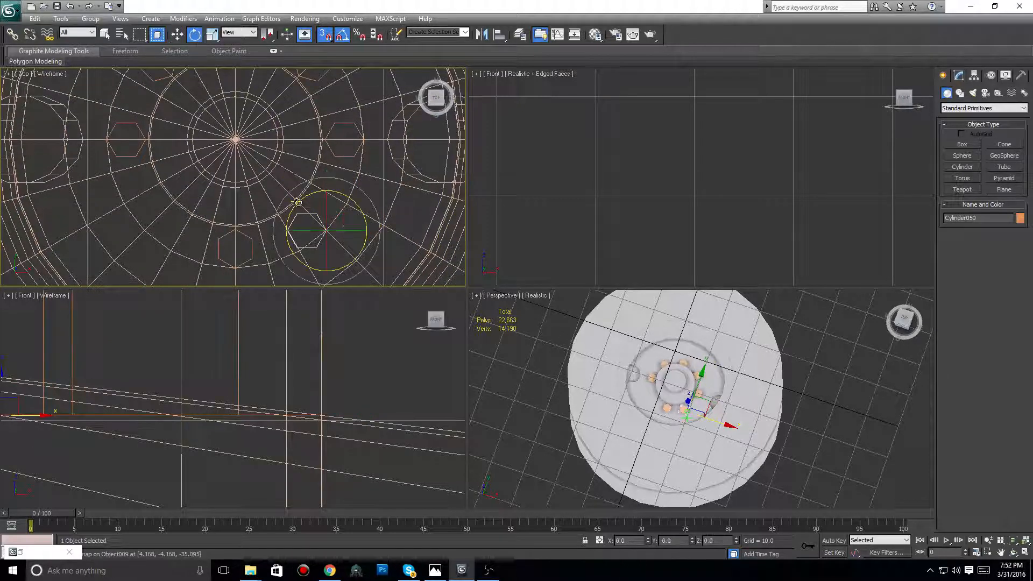
mouse_move(300, 195)
left_mouse_down()
mouse_move(315, 187)
mouse_move(312, 201)
left_mouse_up()
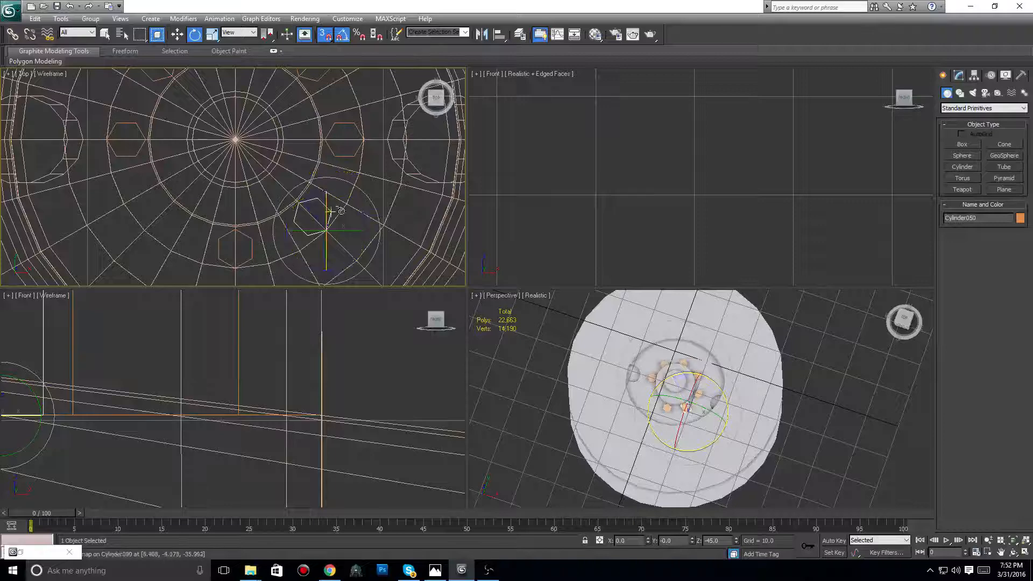
scroll(309, 204, "down", 4)
mouse_move(305, 209)
middle_mouse_down()
mouse_move(408, 233)
mouse_move(324, 211)
middle_mouse_up()
scroll(306, 209, "up", 4)
Clone Cylinder050 as a copy and move the copy along X to the mirrored ring vertex at X -6.139, Y -6.143
left_click(177, 35)
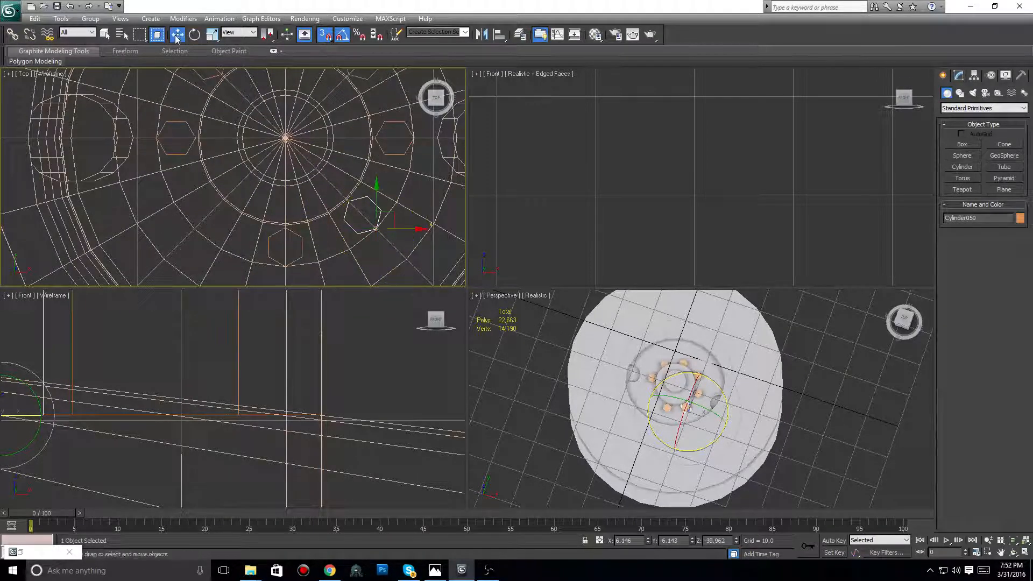
right_click(377, 226)
left_click(401, 266)
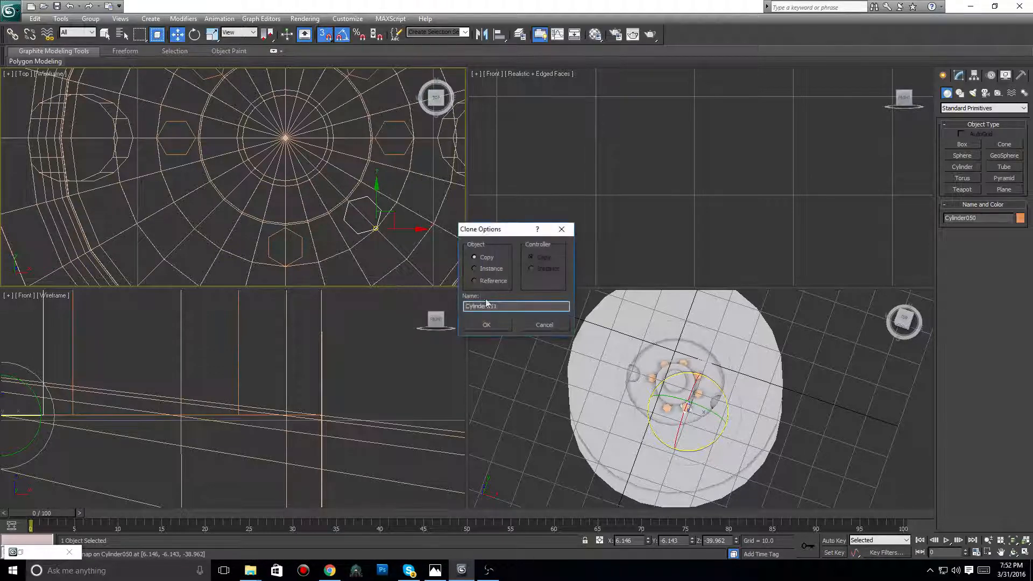
left_click(489, 331)
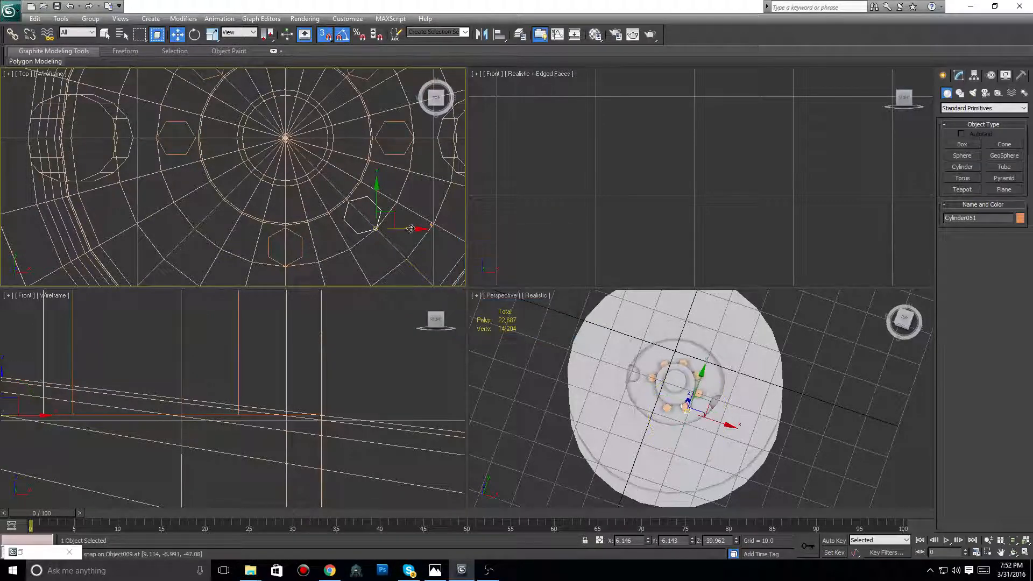
left_click_drag(411, 229, 248, 228)
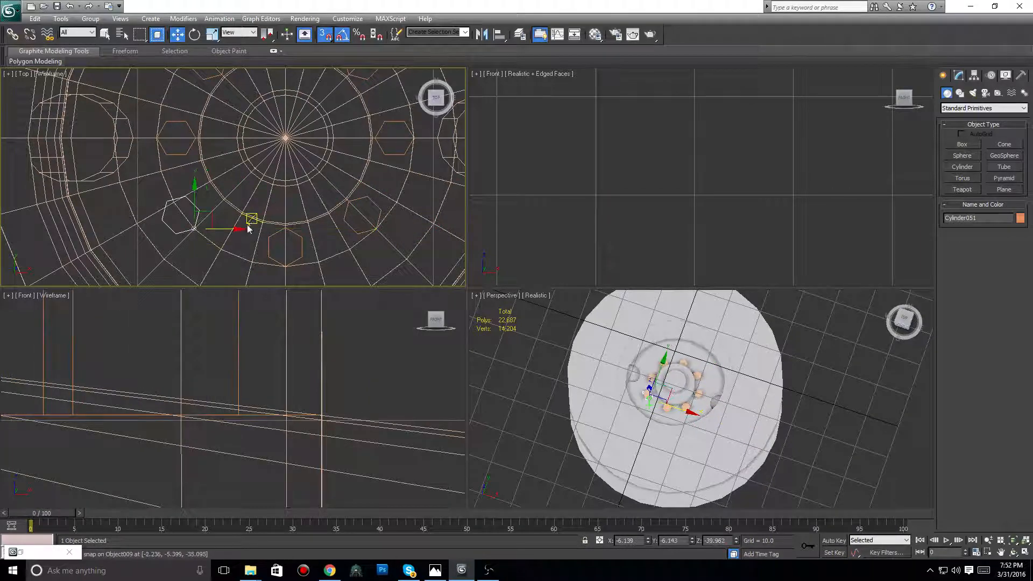
Rotate Cylinder051 about Z around its outer corner so it lies along the diagonal radial edge toward the hub center
scroll(256, 226, "down", 3)
scroll(271, 231, "up", 6)
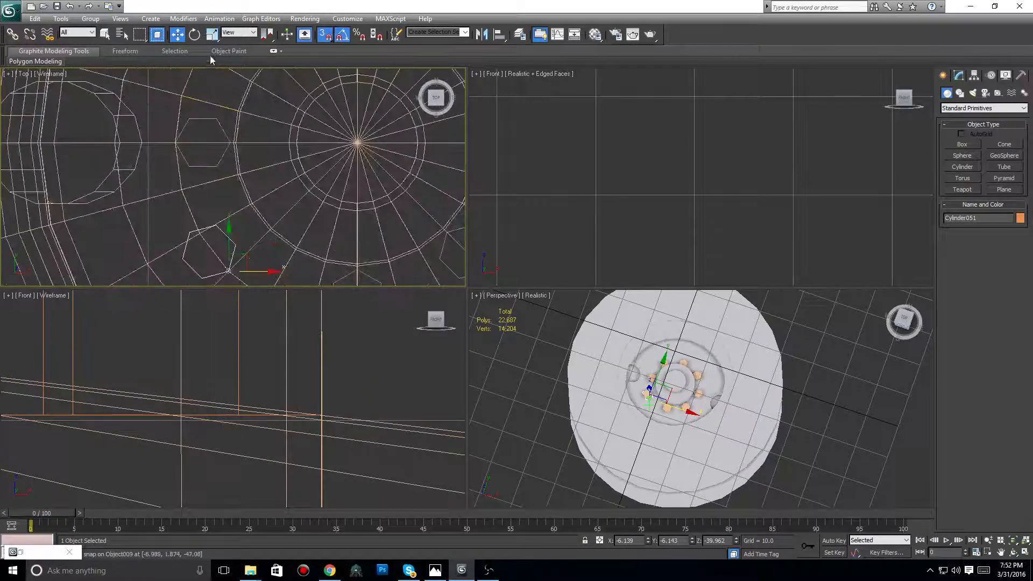
left_click(194, 33)
middle_click_drag(272, 227, 277, 217)
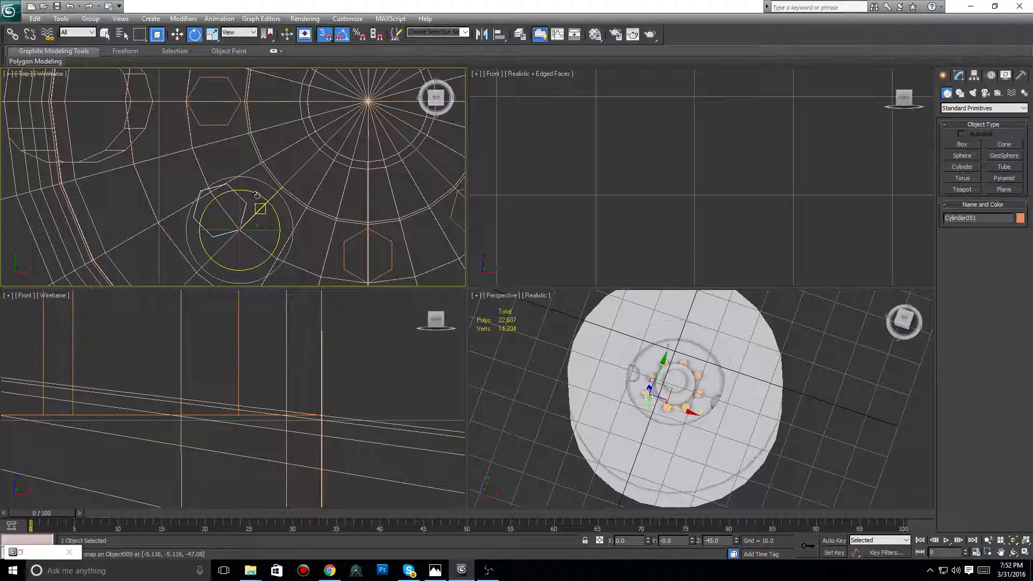
left_click_drag(257, 195, 300, 221)
left_click(178, 34)
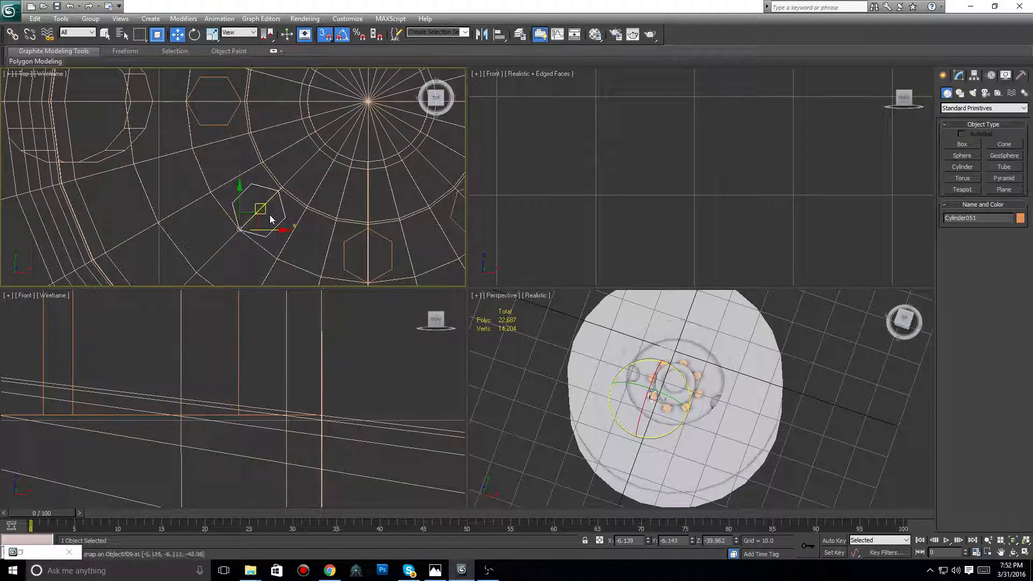
Deselect the bolt and inspect the ring of eight bolts from the top in wireframe and shaded views
scroll(226, 199, "down", 4)
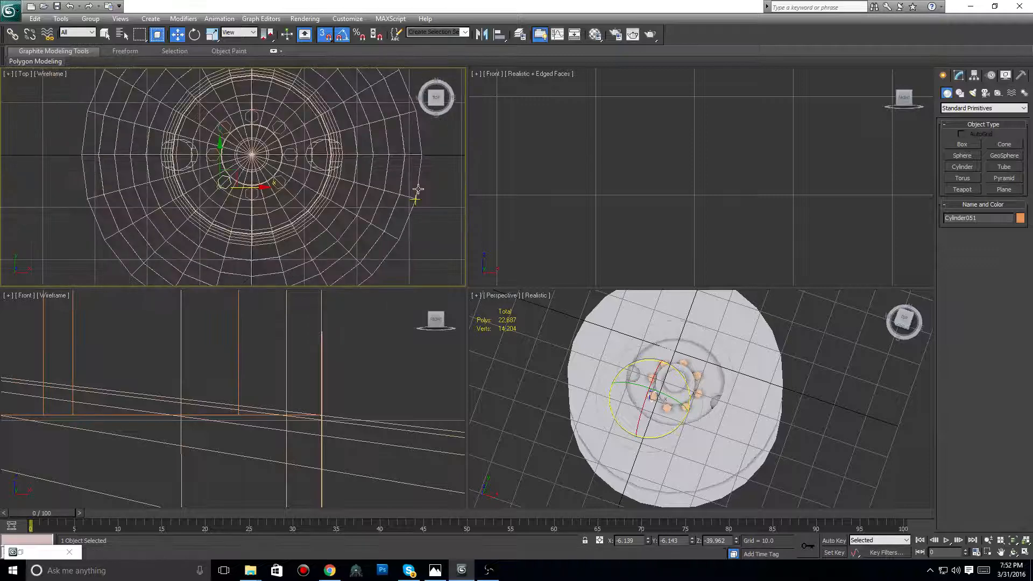
left_click(441, 196)
left_click(841, 360)
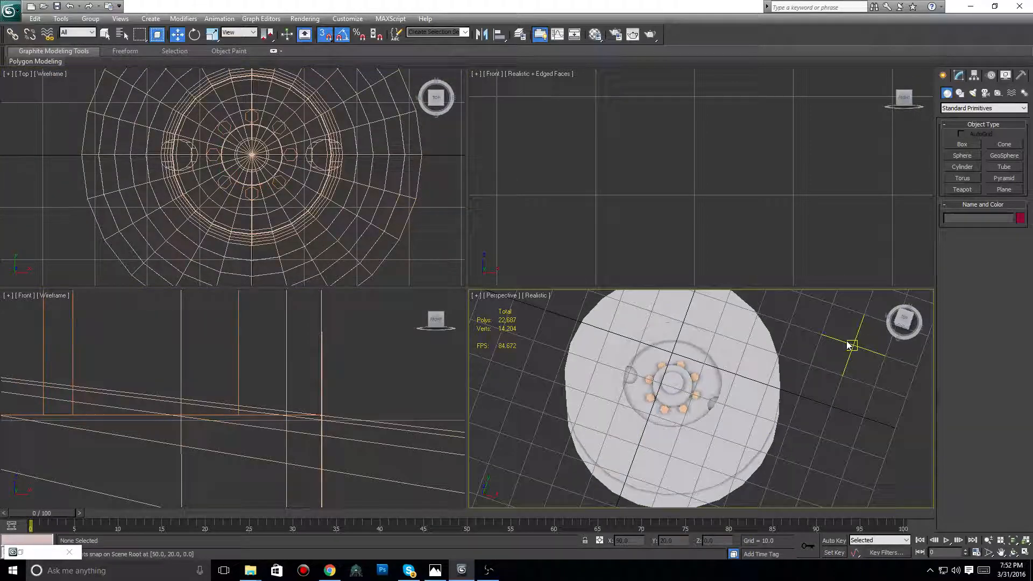
left_click(904, 321)
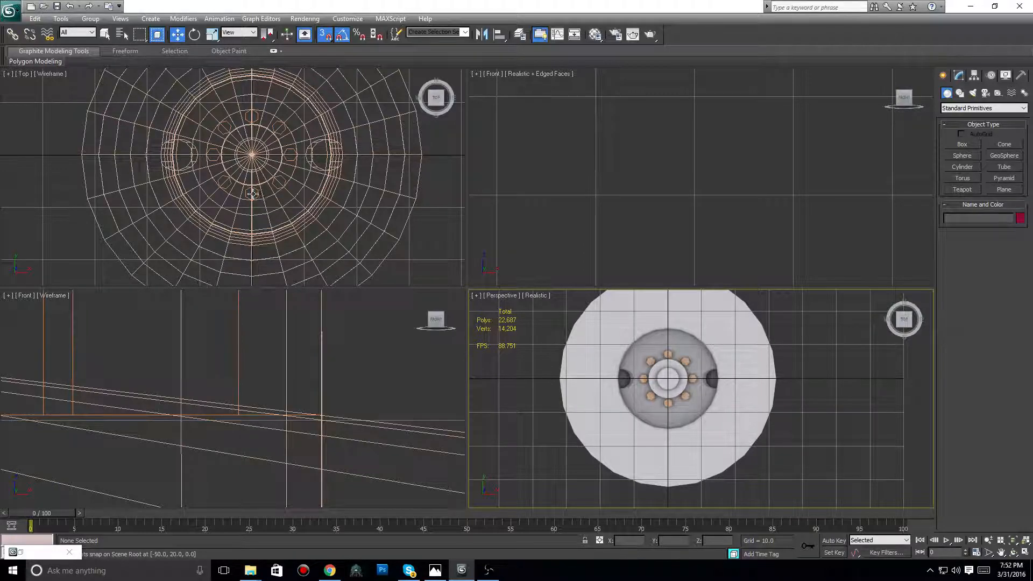
scroll(252, 194, "up", 5)
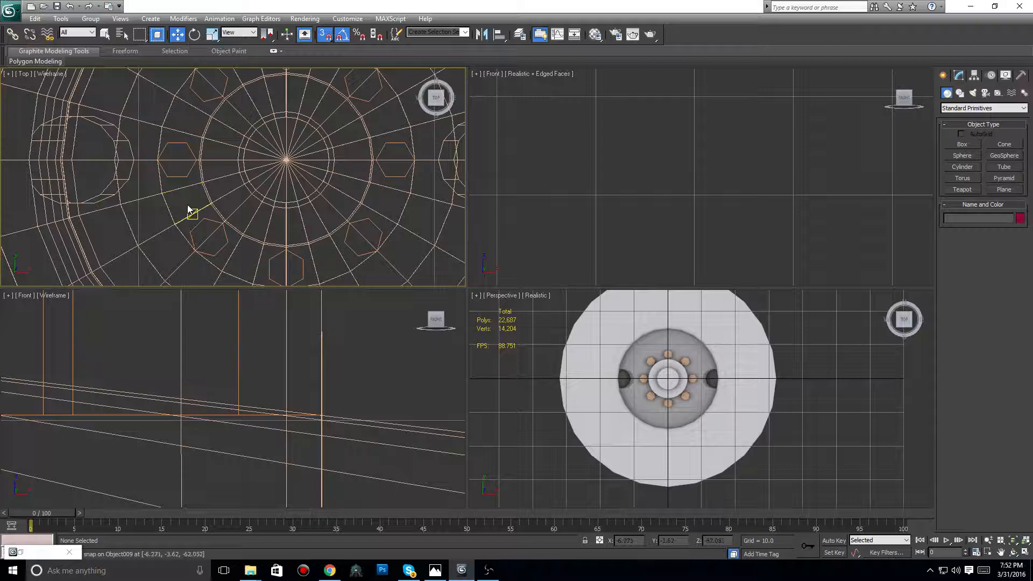
scroll(231, 212, "down", 4)
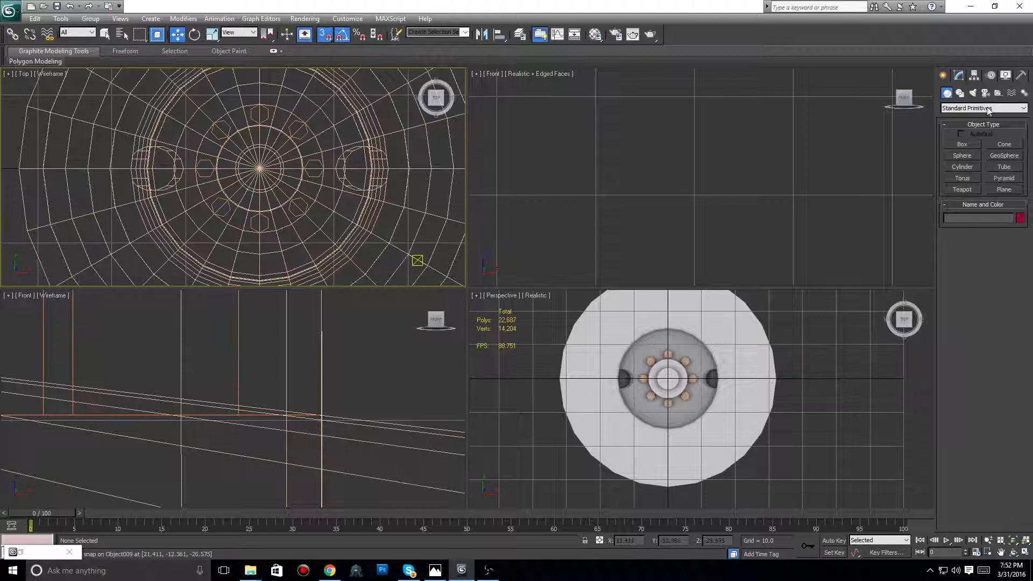
Select all eight hexagonal bolts around the hub, leaving the wheel body out, with the pivot adjustment options open
left_click(224, 128)
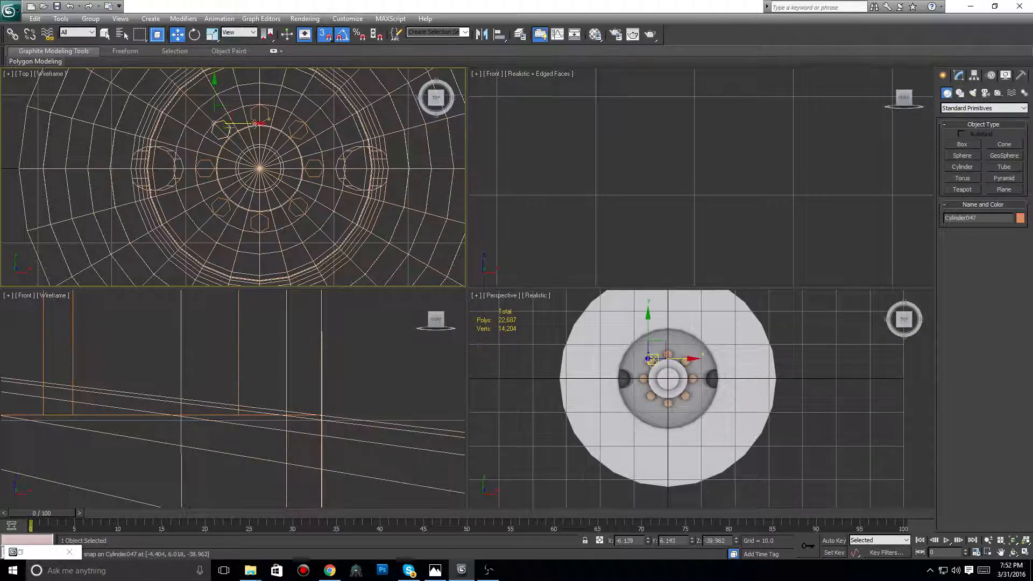
left_click(960, 75)
left_click(974, 76)
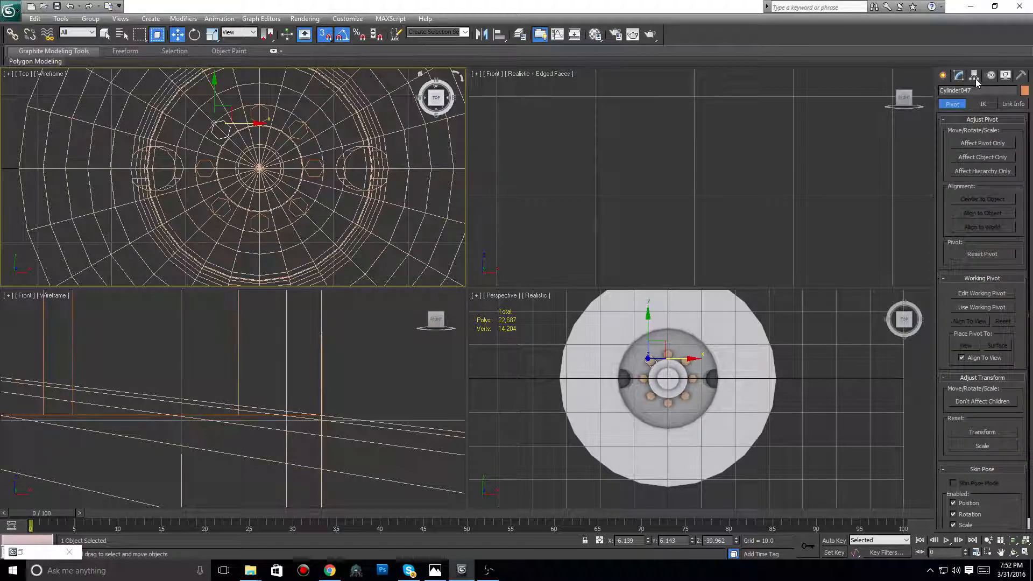
scroll(371, 141, "up", 1)
left_click(293, 129)
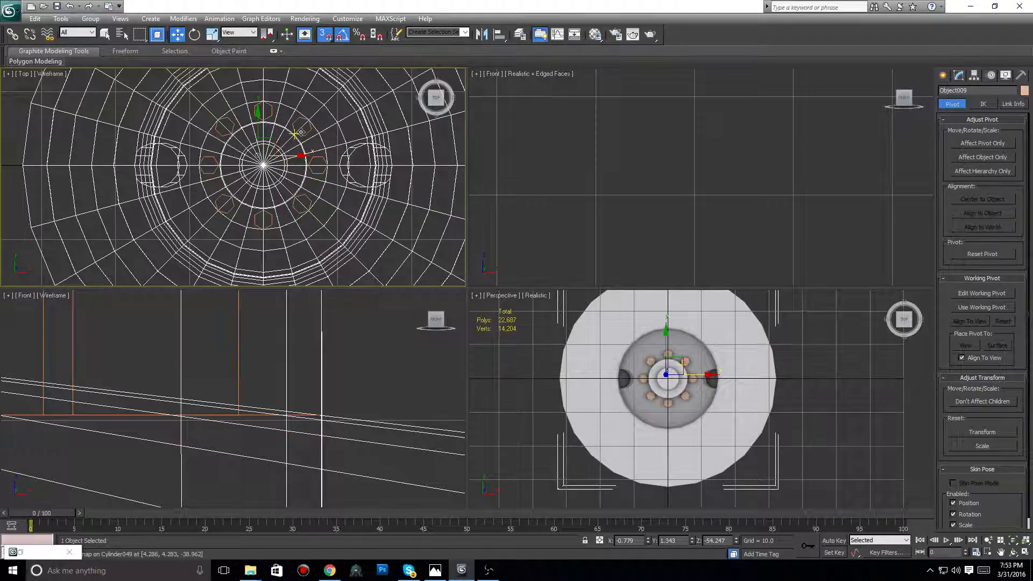
right_click(310, 197)
left_click(335, 238)
scroll(318, 225, "down", 3)
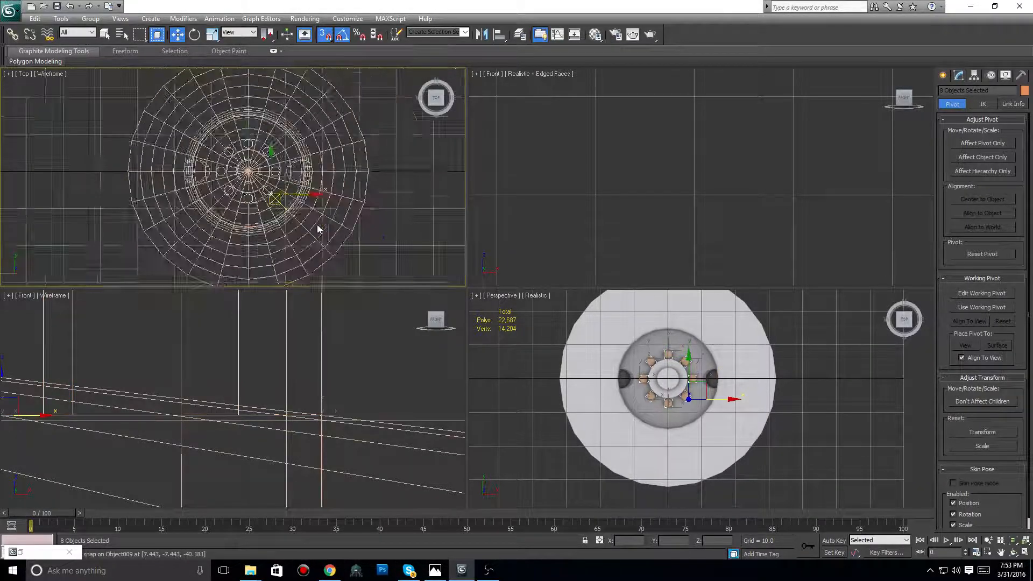
scroll(317, 229, "down", 6)
scroll(317, 230, "up", 10)
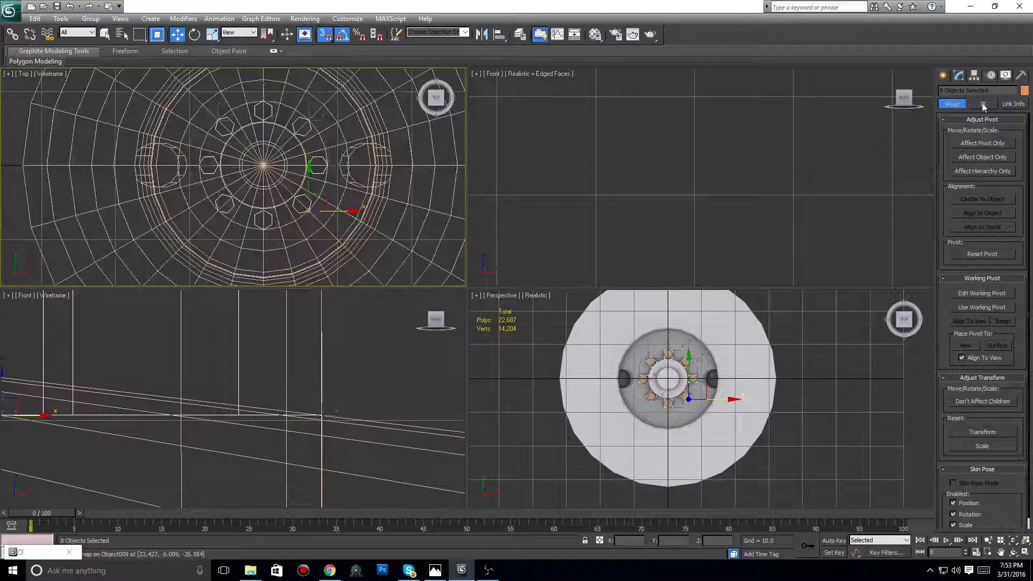
Center the pivot of each of the eight selected bolts to its own object, and clear the selection
left_click(974, 142)
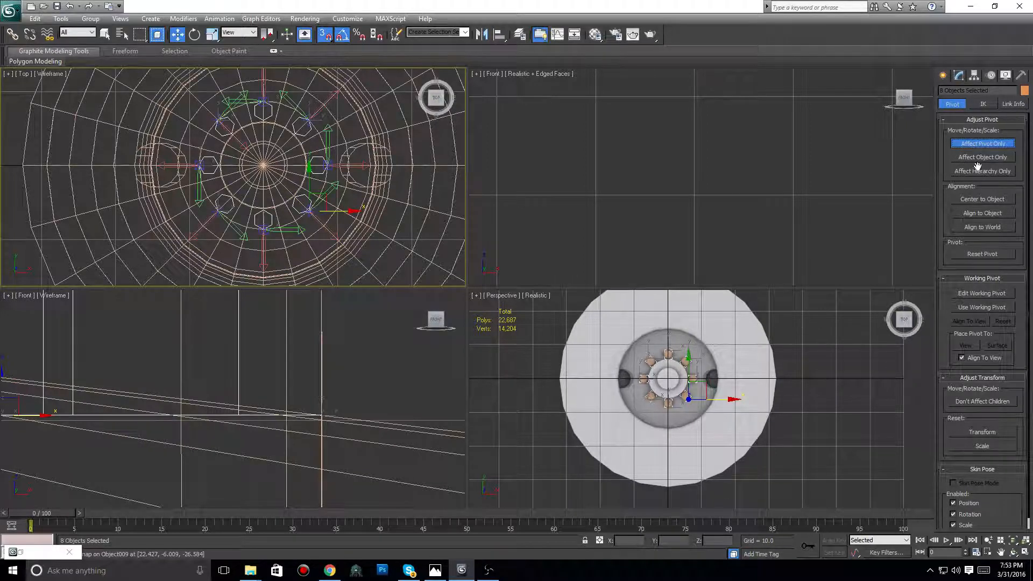
left_click(986, 214)
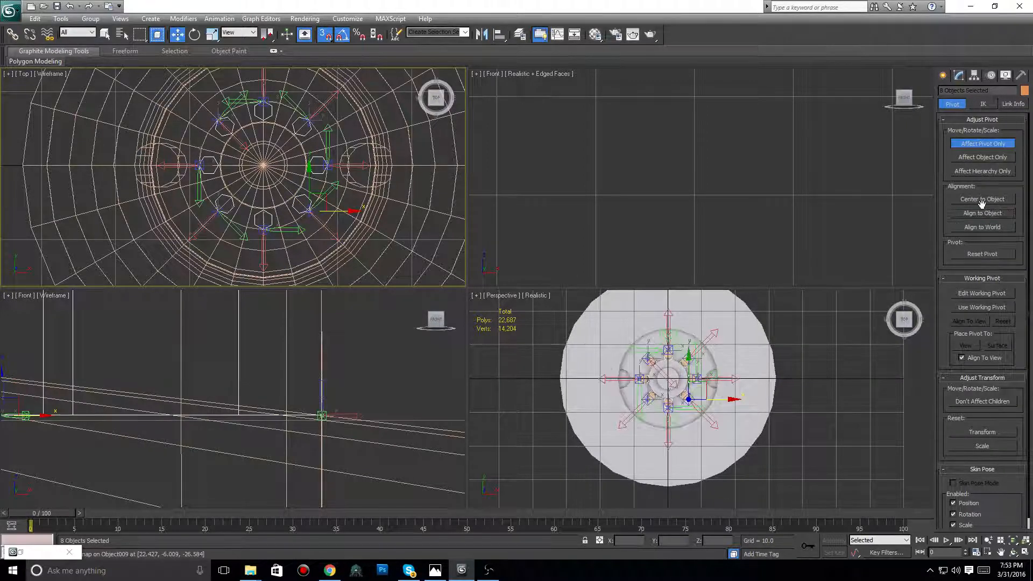
left_click(982, 201)
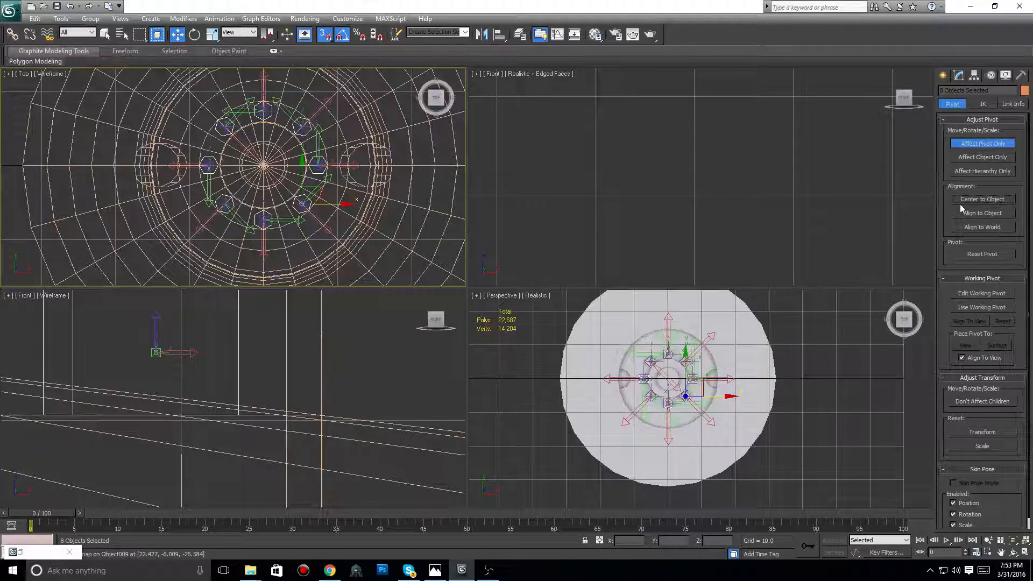
left_click(627, 224)
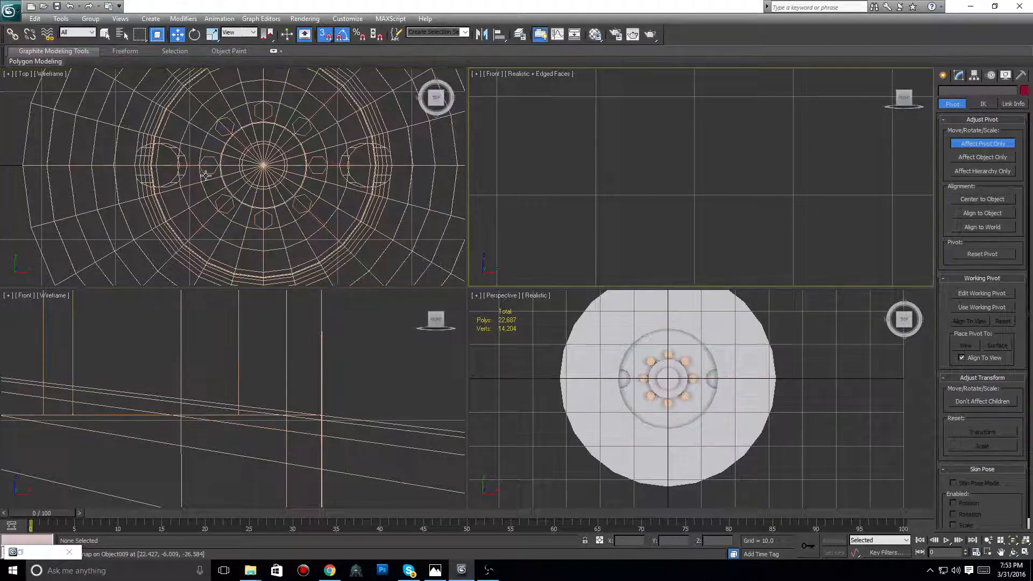
Leave pivot editing and clone Cylinder051, the bolt in the hub's negative X, negative Y quadrant, as a copy
left_click(219, 201)
scroll(218, 201, "up", 2)
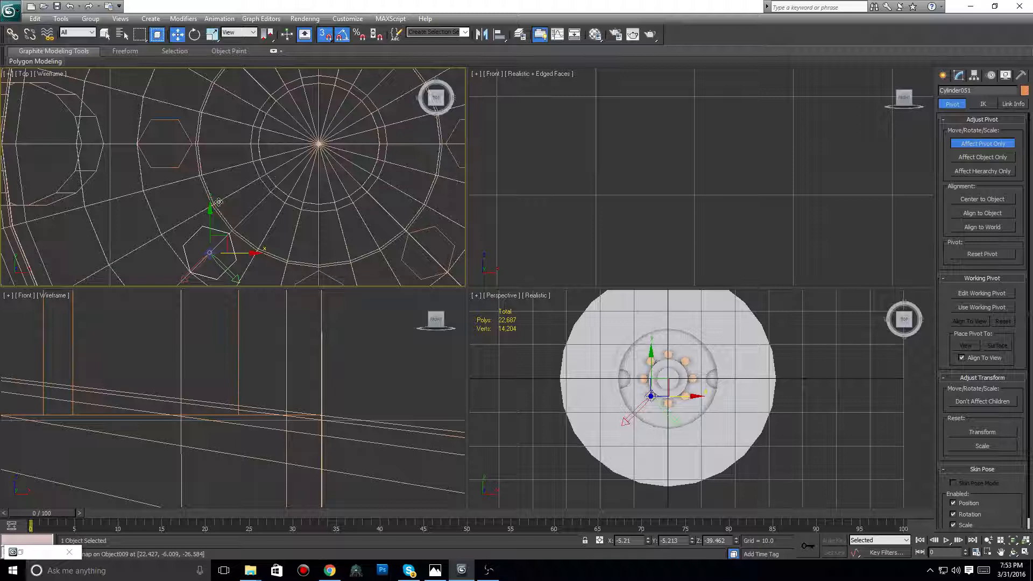
middle_click_drag(219, 202, 270, 173)
left_click(943, 76)
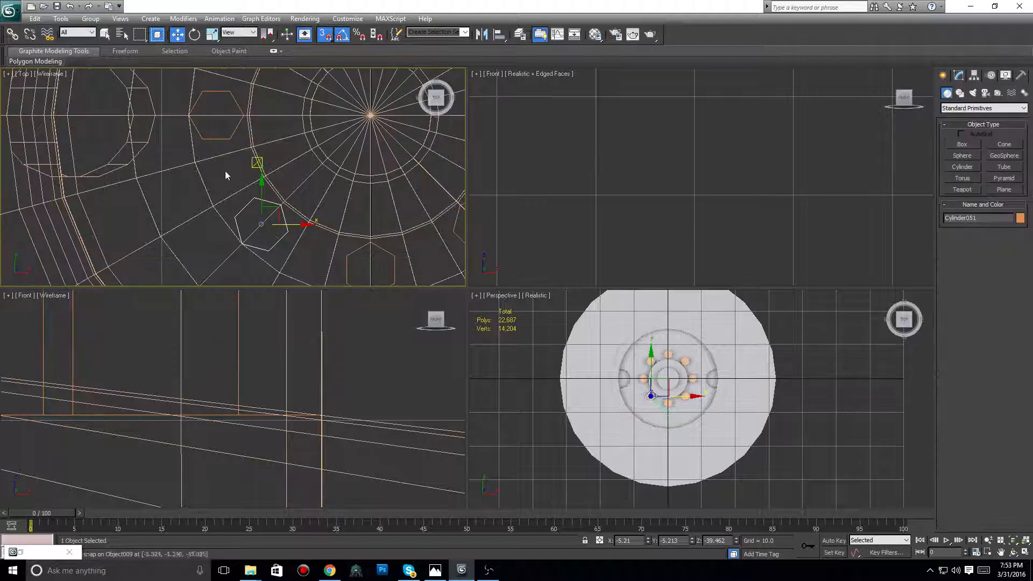
middle_click_drag(380, 256, 384, 231)
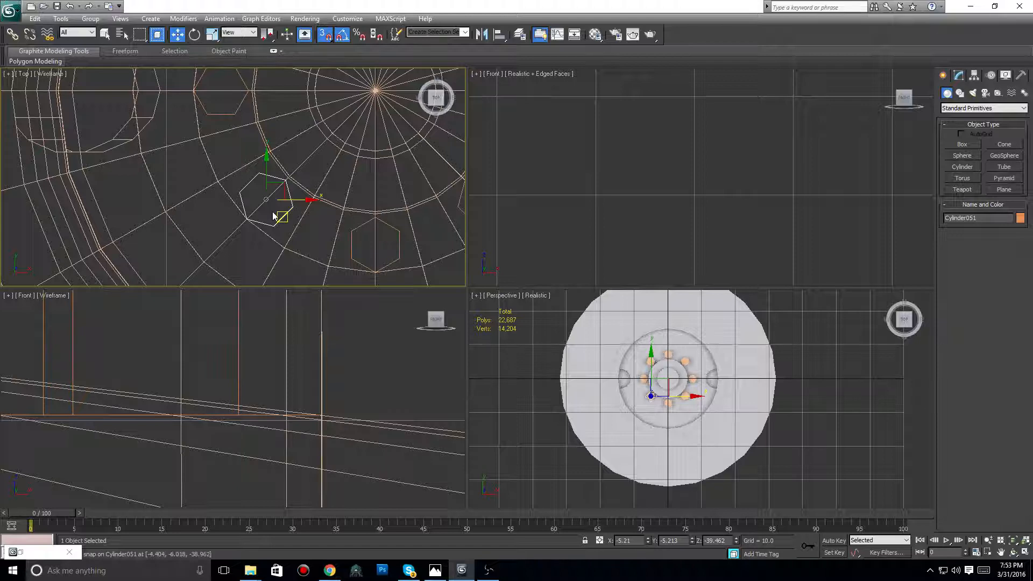
key("ctrl+v")
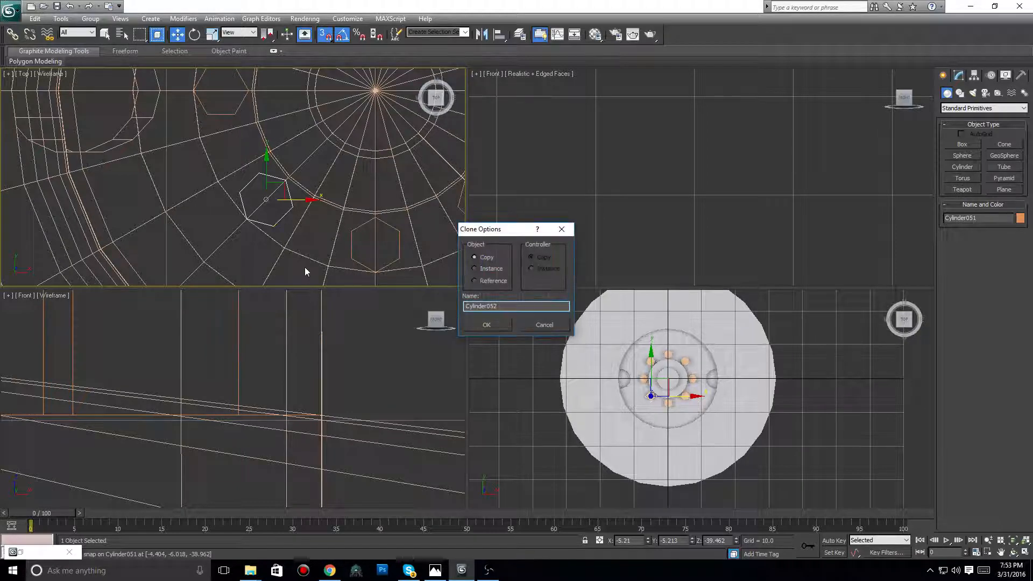
left_click(486, 325)
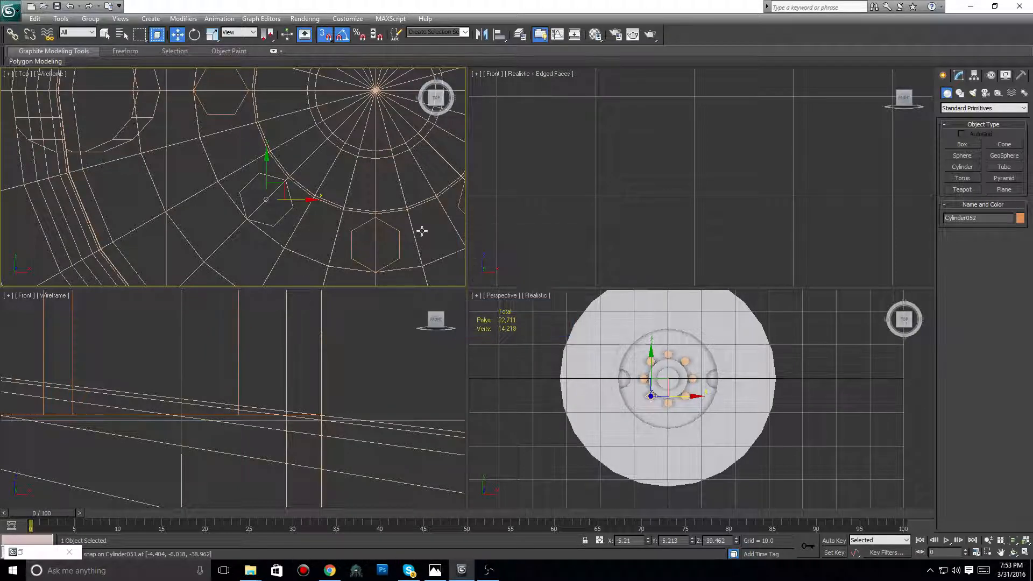
Turn off 3D snapping and raise Cylinder052 about 0.63 units vertically in the Front view above the original bolt
left_click(326, 38)
scroll(134, 385, "down", 8)
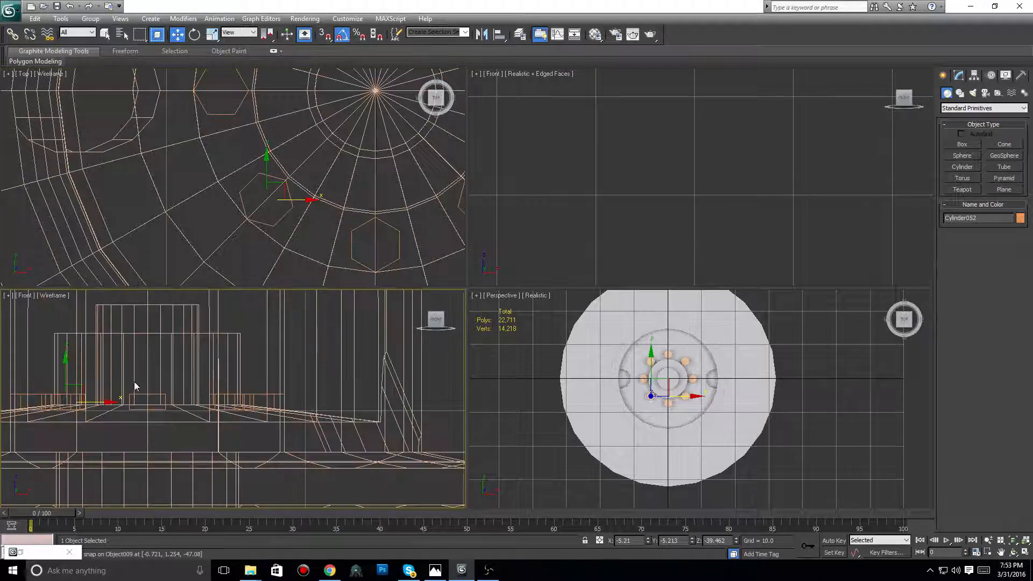
middle_click_drag(134, 386, 282, 369)
scroll(282, 369, "up", 3)
middle_click_drag(221, 355, 253, 378)
scroll(253, 379, "up", 3)
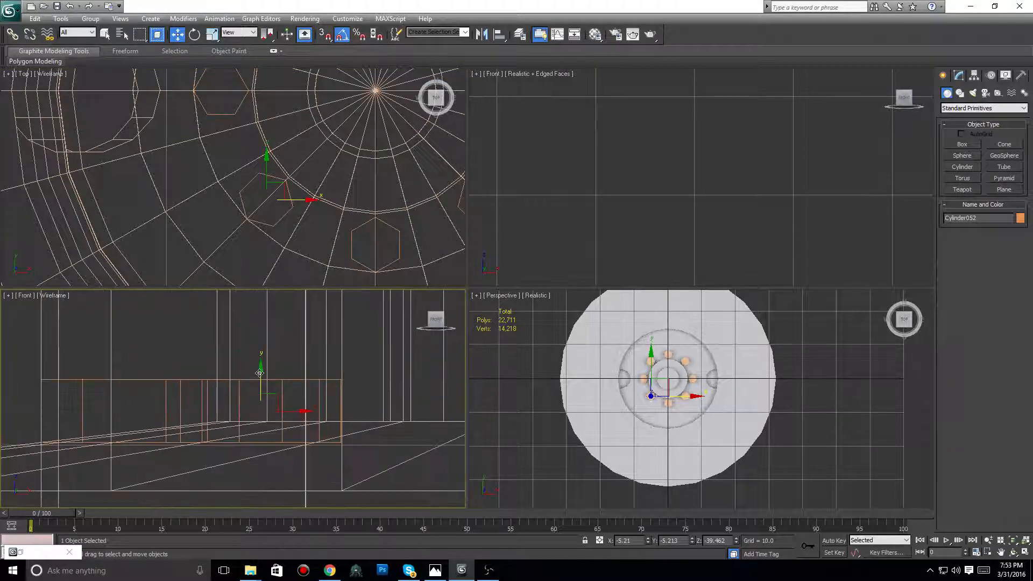
mouse_move(260, 373)
left_mouse_down()
mouse_move(252, 309)
mouse_move(253, 343)
mouse_move(253, 313)
mouse_move(252, 333)
left_mouse_up()
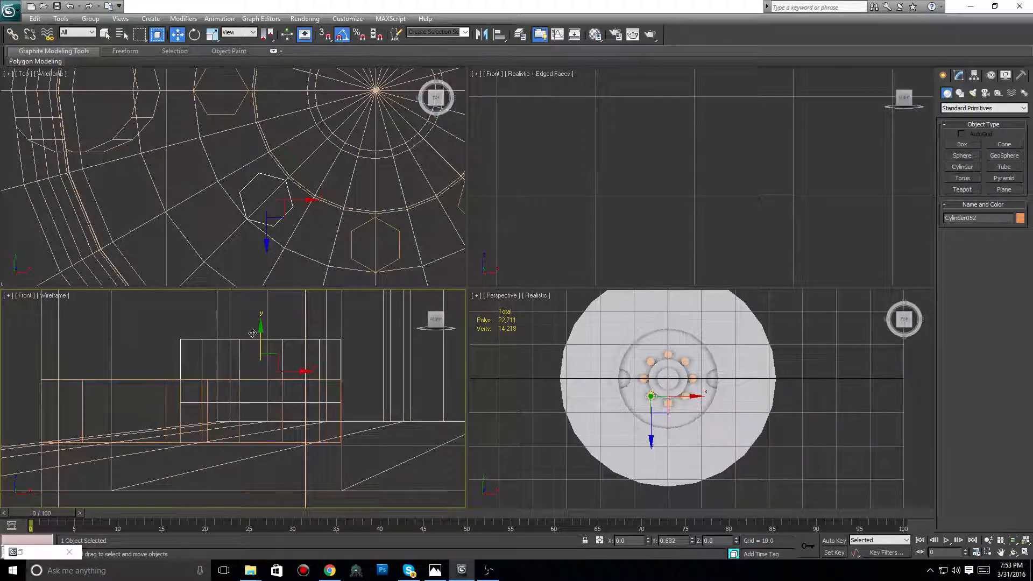
Scale Cylinder052 uniformly down to about 76.36% so it sits inside the bolt's hexagonal outline
left_click(215, 38)
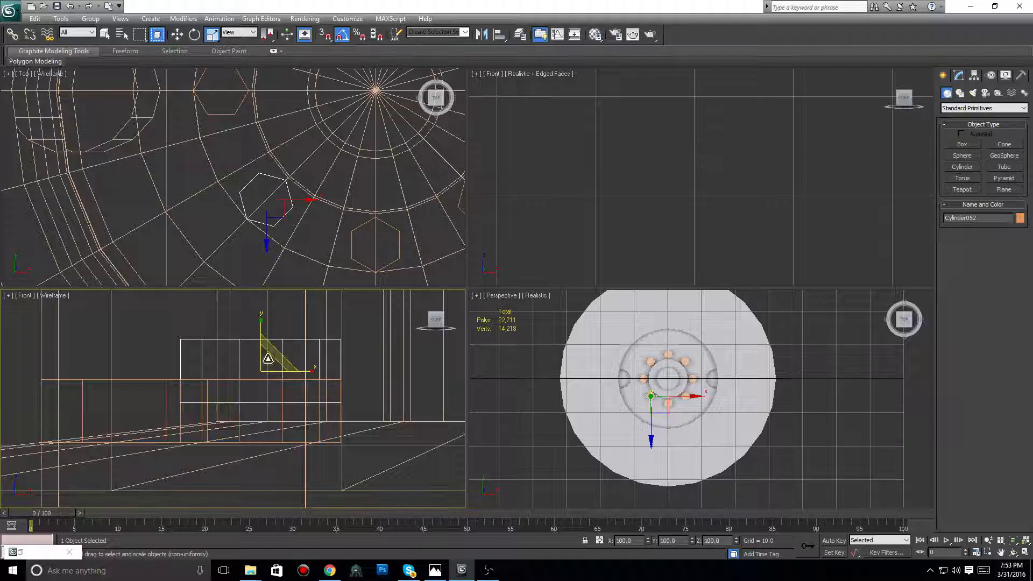
left_click_drag(265, 357, 250, 378)
middle_click_drag(259, 386, 254, 394)
scroll(696, 395, "up", 5)
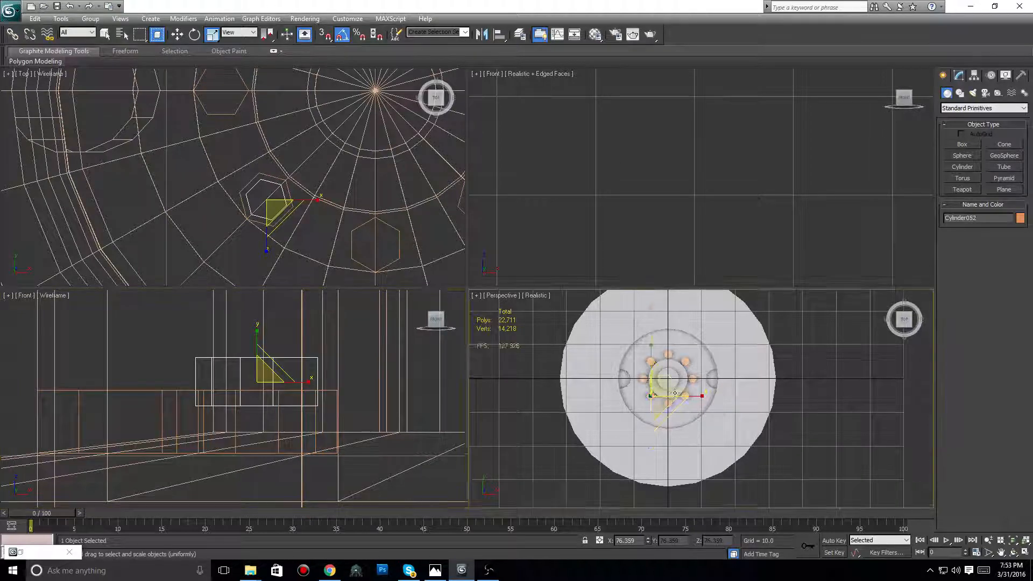
Set the number of sides of the smaller cylinder on top of the bolt to 9
left_click(898, 322)
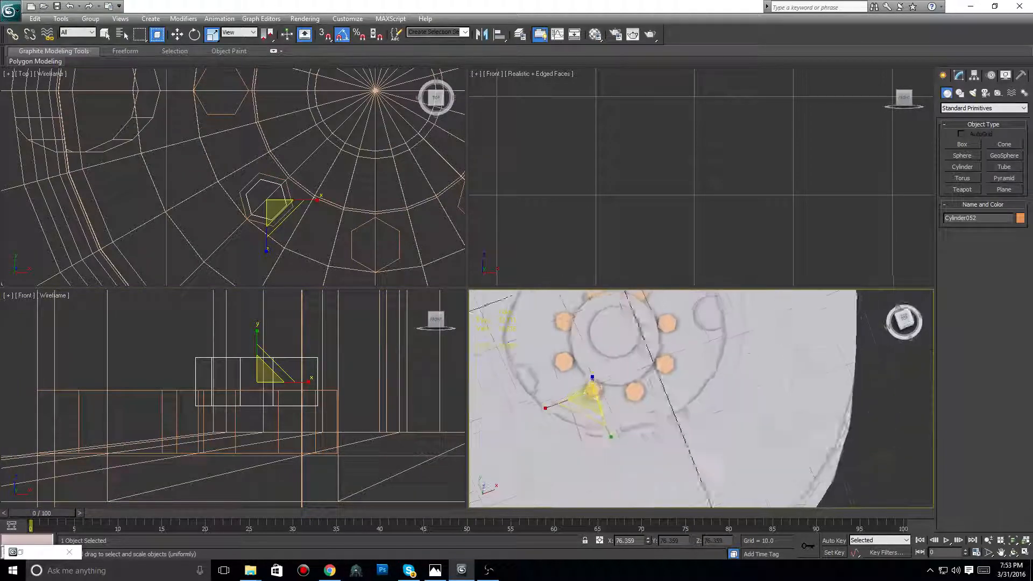
scroll(708, 392, "up", 4)
mouse_move(619, 393)
middle_mouse_down()
mouse_move(708, 392)
mouse_move(723, 422)
middle_mouse_up()
scroll(708, 418, "down", 2)
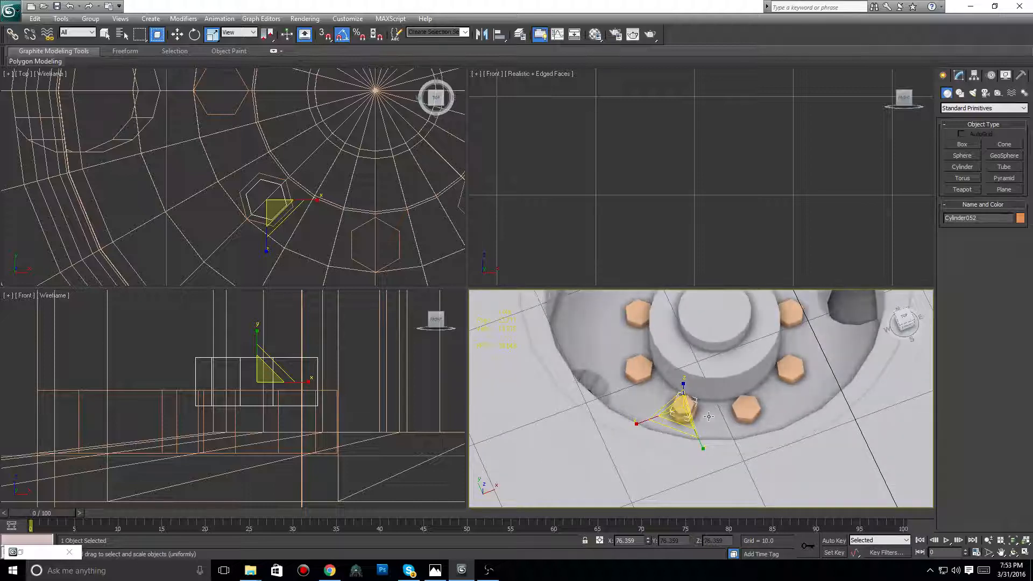
left_click(958, 76)
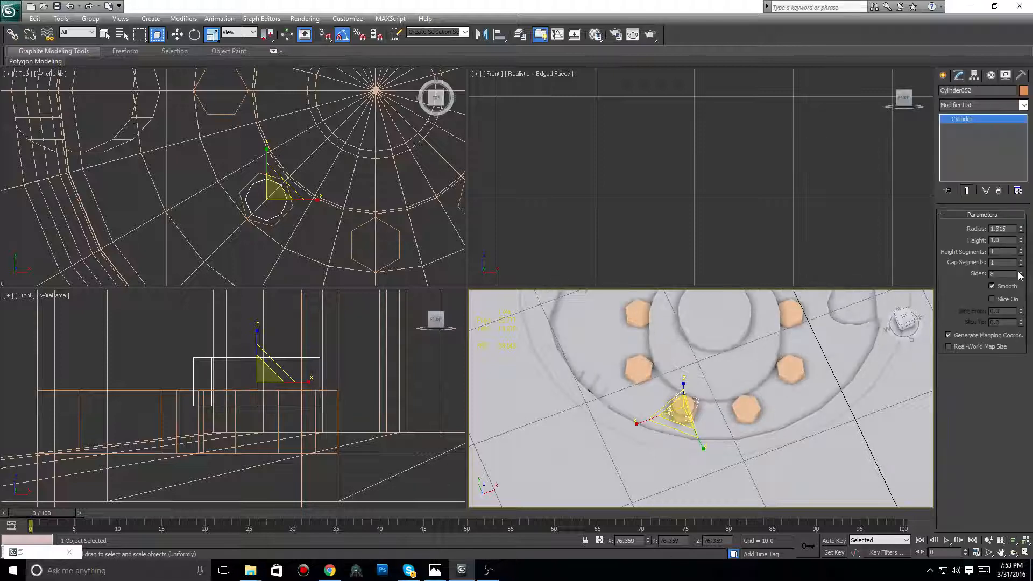
left_click(1019, 272)
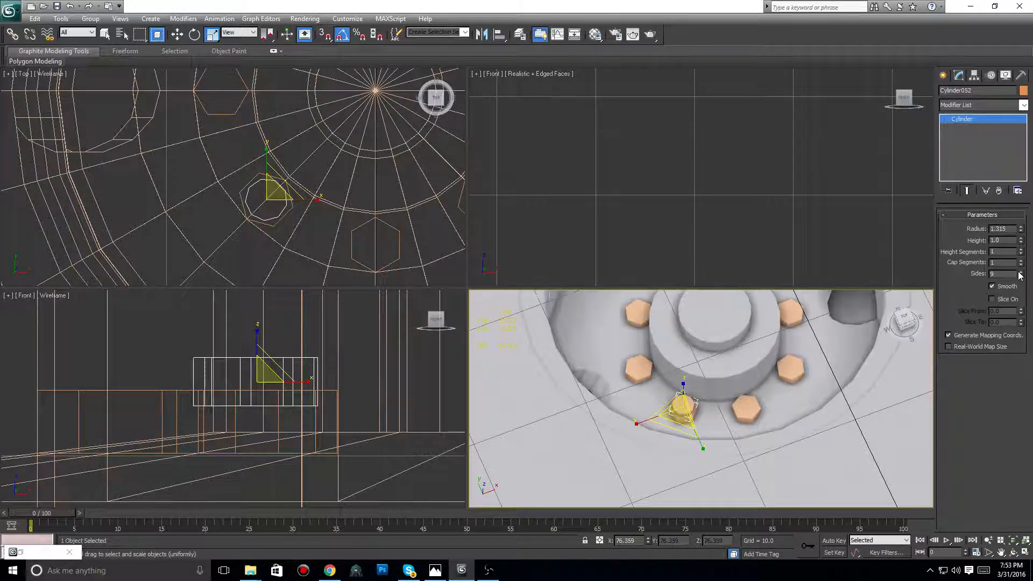
Set the number of sides of Cylinder052, the small cylinder on the bolt, to 8
left_click(1020, 276)
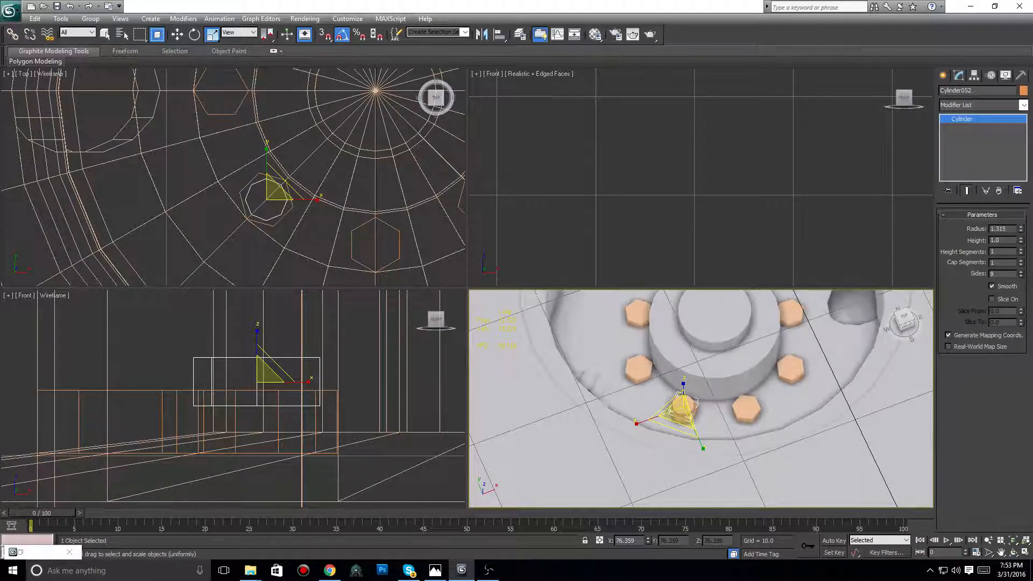
middle_click_drag(329, 247, 321, 253)
scroll(697, 428, "up", 10)
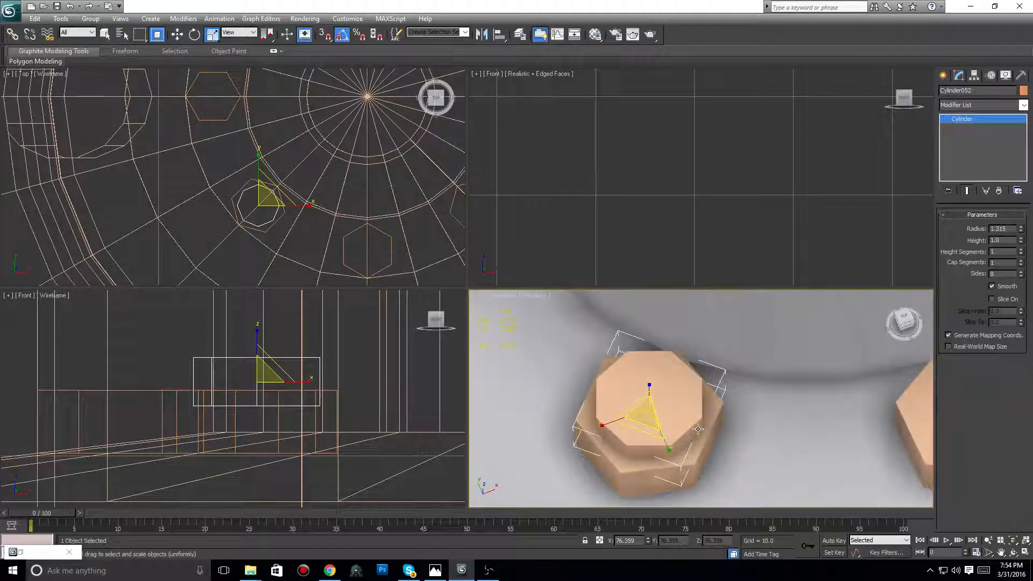
Raise Cylinder052 about 0.253 units vertically in the Front view so its base sits at the top of the bolt
scroll(698, 429, "down", 3)
middle_click_drag(259, 293, 263, 307)
left_click(178, 35)
scroll(291, 410, "up", 2)
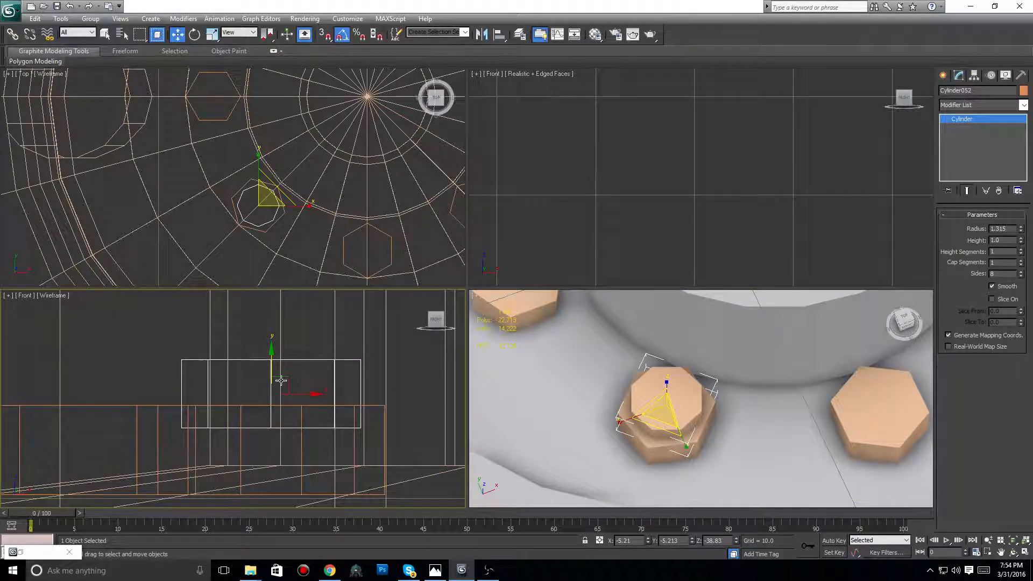
left_click_drag(281, 381, 273, 344)
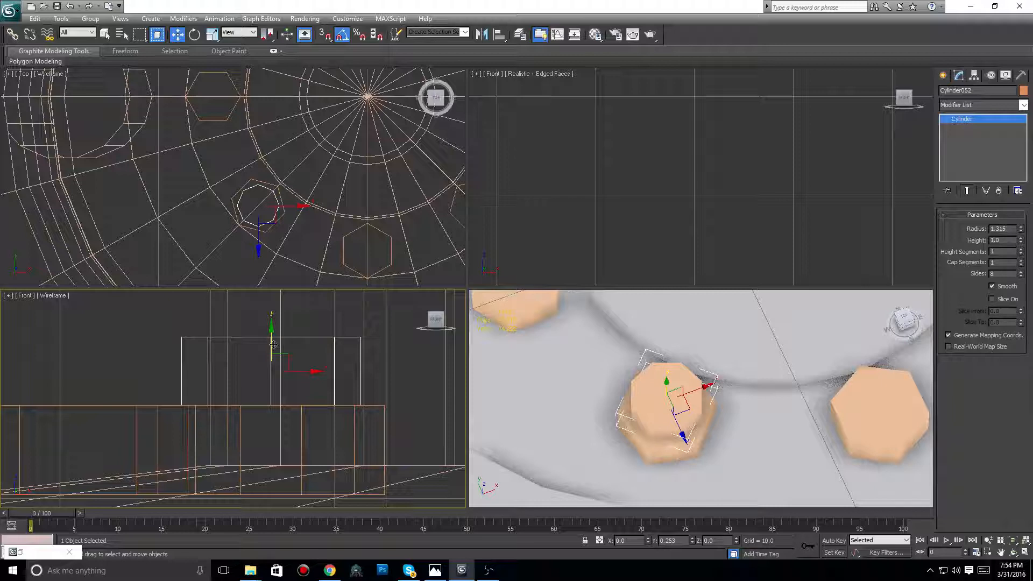
Scale Cylinder052 uniformly down to about 62.96% so it is clearly narrower than the hexagonal bolt
middle_click_drag(370, 397, 323, 401)
scroll(323, 401, "down", 3)
scroll(629, 400, "down", 3)
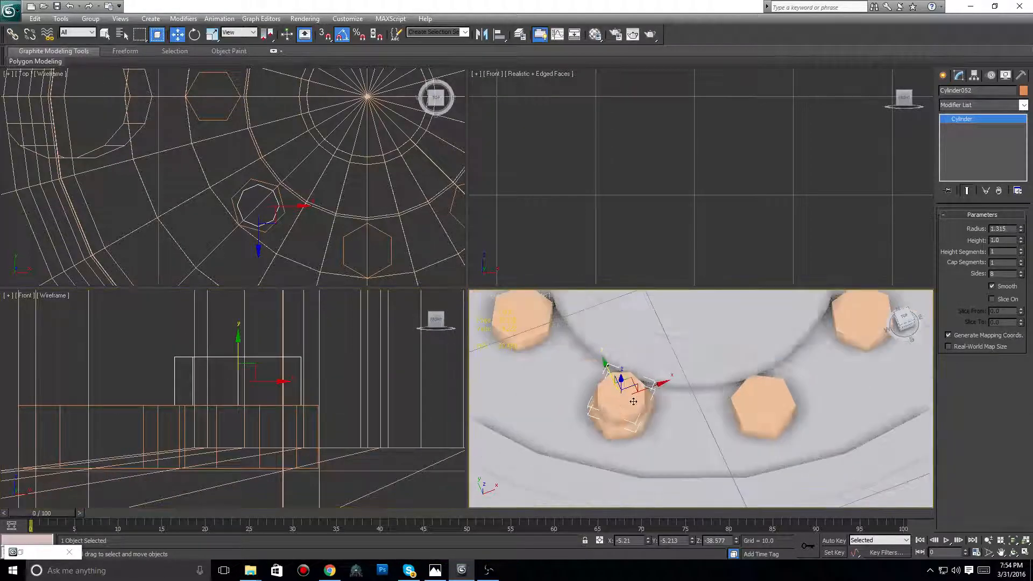
scroll(633, 402, "up", 4)
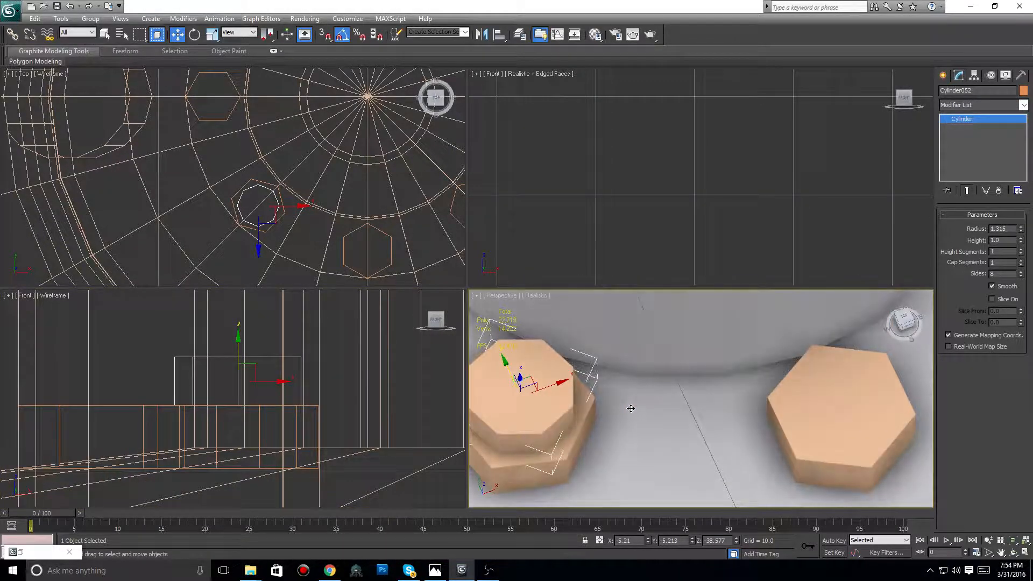
scroll(630, 408, "down", 8)
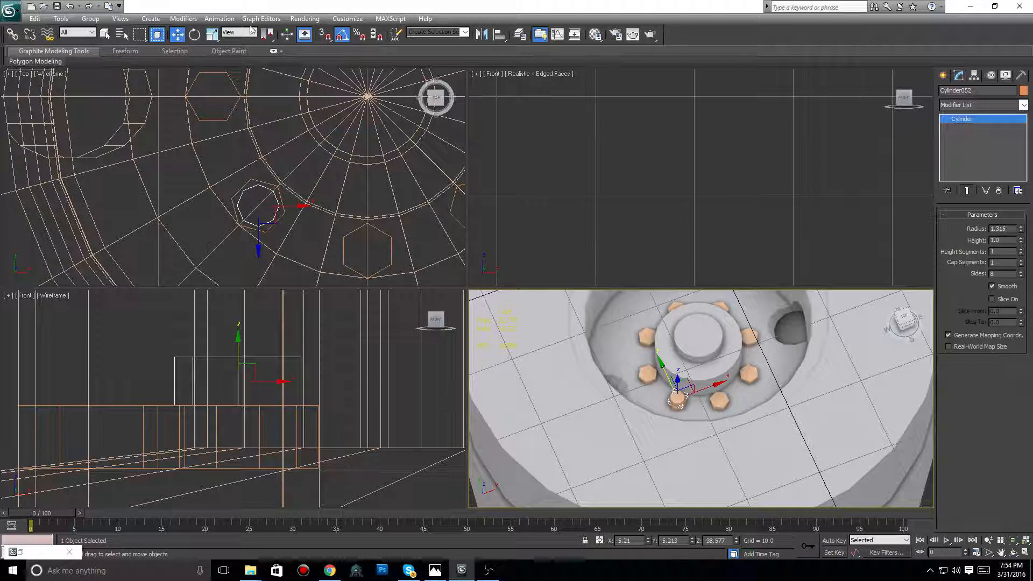
middle_click_drag(243, 374, 249, 371)
key("r")
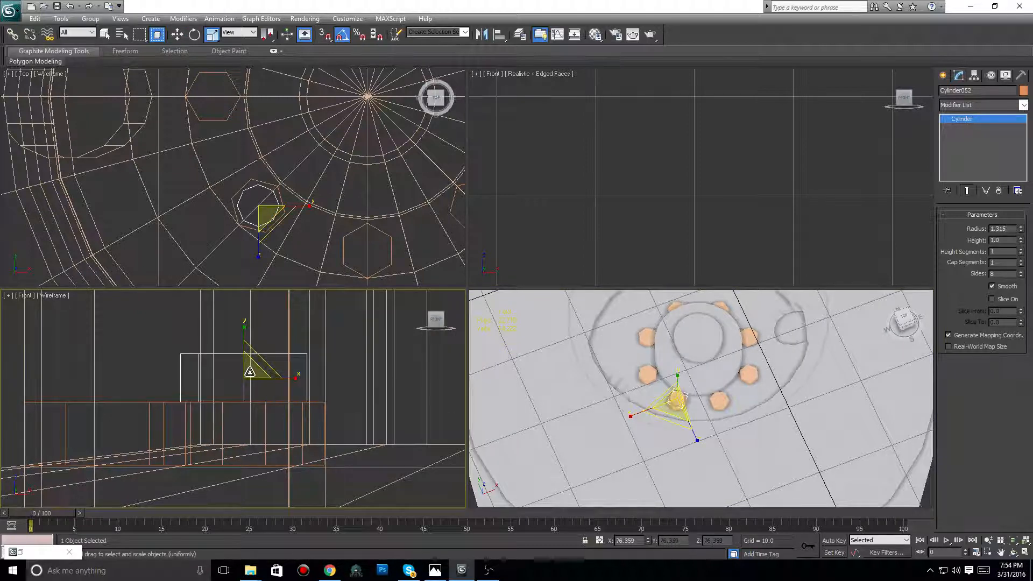
left_click_drag(248, 372, 233, 385)
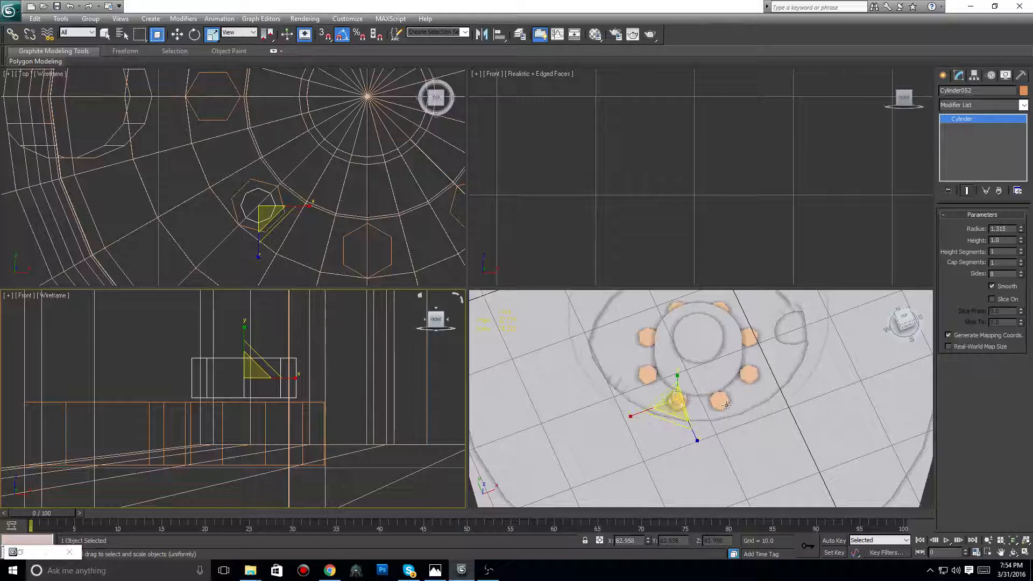
Increase the height of Cylinder052 slightly to about 1.06
scroll(726, 405, "up", 5)
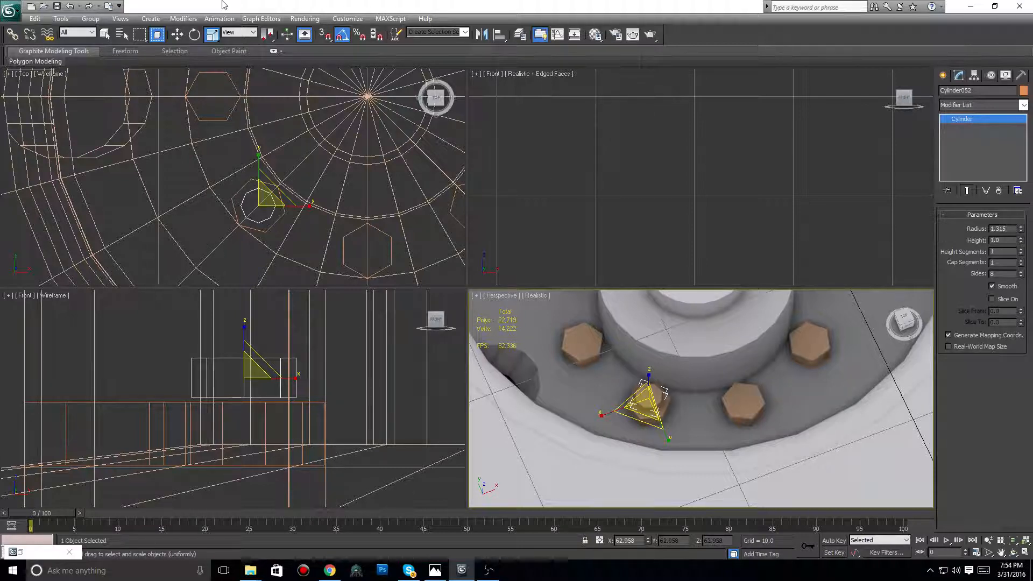
left_click(178, 35)
middle_click_drag(314, 418, 357, 429)
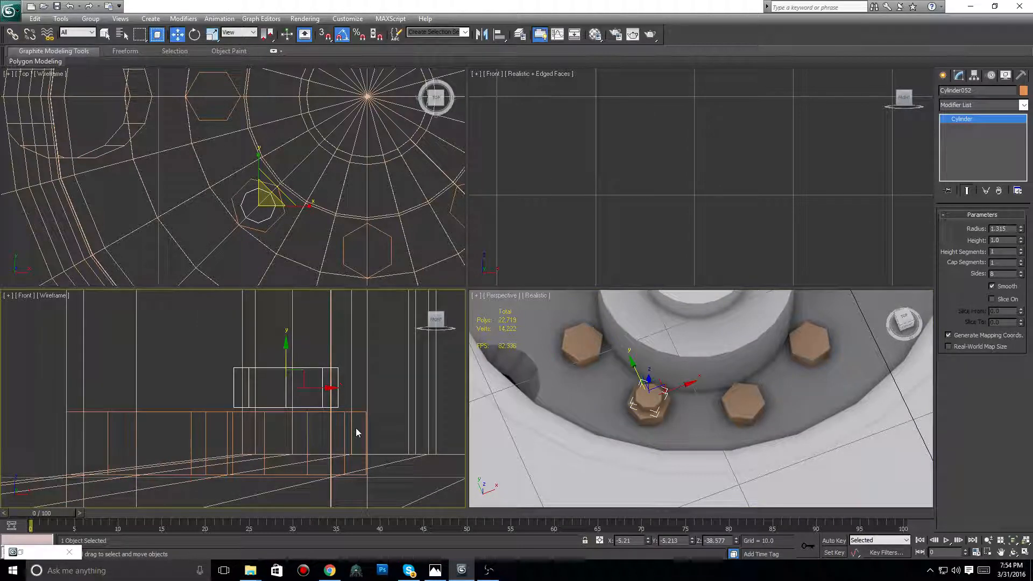
middle_click_drag(695, 405, 763, 387)
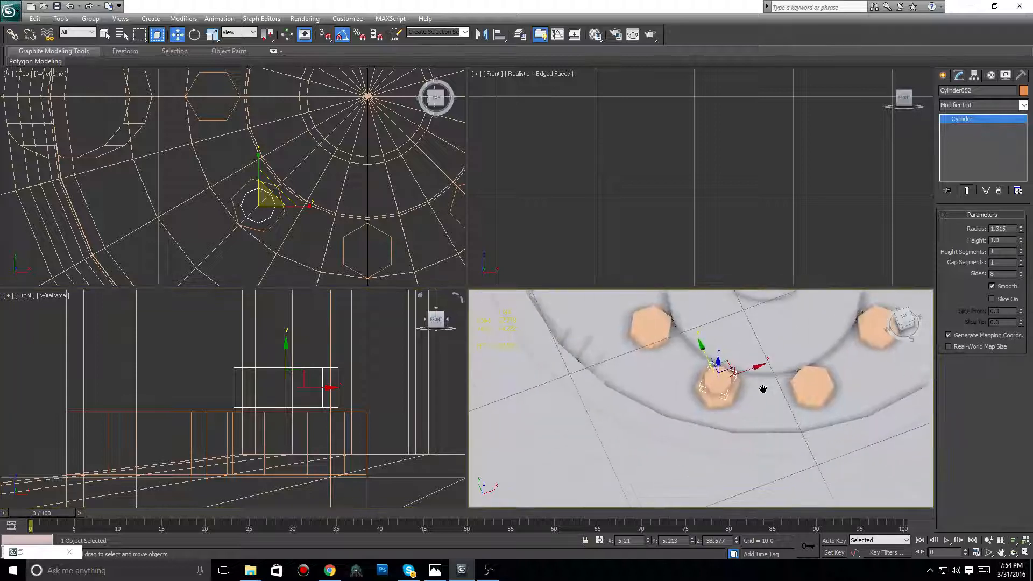
scroll(763, 387, "up", 3)
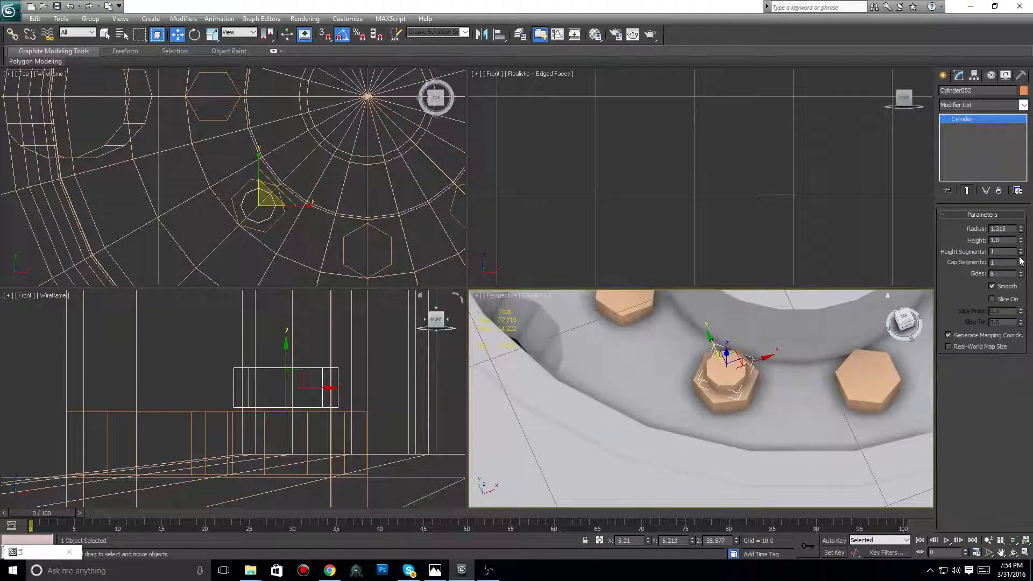
left_click_drag(1021, 241, 1021, 238)
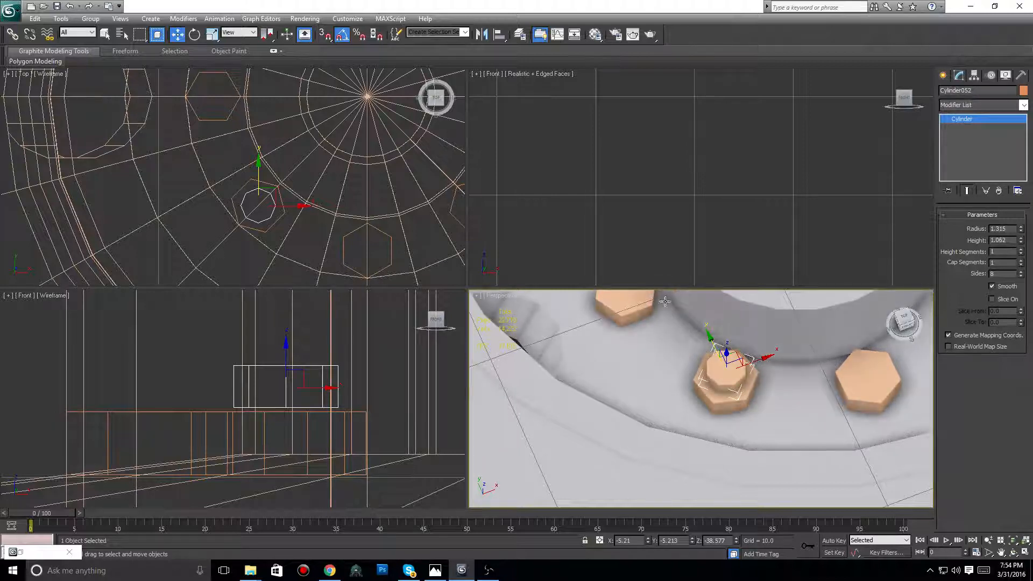
Turn on pivot-only editing and 3D snapping, and snap the pivot of Cylinder052 down to its base in the Front view
scroll(740, 406, "down", 8)
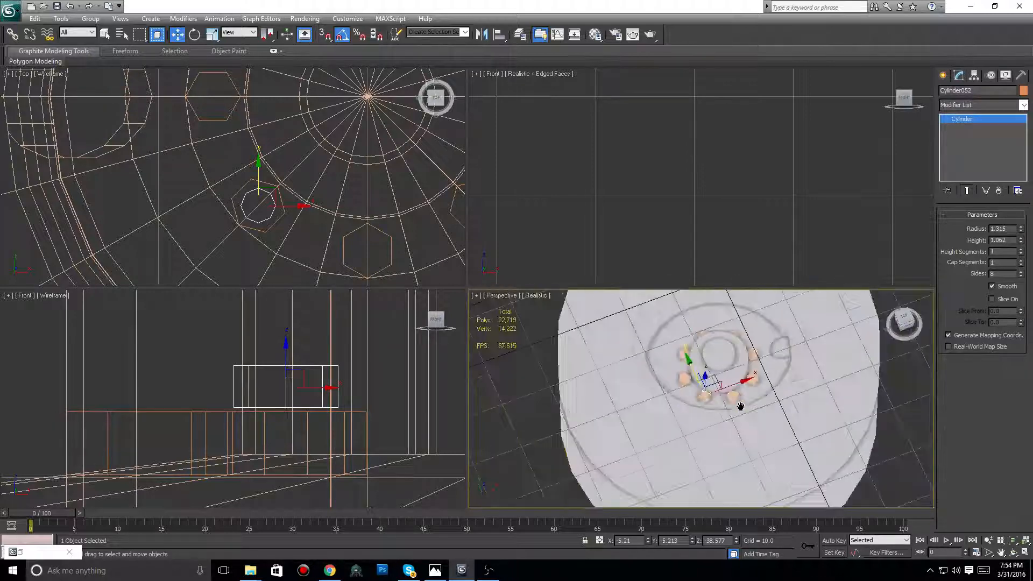
scroll(740, 406, "up", 6)
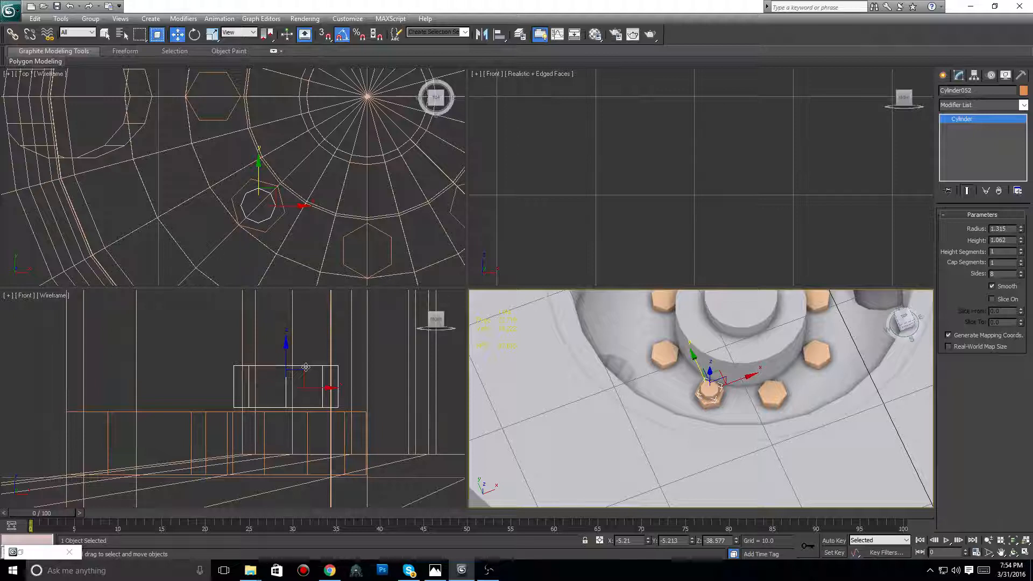
scroll(305, 367, "up", 2)
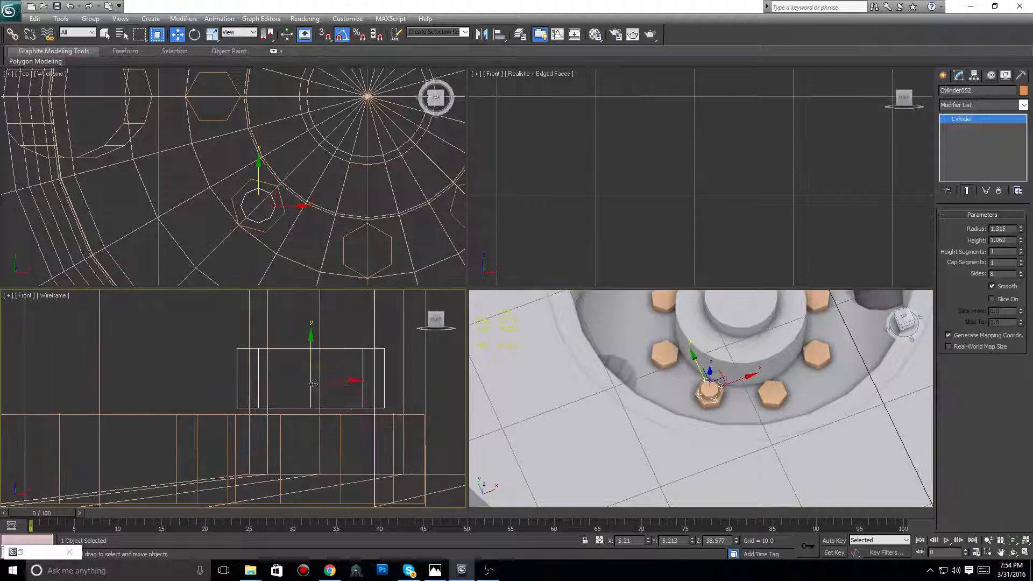
left_click(974, 76)
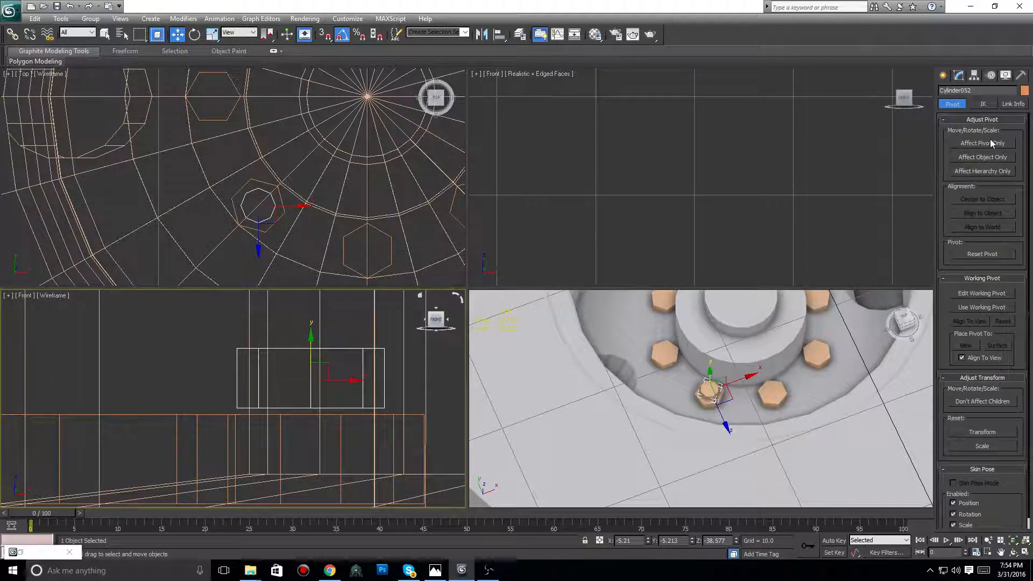
left_click(991, 143)
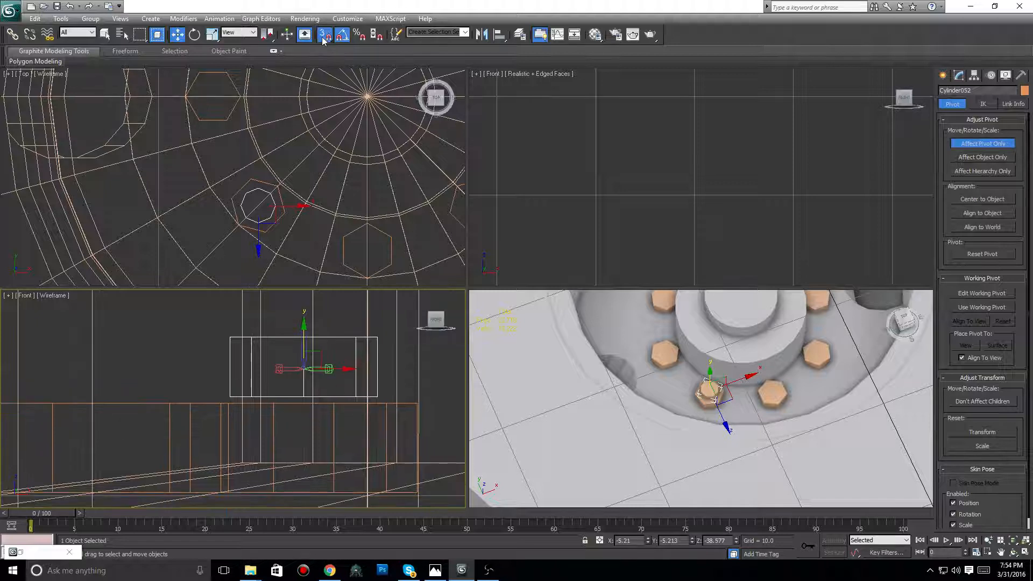
left_click_drag(304, 337, 304, 397)
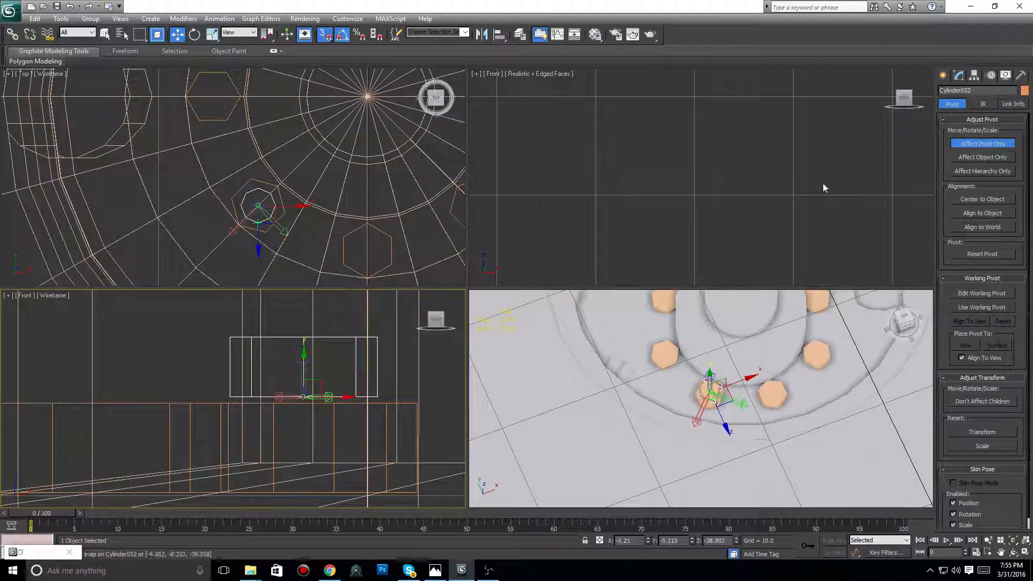
Leave pivot editing and snap Cylinder052 vertically down onto the bolt's top face in the Front view
left_click(943, 75)
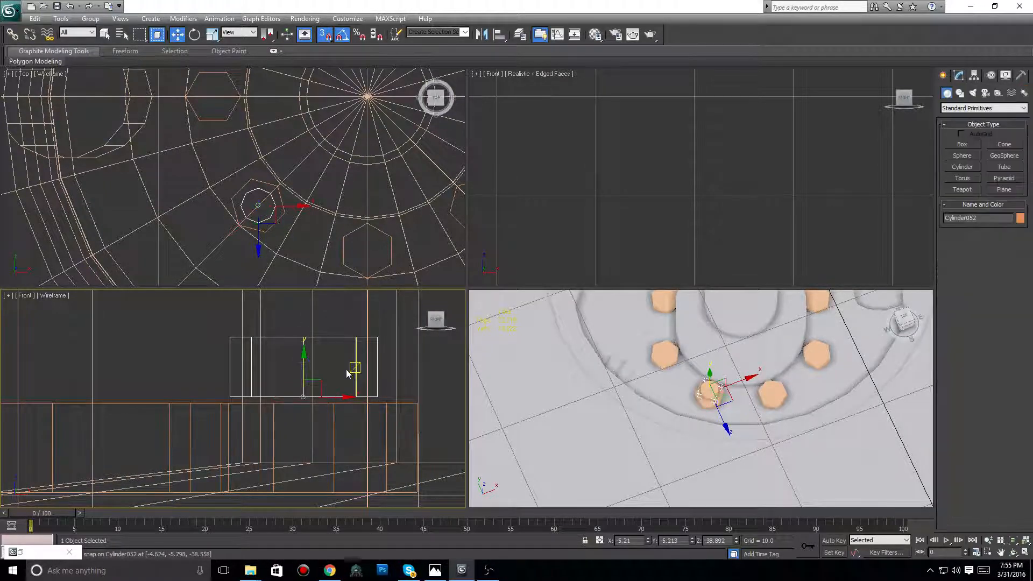
left_click_drag(279, 366, 274, 402)
scroll(281, 401, "down", 2)
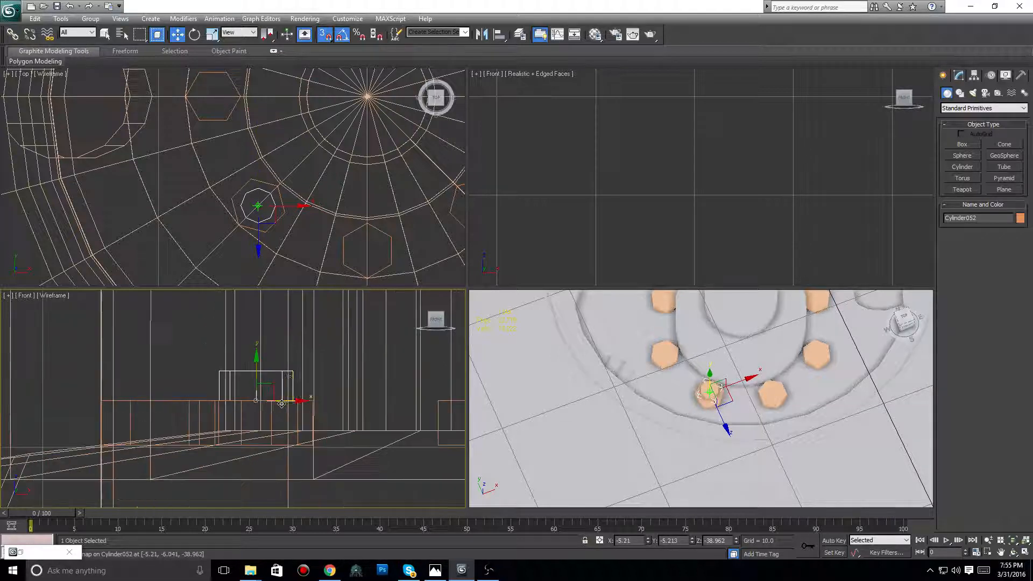
Clone Cylinder052 as a copy and snap it to the centre of the bolt on the hub's negative Y axis in the Top view
middle_click_drag(303, 390, 173, 378)
middle_click_drag(336, 266, 262, 238)
right_click(193, 189)
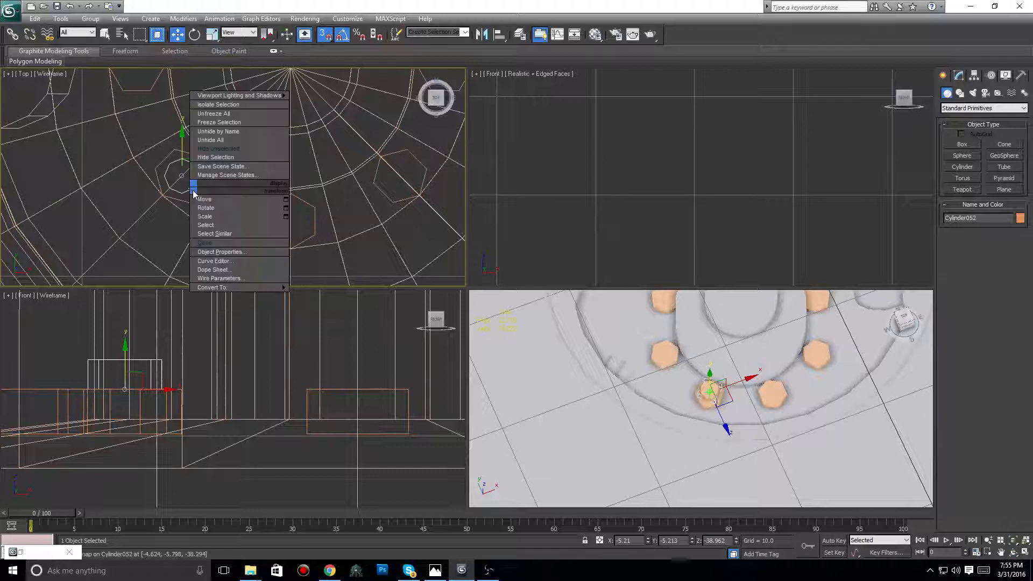
left_click(218, 252)
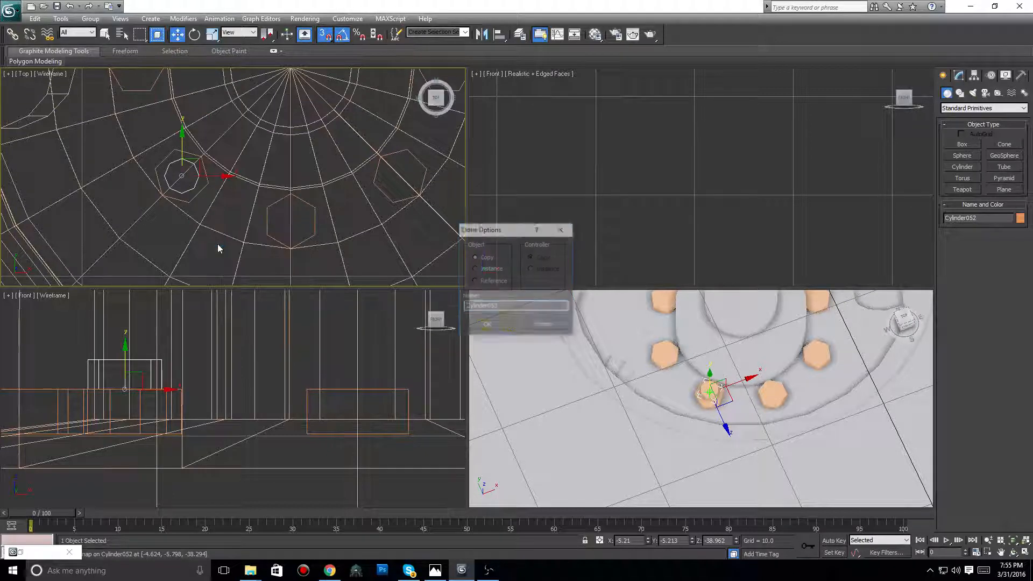
left_click(487, 325)
middle_click_drag(229, 192, 238, 185)
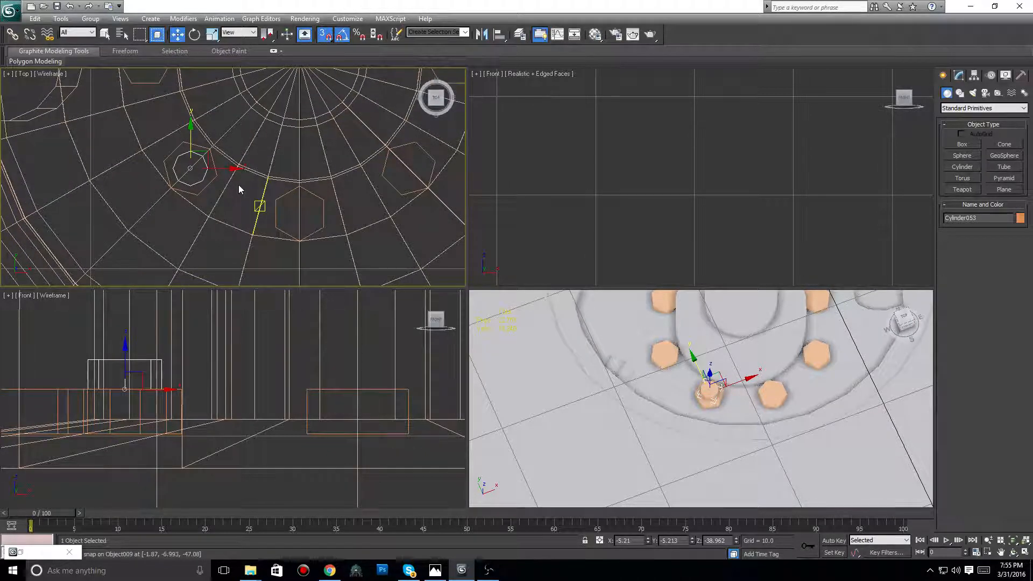
left_click_drag(239, 189, 299, 189)
left_click_drag(300, 139, 299, 179)
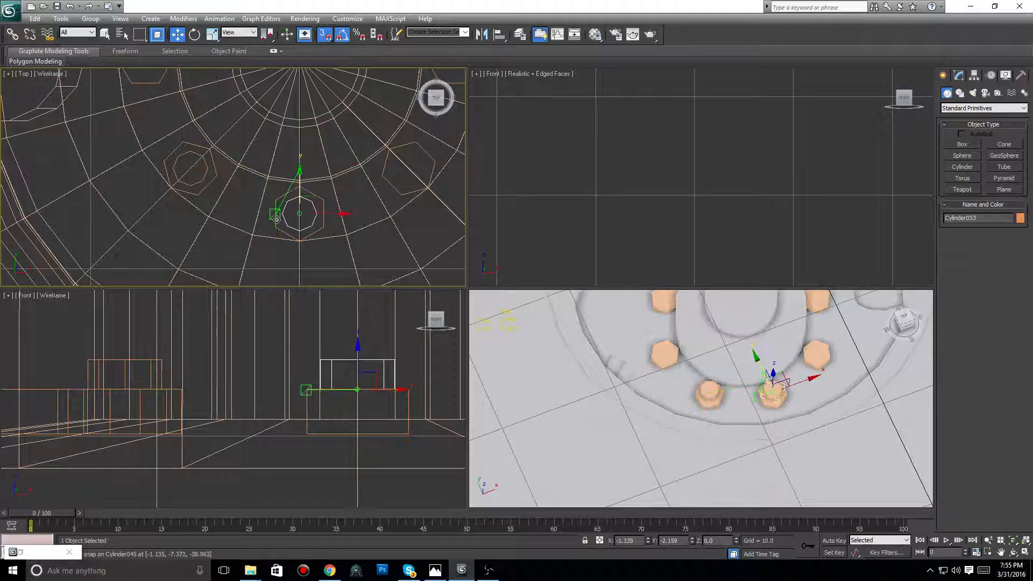
Clone Cylinder053 as a copy and snap it to the centre of the bolt in the hub's positive X, negative Y quadrant
middle_click_drag(299, 181, 188, 215)
right_click(189, 256)
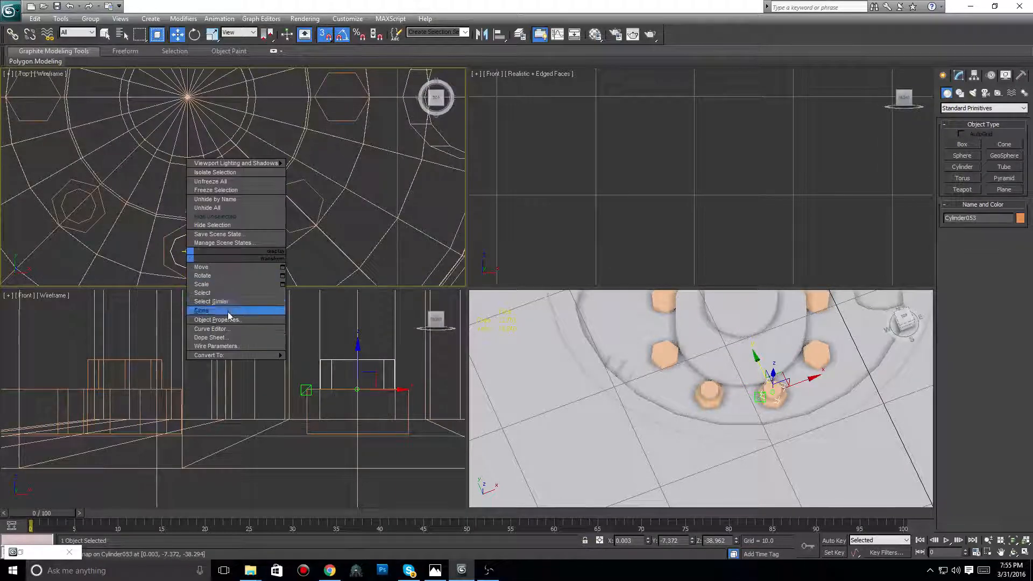
left_click(227, 311)
left_click(499, 325)
middle_click_drag(265, 262, 273, 266)
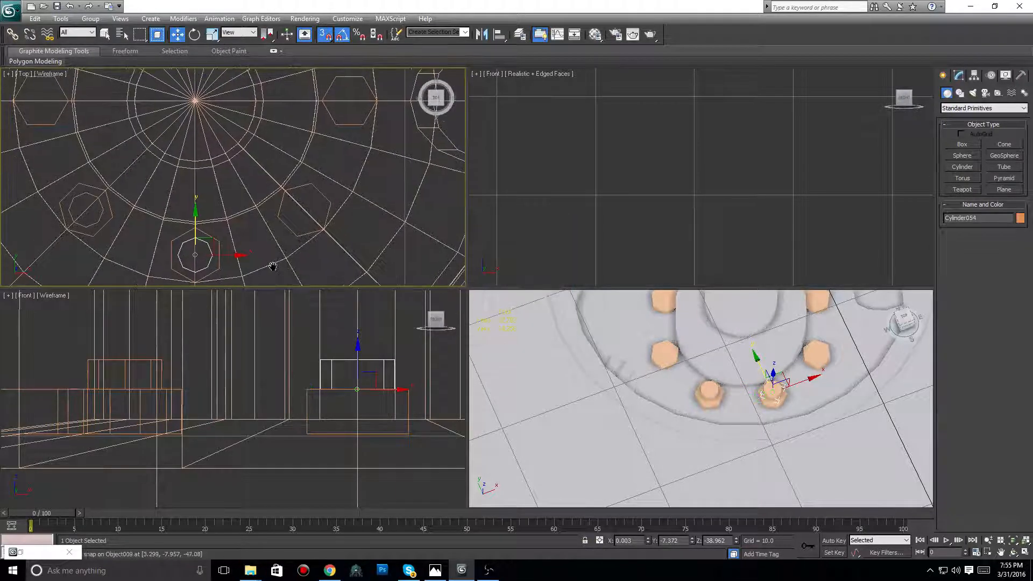
left_click_drag(232, 259, 308, 214)
left_click_drag(305, 166, 305, 213)
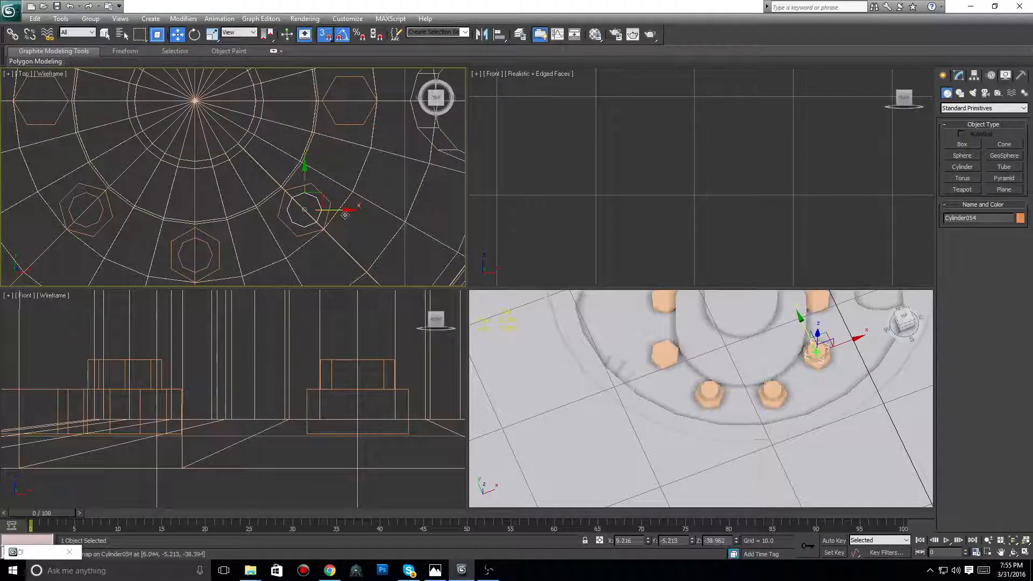
Clone Cylinder054 as a copy and snap it to the centre of the bolt on the hub's positive X axis
scroll(304, 210, "up", 5)
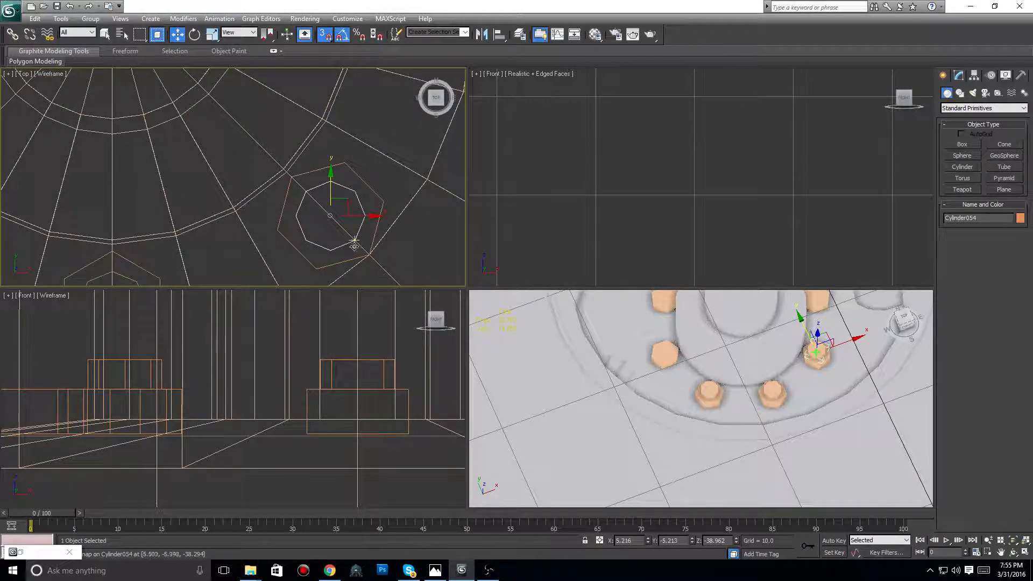
scroll(341, 209, "down", 6)
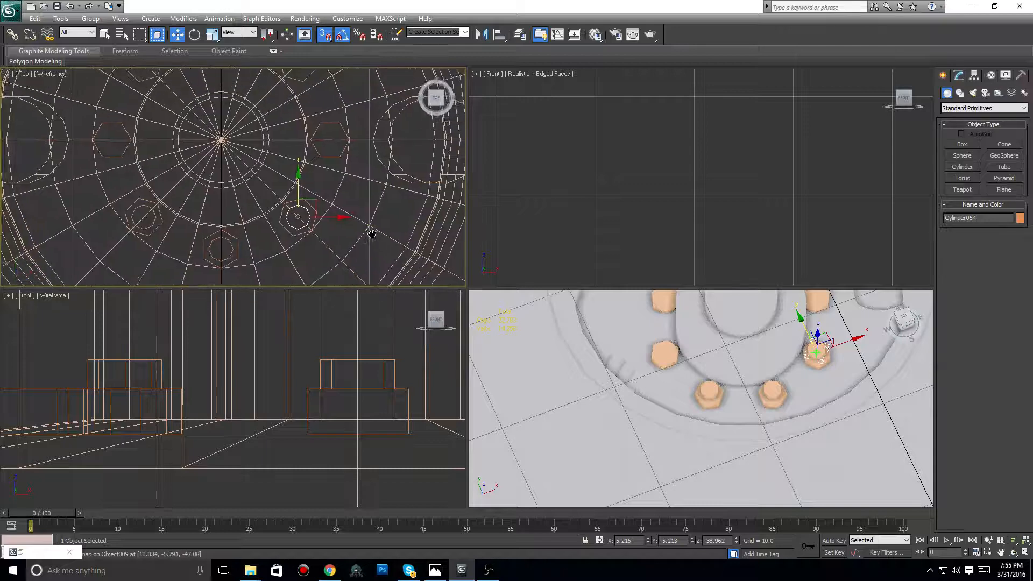
right_click(285, 237)
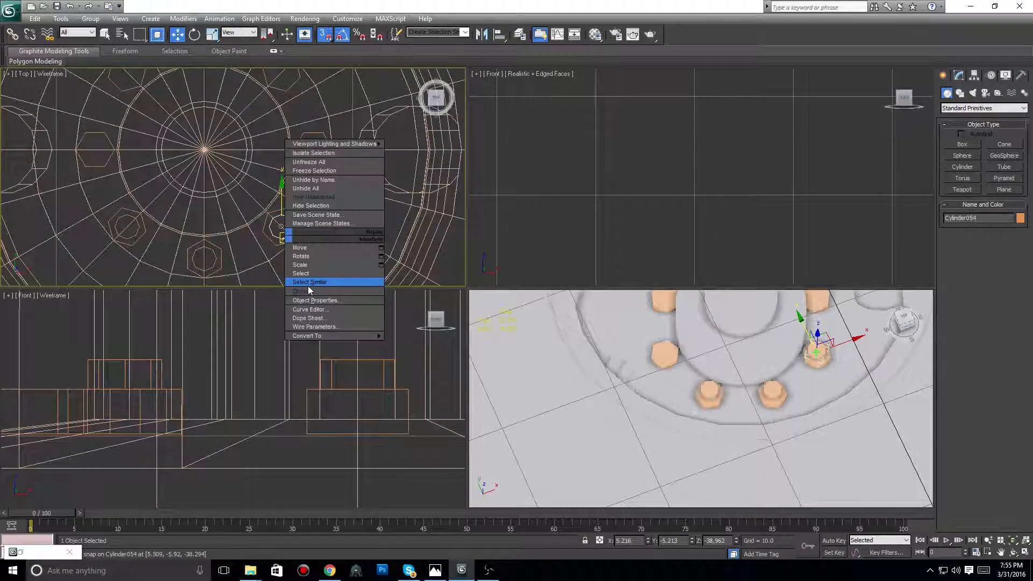
left_click(308, 279)
left_click(500, 322)
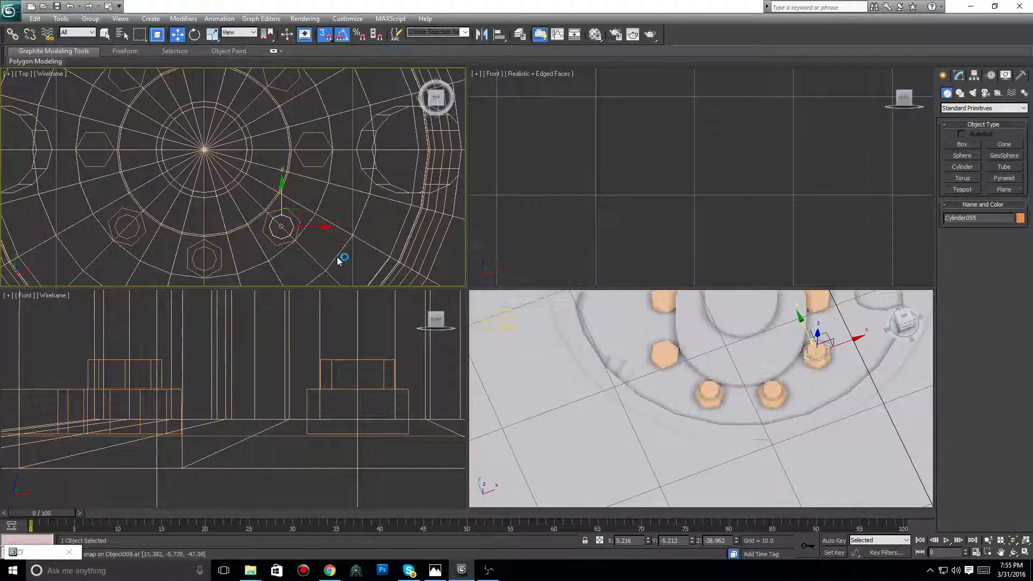
scroll(318, 252, "up", 2)
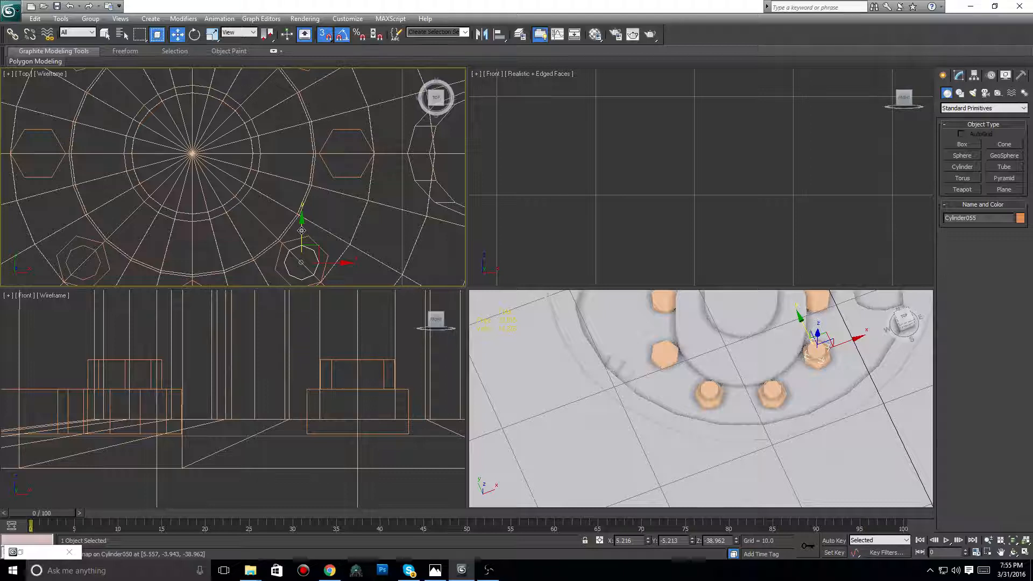
left_click_drag(301, 230, 351, 163, "shift")
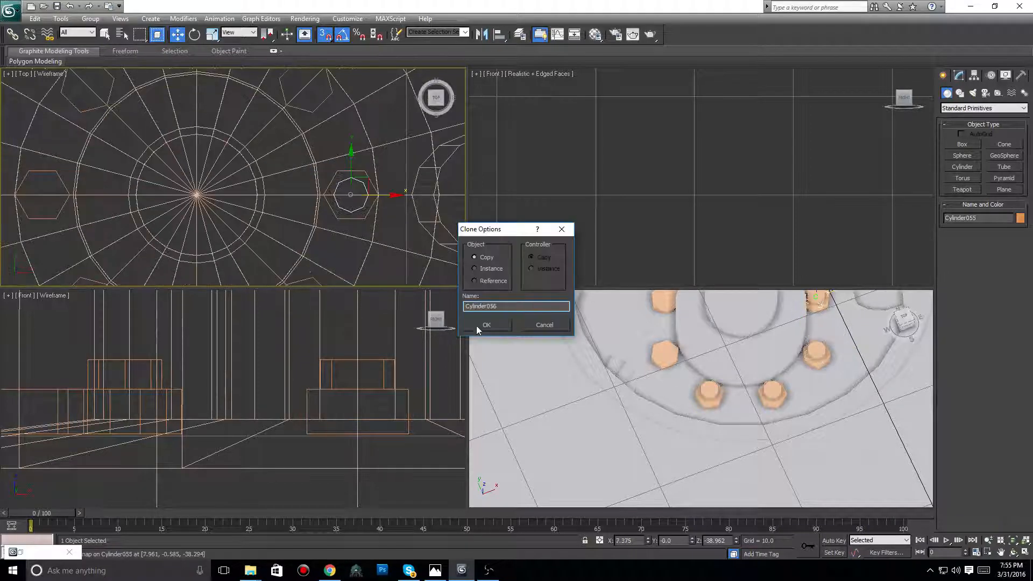
Clone Cylinder055 as a copy and snap it to the centre of the bolt in the hub's positive X, positive Y quadrant
left_click(477, 326)
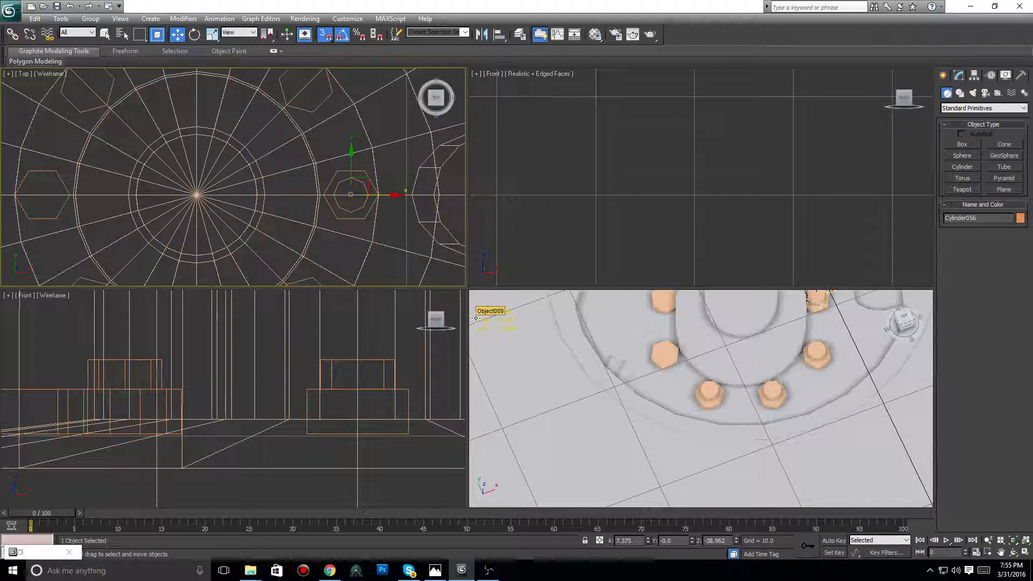
middle_click_drag(378, 177, 430, 228)
left_click_drag(401, 222, 356, 134)
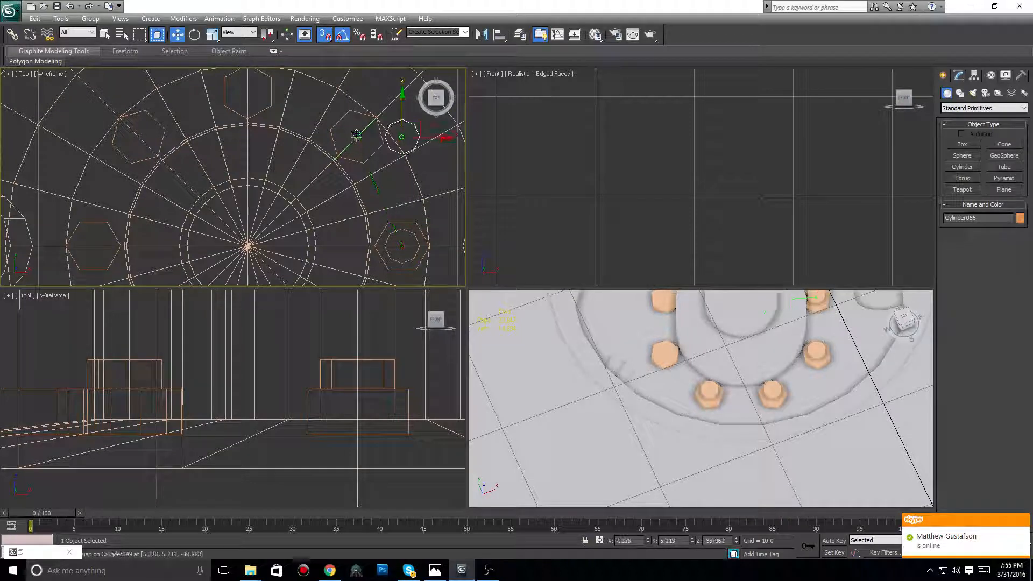
left_click_drag(434, 139, 355, 131)
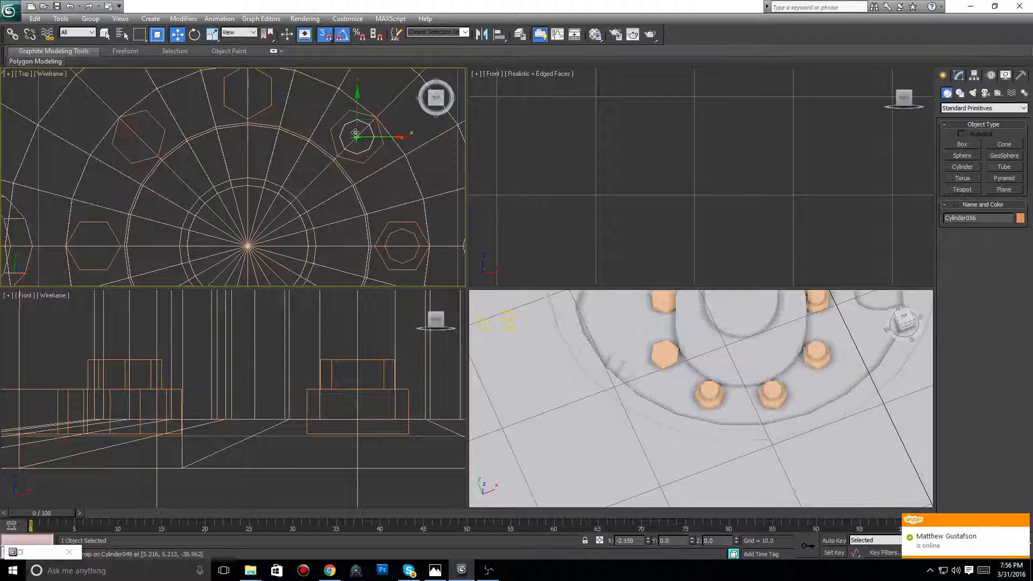
middle_click_drag(356, 133, 367, 161)
middle_click_drag(395, 197, 412, 210)
scroll(370, 201, "down", 2)
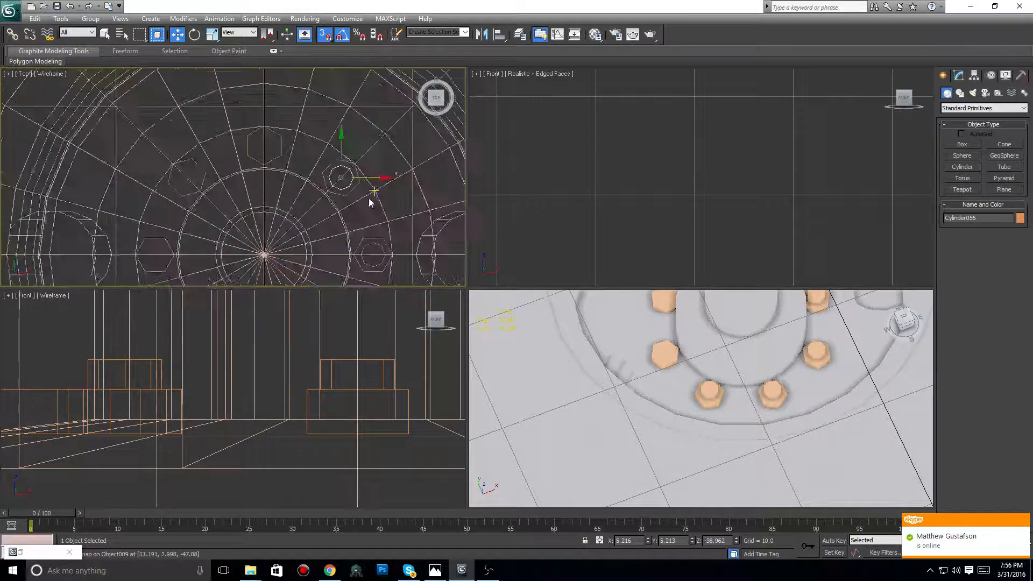
scroll(370, 199, "up", 2)
Clone Cylinder056 as a copy and snap it to the centre of the bolt on the hub's positive Y axis
right_click(373, 186)
left_click(381, 196)
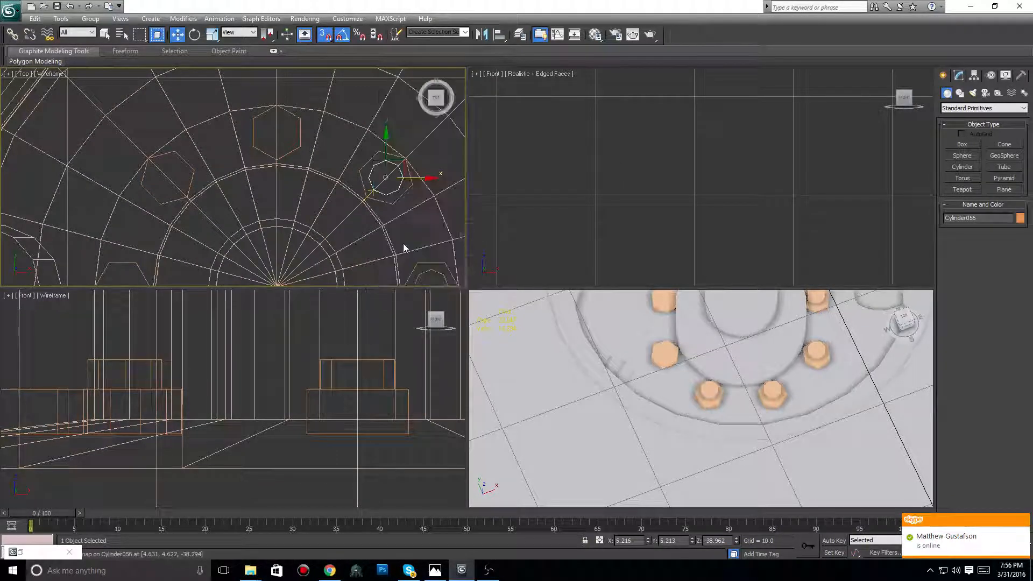
key("ctrl+v")
left_click(490, 324)
middle_click_drag(421, 194, 428, 196)
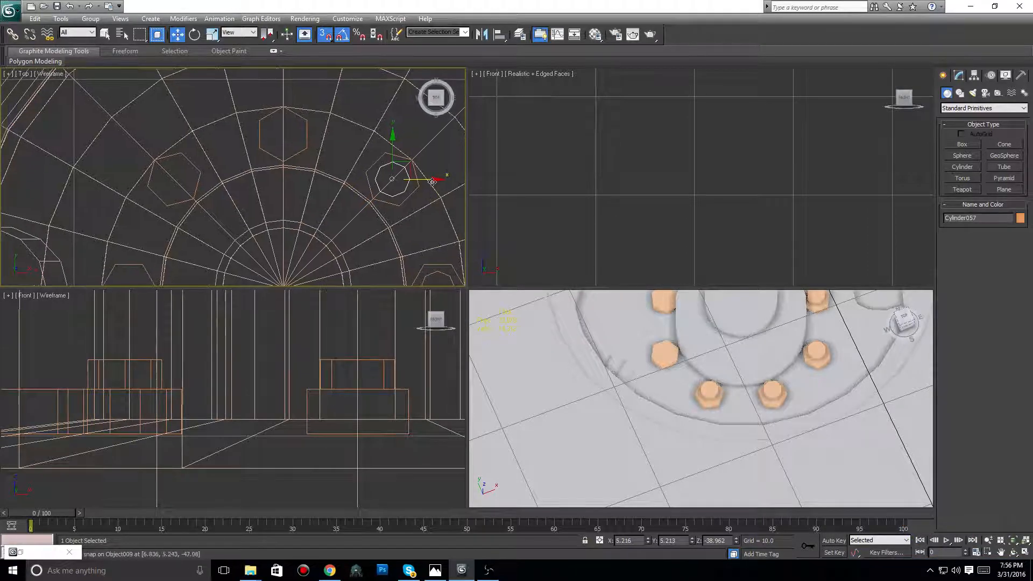
left_click_drag(400, 179, 282, 133)
Clone Cylinder057 as a copy and align it with the centre of the bolt in the hub's negative X, positive Y quadrant
right_click(284, 133)
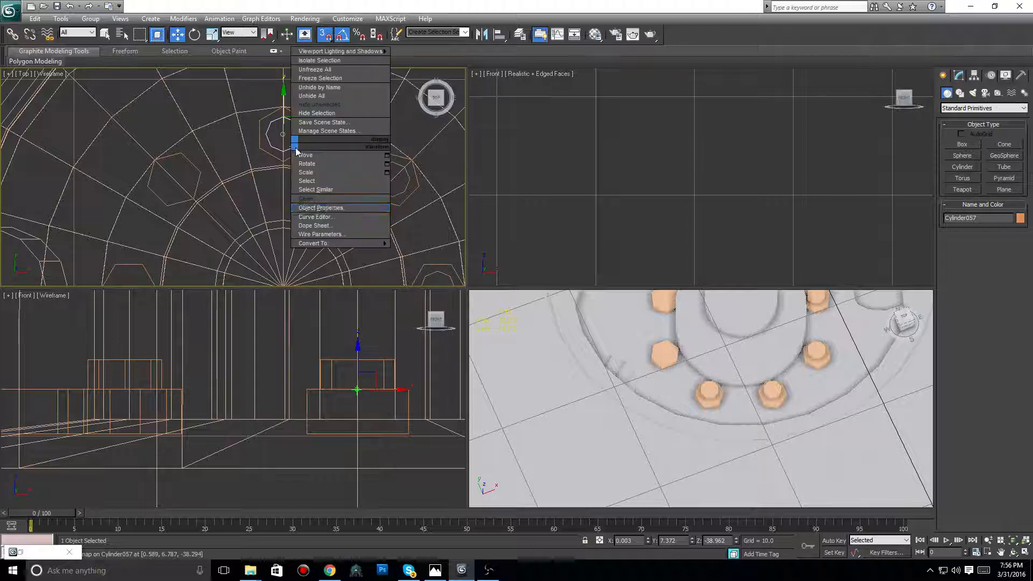
left_click(385, 201)
left_click(486, 325)
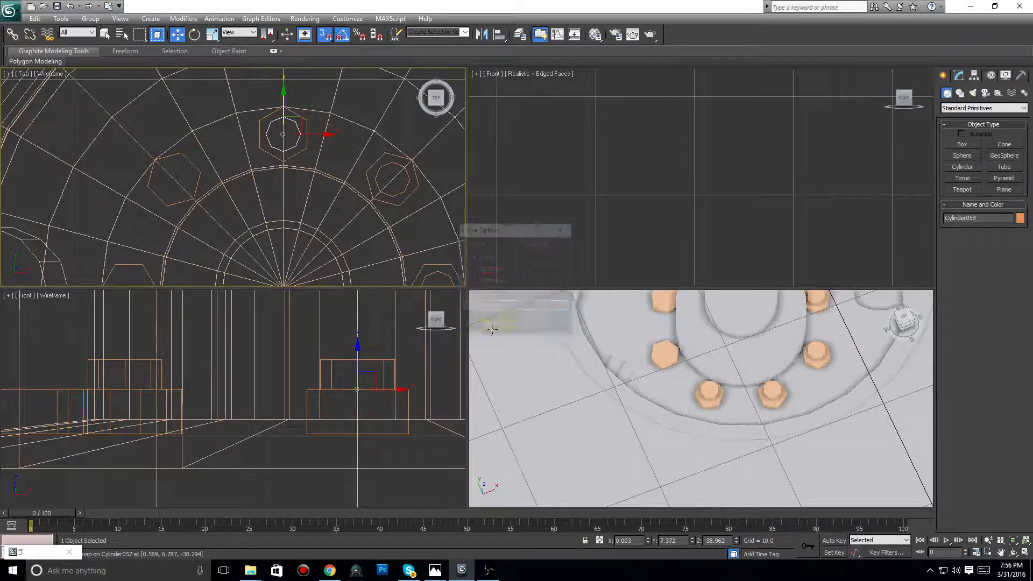
middle_click_drag(226, 177, 284, 177)
mouse_move(340, 133)
left_mouse_down()
mouse_move(276, 175)
mouse_move(229, 180)
mouse_move(227, 155)
mouse_move(227, 189)
left_mouse_up()
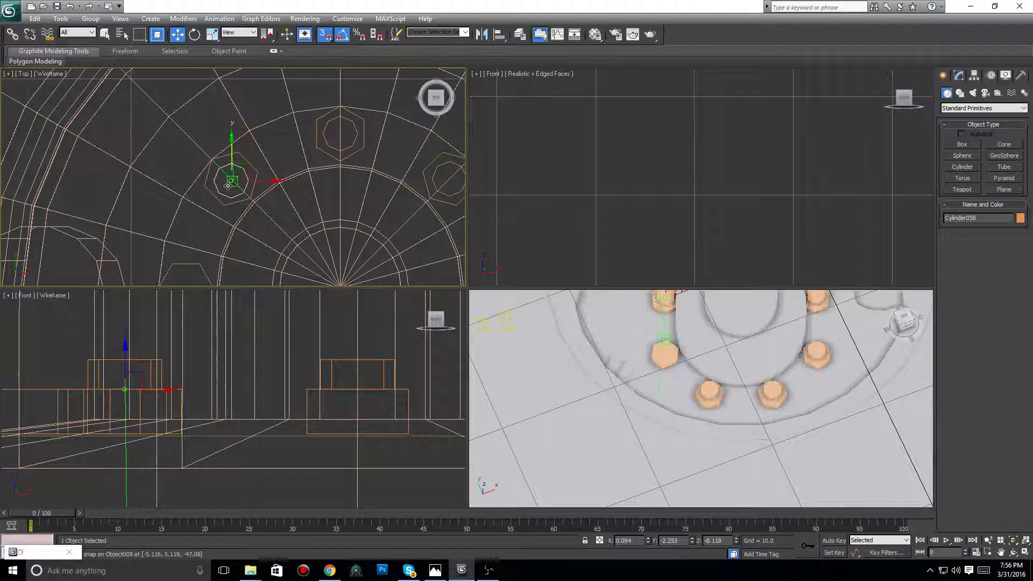
middle_click_drag(254, 177, 319, 156)
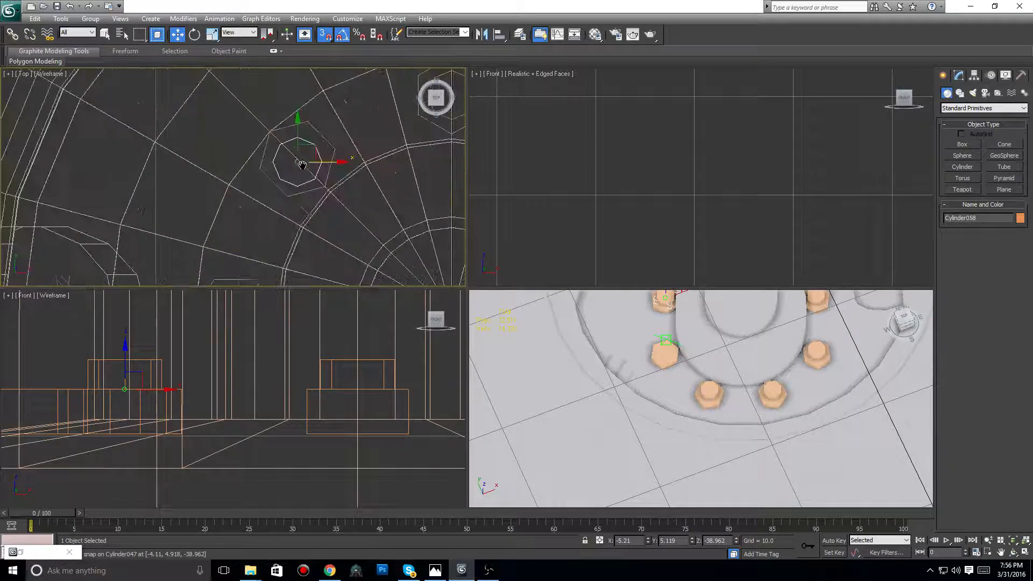
scroll(264, 171, "up", 3)
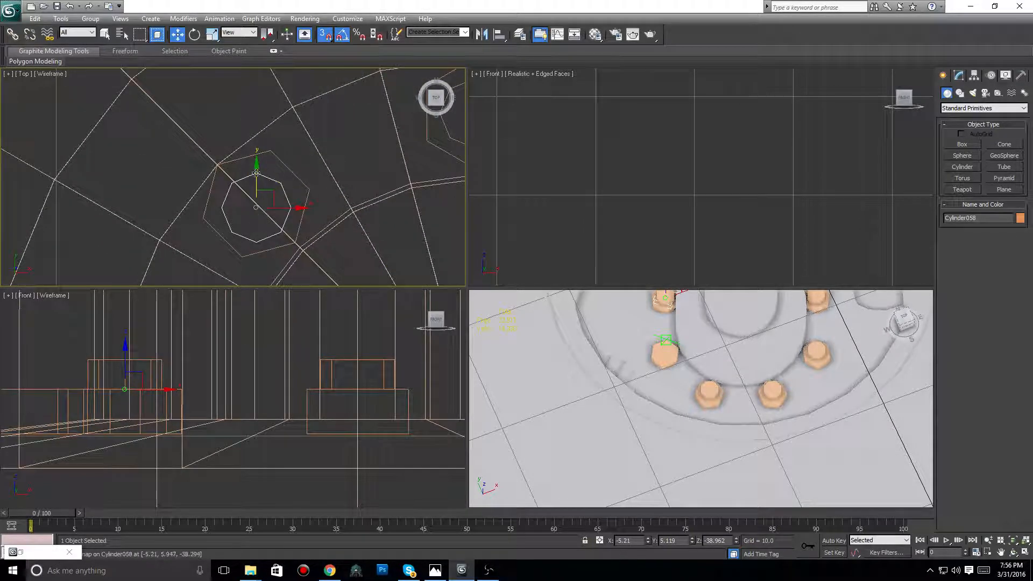
mouse_move(256, 173)
left_mouse_down()
mouse_move(241, 189)
mouse_move(249, 230)
mouse_move(280, 238)
mouse_move(258, 188)
mouse_move(260, 210)
mouse_move(259, 193)
mouse_move(264, 202)
left_mouse_up()
scroll(328, 196, "down", 3)
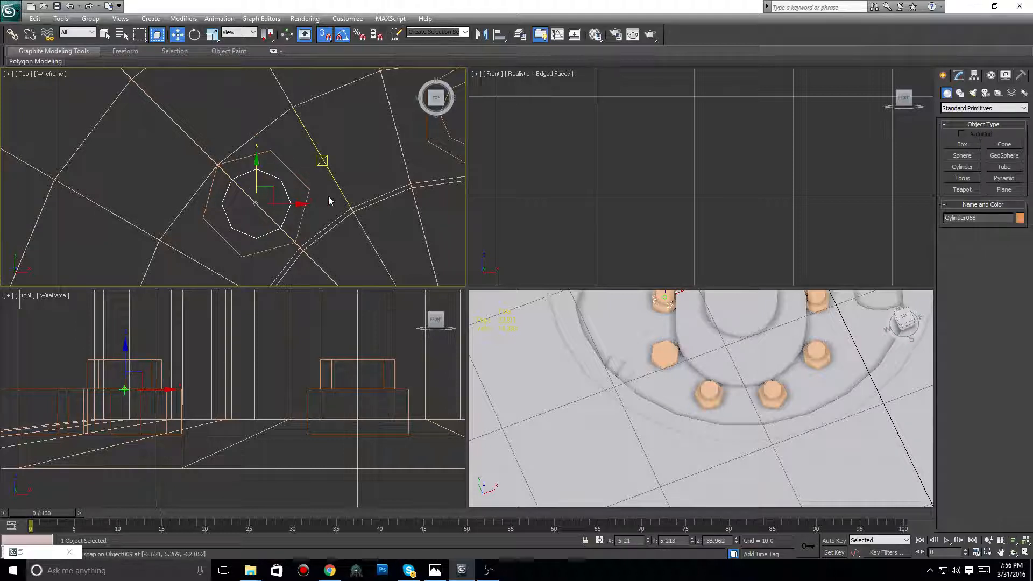
scroll(328, 196, "down", 3)
Clone Cylinder058 as a copy and snap it to the centre of the bolt on the hub's negative X axis
right_click(240, 197)
left_click(263, 243)
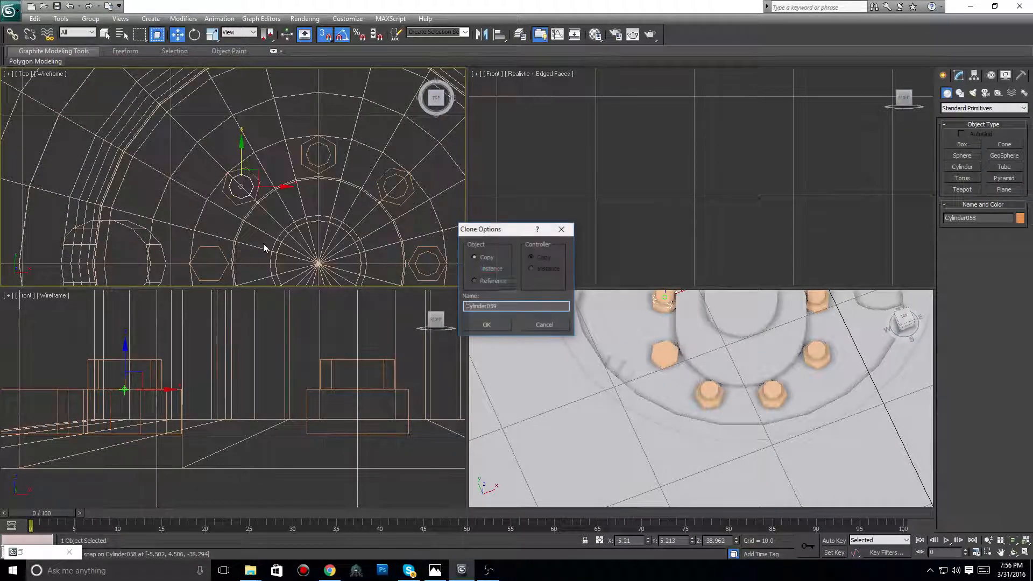
left_click(498, 325)
middle_click_drag(181, 157, 264, 119)
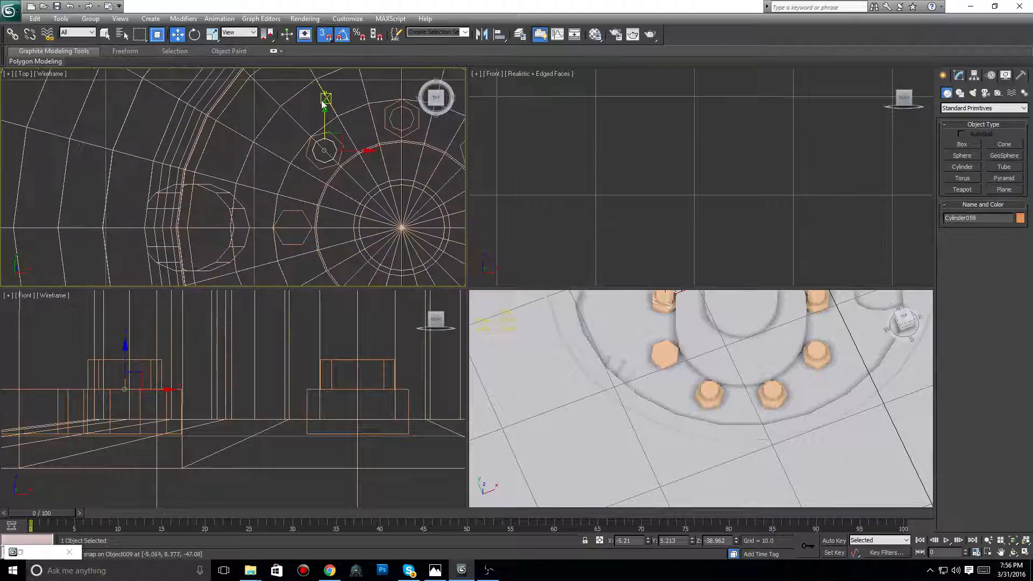
middle_click_drag(332, 139, 324, 113)
mouse_move(323, 97)
left_mouse_down()
mouse_move(337, 210)
mouse_move(288, 200)
left_mouse_up()
scroll(330, 207, "up", 3)
left_click_drag(373, 226, 335, 226)
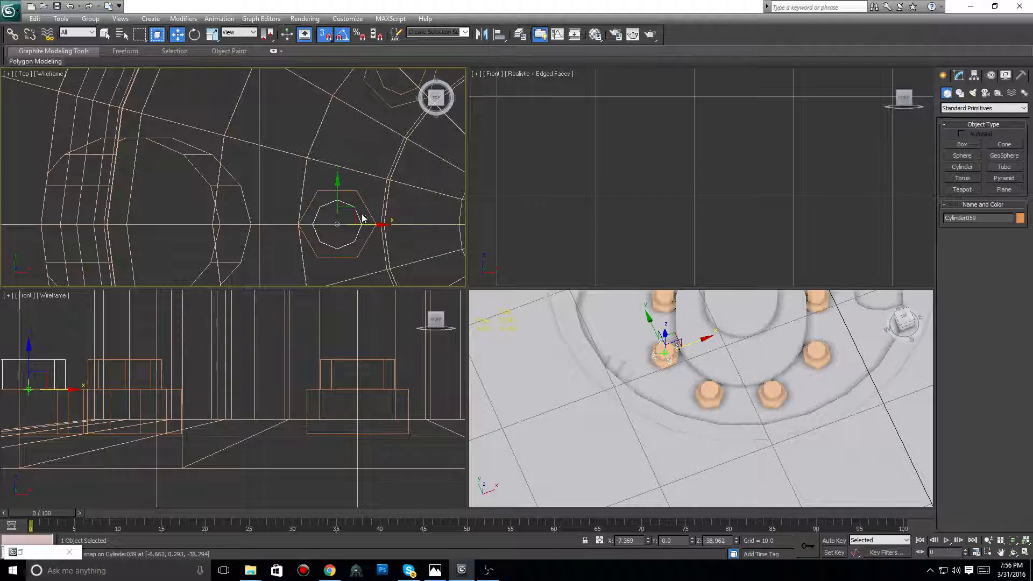
scroll(290, 200, "down", 8)
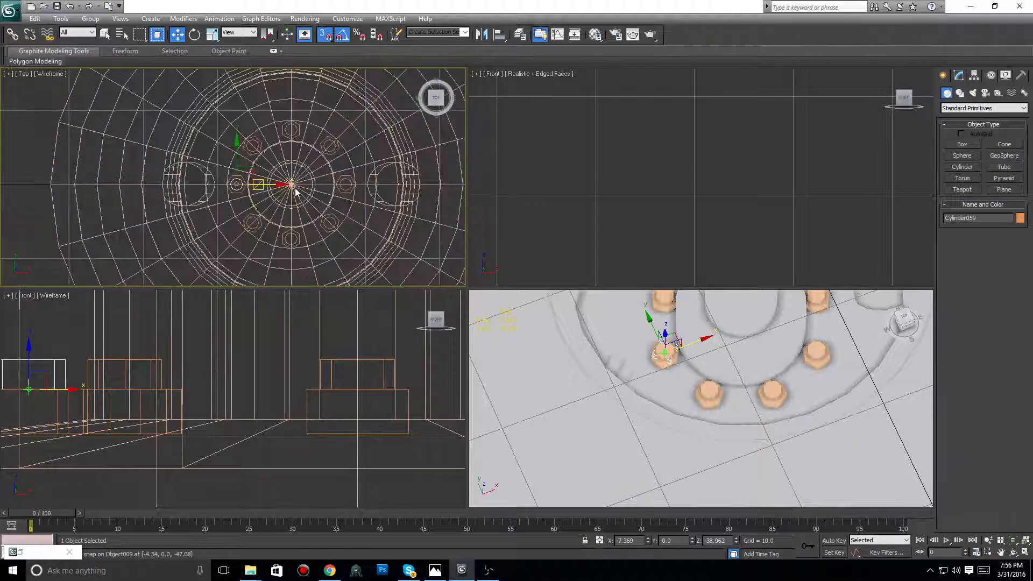
Deselect the cylinder and examine the wheel and its lug bolts from several angles in the Perspective view
scroll(678, 349, "down", 6)
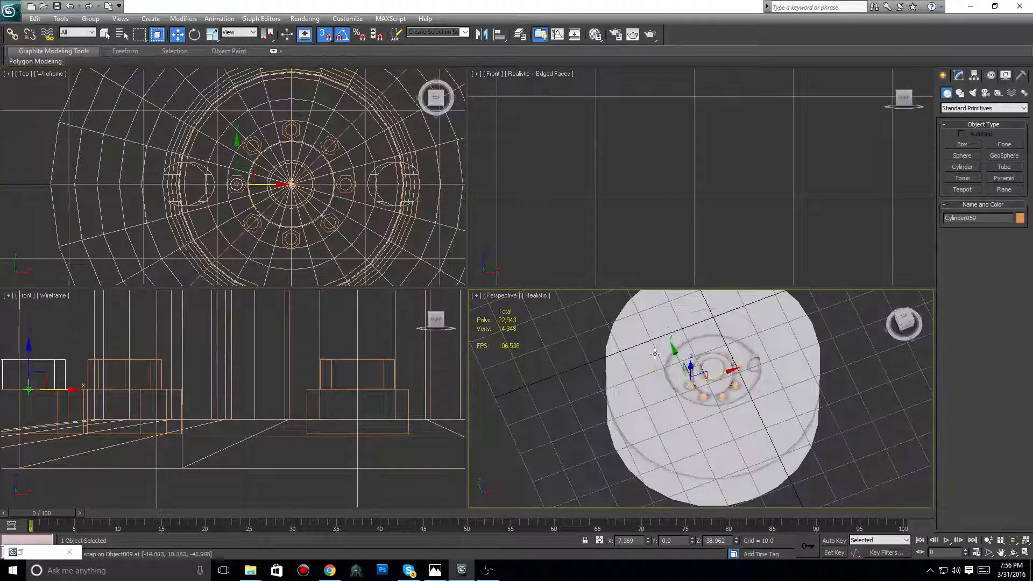
left_click(852, 372)
scroll(818, 374, "up", 3)
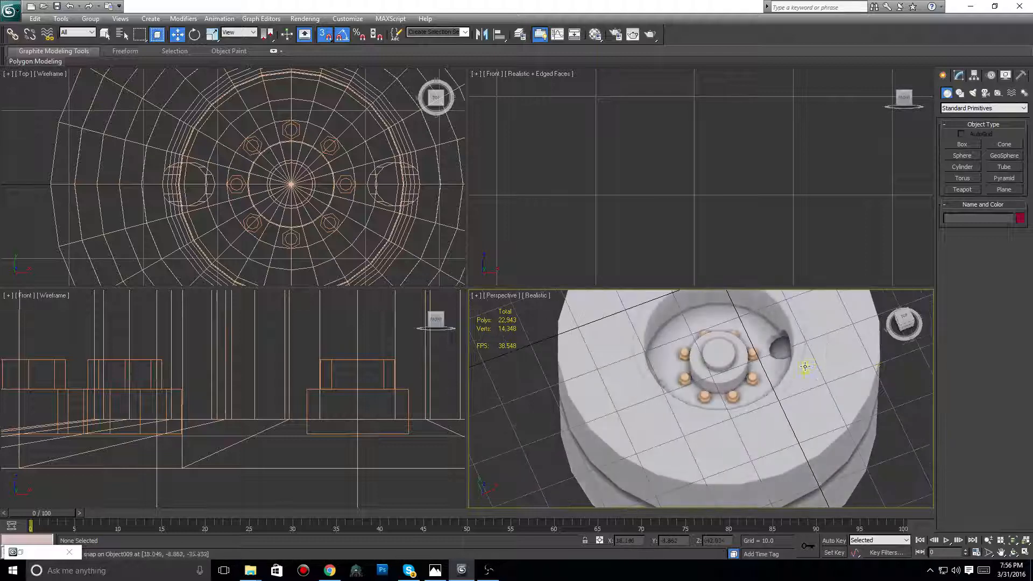
mouse_move(897, 329)
left_mouse_down()
mouse_move(898, 319)
mouse_move(903, 392)
mouse_move(911, 390)
mouse_move(908, 334)
mouse_move(863, 395)
mouse_move(833, 343)
left_mouse_up()
scroll(832, 344, "down", 5)
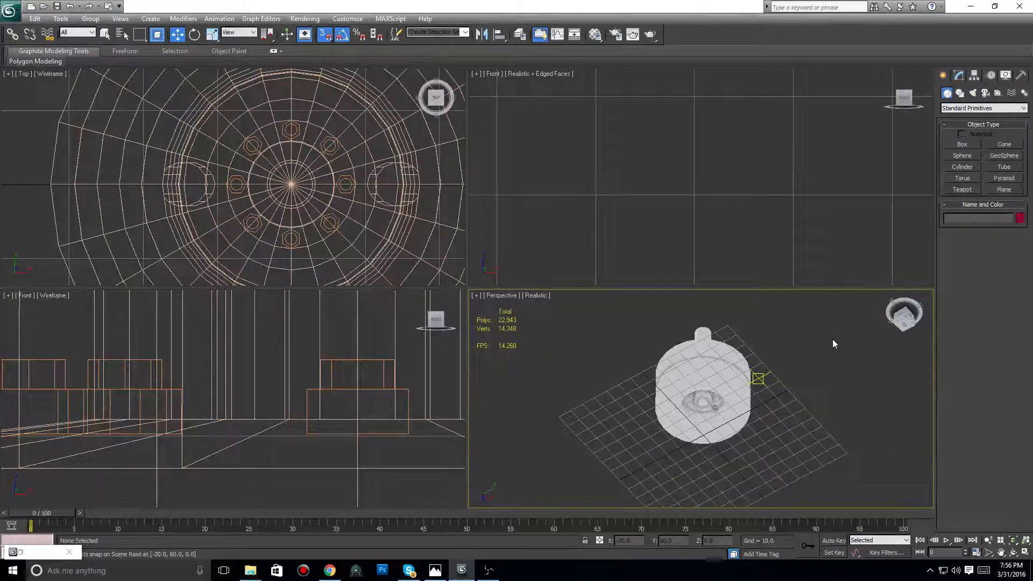
left_click(904, 313)
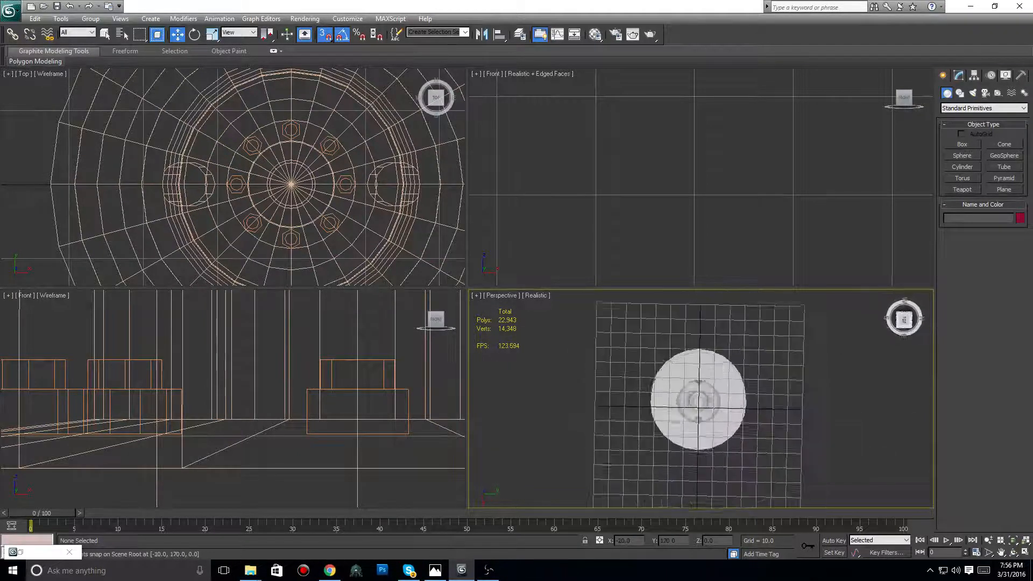
left_click_drag(903, 318, 972, 323)
middle_click_drag(764, 384, 762, 384)
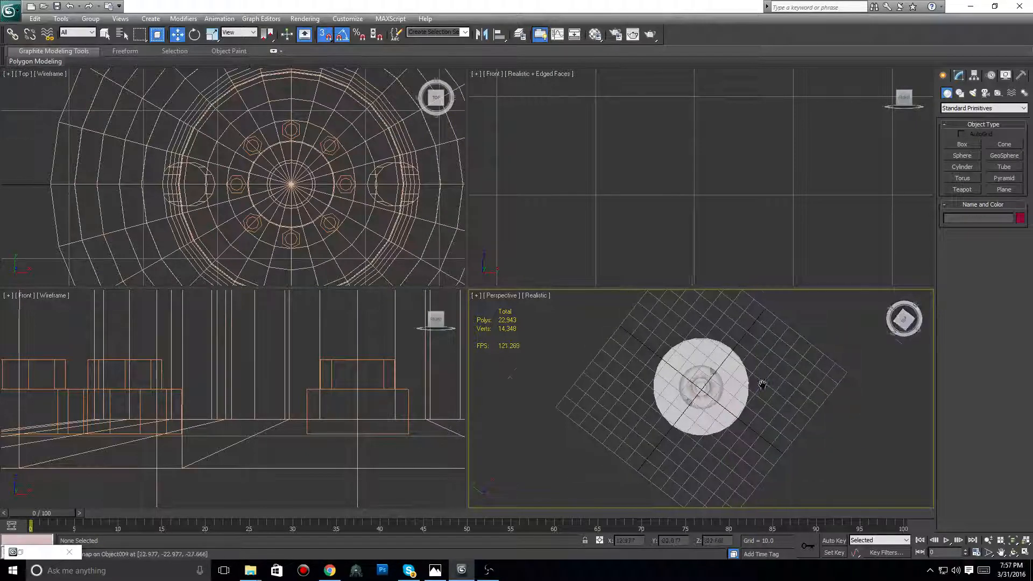
scroll(764, 385, "up", 5)
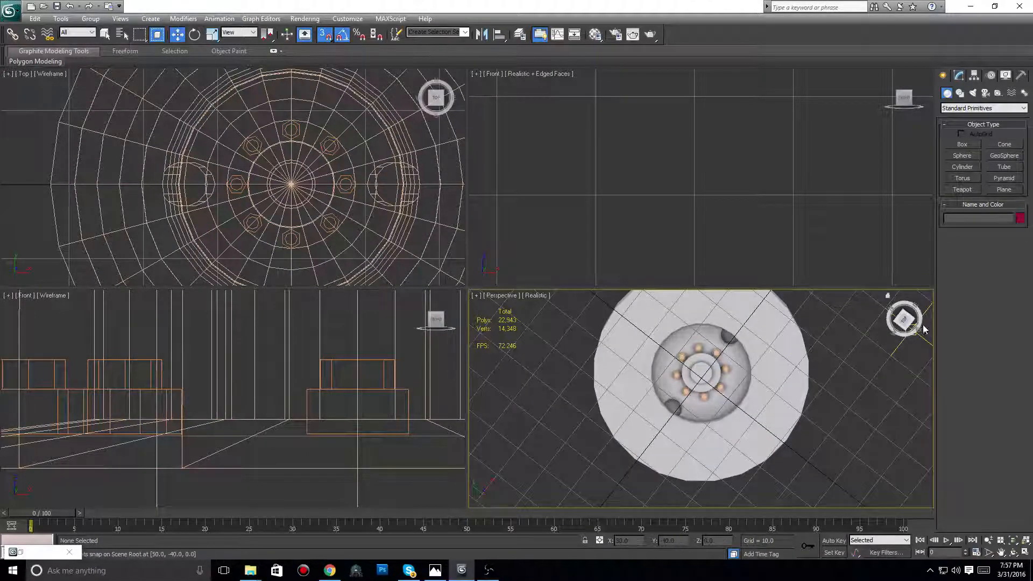
Render the Perspective view of the wheel, inspect the image full screen, and put the render windows away
left_click(304, 19)
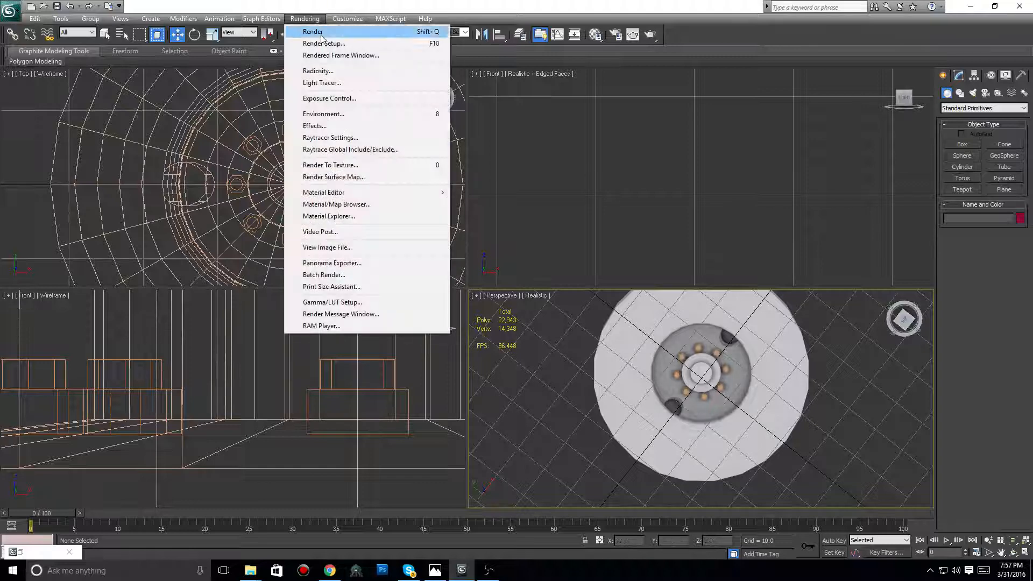
left_click(323, 43)
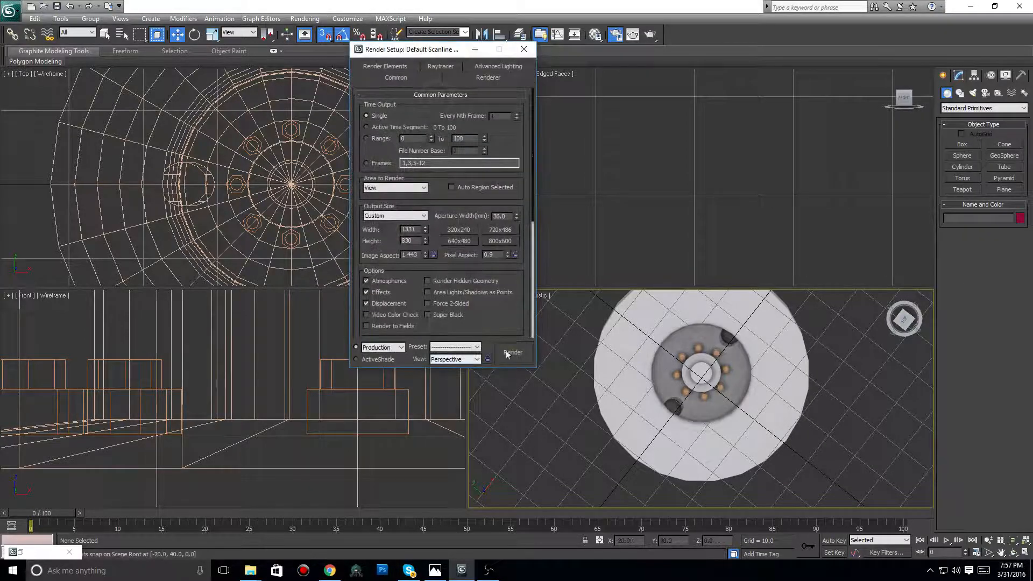
left_click(508, 353)
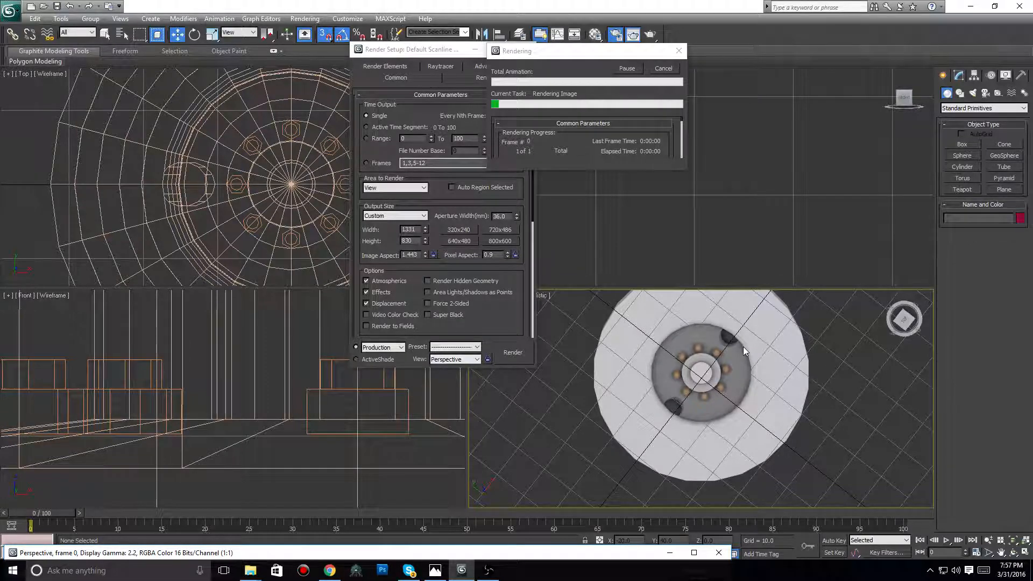
left_click(694, 552)
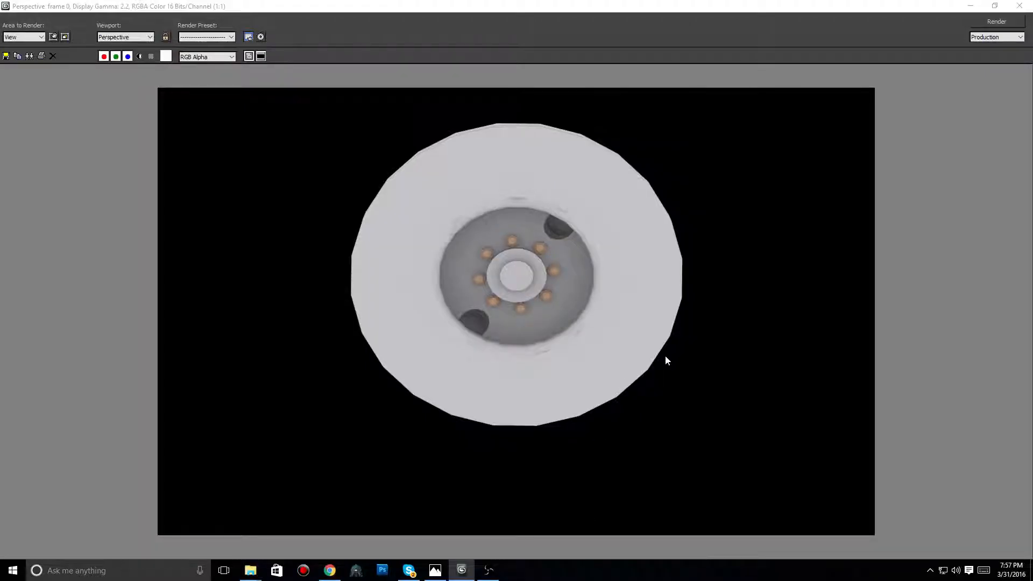
left_click(1022, 6)
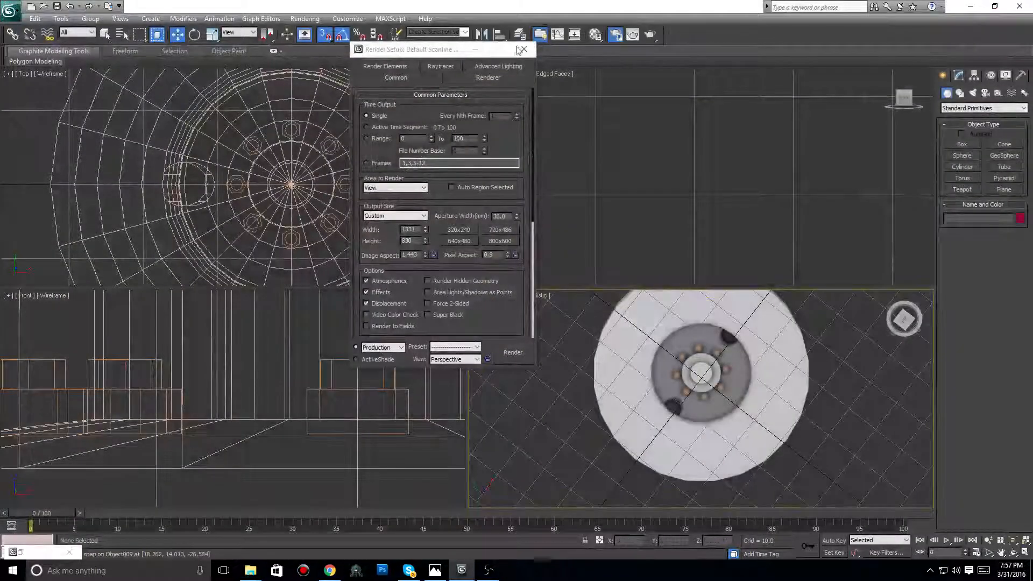
left_click(474, 50)
Select Cylinder052 on its lug bolt and switch the Perspective view to wireframe shading
scroll(737, 392, "up", 8)
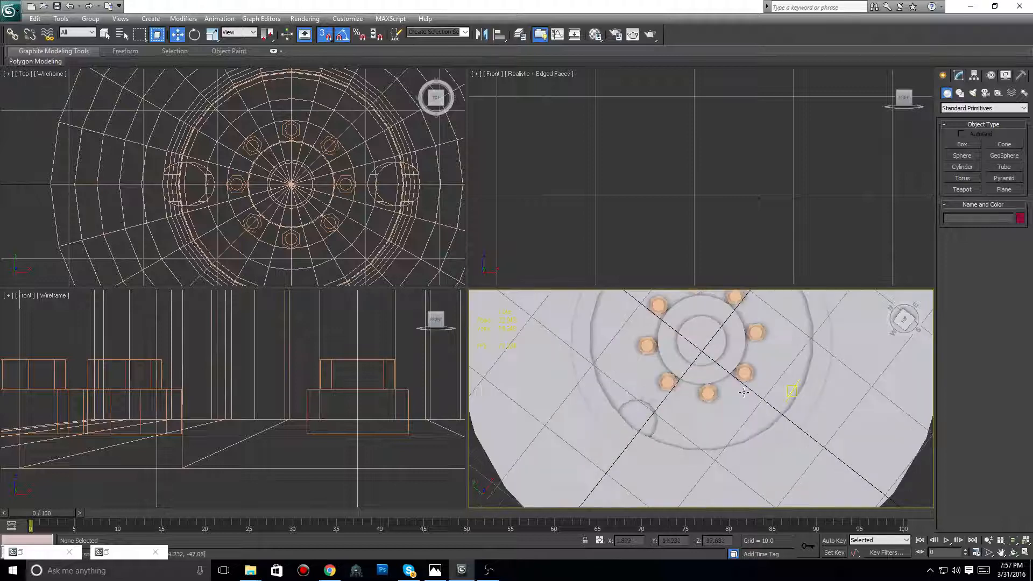
left_click(712, 392)
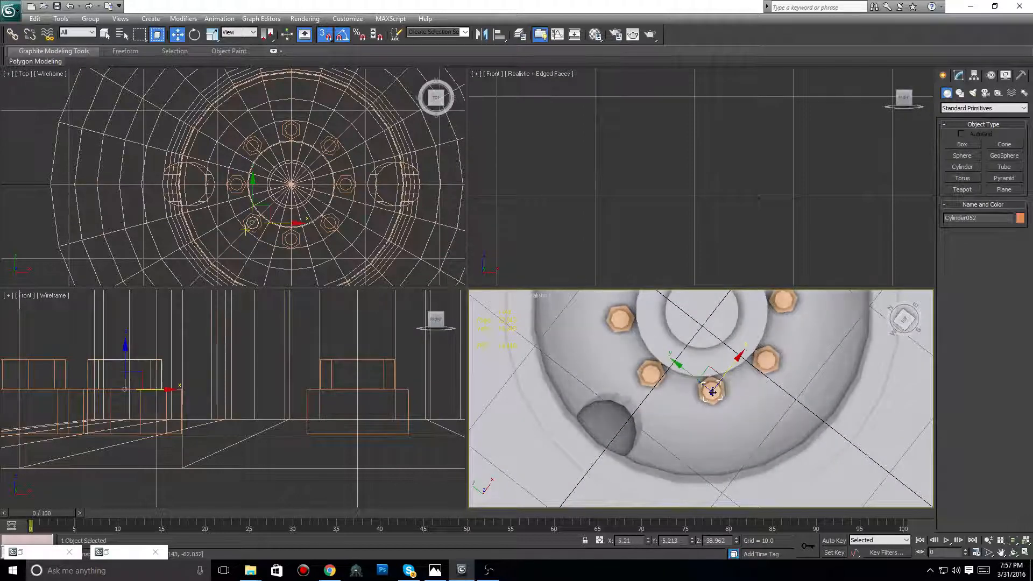
left_click(536, 296)
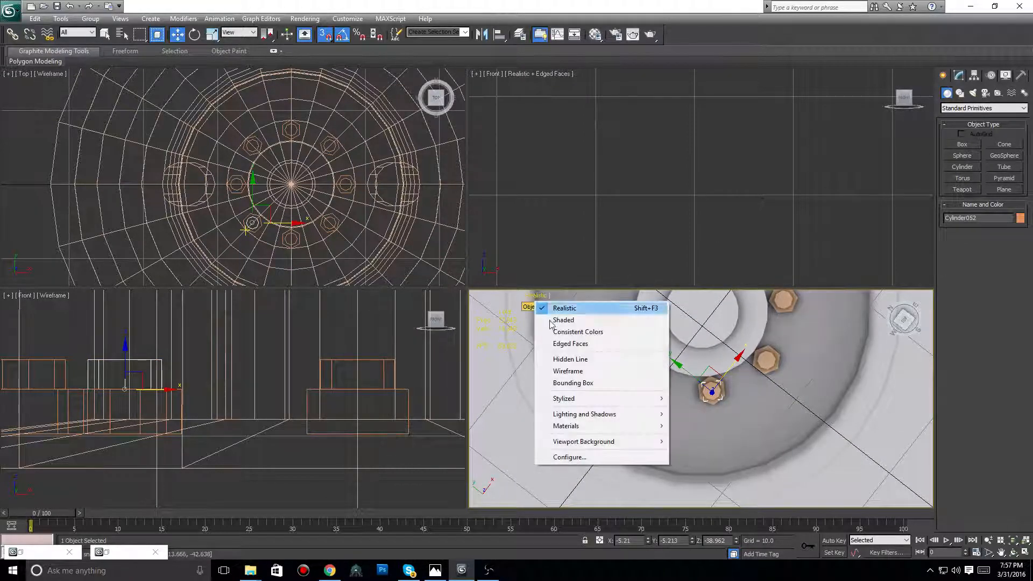
left_click(564, 367)
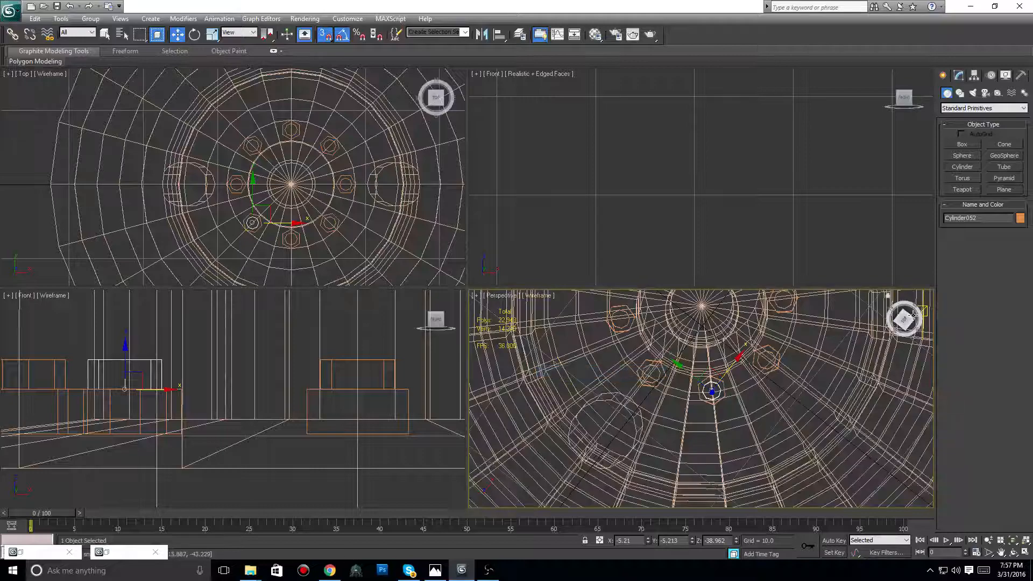
mouse_move(913, 316)
left_mouse_down()
mouse_move(909, 286)
mouse_move(912, 310)
left_mouse_up()
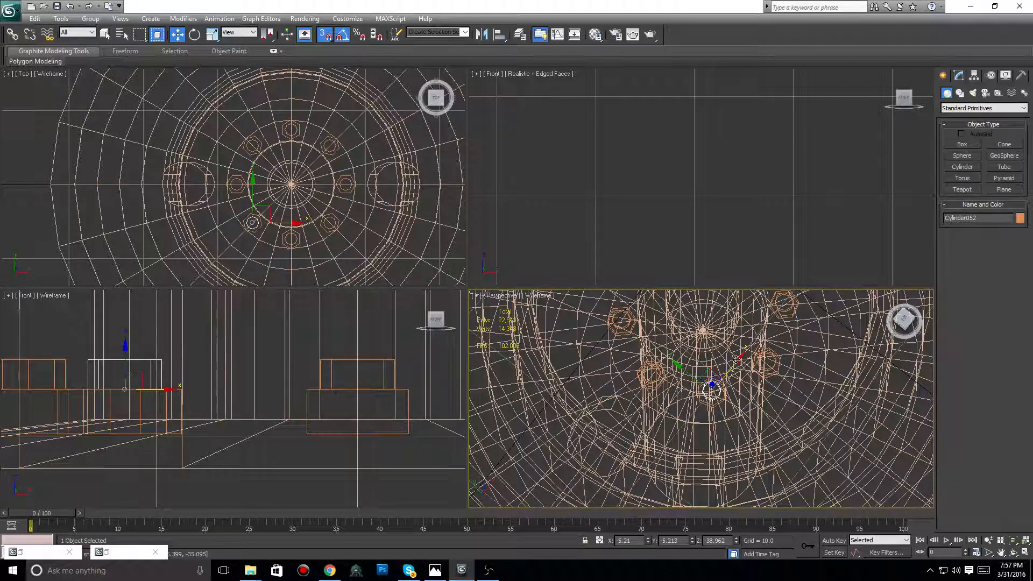
Attach to Cylinder052 the cylinder and hexagonal base of the negative X bolt, the adjacent positive Y side bolt's base, and its own base
left_click(958, 75)
left_click(961, 401)
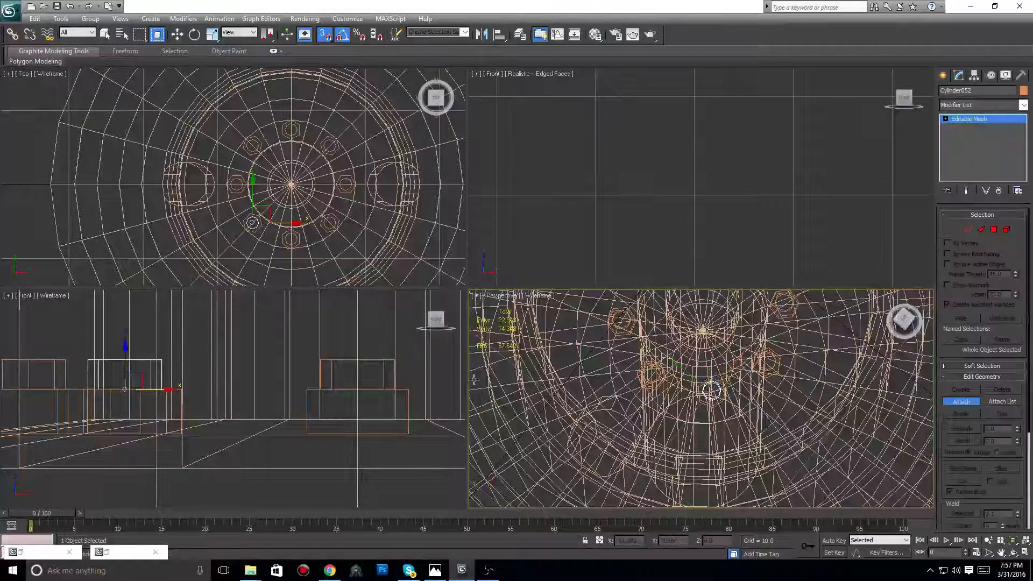
middle_click_drag(114, 402, 309, 410)
left_click(249, 384)
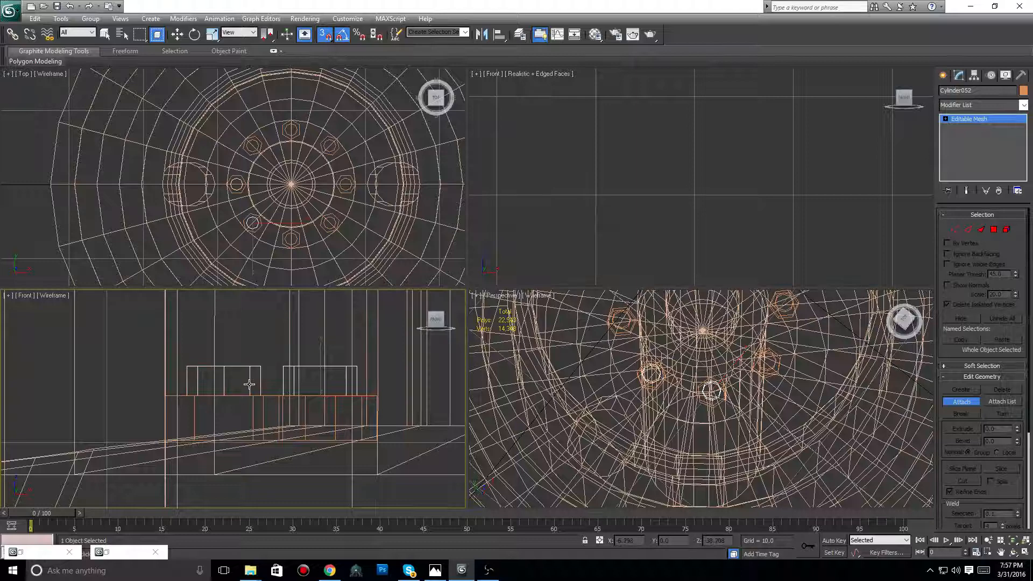
left_click(252, 406)
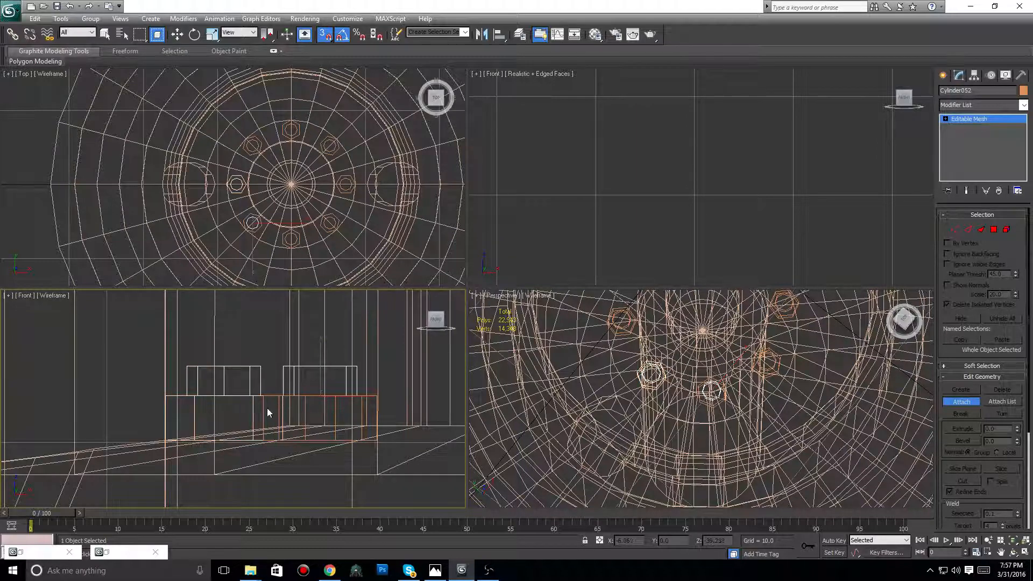
left_click(264, 408)
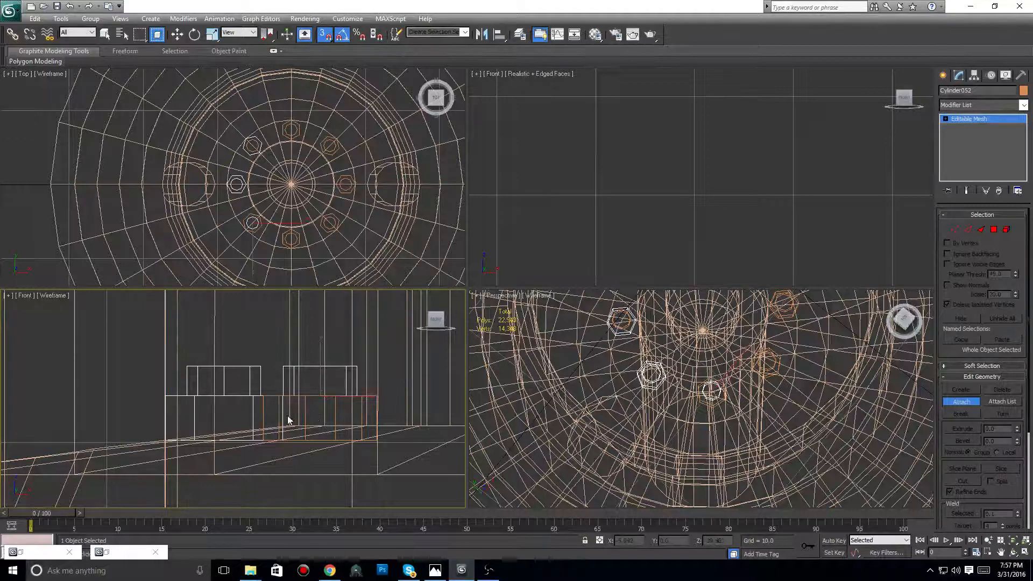
left_click(263, 414)
Attach the hexagonal base and cylinder of the negative Y bolt, plus the cylinder of the opposite positive Y bolt
middle_click_drag(312, 415, 161, 420)
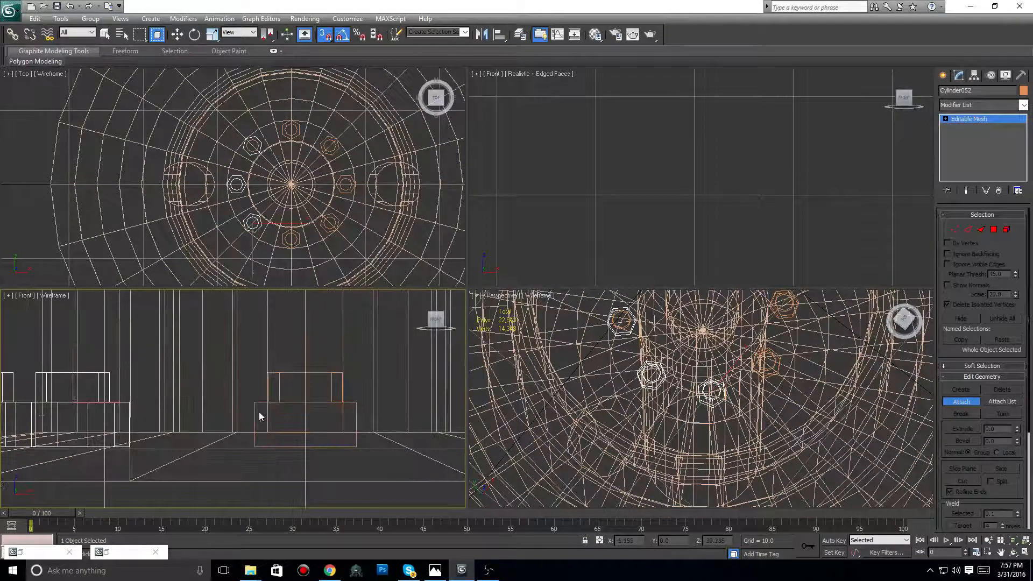
left_click(252, 415)
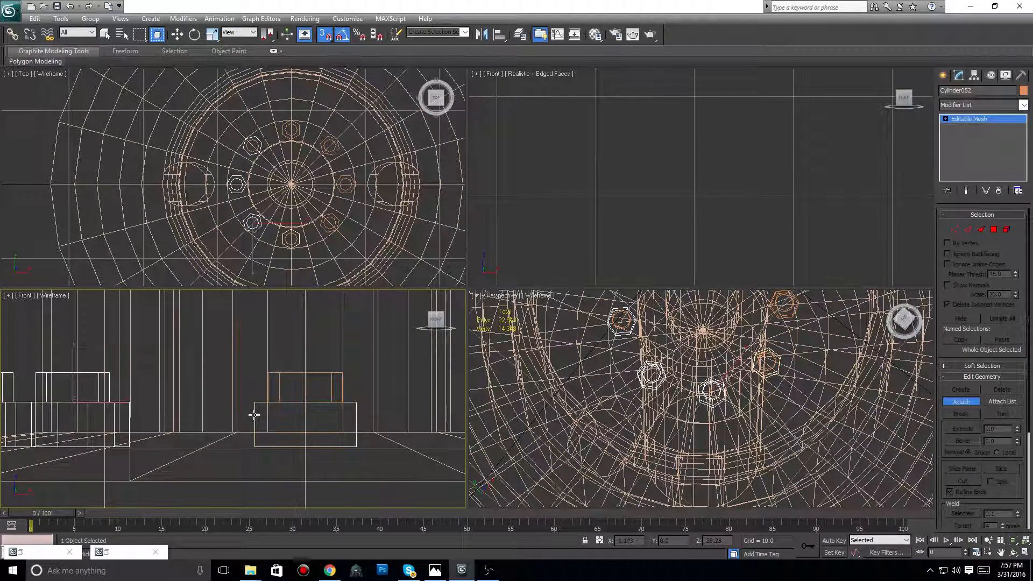
left_click(280, 396)
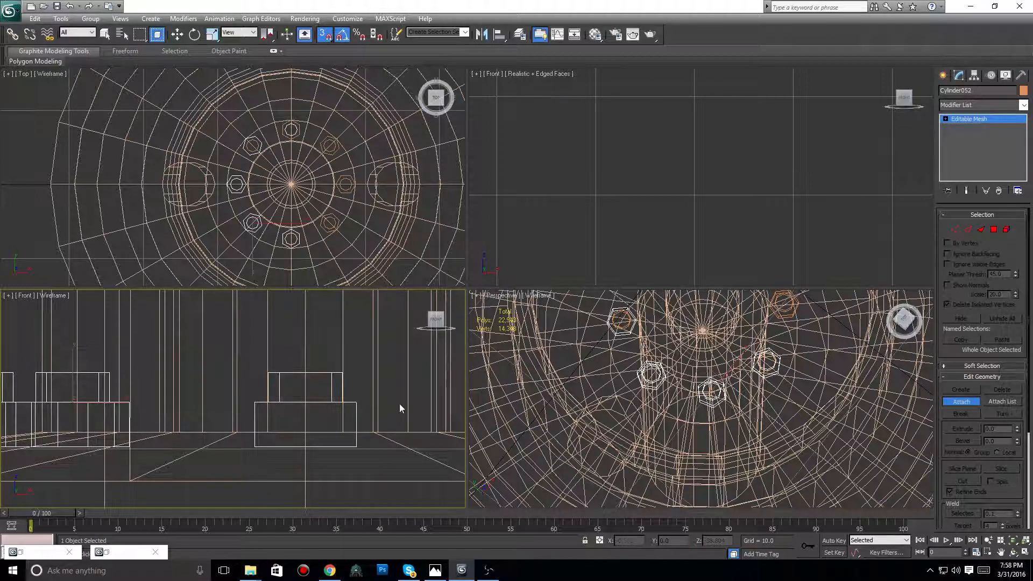
Attach the remaining cylinder between negative X and positive Y and the positive Y bolt's hexagonal base, undoing the stray wheel attachment
middle_click_drag(727, 398, 622, 469)
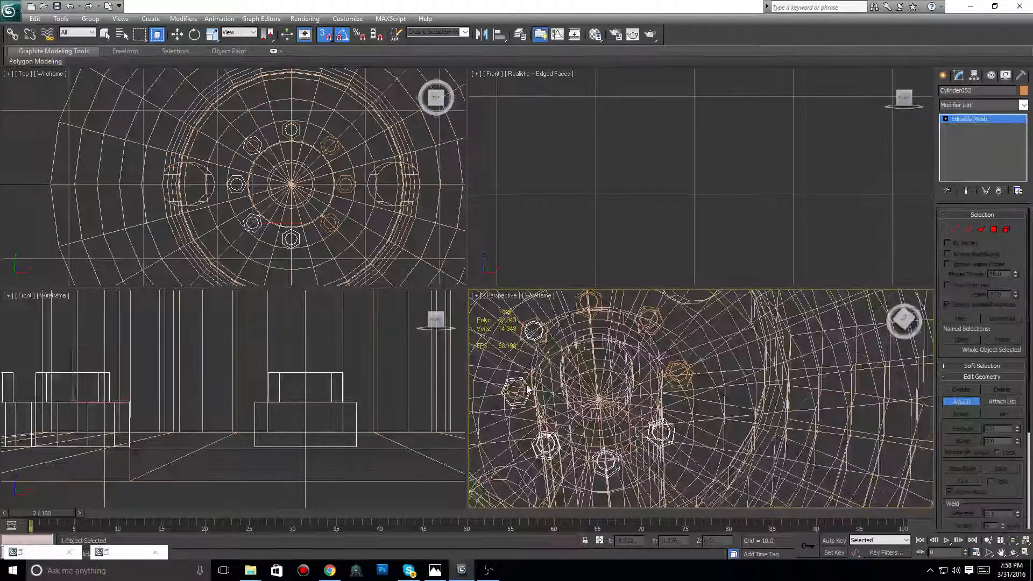
scroll(527, 389, "up", 10)
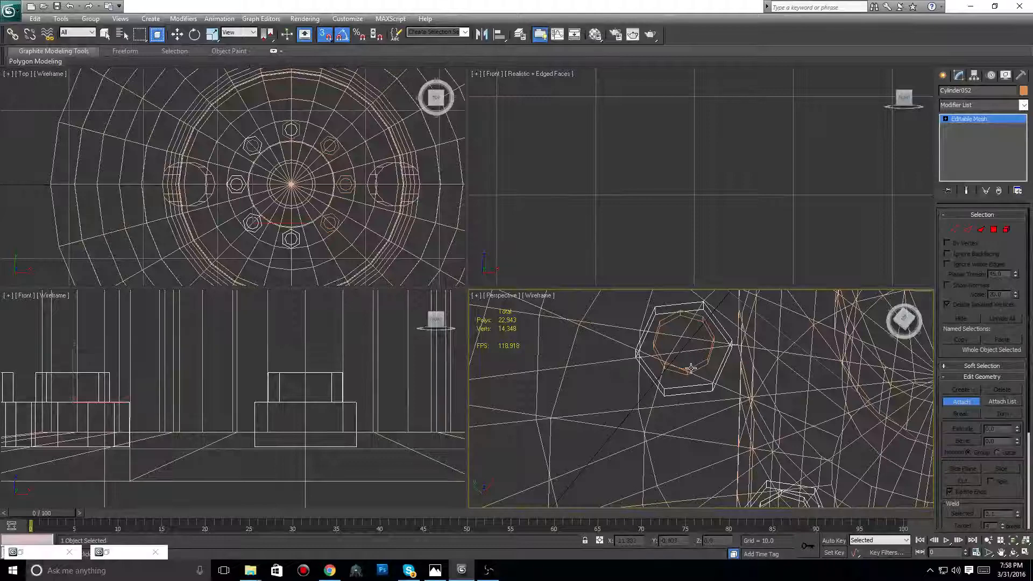
left_click(690, 368)
scroll(693, 376, "down", 6)
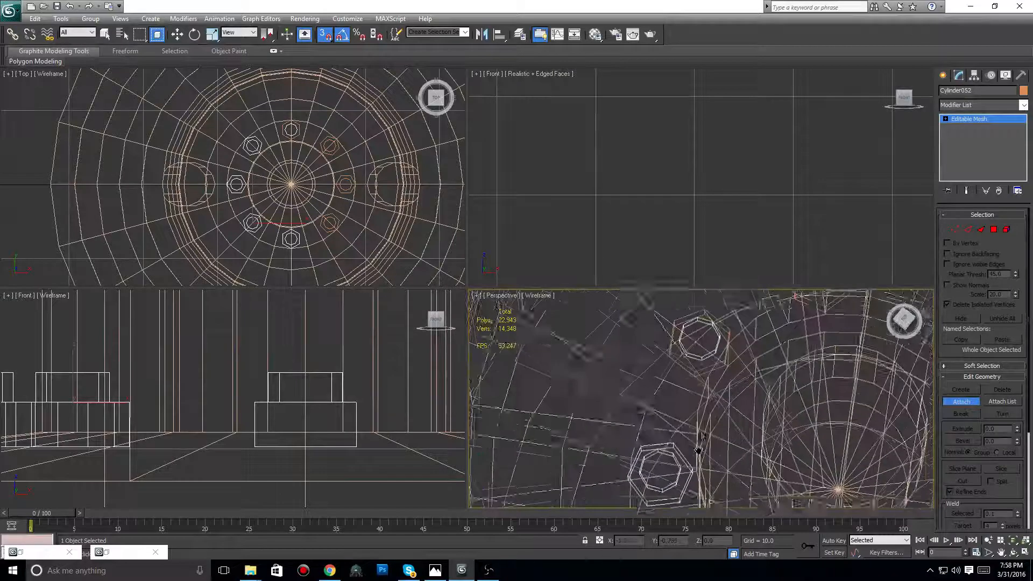
scroll(715, 371, "up", 3)
left_click(708, 368)
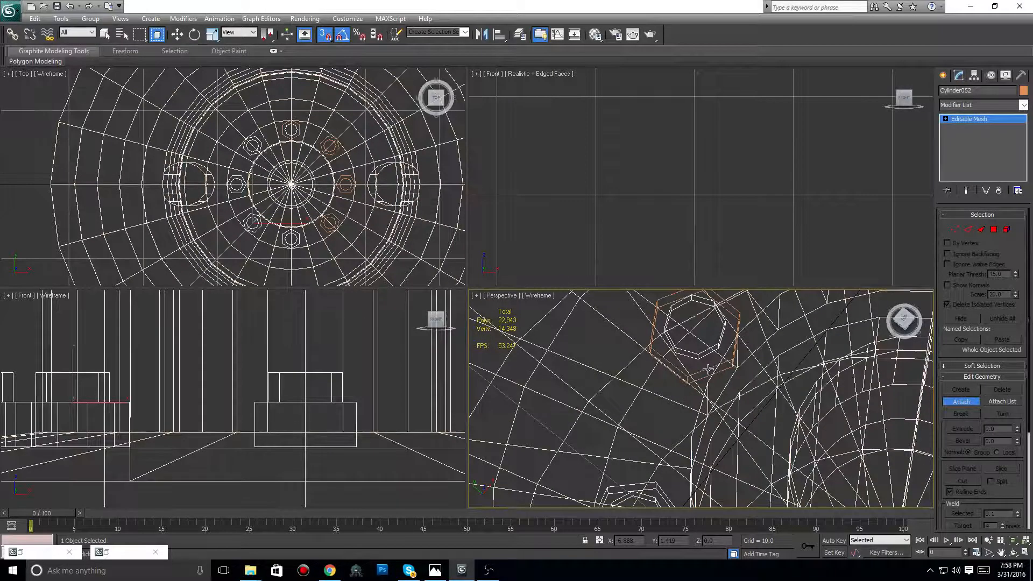
key("ctrl+z")
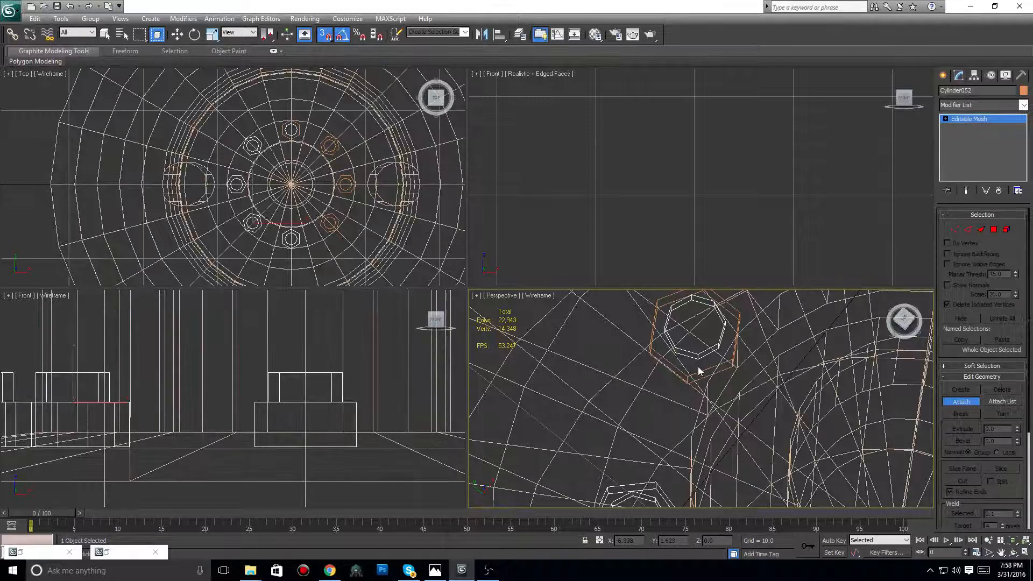
left_click(700, 364)
Attach the bases and cylinders of the three remaining bolts on the hub's positive X side, then end attaching and deselect the mesh
middle_click_drag(708, 342, 704, 349, "alt")
middle_click_drag(754, 325, 662, 389)
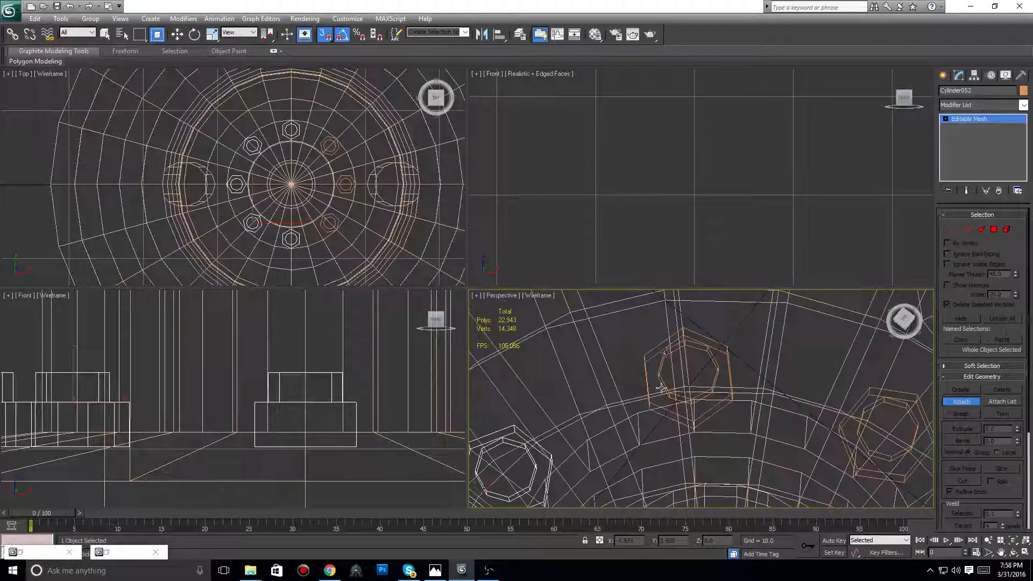
left_click(667, 350)
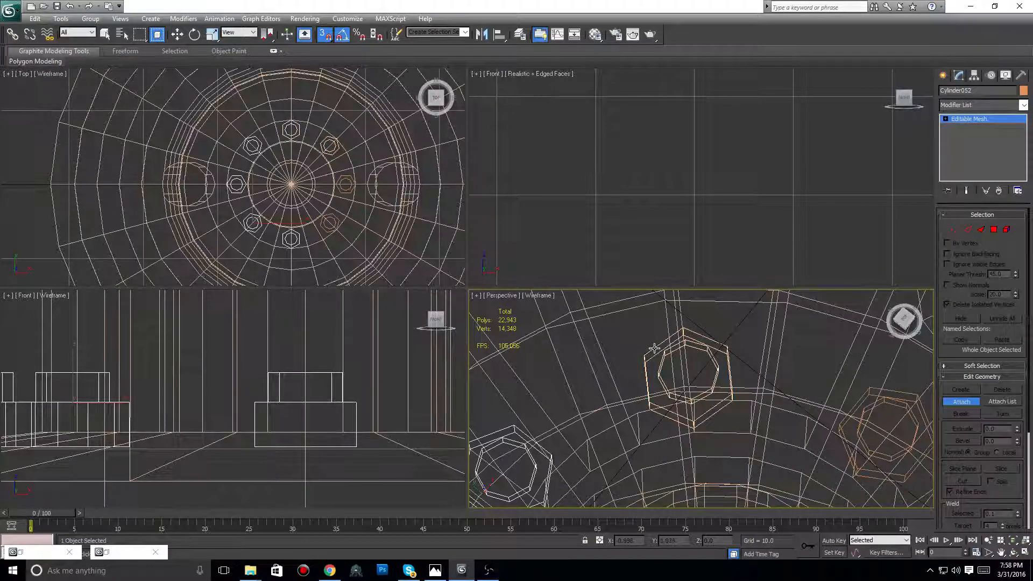
middle_click_drag(852, 375, 563, 341)
left_click(605, 356)
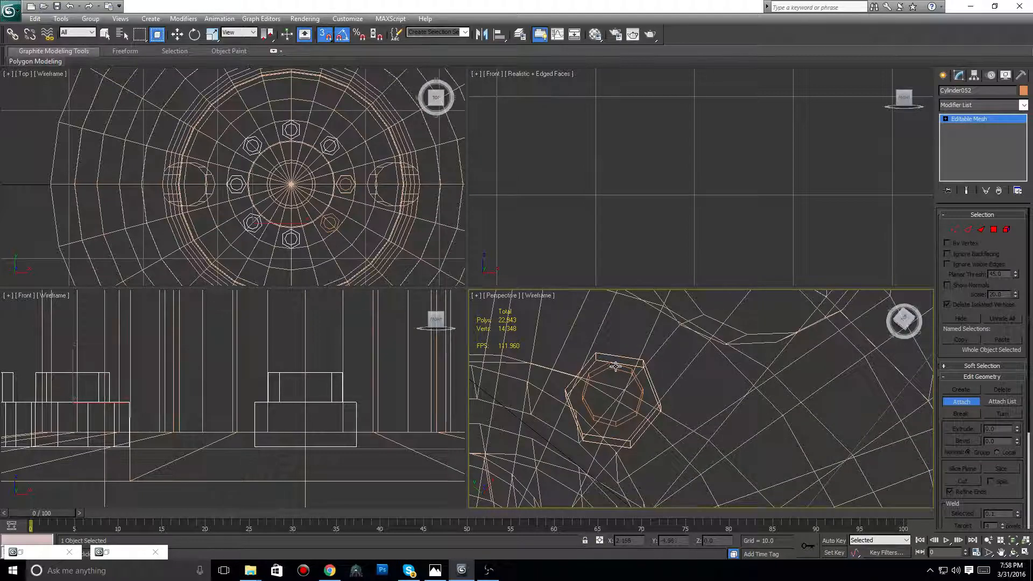
middle_click_drag(675, 388, 619, 283)
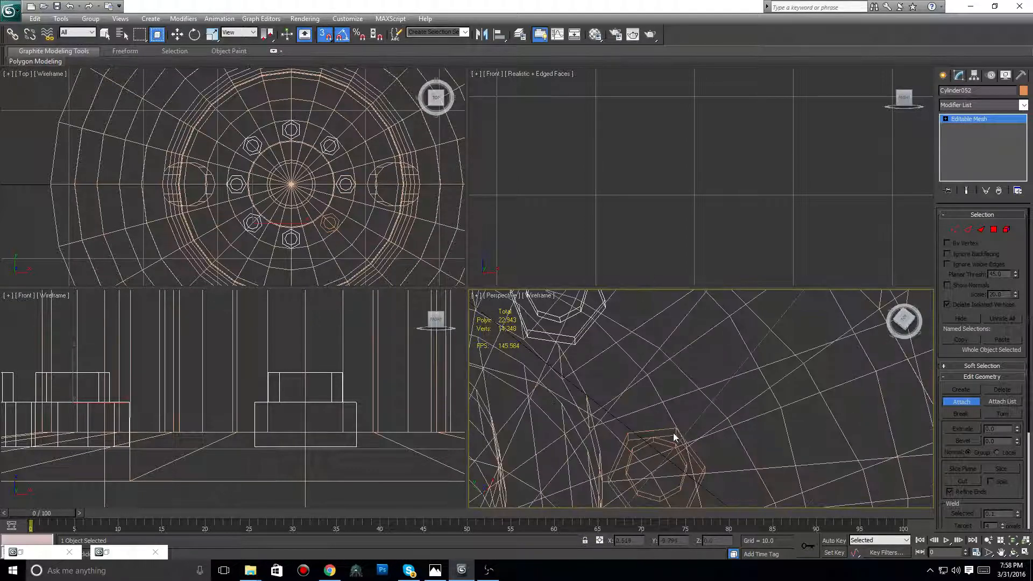
left_click(666, 431)
left_click(665, 440)
scroll(644, 336, "down", 4)
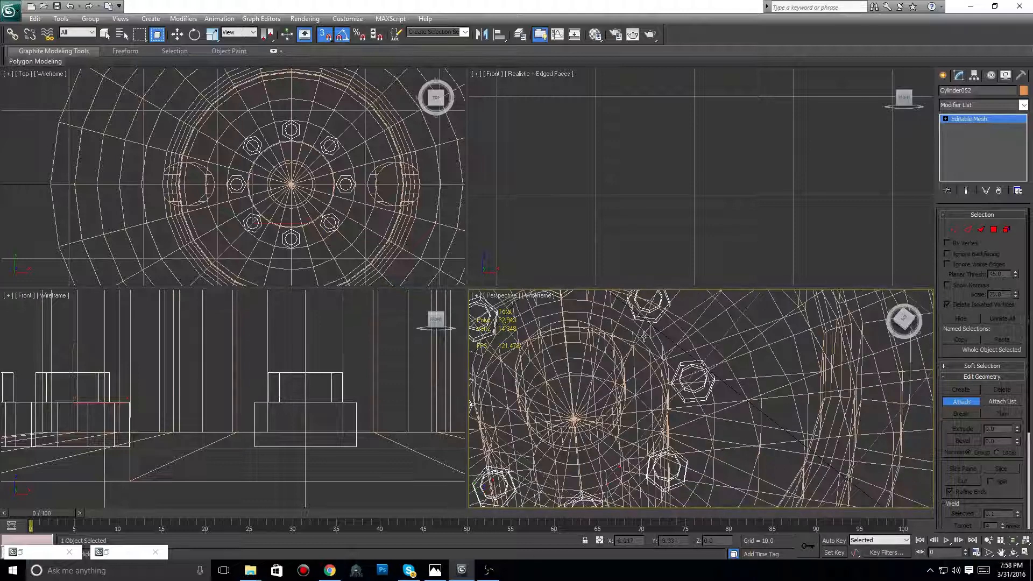
middle_click_drag(670, 415, 670, 424, "alt")
scroll(671, 423, "down", 5)
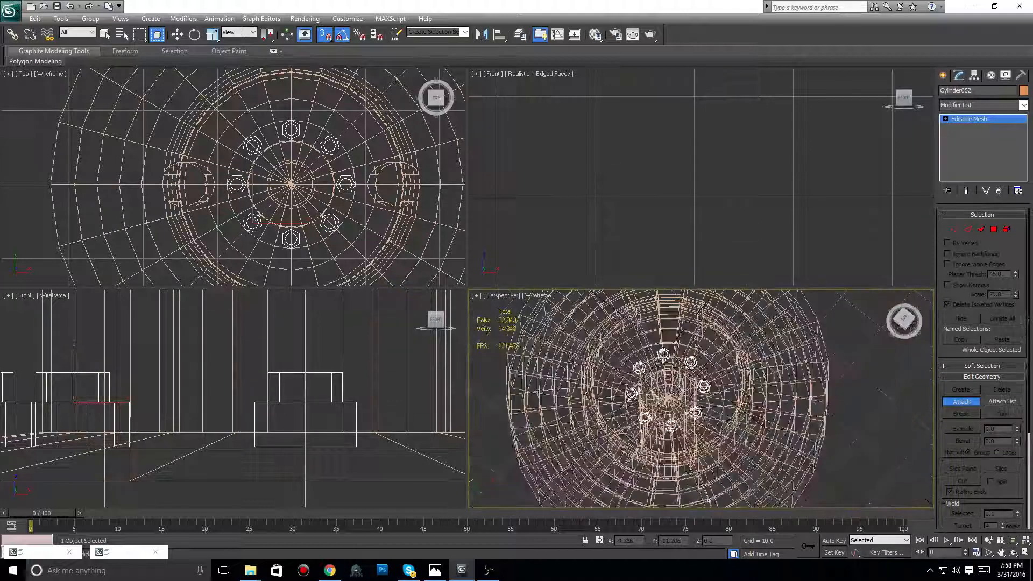
right_click(896, 394)
left_click(895, 394)
Select the joined bolt mesh and delete the hexagonal bottom faces of all eight bolts at polygon level
scroll(622, 391, "up", 5)
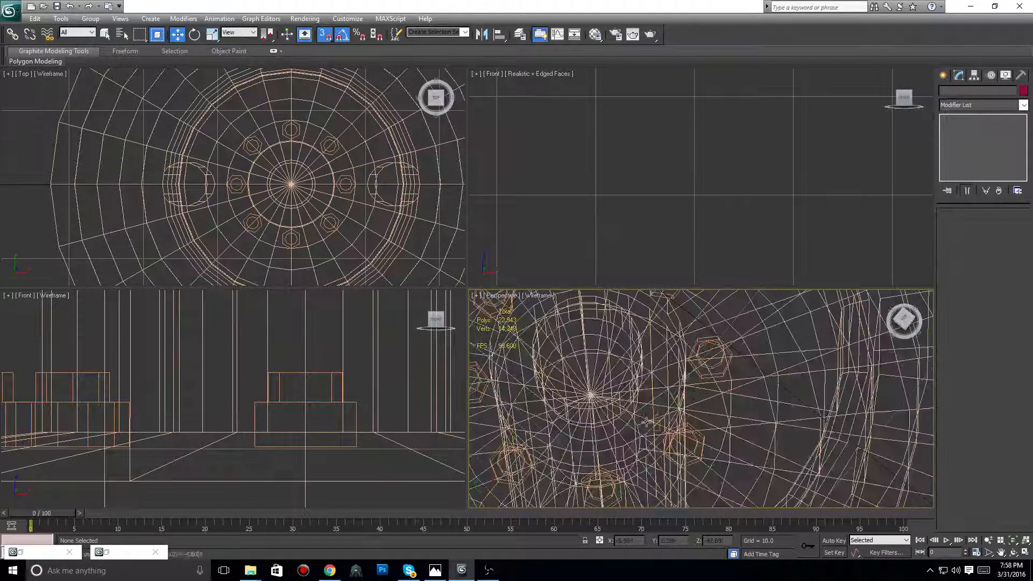
left_click(672, 447)
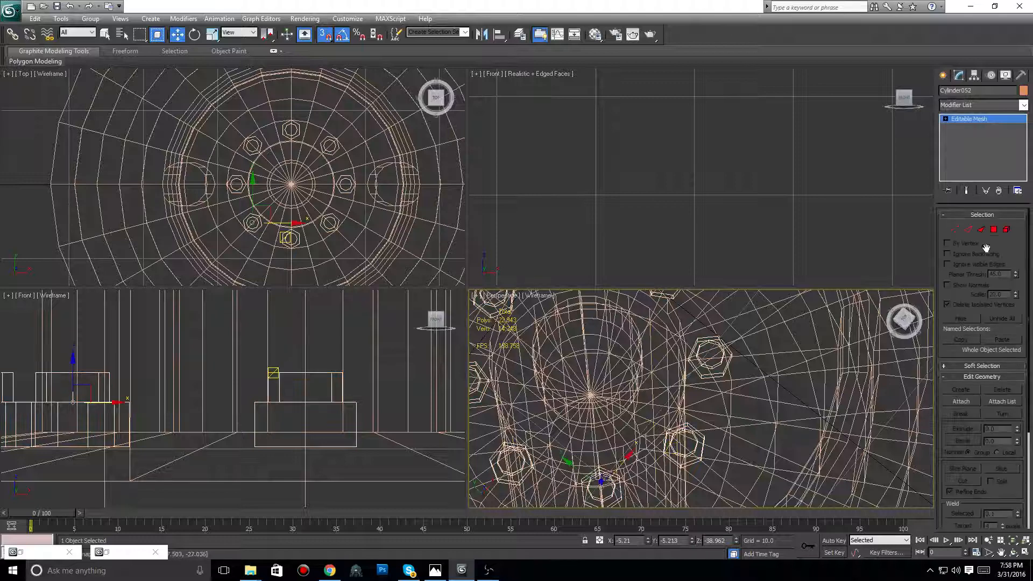
left_click(993, 229)
middle_click_drag(408, 396, 431, 388)
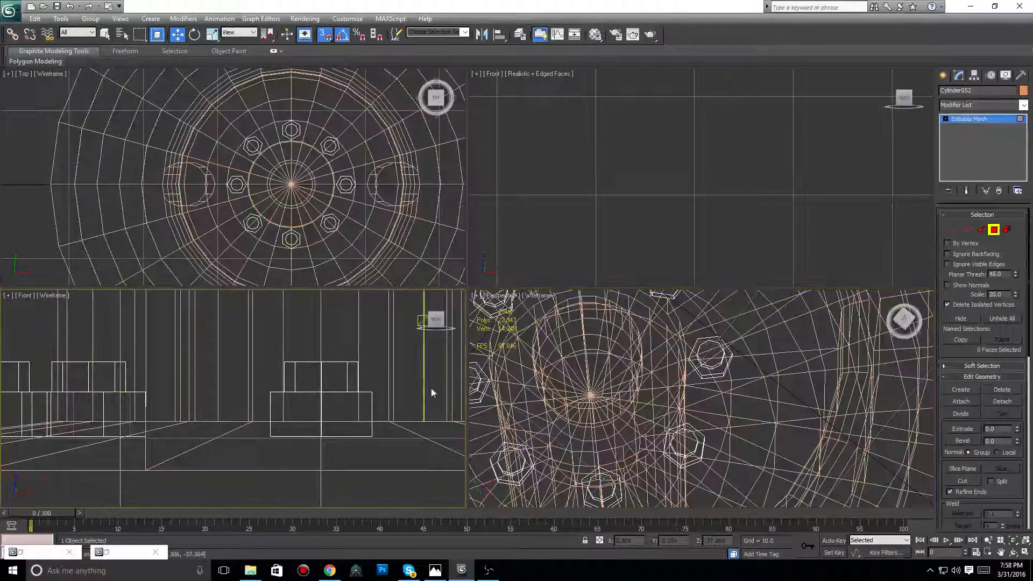
left_click_drag(899, 323, 842, 341)
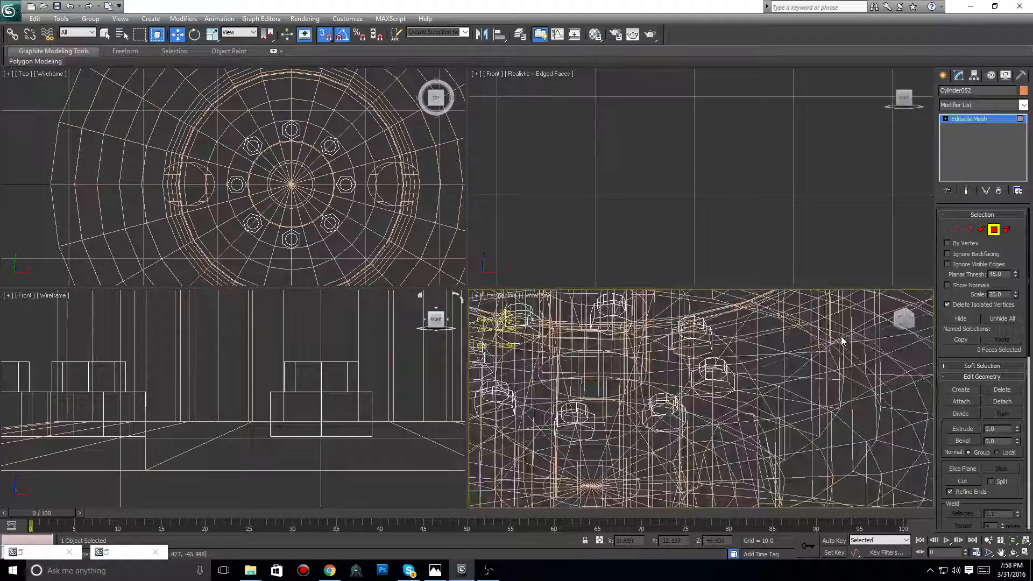
scroll(842, 341, "up", 5)
left_click(595, 384)
left_click(774, 433, "ctrl")
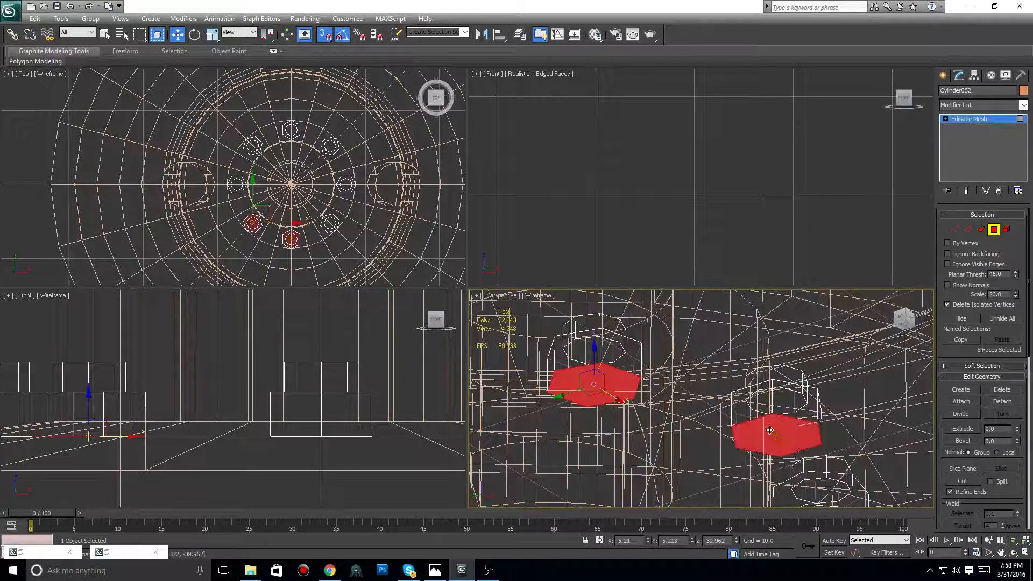
middle_click_drag(824, 448, 750, 367)
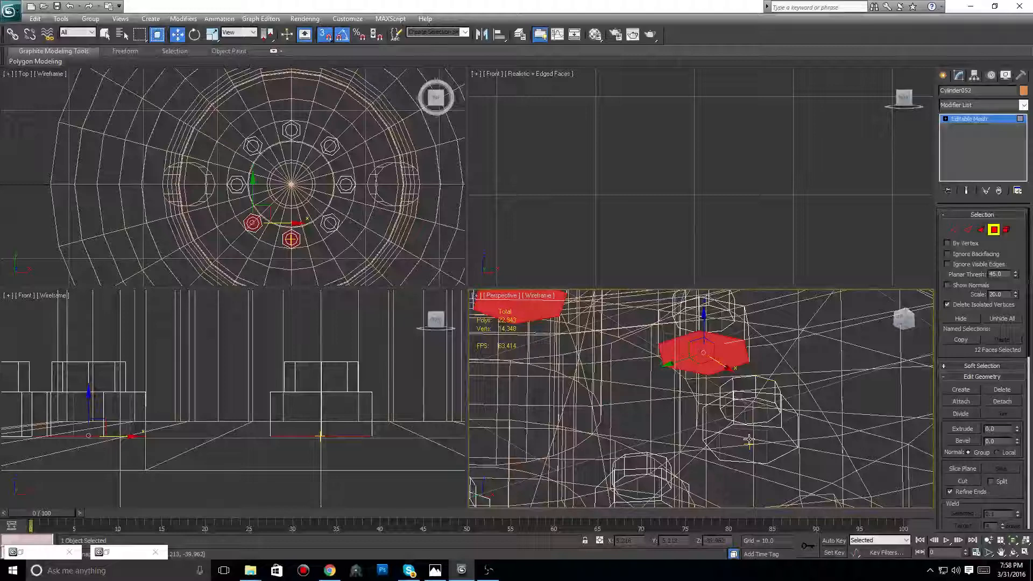
left_click(552, 406, "ctrl")
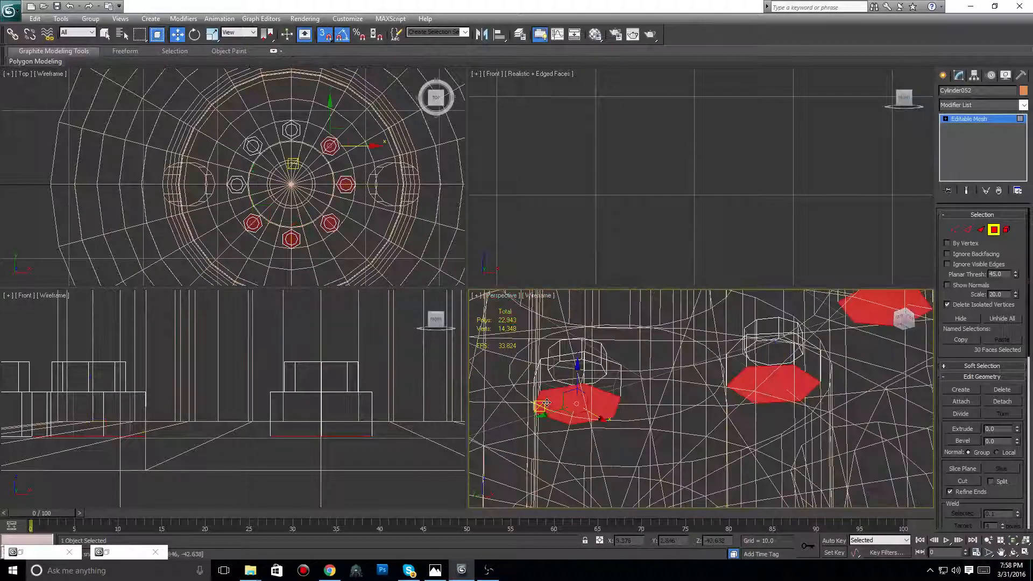
scroll(560, 404, "down", 2)
middle_click_drag(594, 405, 800, 409)
left_click(660, 378, "ctrl")
middle_click_drag(661, 378, 664, 446)
left_click(618, 379, "ctrl")
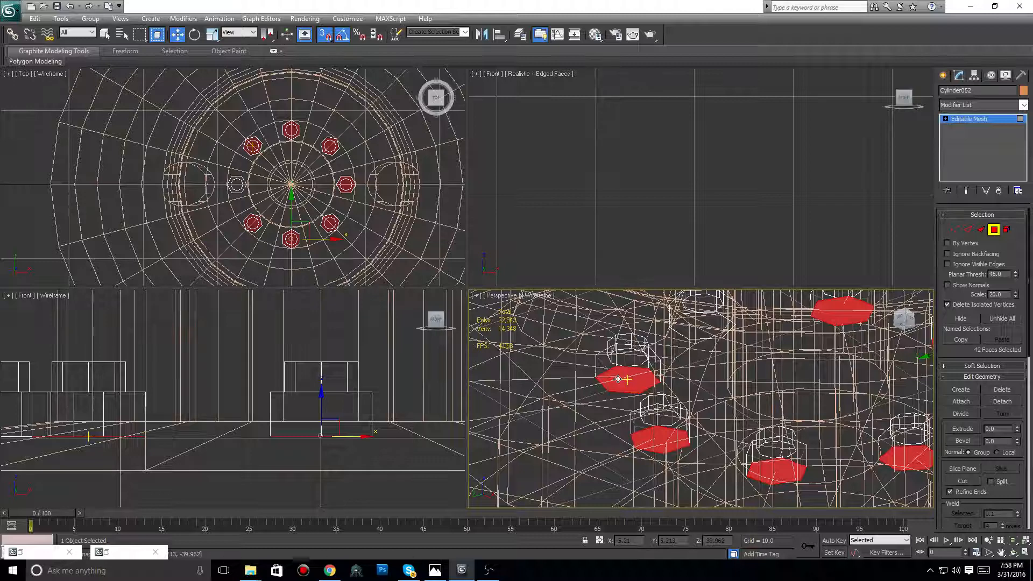
key("Delete")
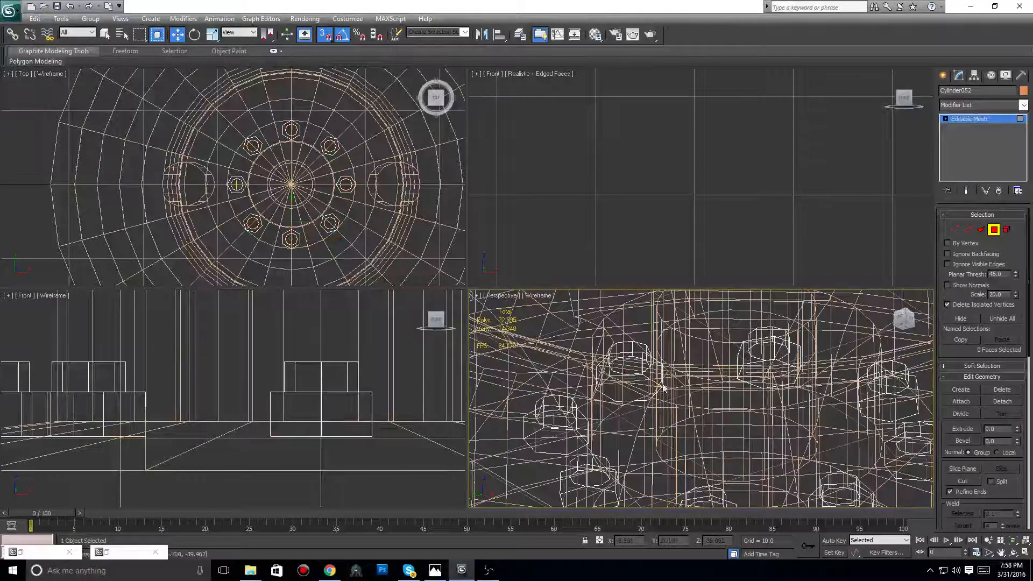
Select the bottom faces of the small cylinders on all eight lug bolts and delete them at polygon level
left_click(901, 325)
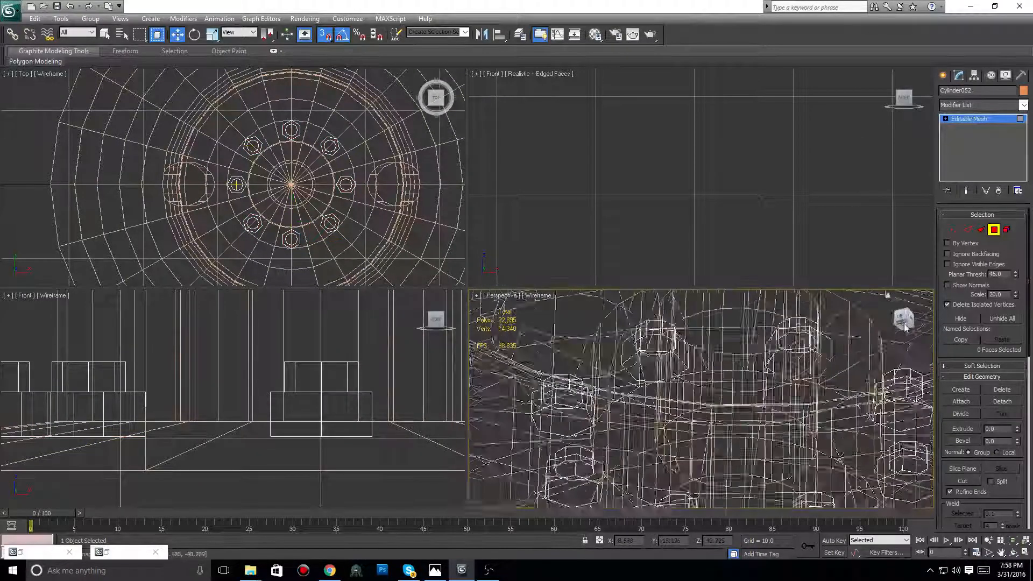
middle_click_drag(738, 367, 779, 360)
left_click(908, 325)
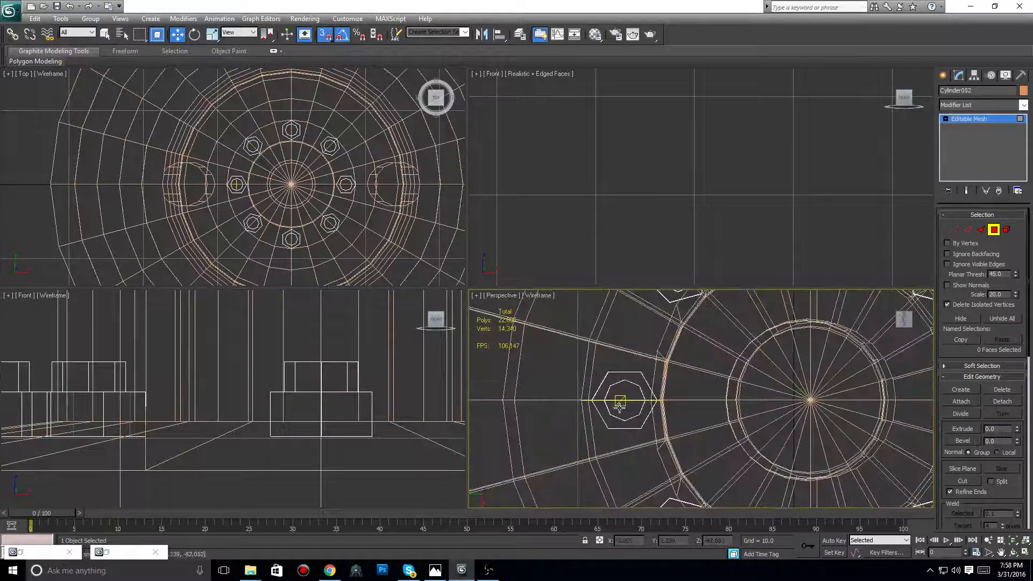
left_click(619, 403)
middle_click_drag(692, 346, 601, 450)
left_click(581, 392, "ctrl")
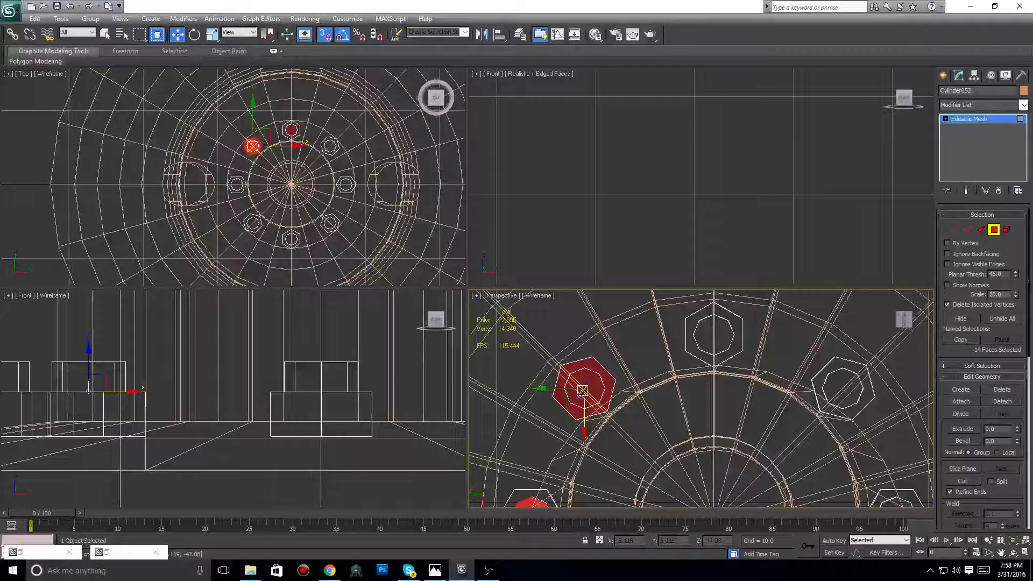
left_click(581, 392, "alt")
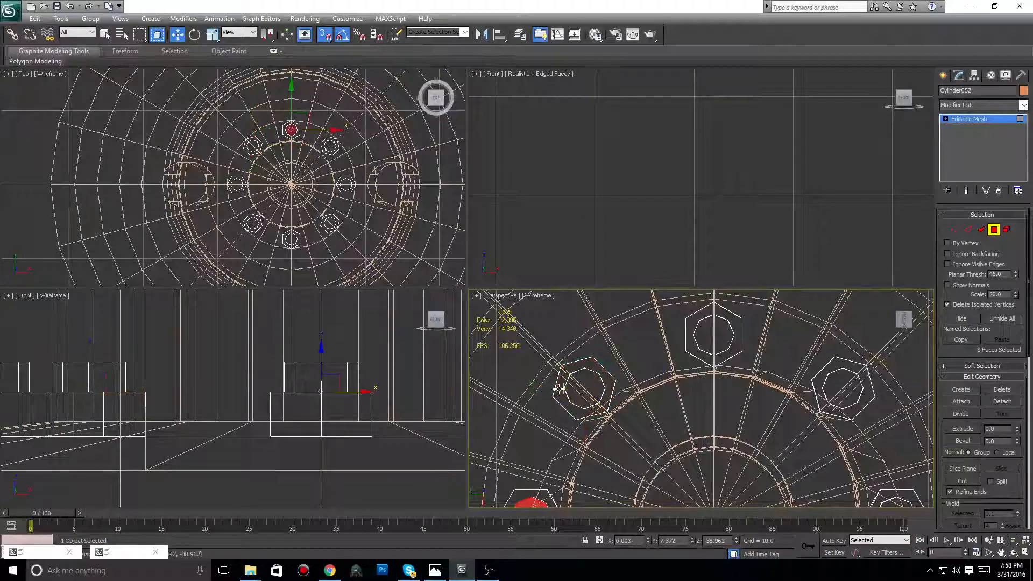
left_click(588, 382, "ctrl")
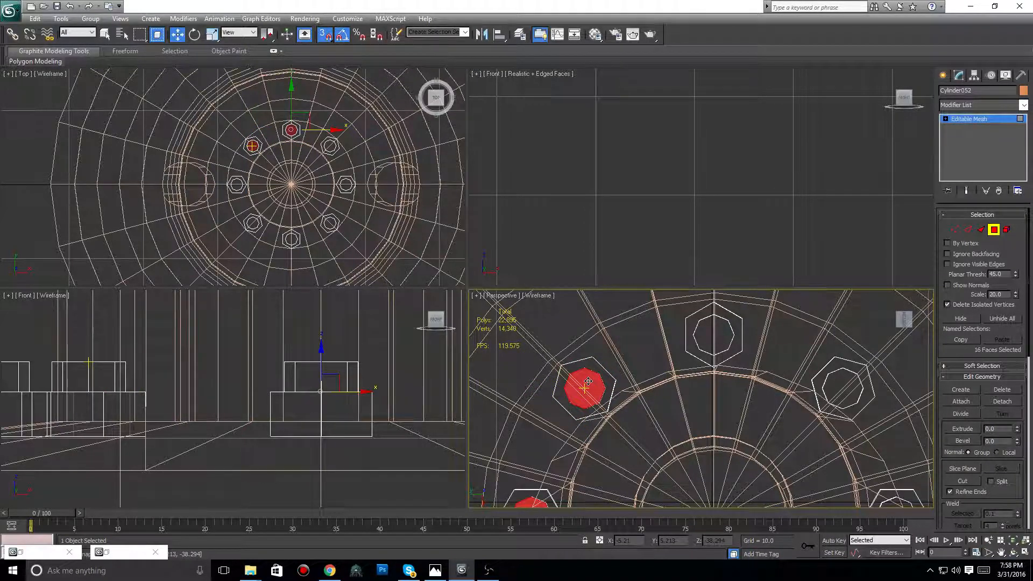
left_click(699, 334, "ctrl")
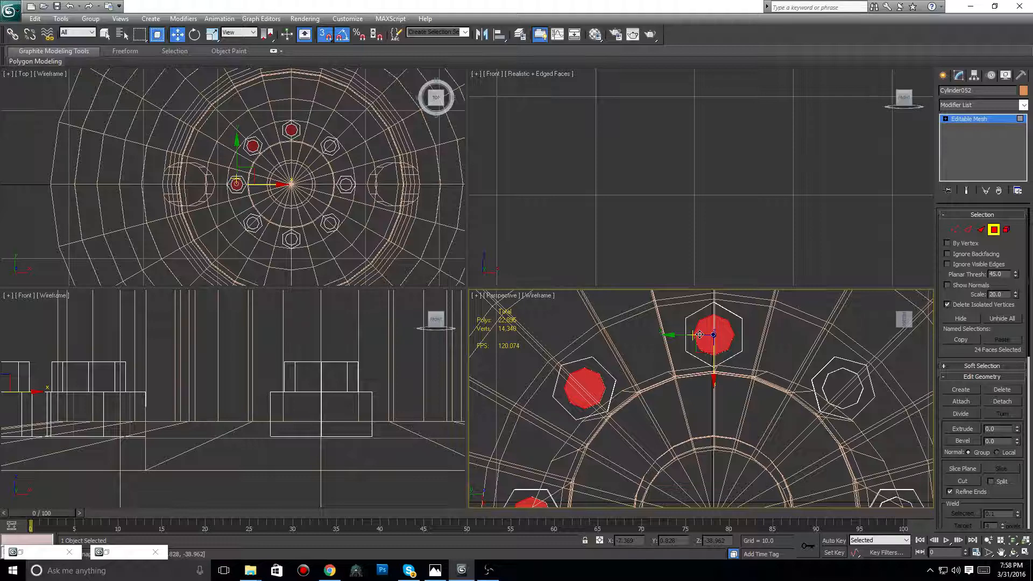
left_click(842, 386, "ctrl")
middle_click_drag(850, 411, 742, 309)
left_click(772, 420, "ctrl")
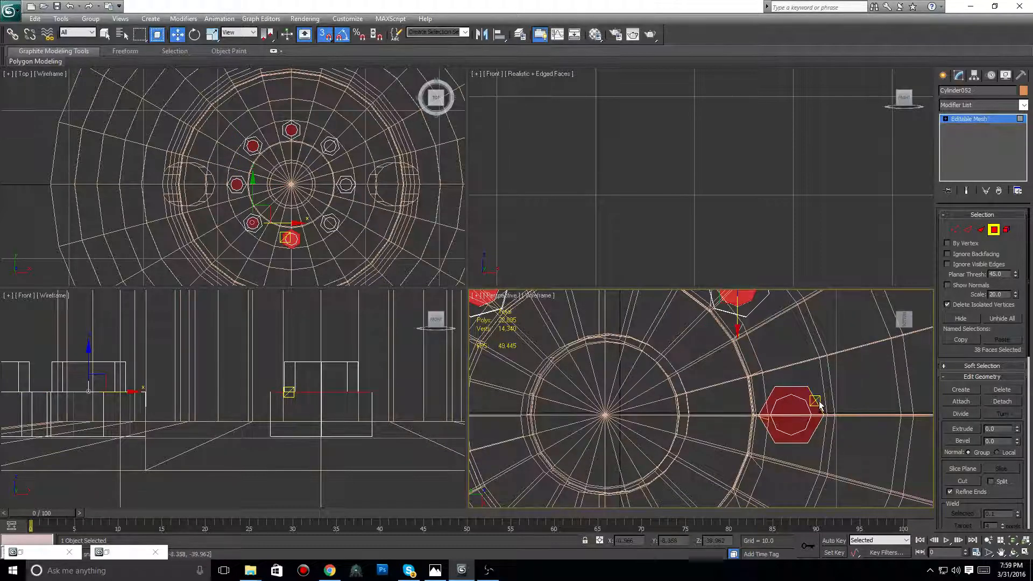
left_click(798, 412, "ctrl")
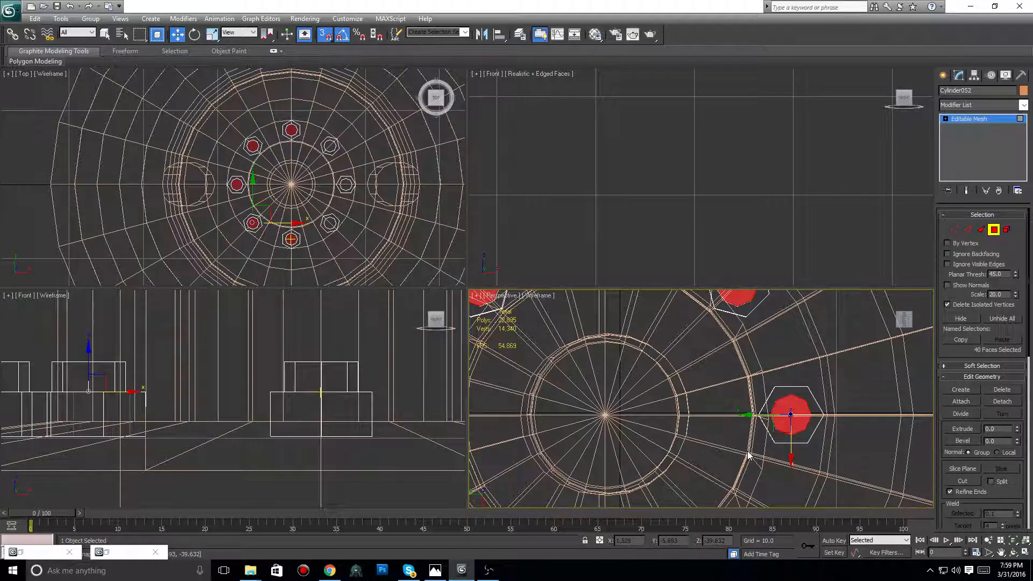
middle_click_drag(747, 455, 804, 348)
left_click(539, 451, "ctrl")
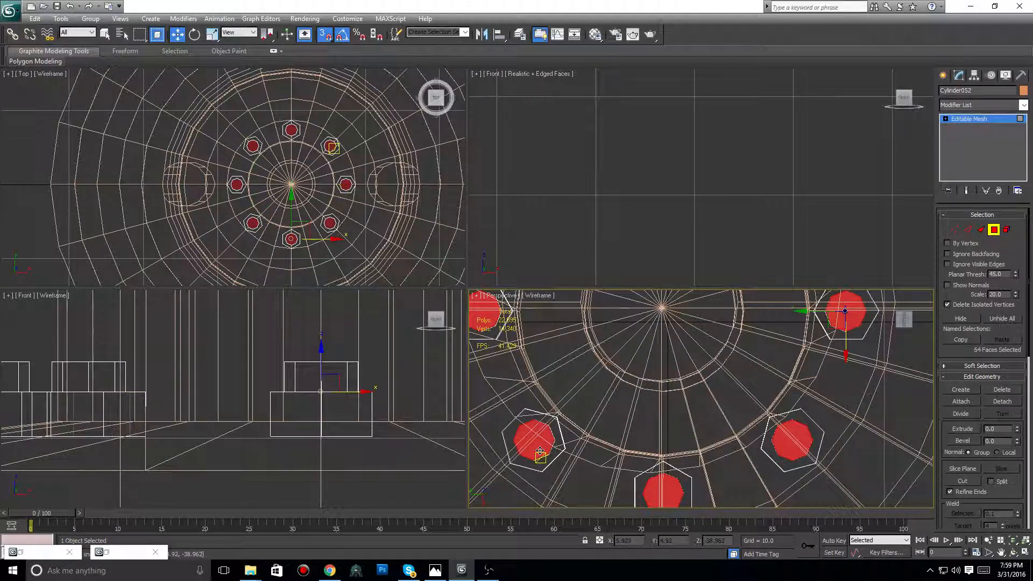
scroll(649, 412, "down", 3)
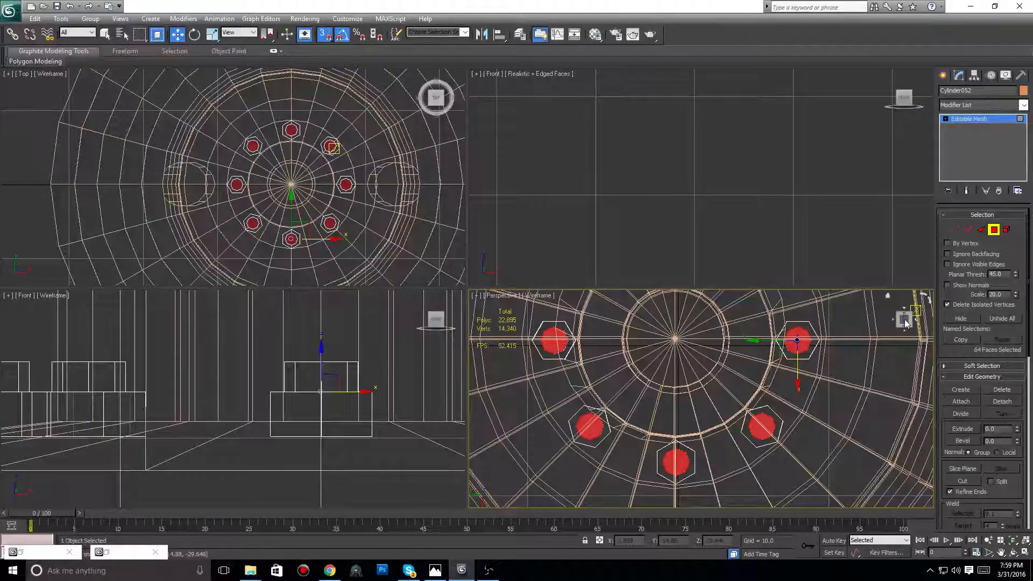
left_click_drag(906, 321, 918, 423)
scroll(820, 347, "down", 3)
scroll(819, 347, "down", 3)
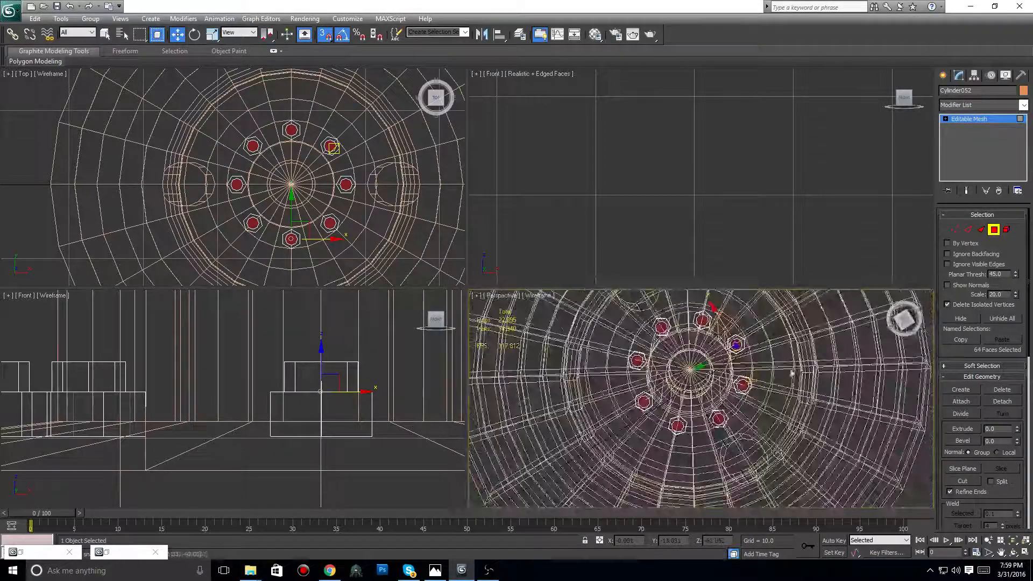
left_click_drag(906, 325, 914, 302)
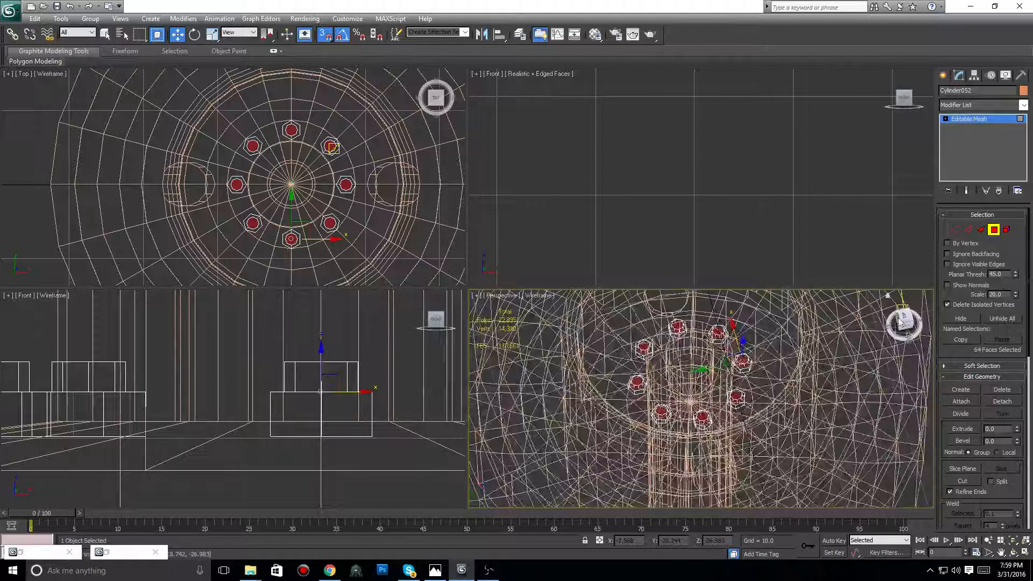
key("Delete")
scroll(775, 369, "down", 6)
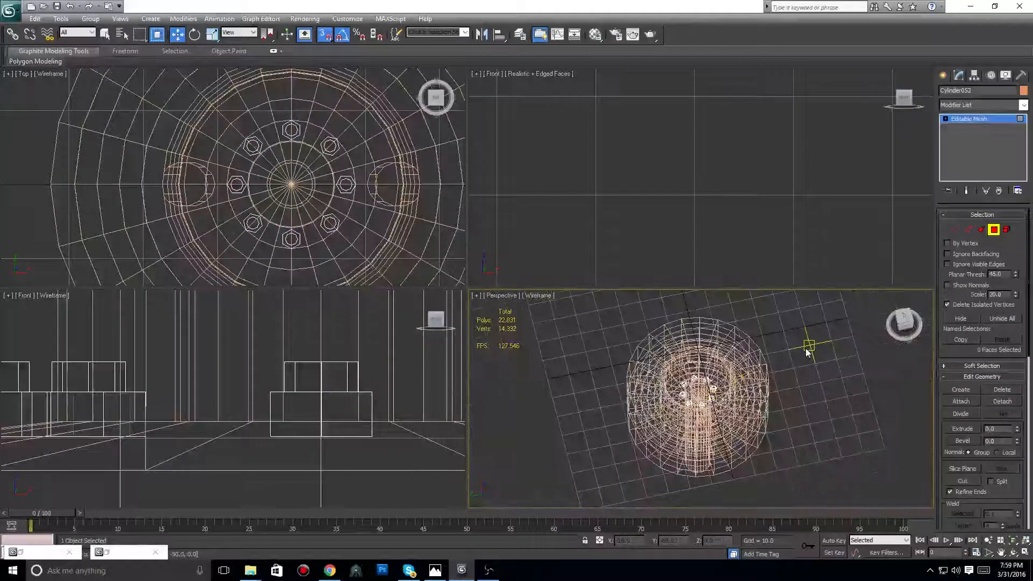
Leave polygon editing and set the perspective view to Realistic shading
left_click(942, 76)
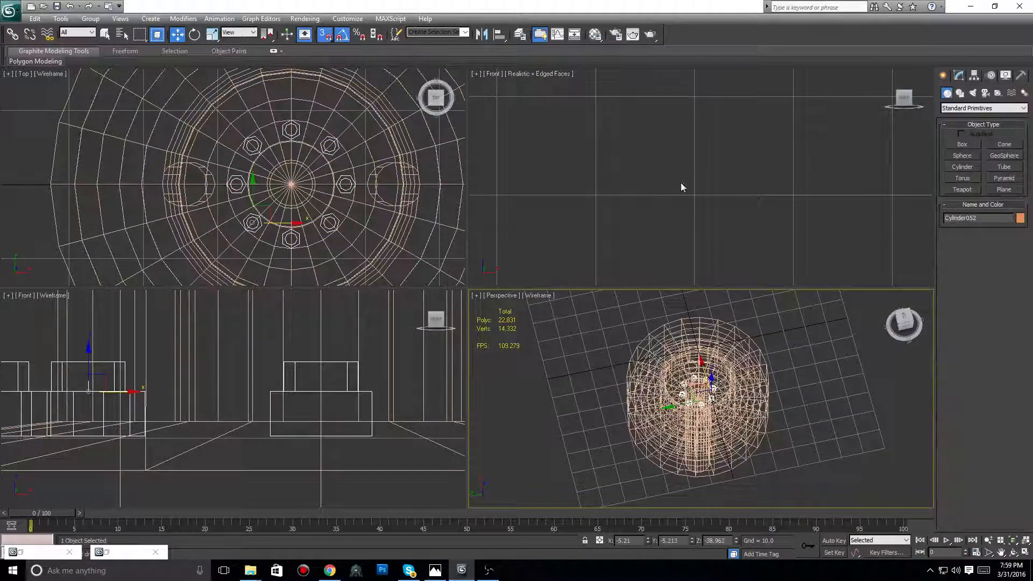
left_click(536, 297)
left_click(556, 312)
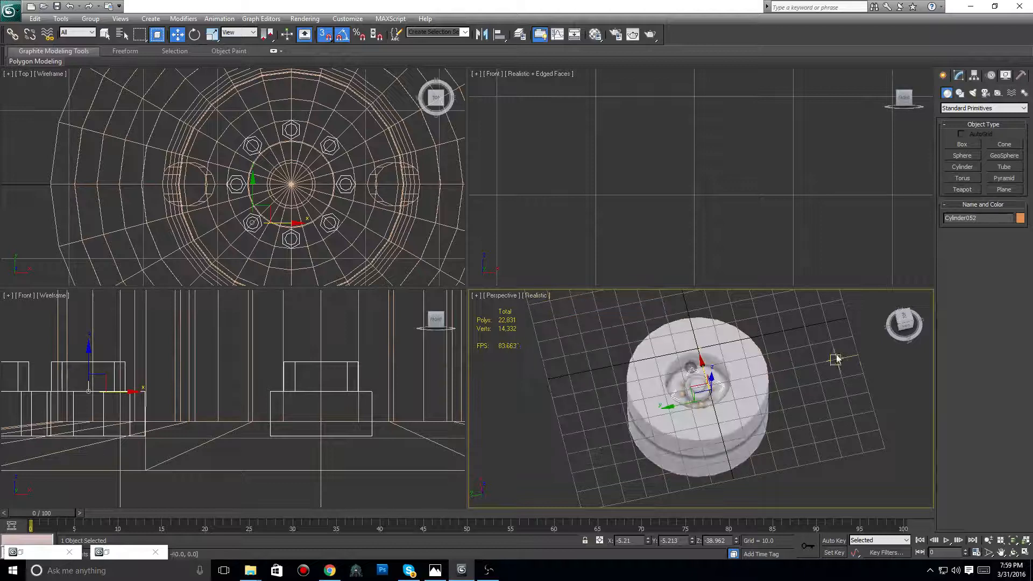
Inspect the shaded wheel and its hub from the front and back, checking the lug bolts and the shaft
left_click_drag(904, 326, 926, 290)
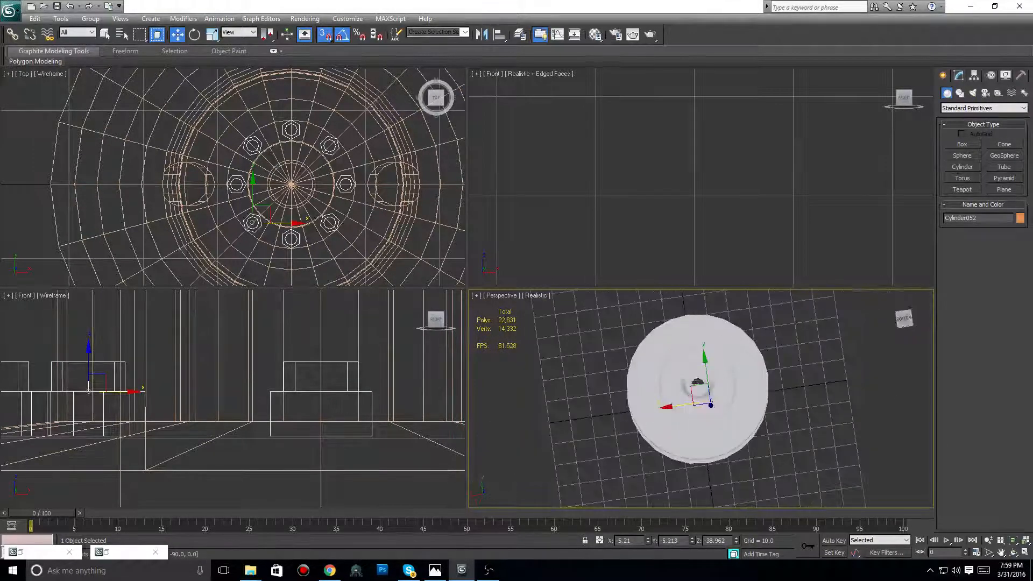
middle_click_drag(478, 220, 539, 411, "alt")
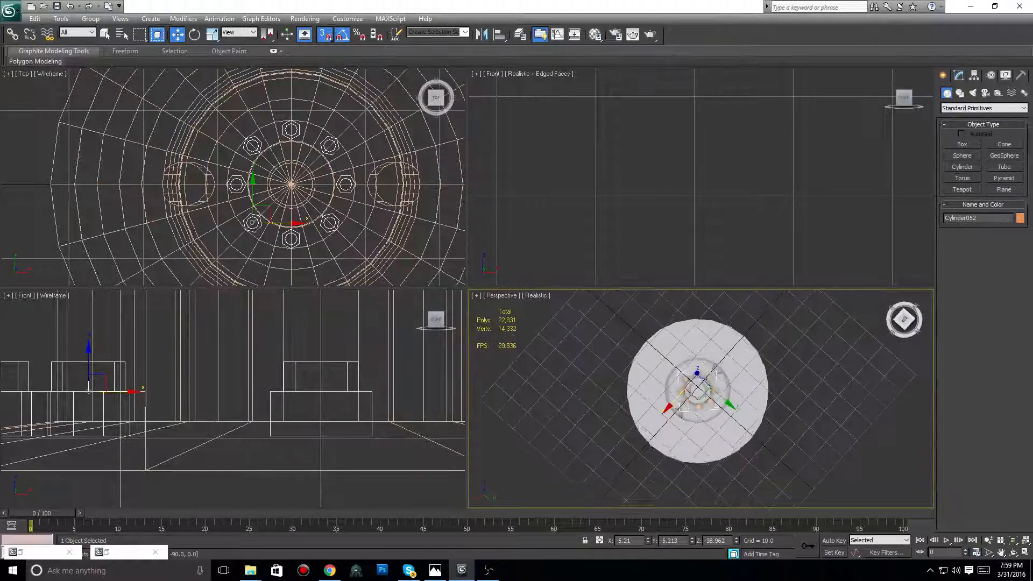
left_click_drag(905, 382, 903, 322)
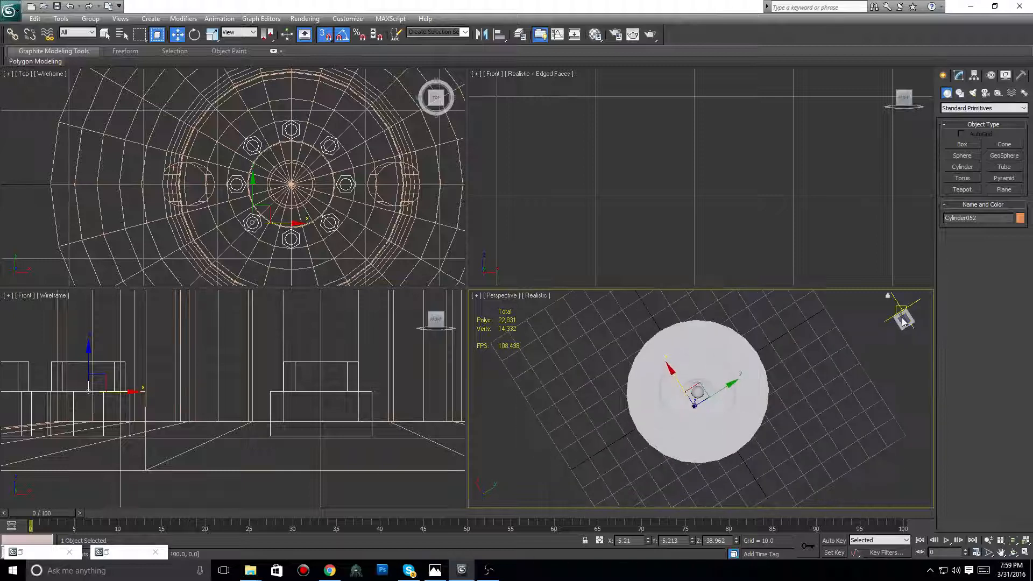
scroll(751, 389, "up", 10)
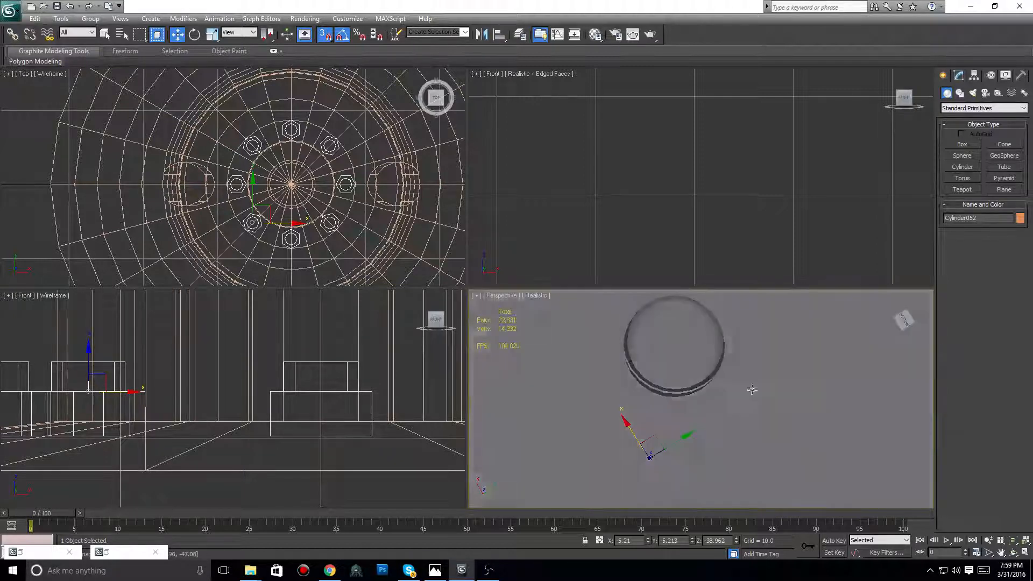
scroll(918, 325, "down", 1)
mouse_move(699, 366)
middle_mouse_down("alt")
mouse_move(680, 377)
mouse_move(703, 425)
mouse_move(697, 362)
middle_mouse_up("alt")
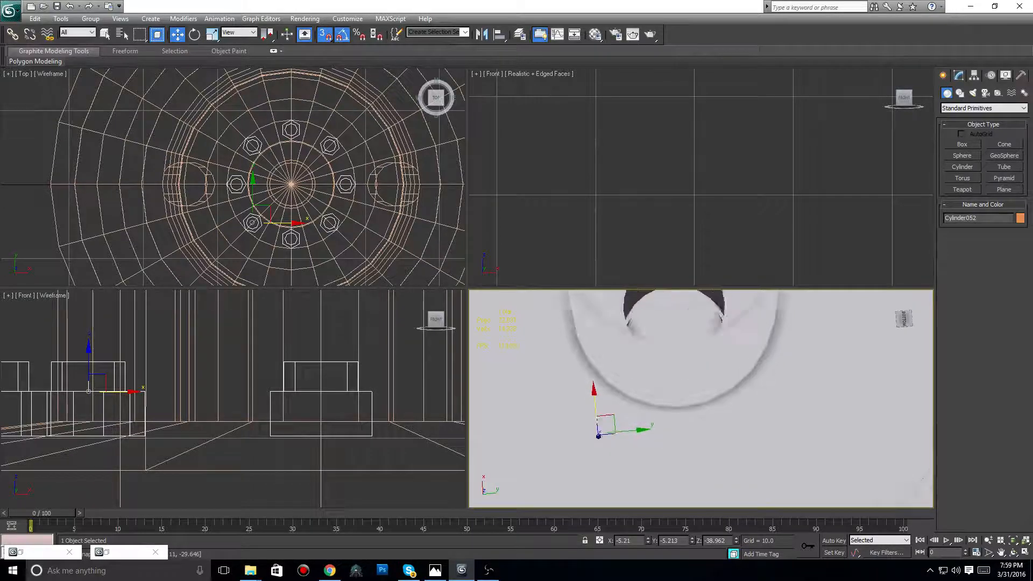
scroll(704, 381, "down", 6)
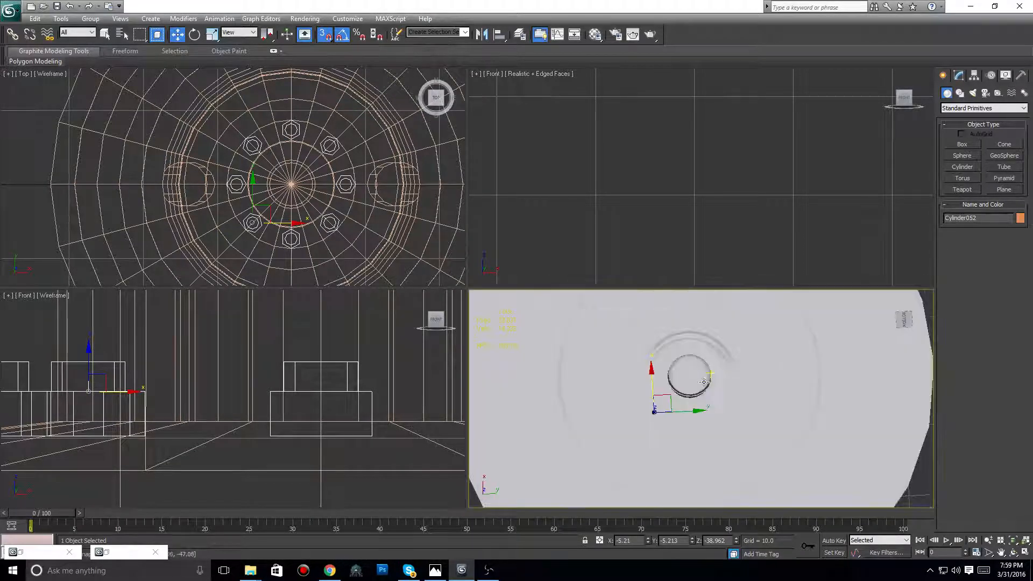
middle_click_drag(704, 382, 755, 358, "alt")
scroll(773, 359, "down", 4)
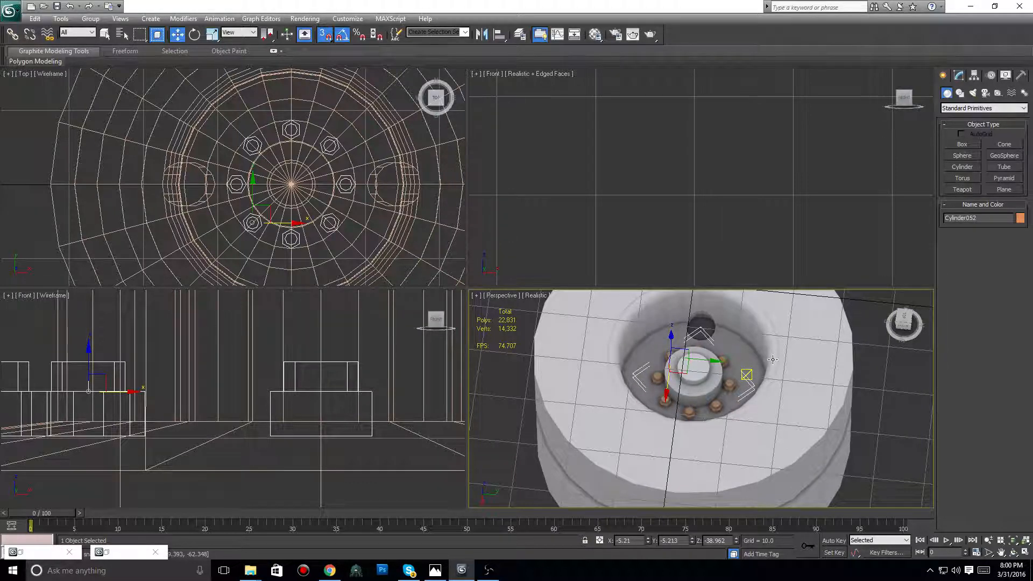
Select the wheel mesh, attach the joined lug bolt mesh to it, and end attaching
right_click(716, 406)
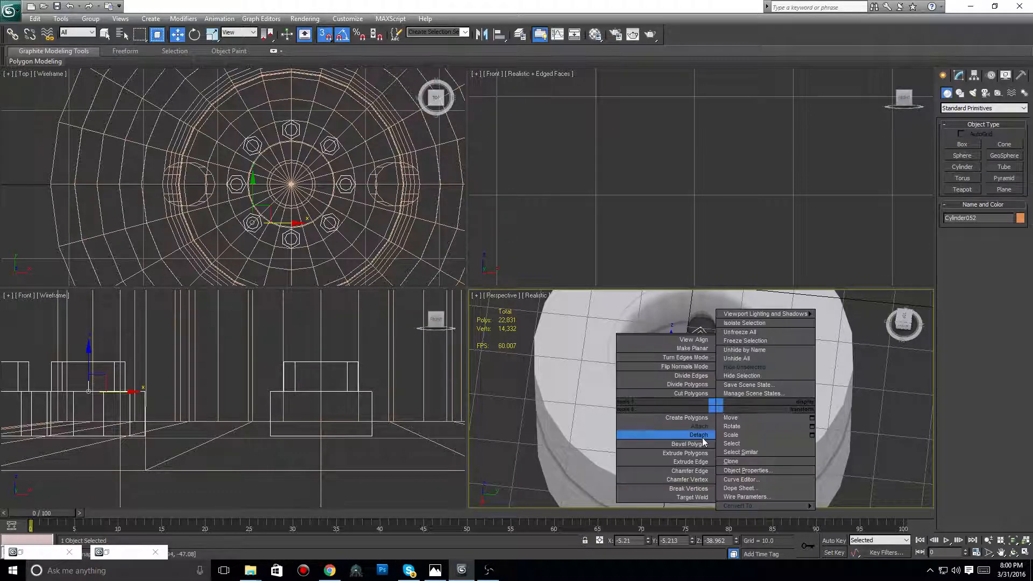
left_click(601, 408)
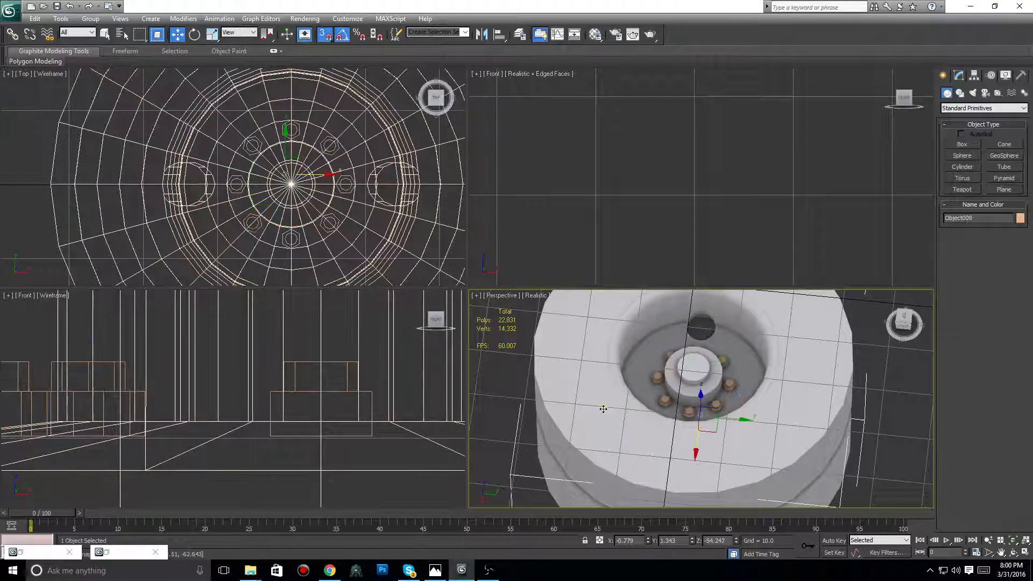
right_click(600, 407)
left_click(581, 427)
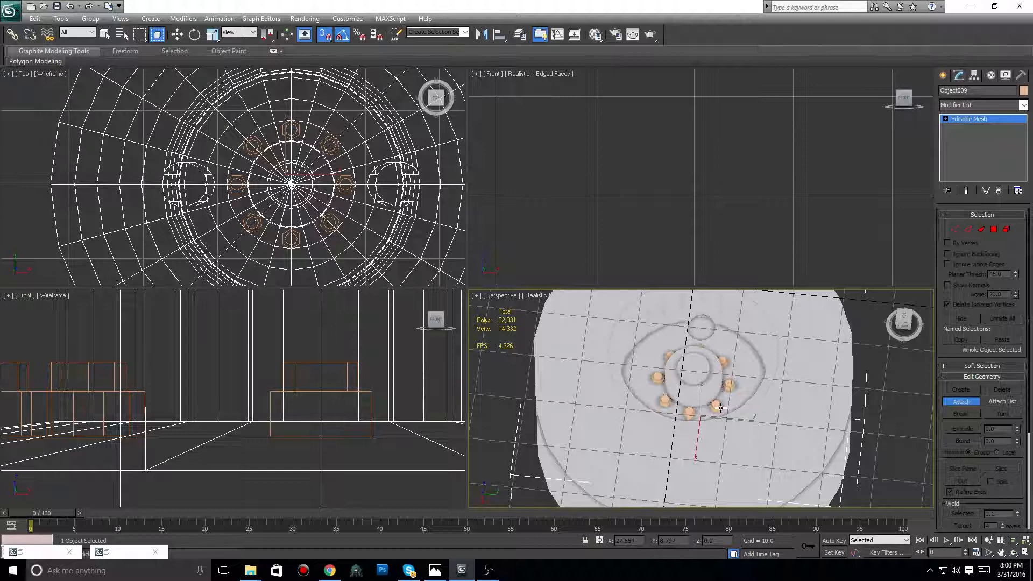
left_click(720, 407)
key("w")
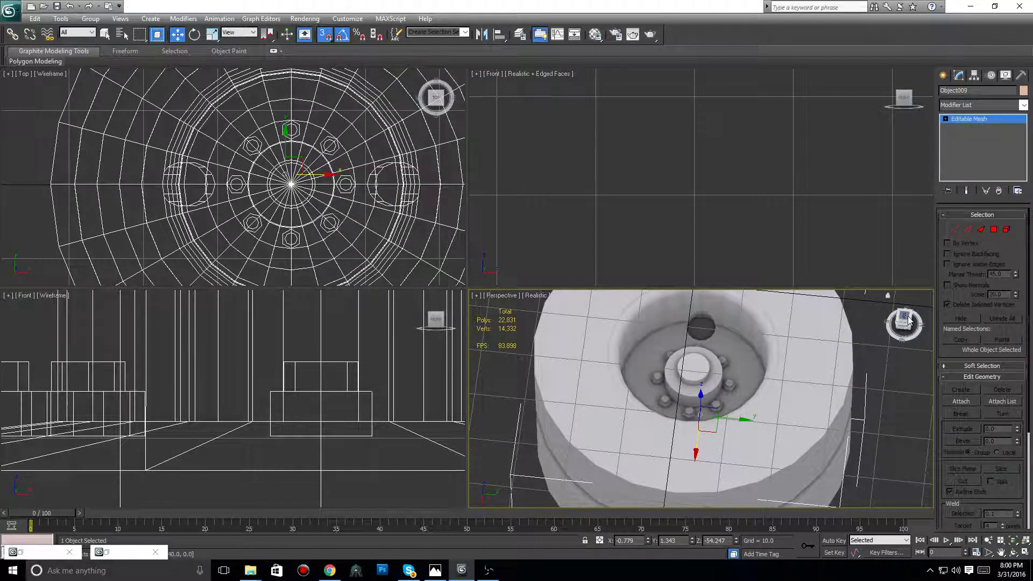
Select the combined wheel and center its pivot to the object using Affect Pivot Only
mouse_move(907, 324)
left_mouse_down()
mouse_move(903, 359)
mouse_move(913, 336)
left_mouse_up()
scroll(834, 361, "down", 6)
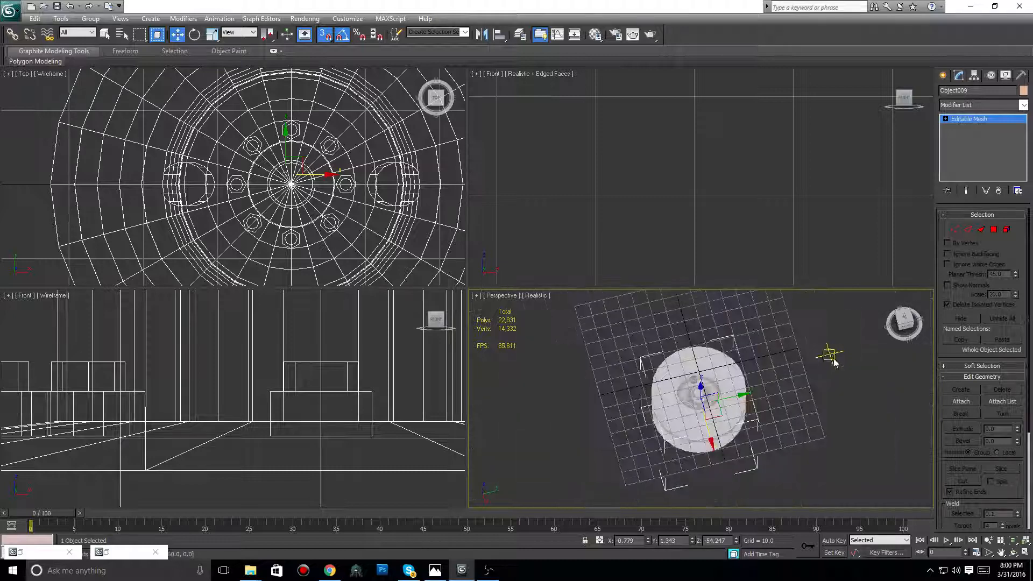
left_click(909, 330)
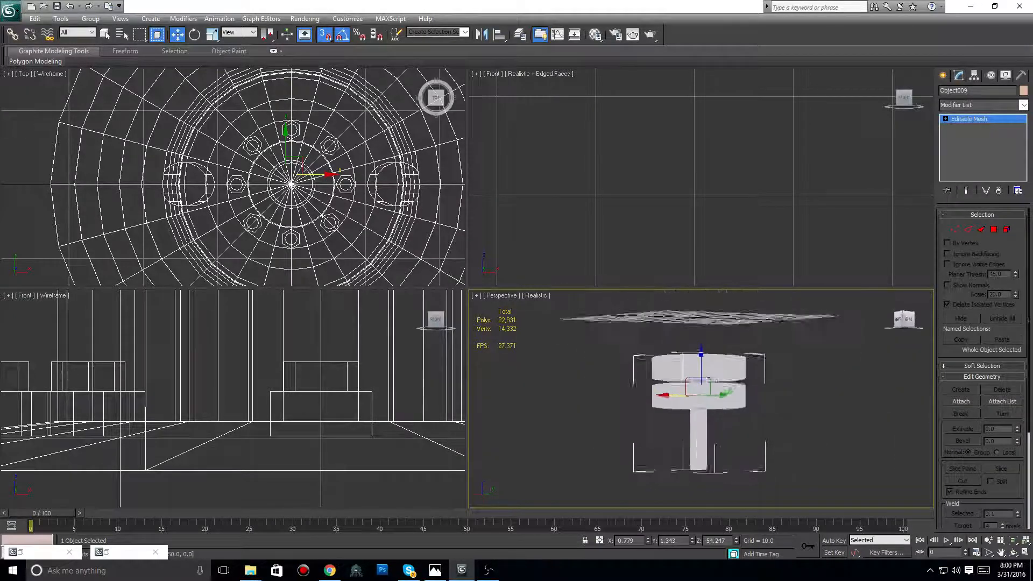
left_click(881, 356)
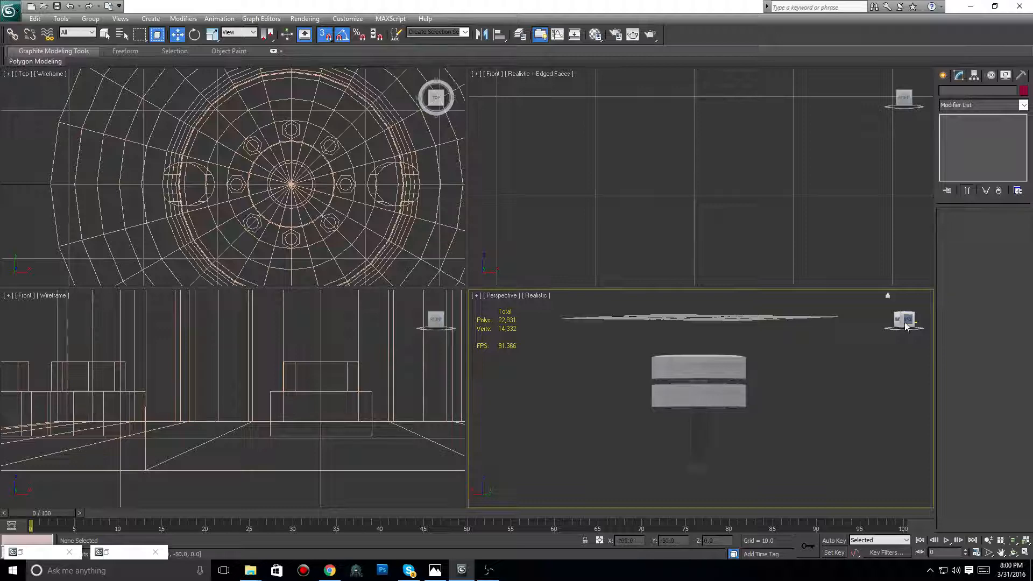
left_click_drag(906, 323, 897, 367)
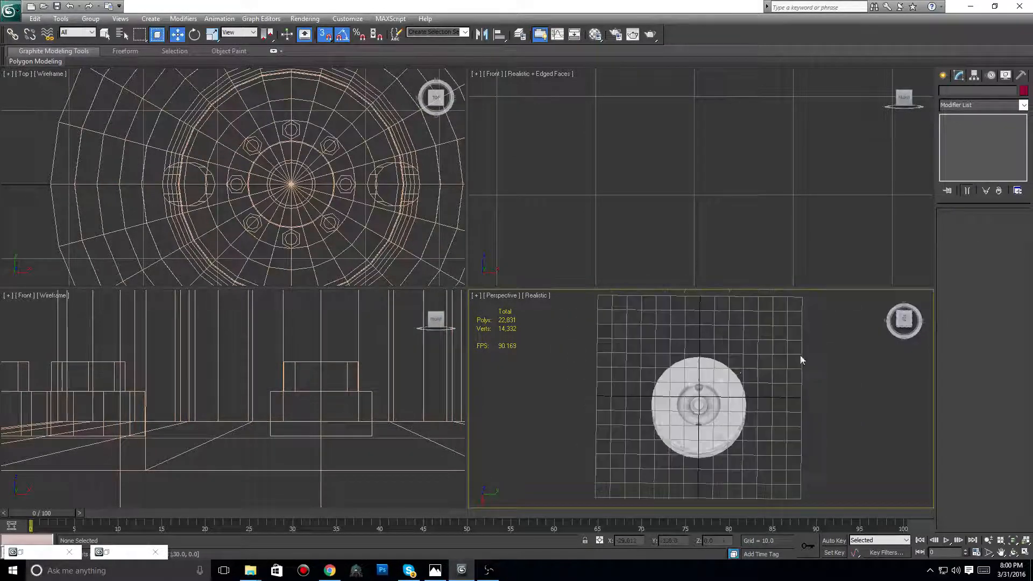
scroll(766, 353, "down", 4)
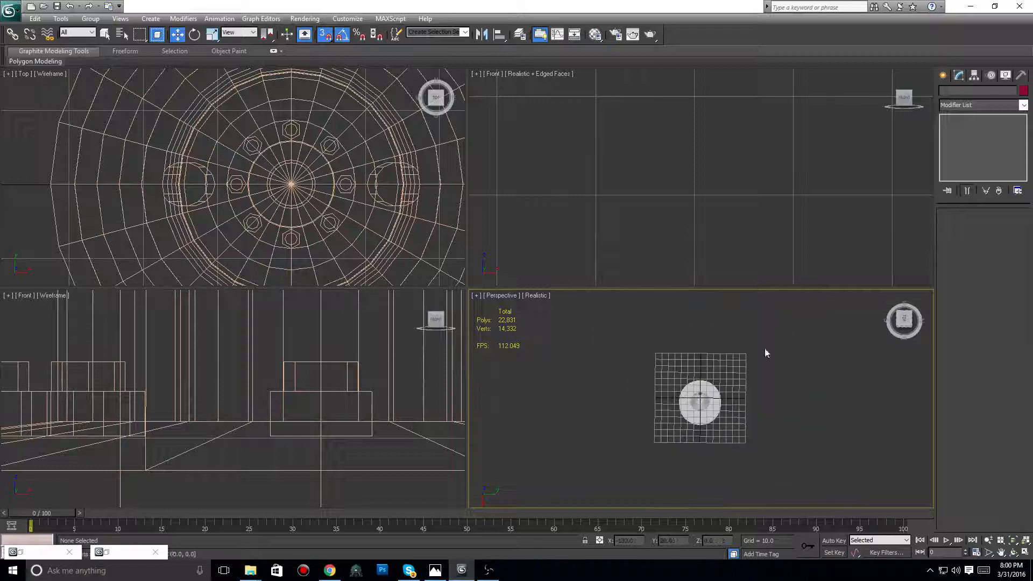
left_click(943, 77)
left_click(686, 394)
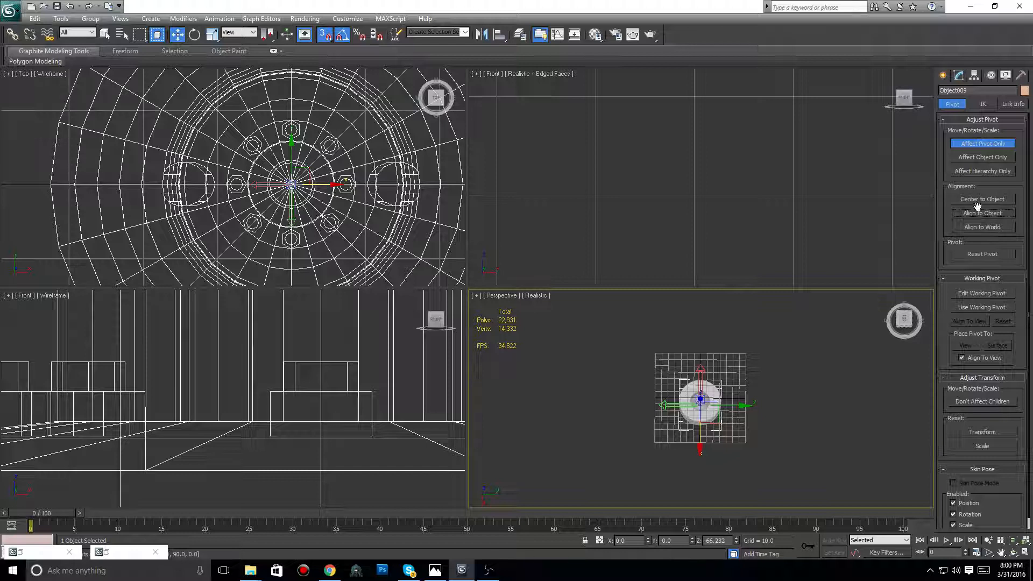
left_click(944, 76)
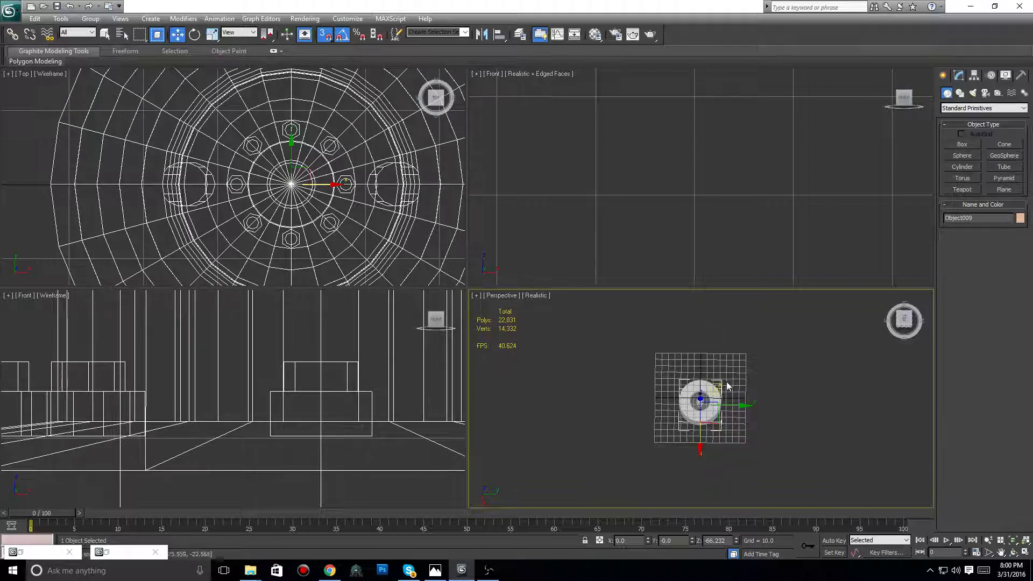
Inspect the shaded wheel from the side and both ends, checking the rim, hub and lug bolts up close
key("z")
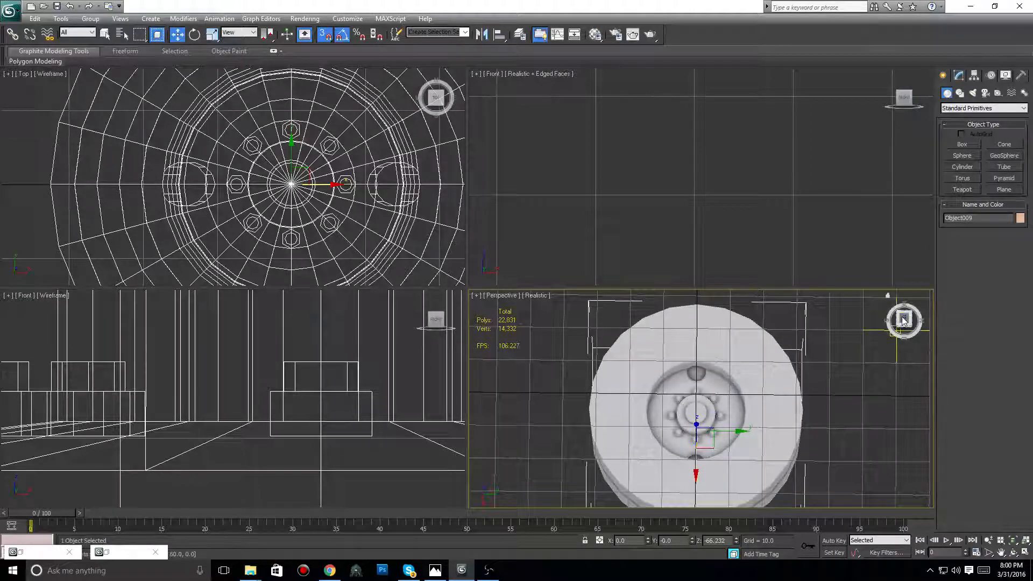
left_click_drag(903, 322, 903, 297)
middle_click_drag(853, 325, 842, 388)
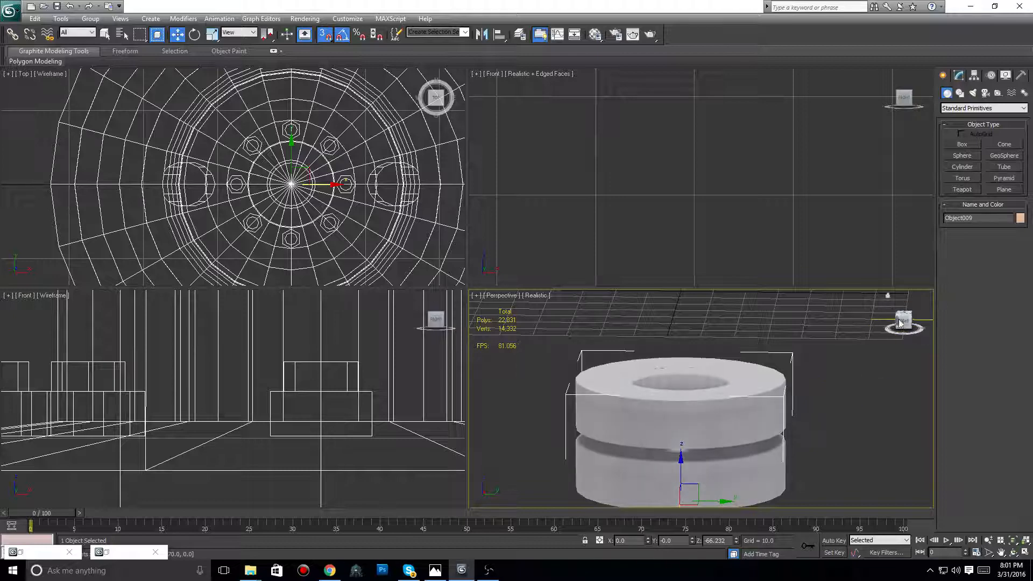
mouse_move(901, 323)
left_mouse_down()
mouse_move(880, 342)
mouse_move(870, 325)
mouse_move(865, 344)
mouse_move(887, 346)
mouse_move(894, 324)
mouse_move(872, 346)
mouse_move(902, 323)
left_mouse_up()
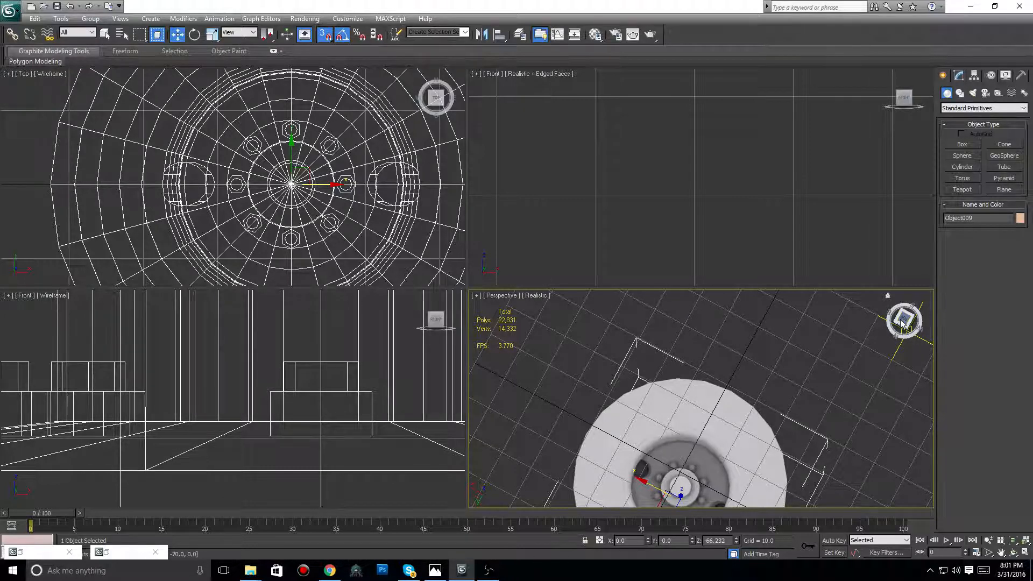
left_click(902, 321)
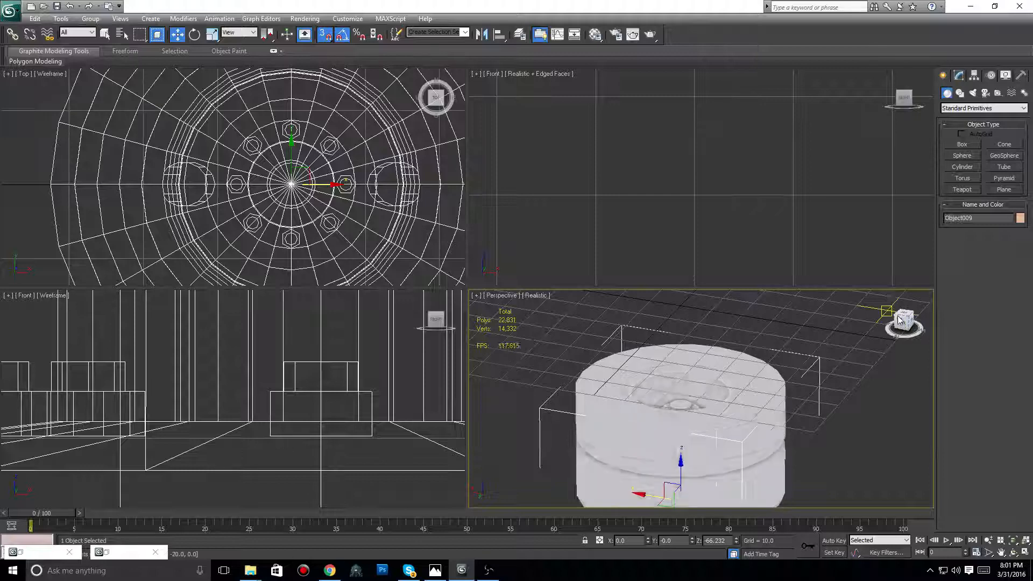
left_click(882, 375)
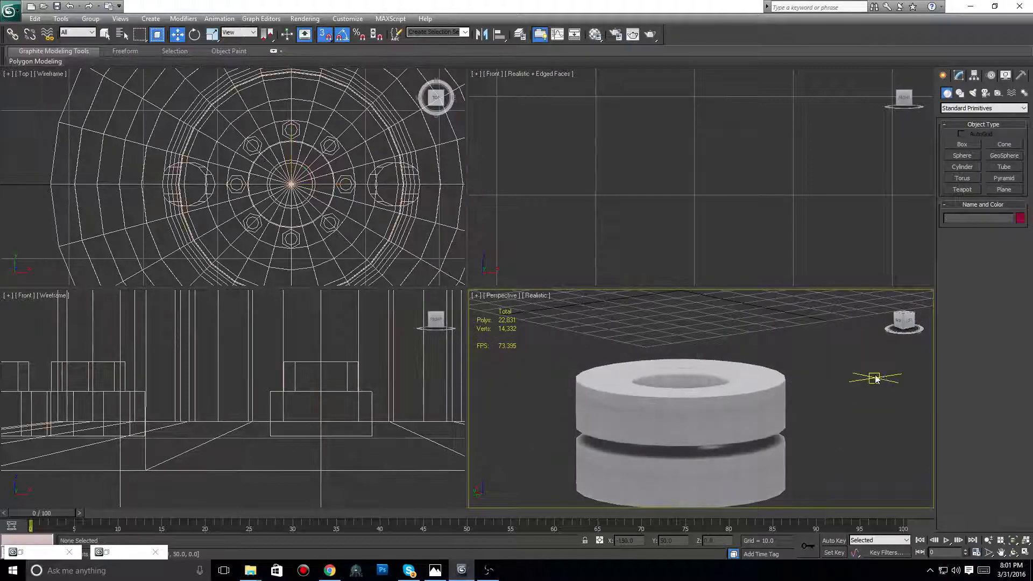
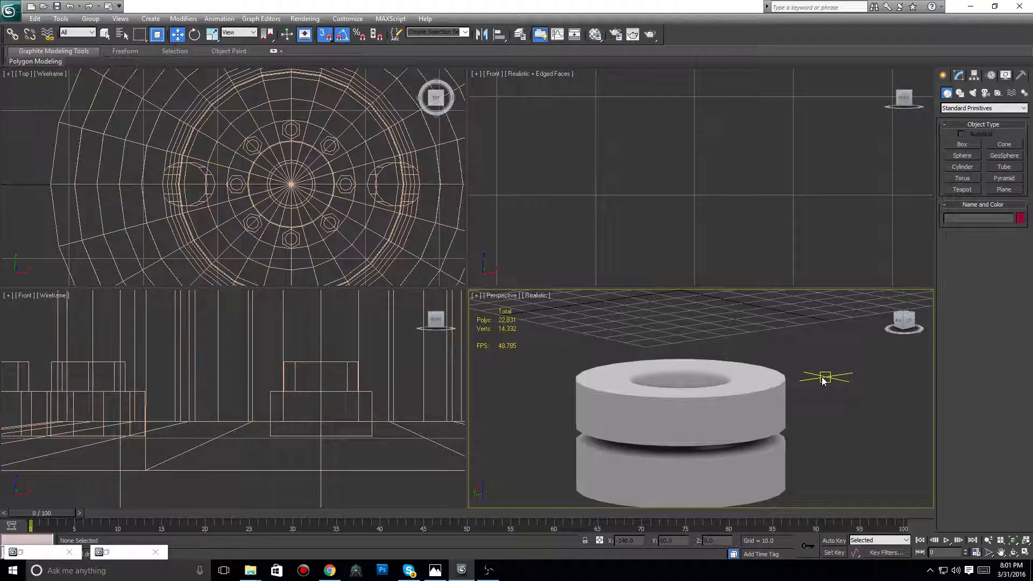
left_click(906, 323)
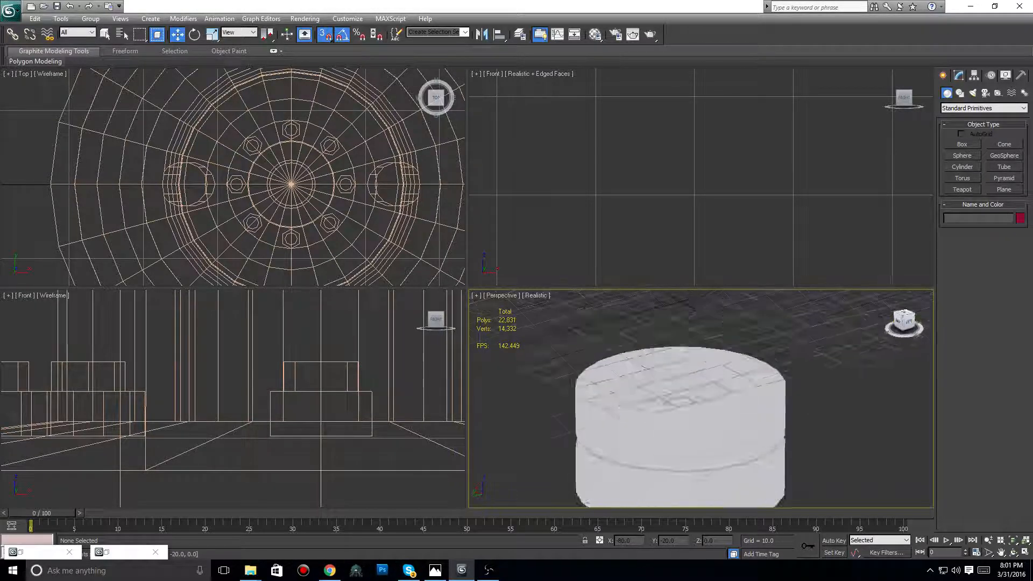
left_click_drag(906, 323, 905, 350)
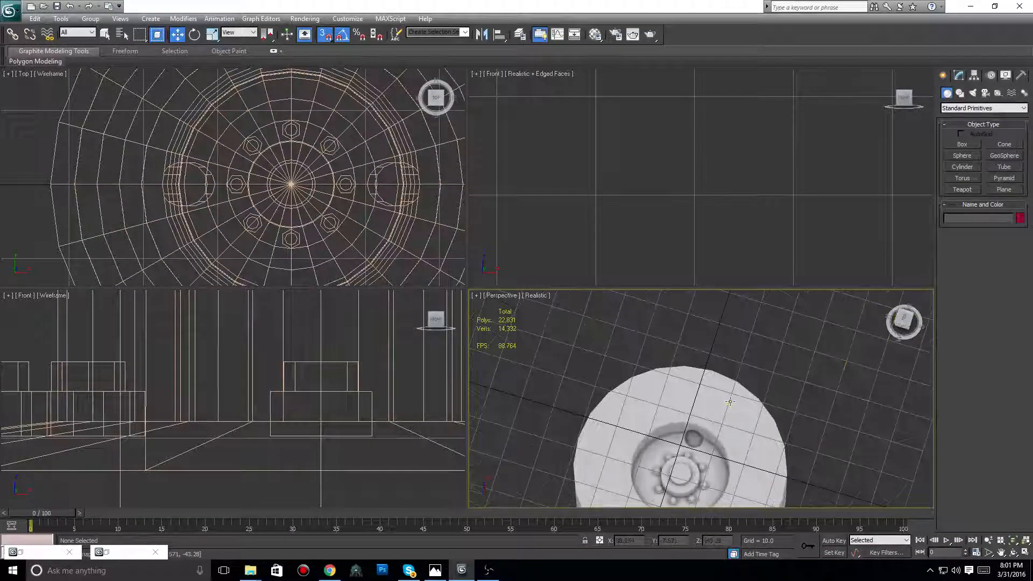
middle_click_drag(709, 403, 719, 332)
left_click_drag(905, 339, 905, 326)
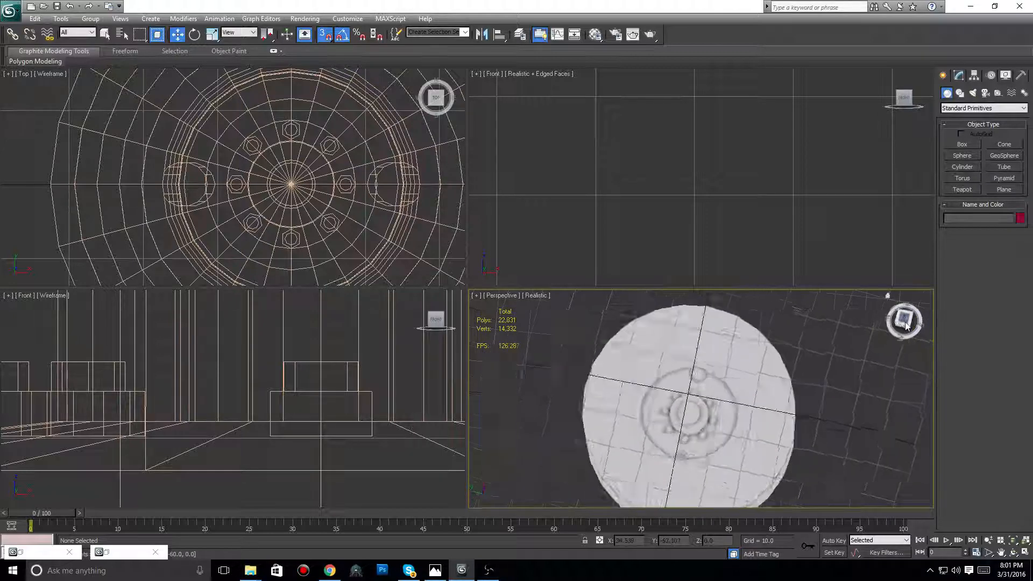
middle_click_drag(753, 429, 757, 400)
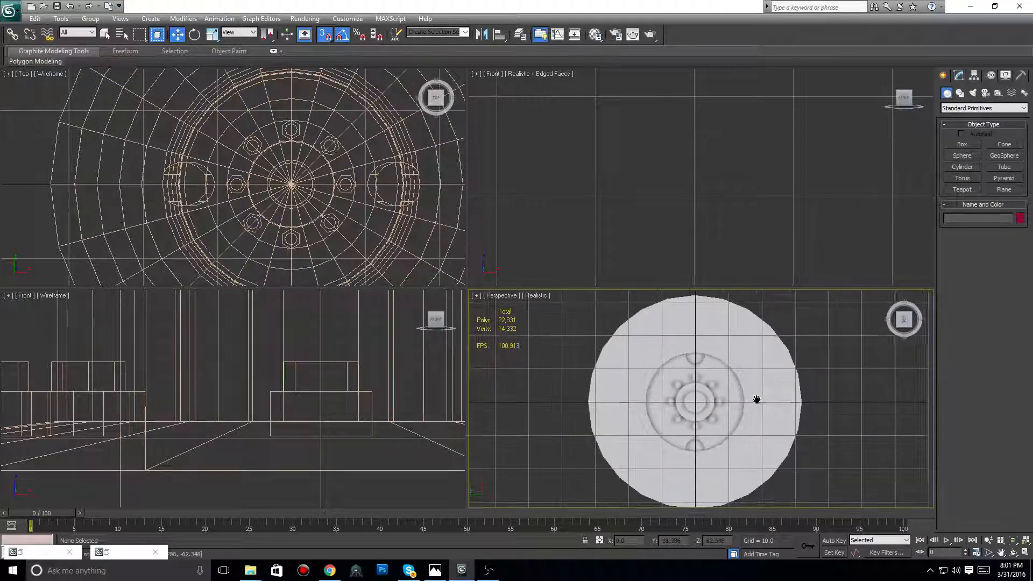
scroll(707, 411, "up", 10)
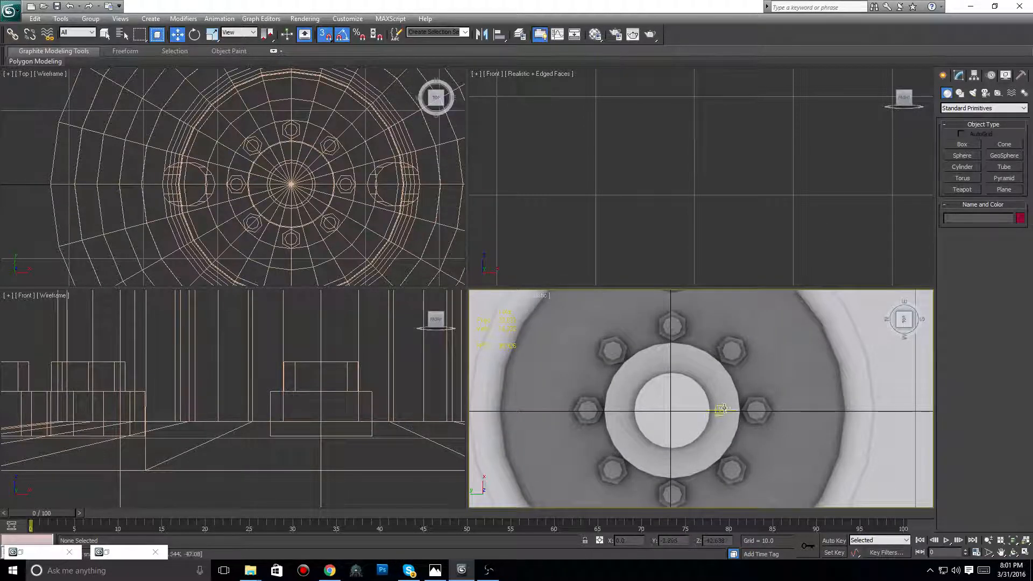
scroll(721, 408, "down", 3)
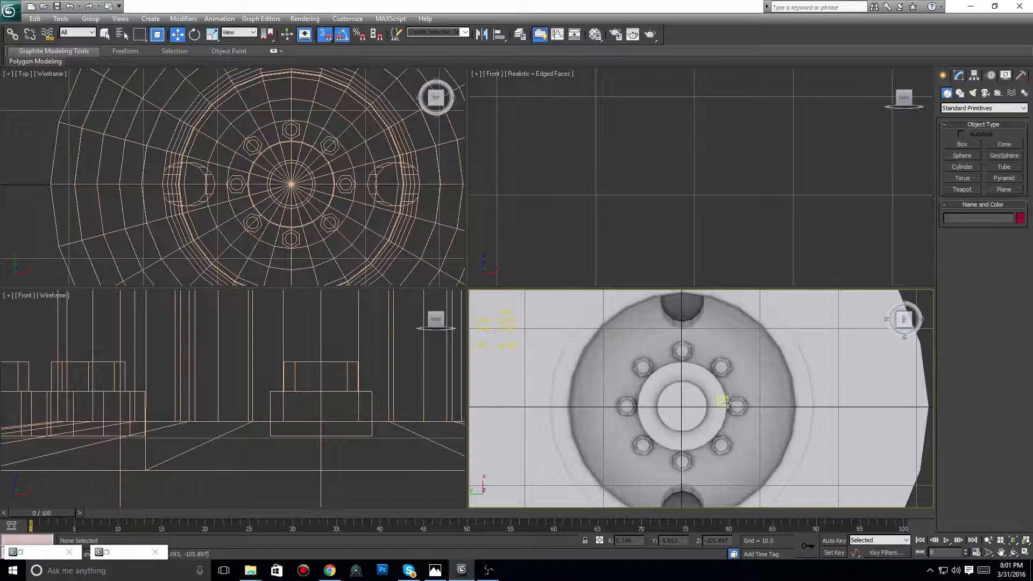
scroll(724, 403, "down", 5)
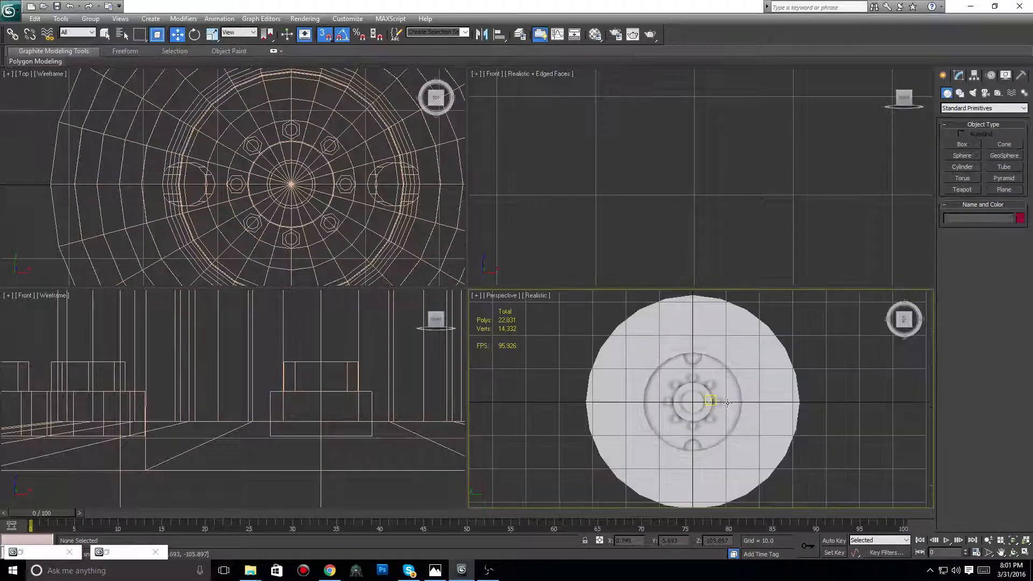
Select the combined wheel and rotate it 90 degrees about the Y axis so its shaft lies horizontally
left_click(742, 380)
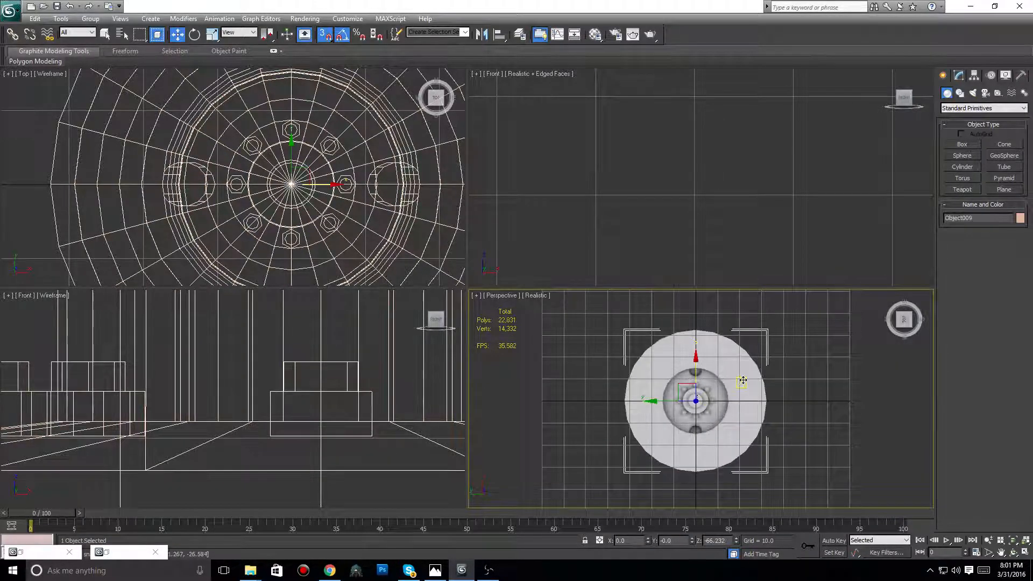
key("z")
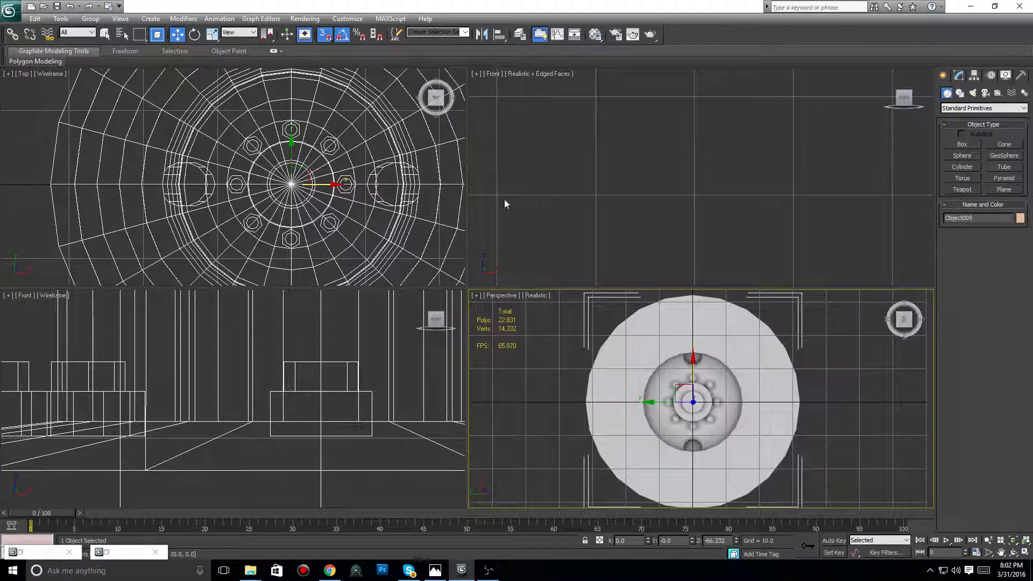
left_click(195, 35)
scroll(647, 366, "down", 2)
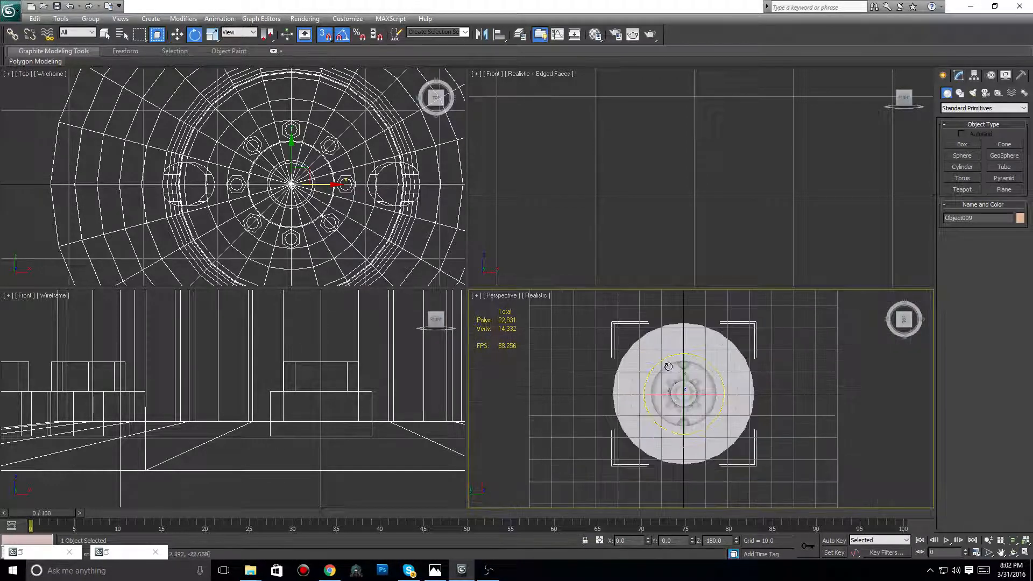
left_click_drag(683, 372, 679, 382)
key("ctrl+z")
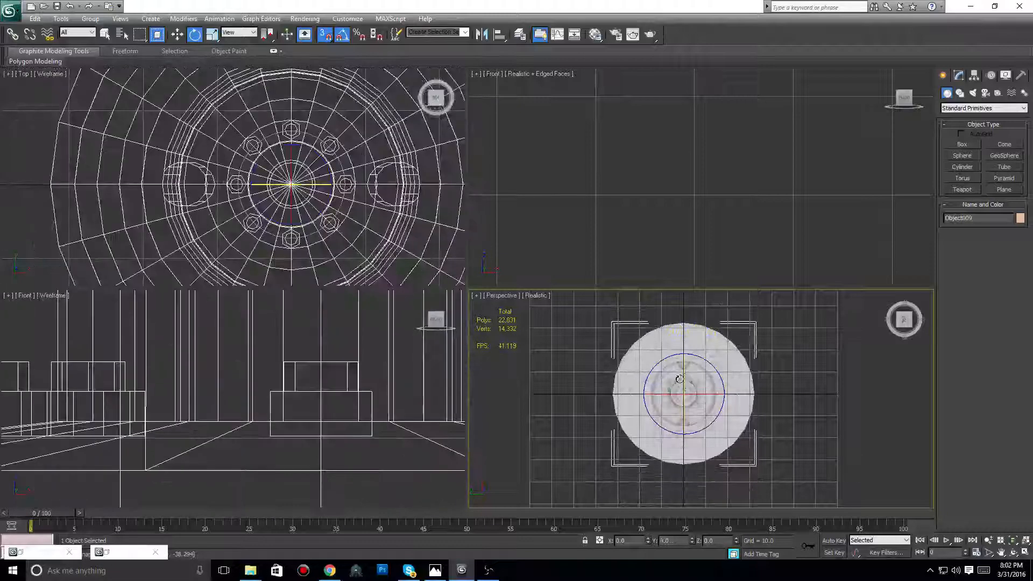
left_click(903, 324)
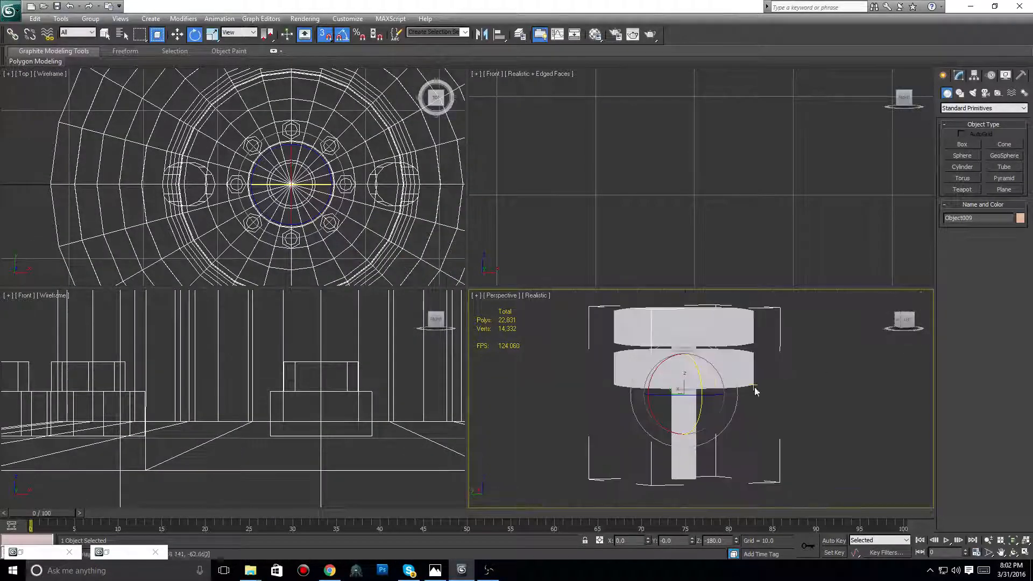
left_click_drag(701, 375, 719, 423)
scroll(804, 409, "down", 4)
scroll(805, 410, "up", 3)
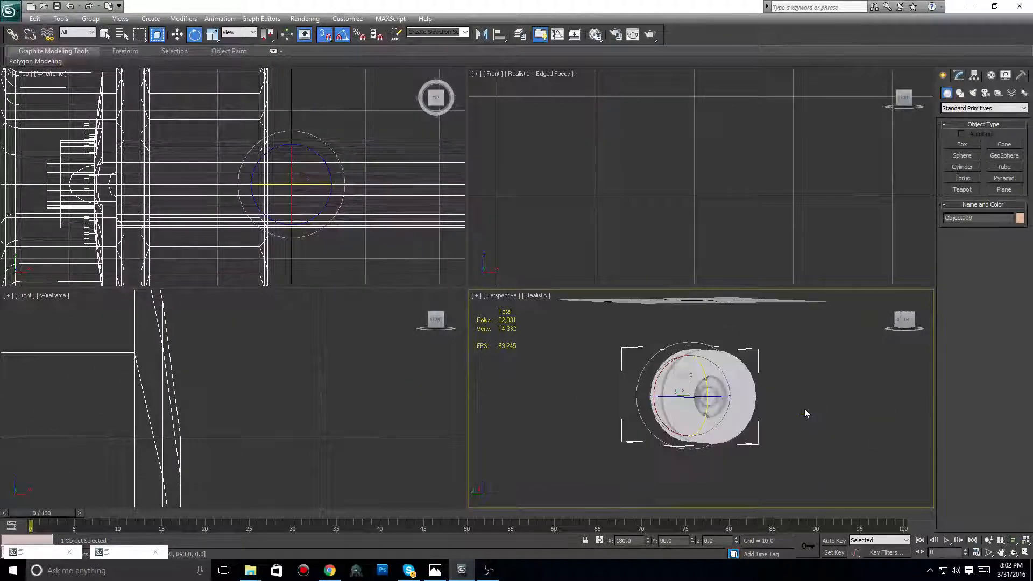
Switch from Rotate to Move, reselect the upright wheel, and unhide all objects in the scene
left_click_drag(913, 321, 907, 324)
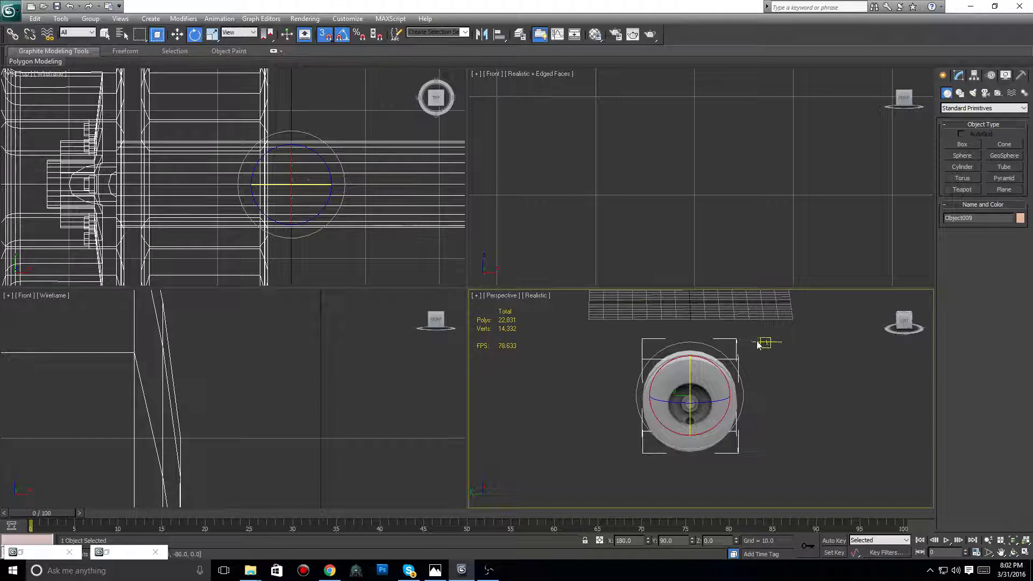
left_click(177, 34)
left_click(766, 391)
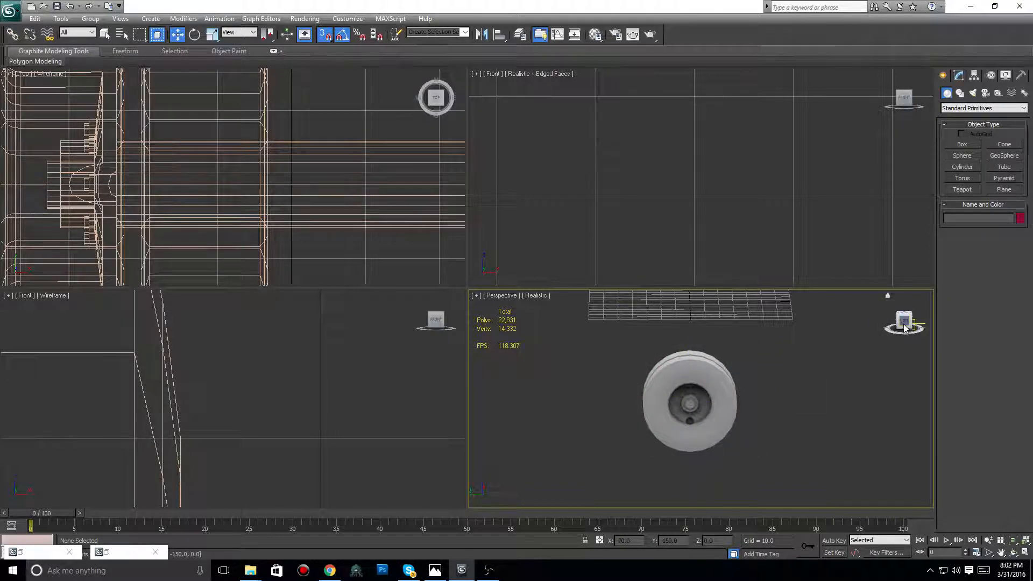
middle_click_drag(618, 397, 676, 415, "alt")
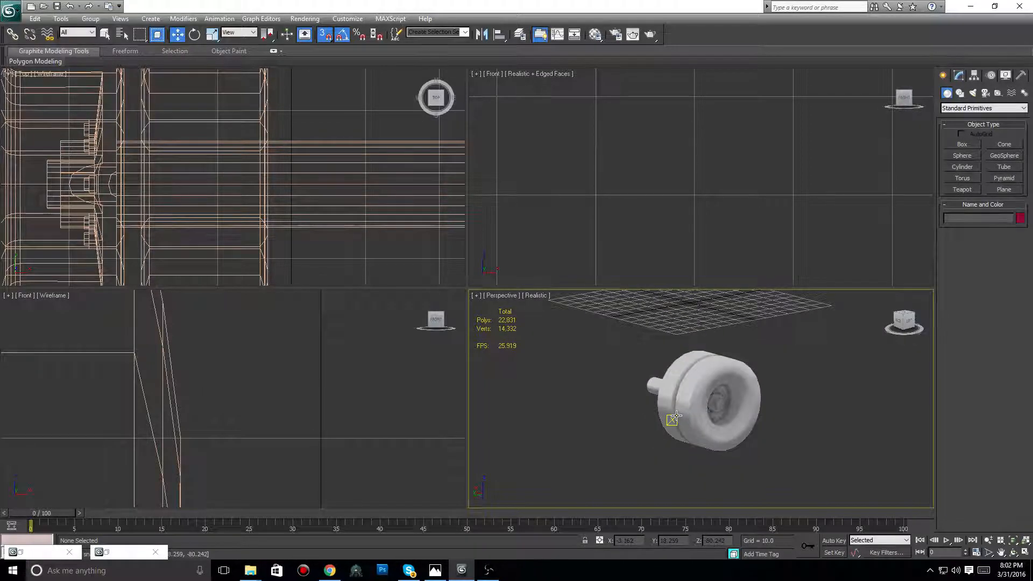
left_click(675, 416)
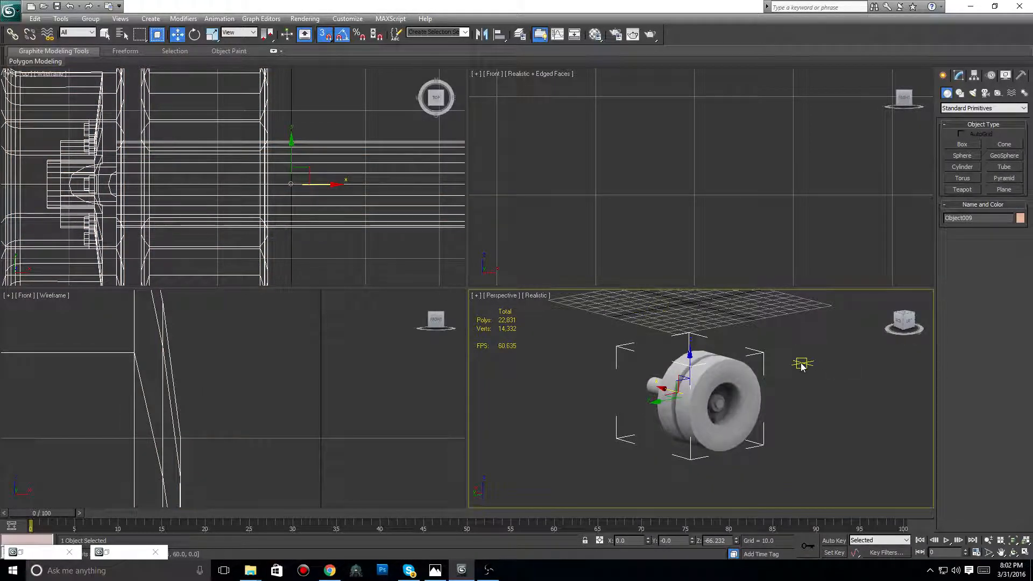
right_click(801, 365)
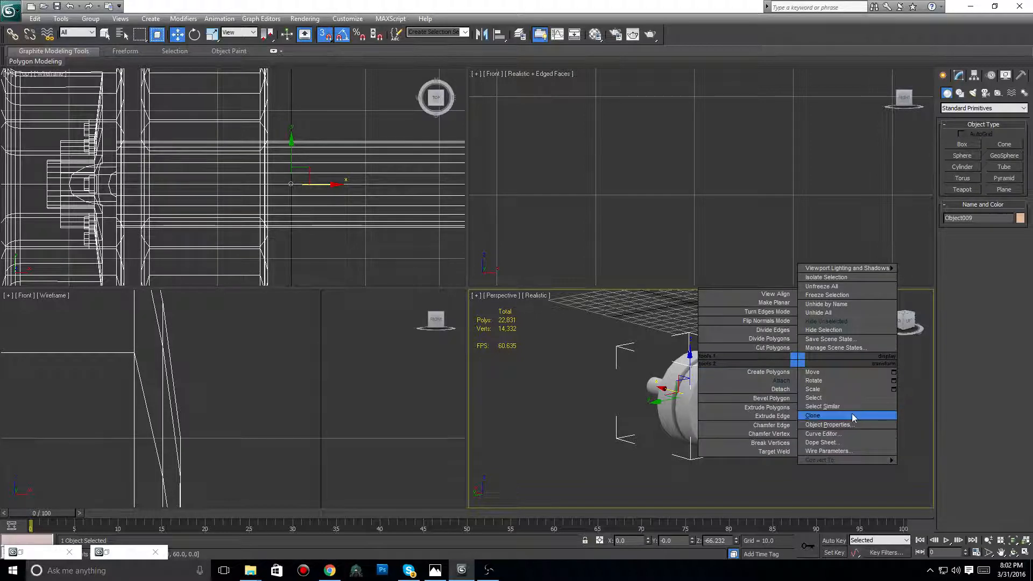
mouse_move(843, 461)
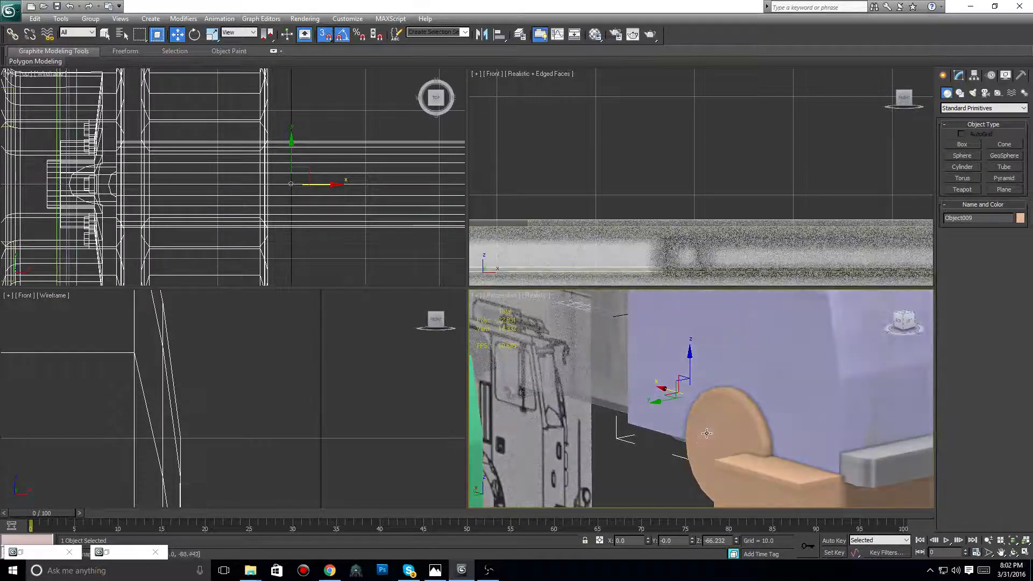
Select the colored block-out bodies, wheel pieces, boxes and small pink object around the fire truck blueprints, and hide them
left_click(763, 471)
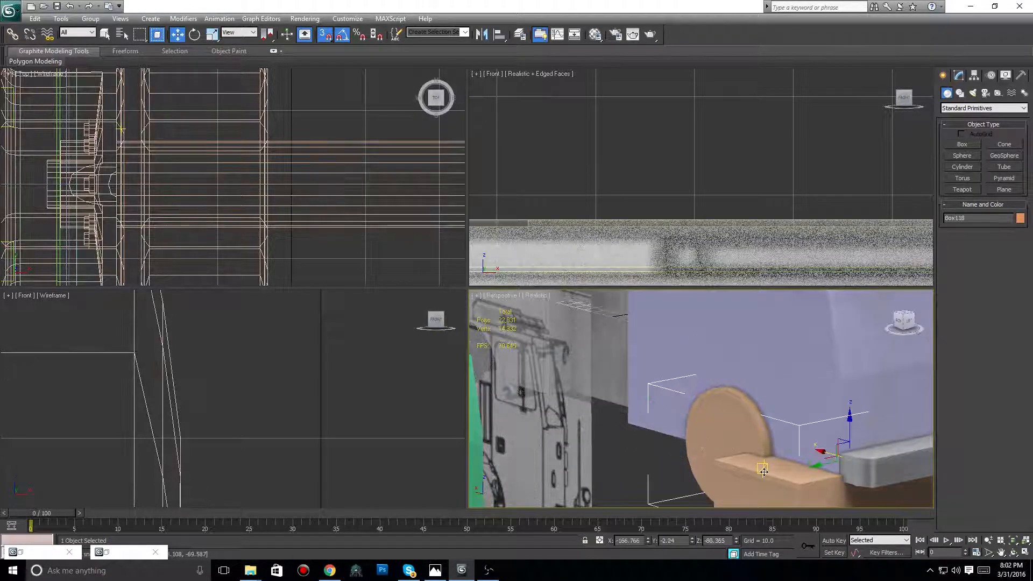
middle_click_drag(763, 471, 734, 479)
left_click(730, 415, "ctrl")
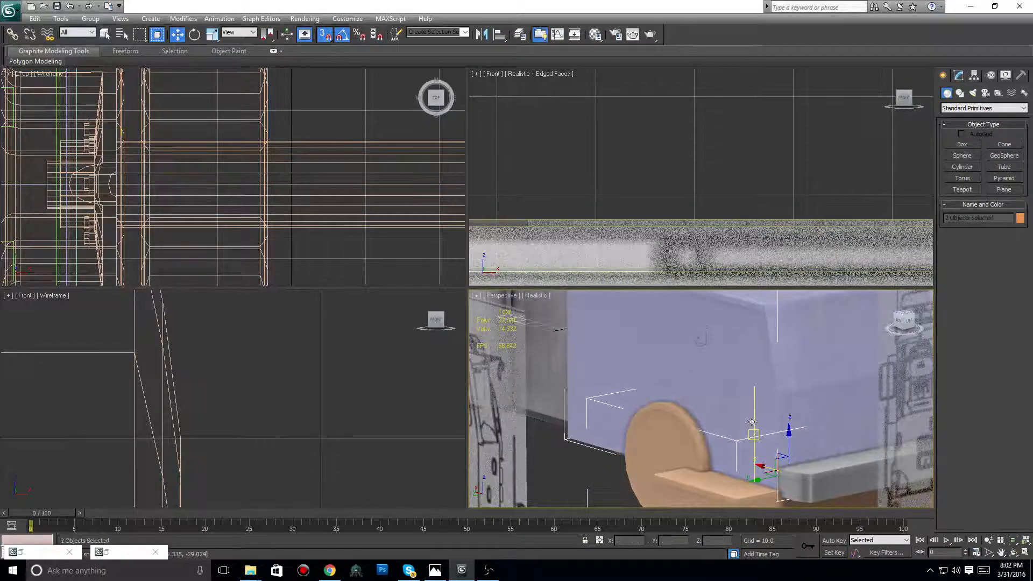
scroll(729, 428, "down", 4)
middle_click_drag(554, 424, 765, 392)
left_click(607, 389, "ctrl")
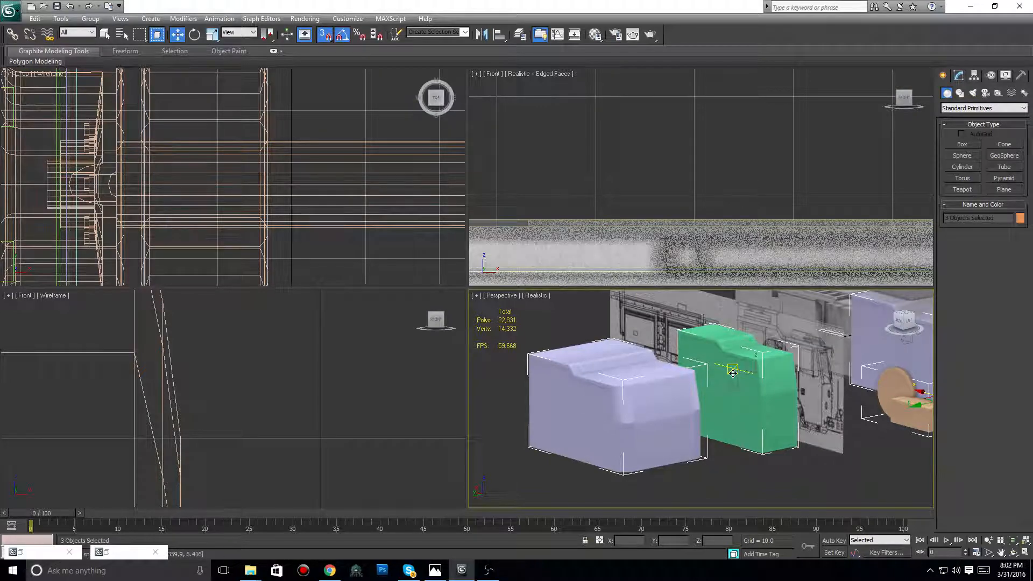
scroll(631, 392, "up", 3)
middle_click_drag(655, 401, 802, 440)
scroll(803, 440, "down", 5)
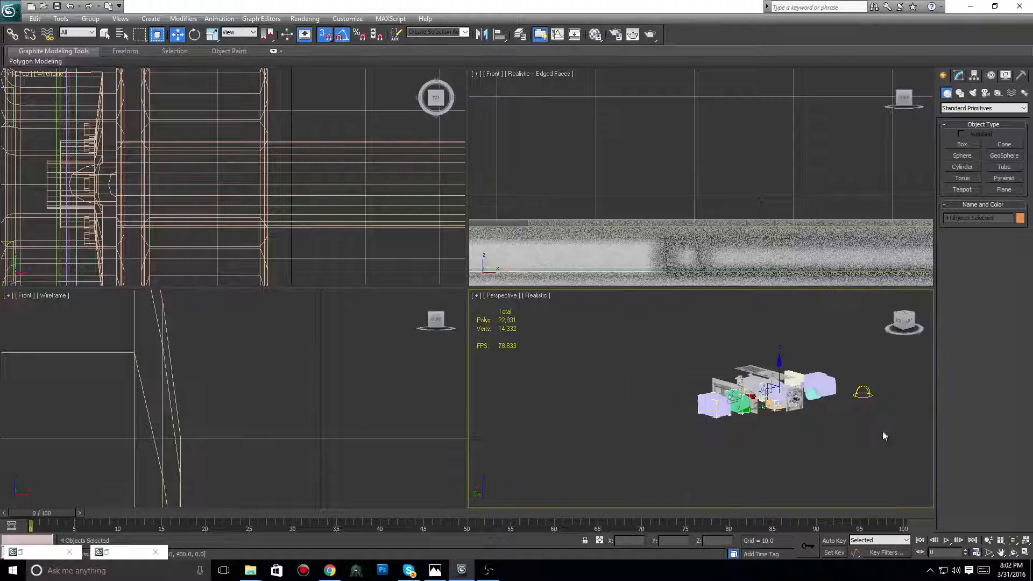
scroll(778, 427, "up", 5)
middle_click_drag(882, 432, 765, 416)
left_click(763, 395, "ctrl")
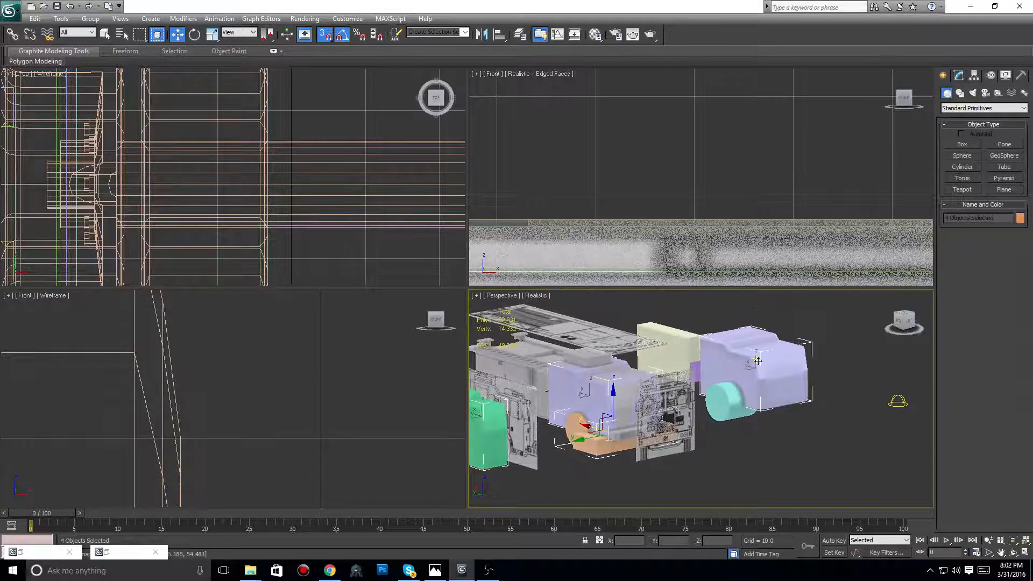
left_click(731, 400, "ctrl")
left_click(686, 362, "ctrl")
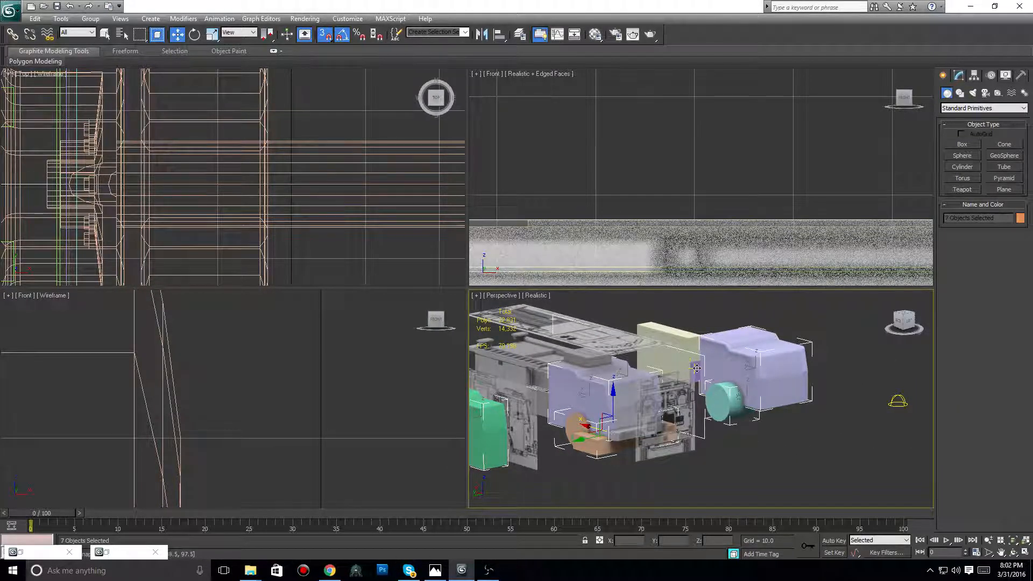
left_click_drag(904, 323, 648, 443)
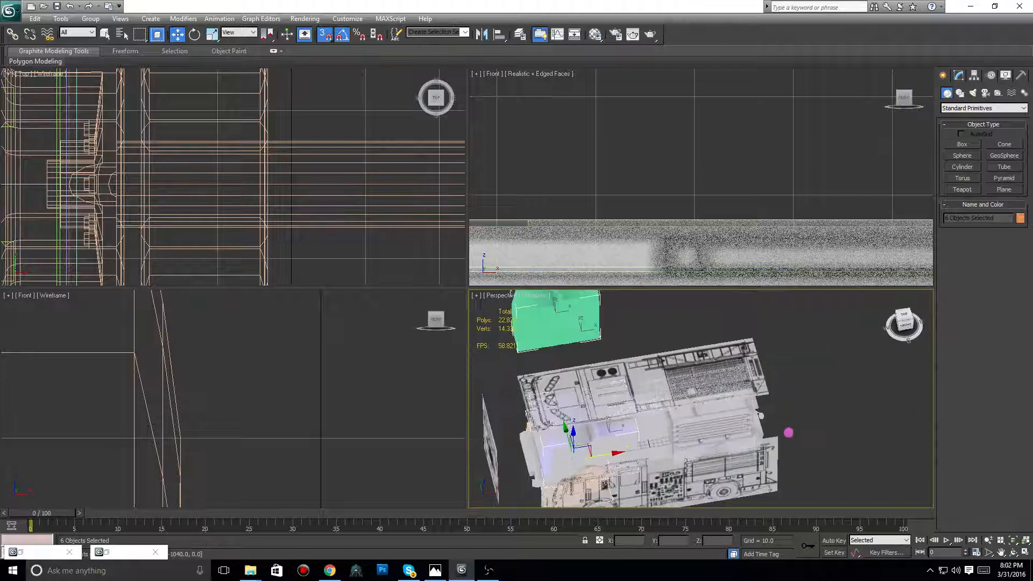
middle_click_drag(691, 391, 666, 298)
left_click(764, 338, "ctrl")
left_click(740, 441, "ctrl")
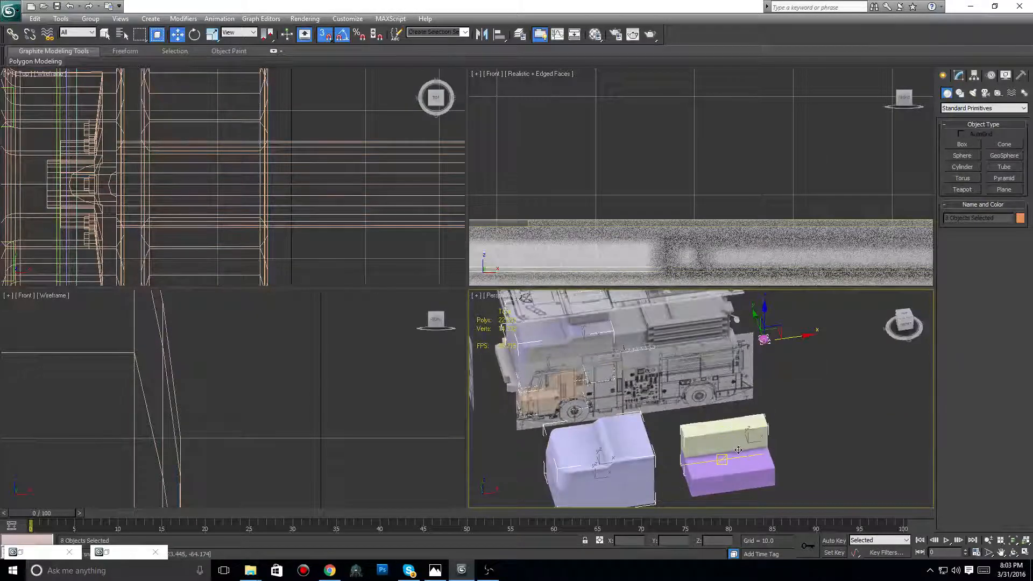
left_click(735, 464, "ctrl")
right_click(735, 464)
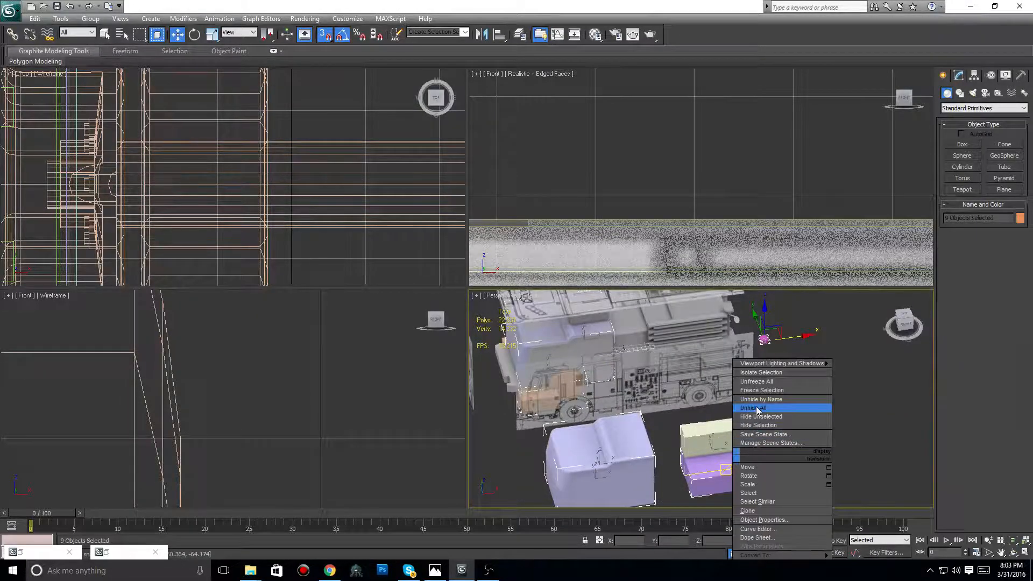
left_click(758, 425)
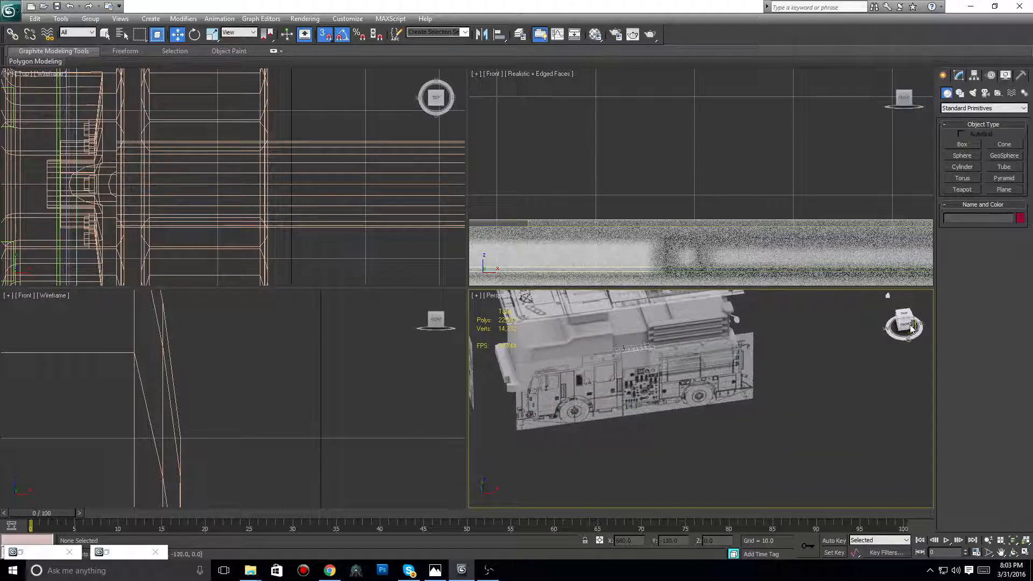
Select the combined wheel beneath the fire truck and rotate it 90 degrees about the Z axis so its shaft runs across the truck
left_click_drag(911, 329, 907, 316)
middle_click_drag(715, 376, 785, 429)
scroll(786, 429, "up", 3)
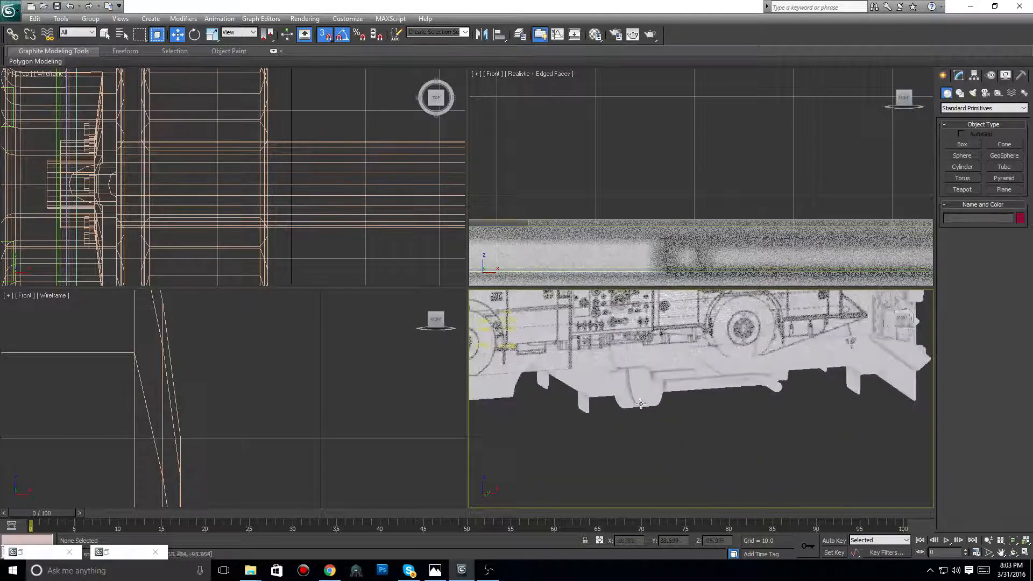
left_click(640, 404)
left_click(195, 35)
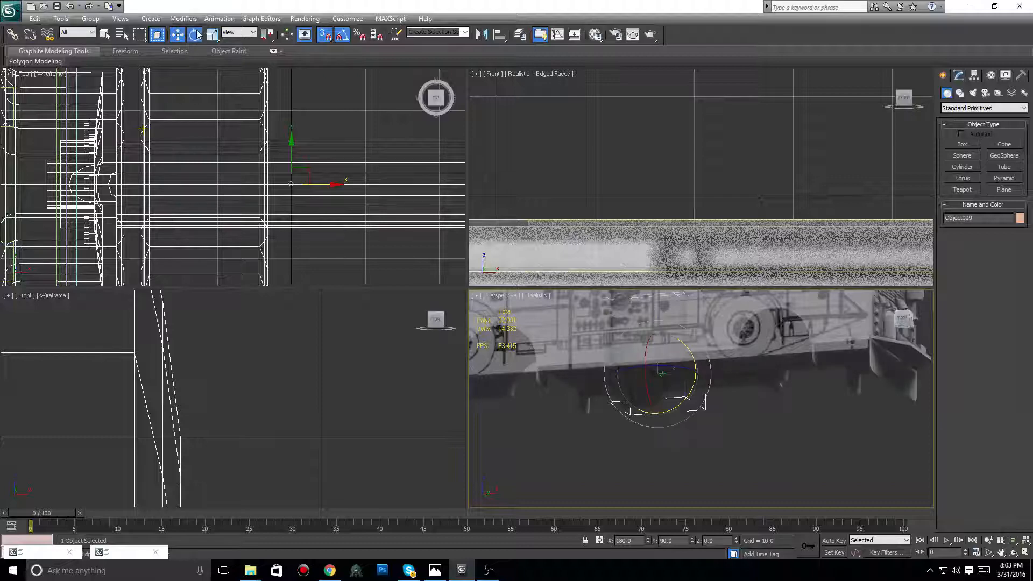
left_click_drag(667, 368, 707, 371)
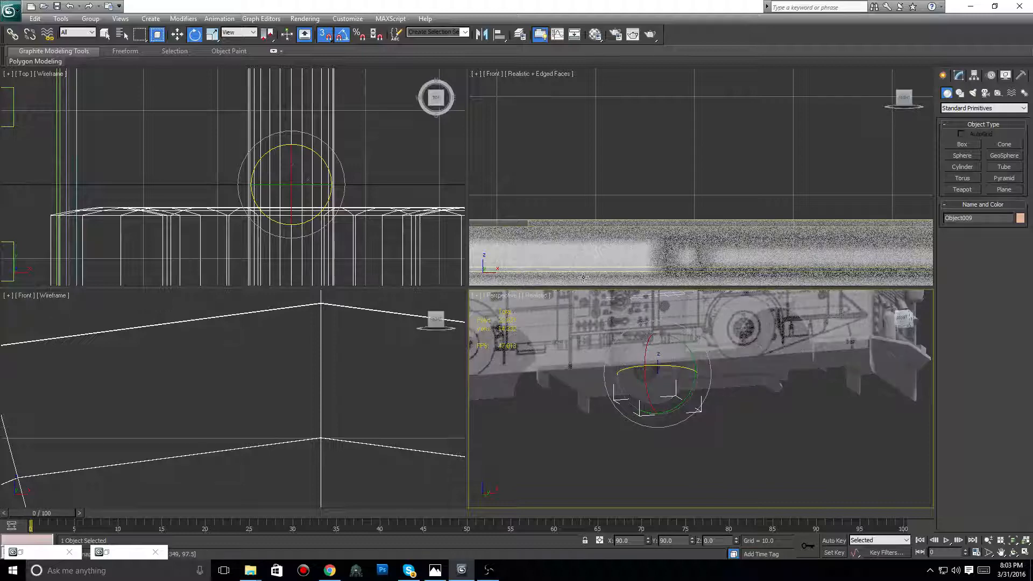
Move the wheel along X in the front view to about X 149.75, centering it under the rear wheel arch
scroll(287, 366, "down", 14)
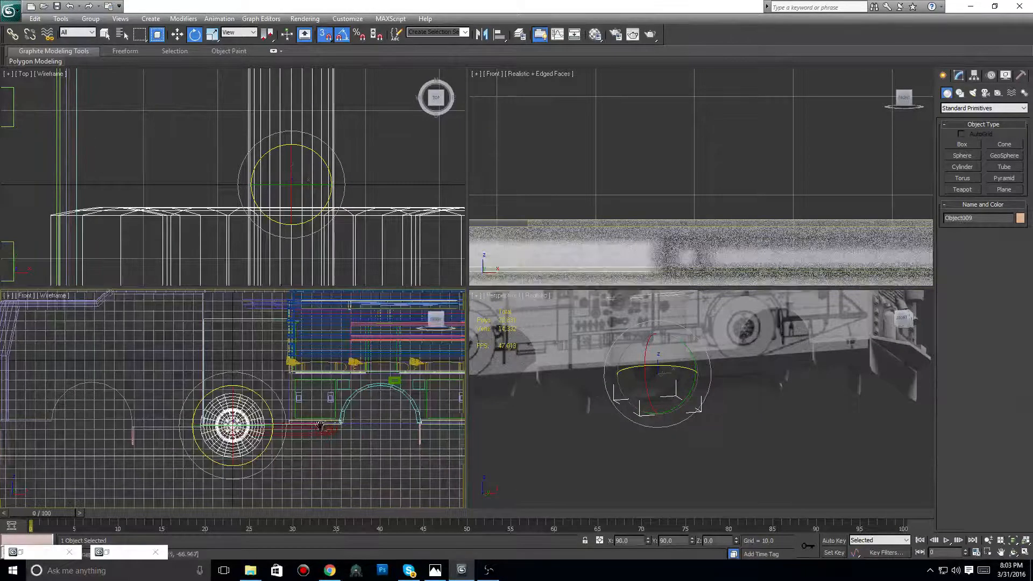
middle_click_drag(320, 426, 178, 403)
left_click(177, 35)
scroll(228, 419, "up", 2)
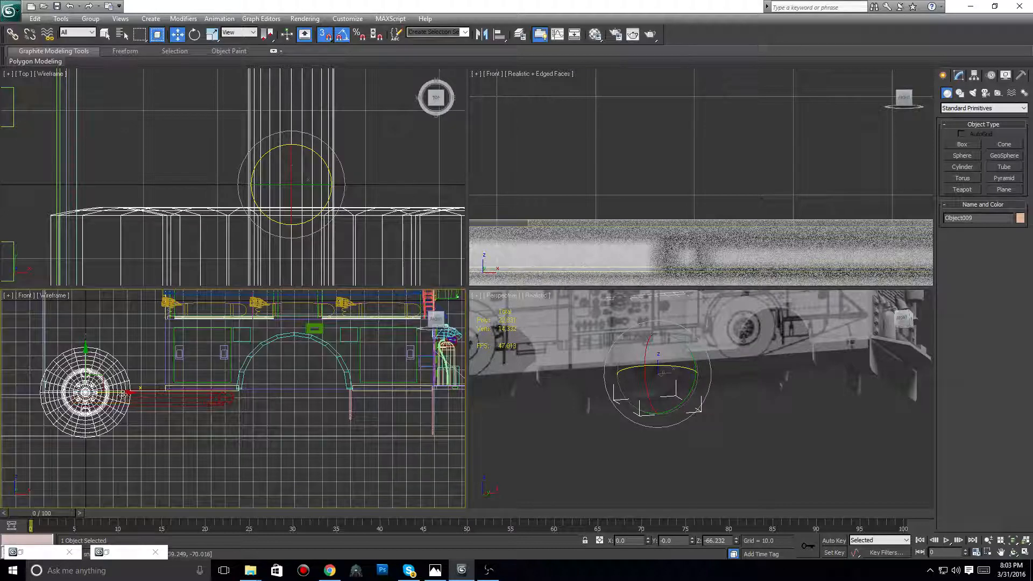
left_click_drag(125, 395, 296, 338)
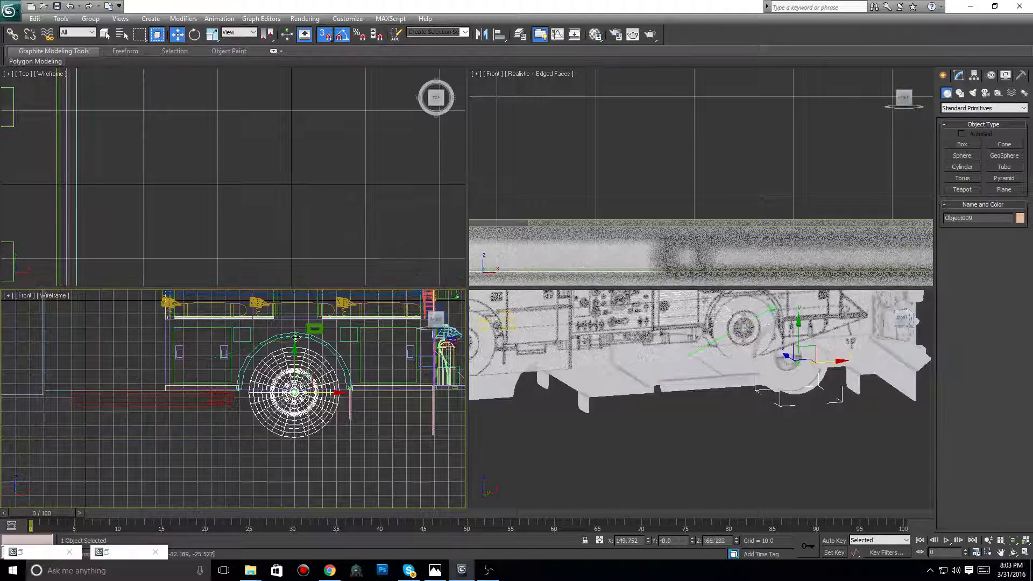
Examine how deep the wheel sits beneath the rear arch from a low angle and from above, keeping the wheel selected
left_click(799, 407)
left_click_drag(901, 317, 883, 321)
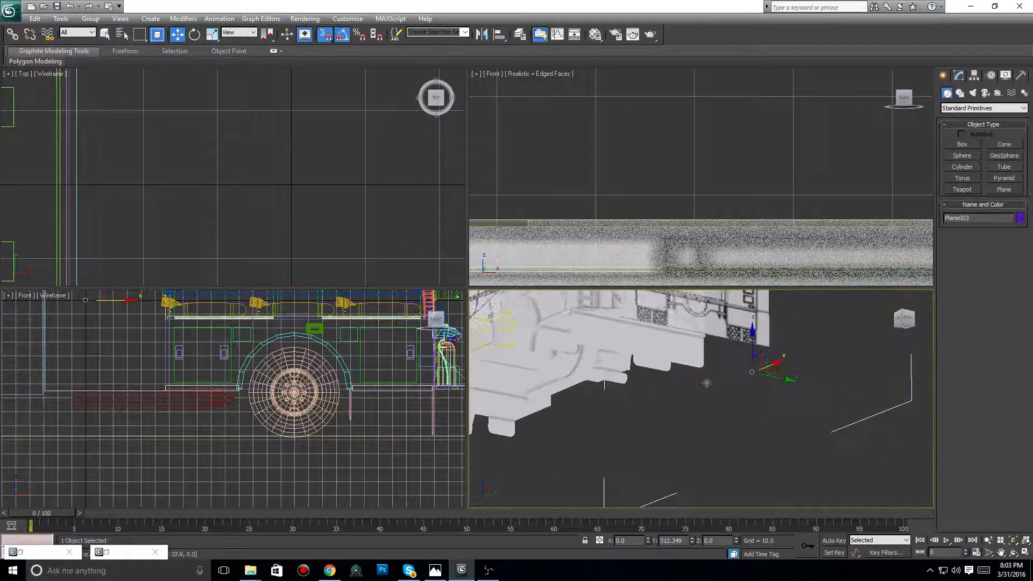
scroll(604, 427, "up", 2)
middle_click_drag(605, 426, 699, 465)
scroll(699, 466, "up", 2)
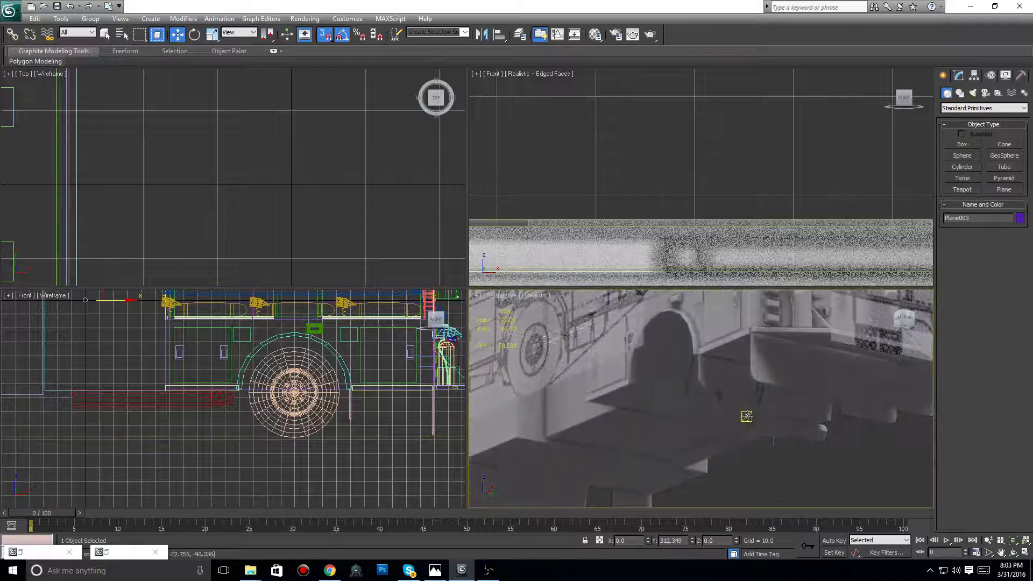
left_click(676, 408)
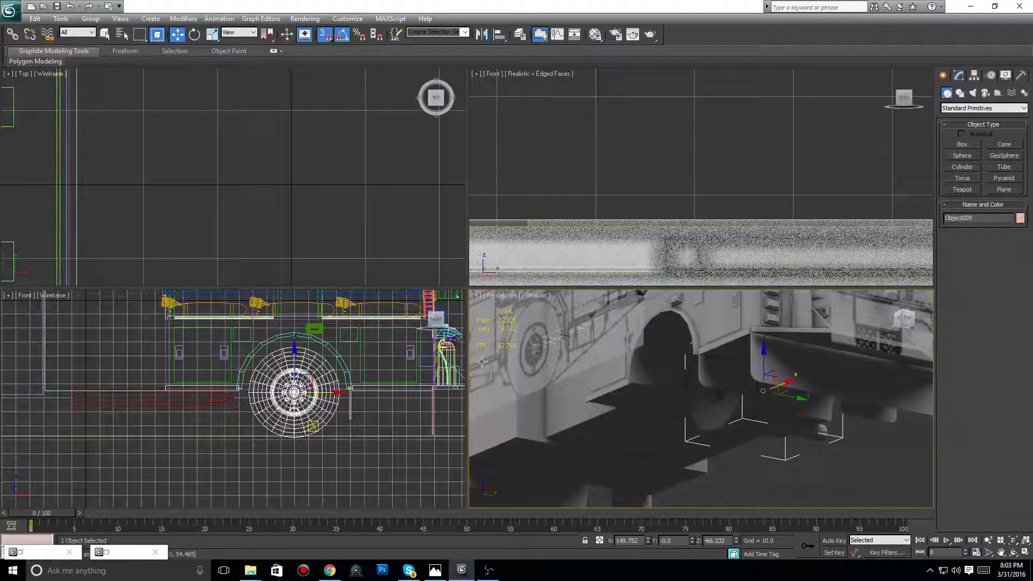
scroll(345, 238, "down", 6)
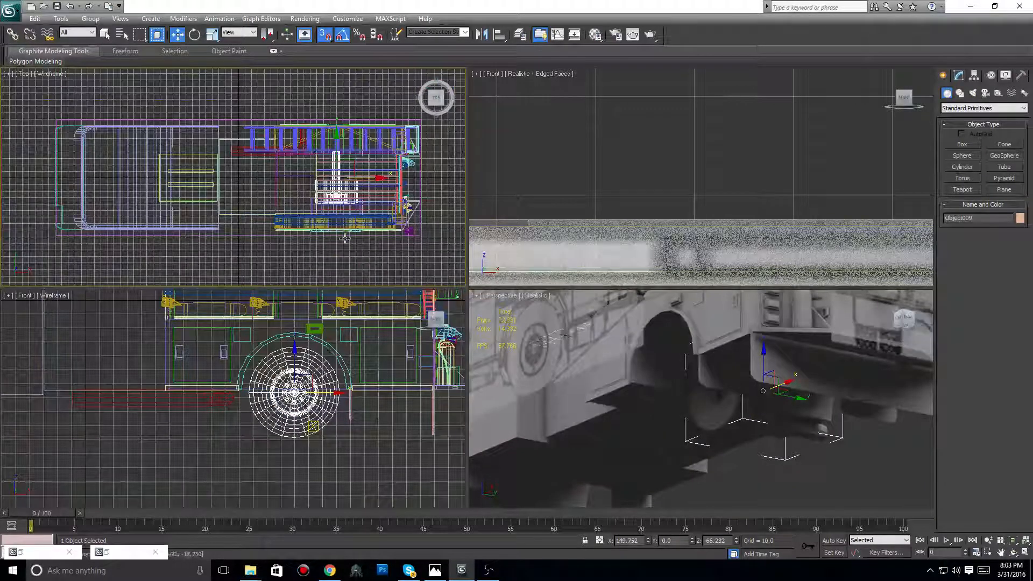
scroll(345, 238, "up", 3)
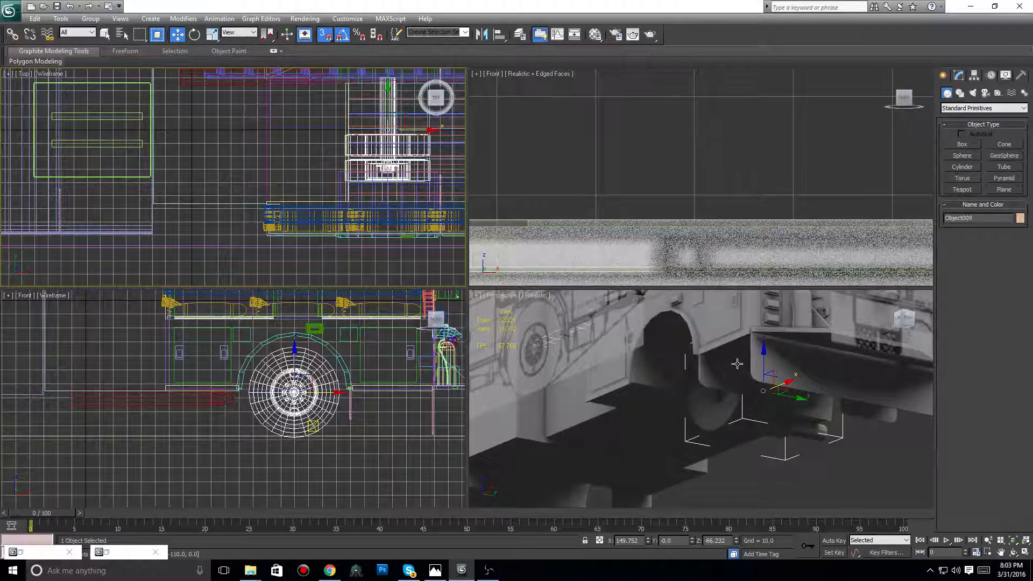
scroll(745, 396, "up", 5)
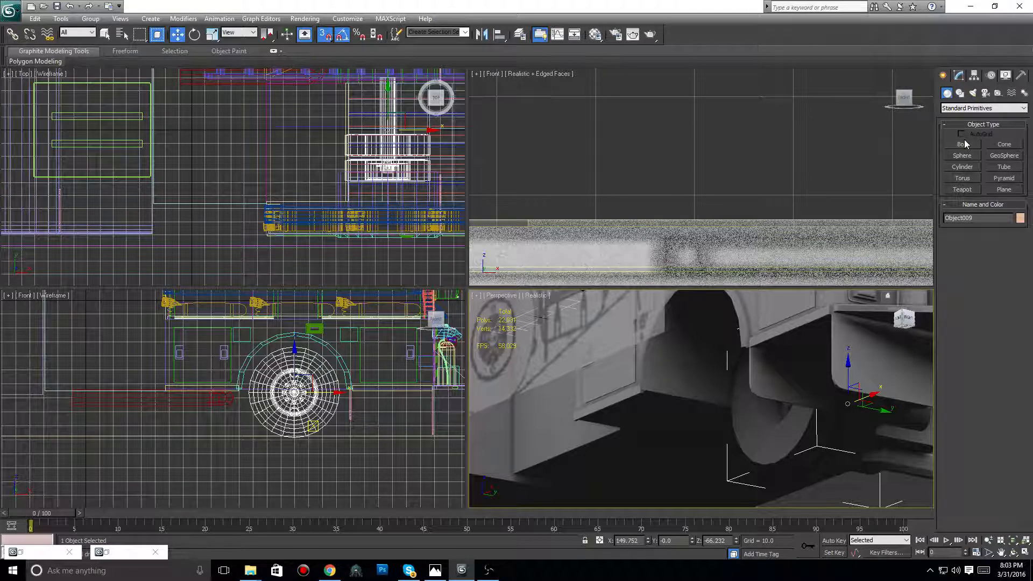
middle_click_drag(802, 387, 788, 445)
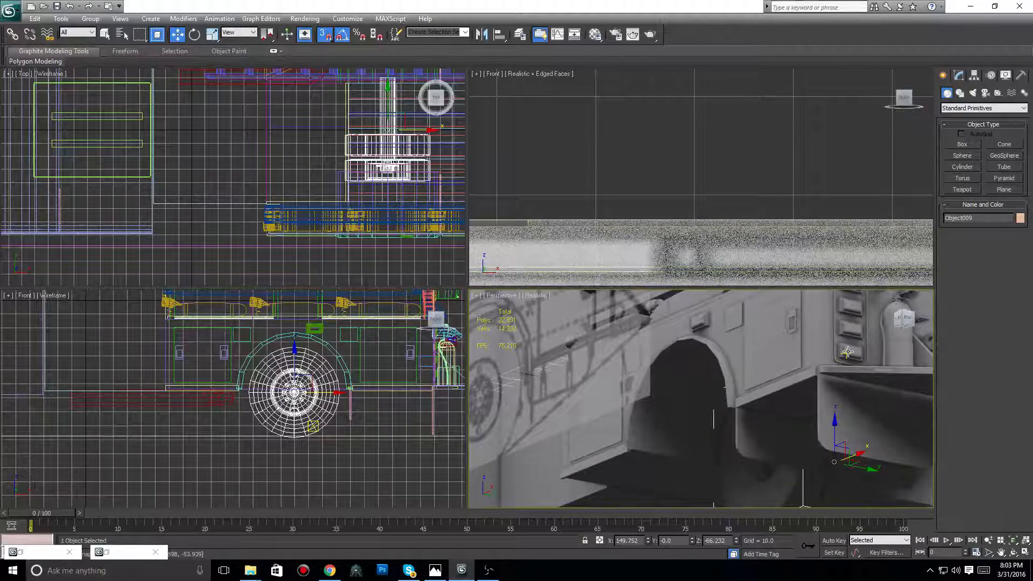
Move only the wheel's pivot in the top view to the outer face of the tire, at about Y -39.67
left_click(974, 75)
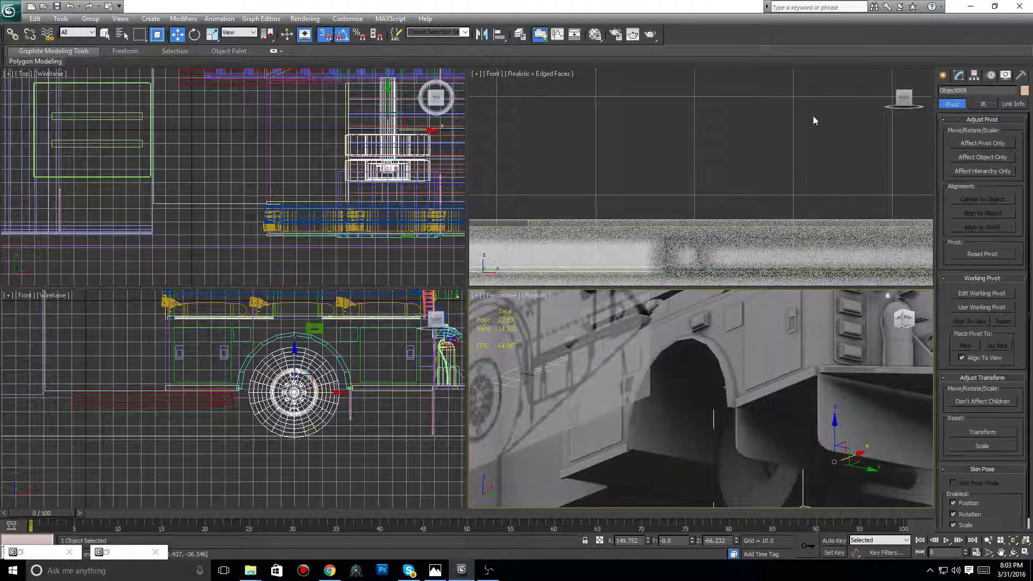
middle_click_drag(337, 154, 235, 167)
left_click(994, 143)
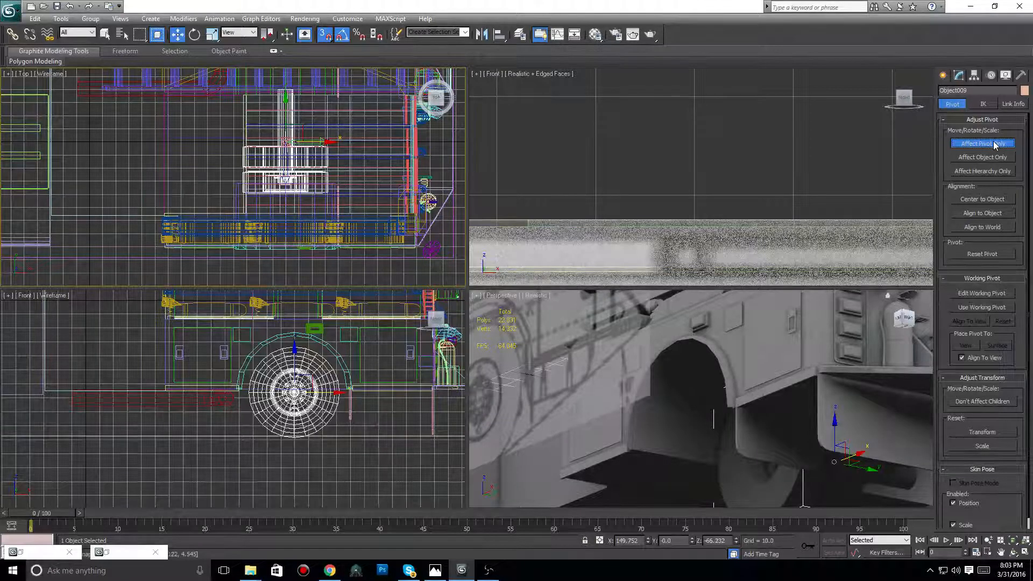
left_click_drag(277, 141, 278, 244)
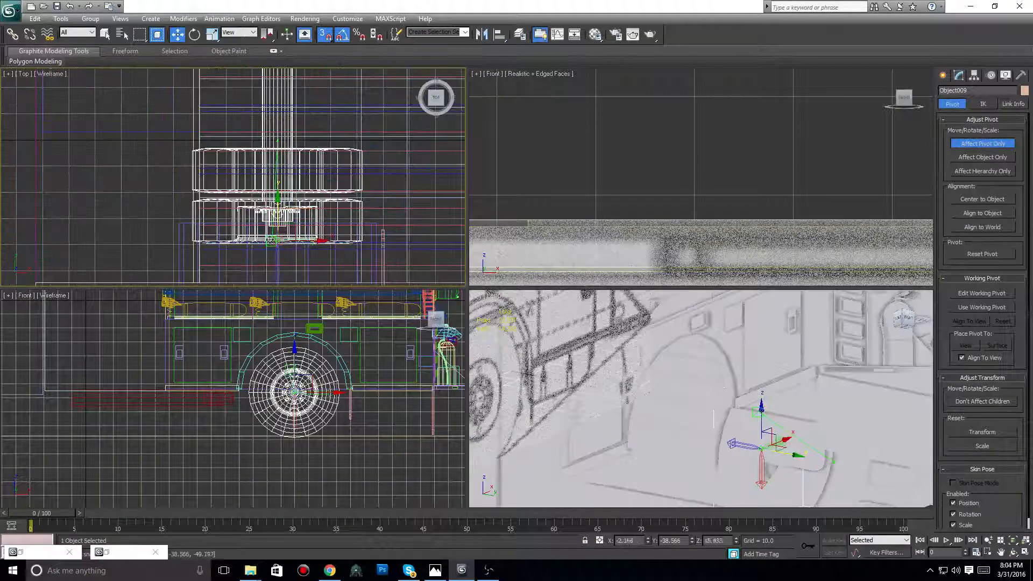
scroll(278, 245, "up", 4)
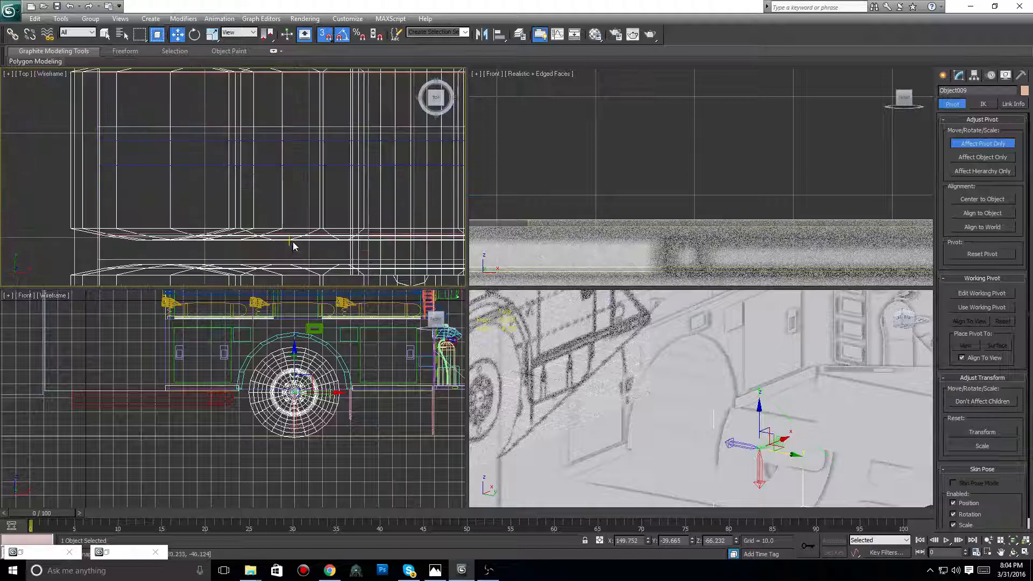
scroll(327, 179, "up", 2)
scroll(327, 179, "up", 2)
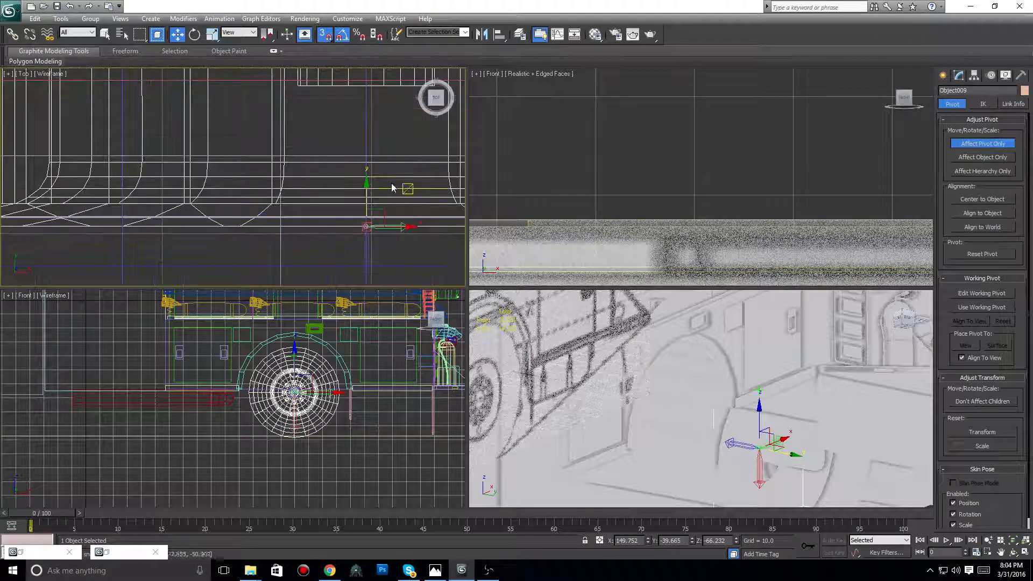
left_click(945, 76)
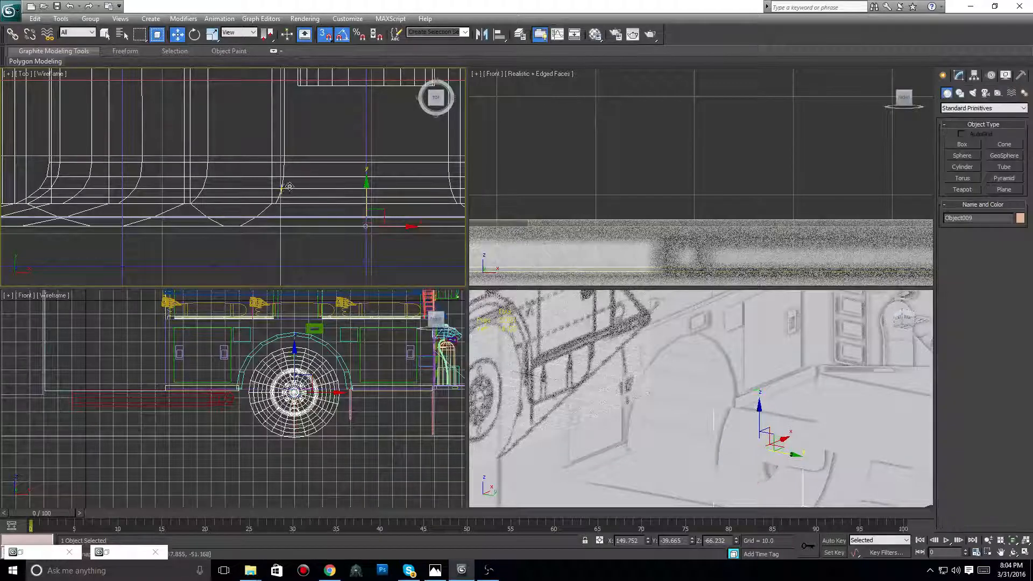
Move the wheel outward in the top view to about Y -79.55, bringing the tire out to the rear fender
scroll(291, 175, "down", 5)
scroll(290, 175, "down", 2)
middle_click_drag(290, 175, 289, 129)
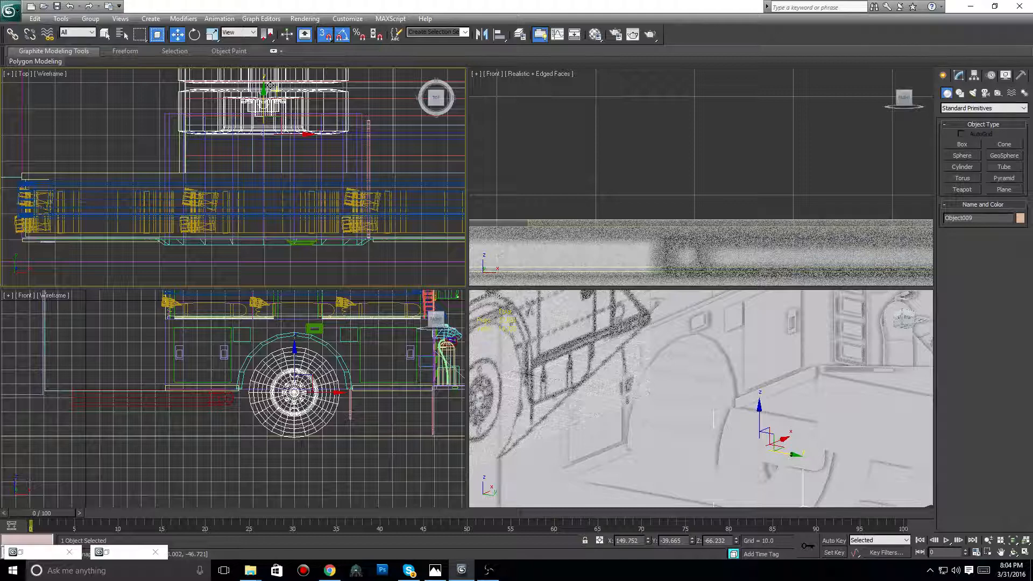
left_click_drag(270, 86, 270, 190)
middle_click_drag(698, 408, 710, 366)
scroll(707, 368, "up", 3)
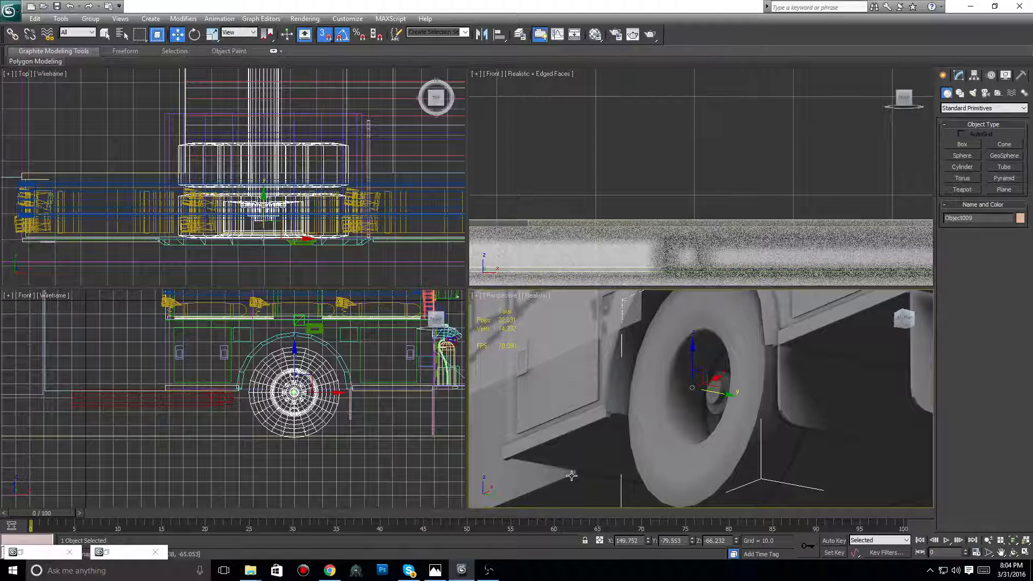
Switch the wireframe front view to the Right view and display it with Realistic shading
left_click(451, 322)
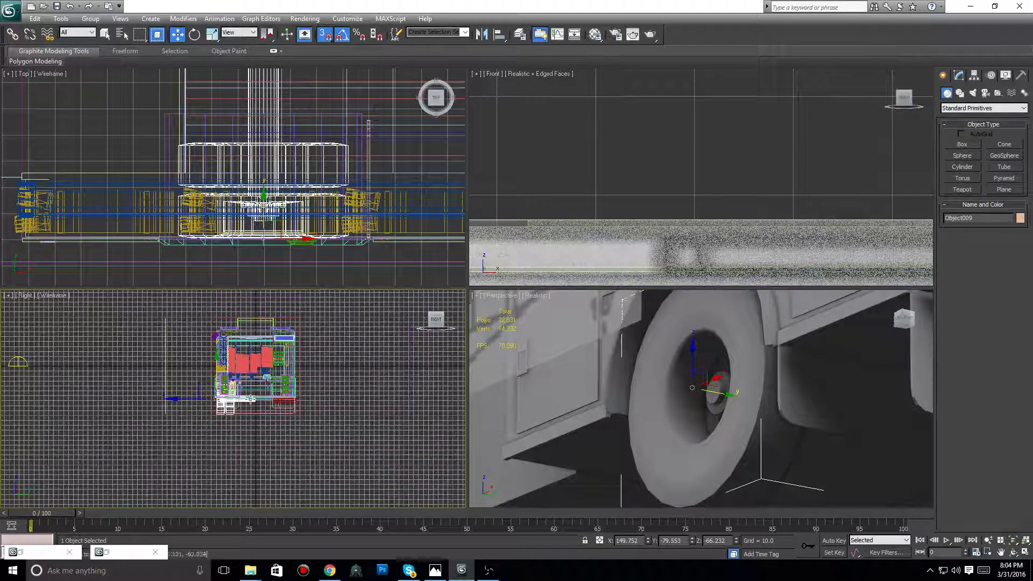
right_click(385, 439)
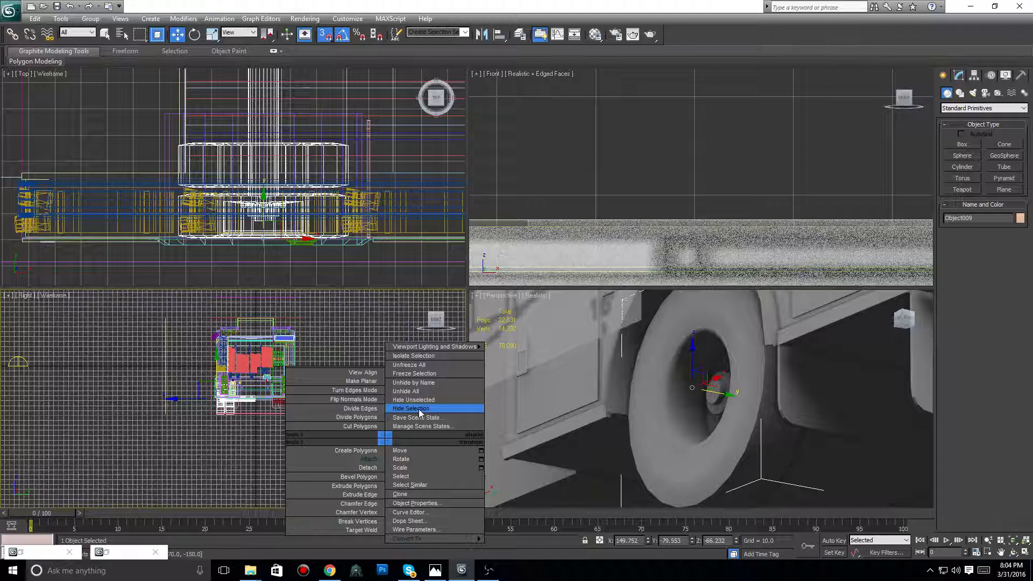
left_click(52, 297)
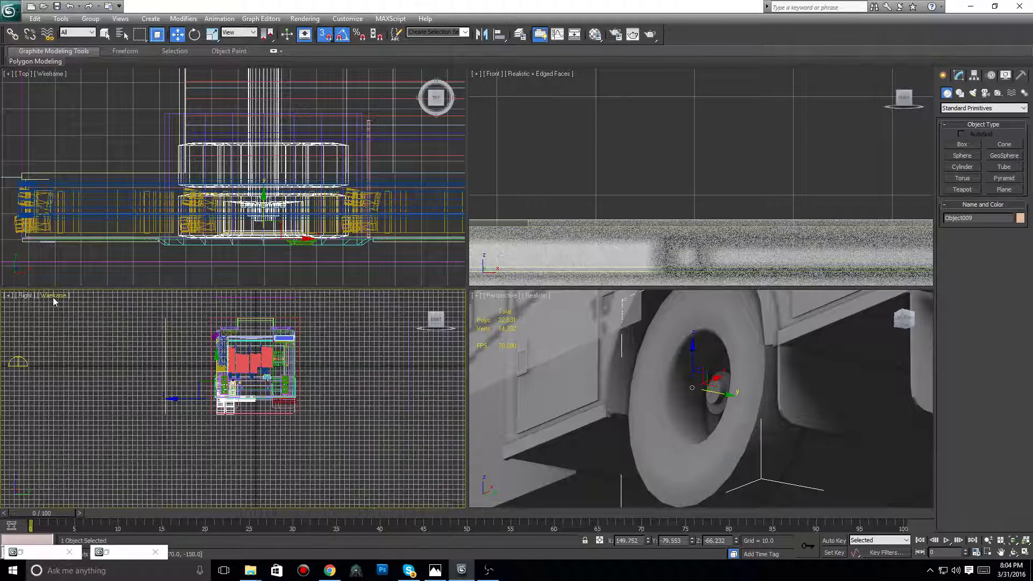
left_click(53, 297)
left_click(105, 307)
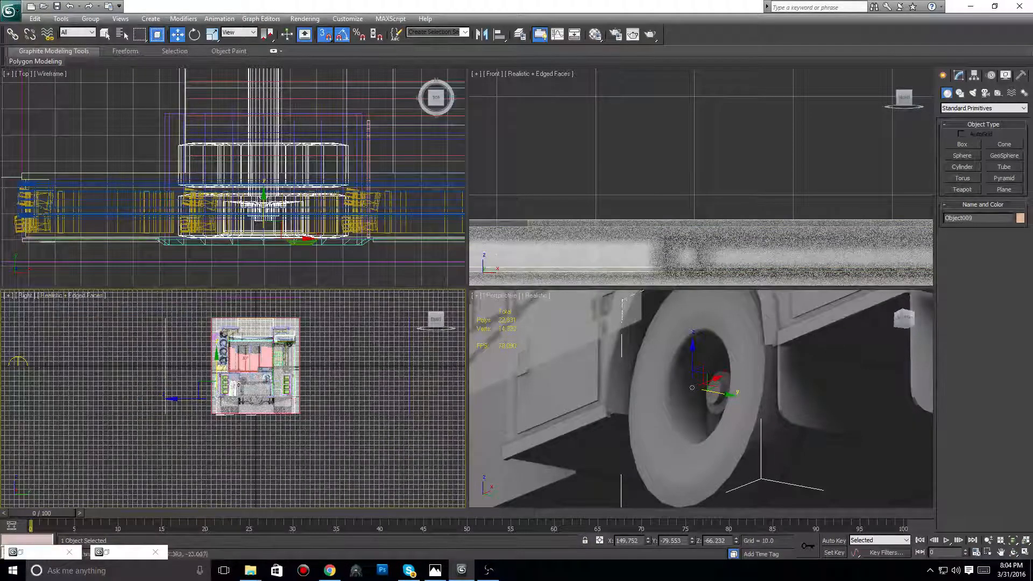
Compare the tires with the rear blueprint, reselect the wheel, and shift it 1.5 units inward from the body edge
scroll(247, 462, "up", 10)
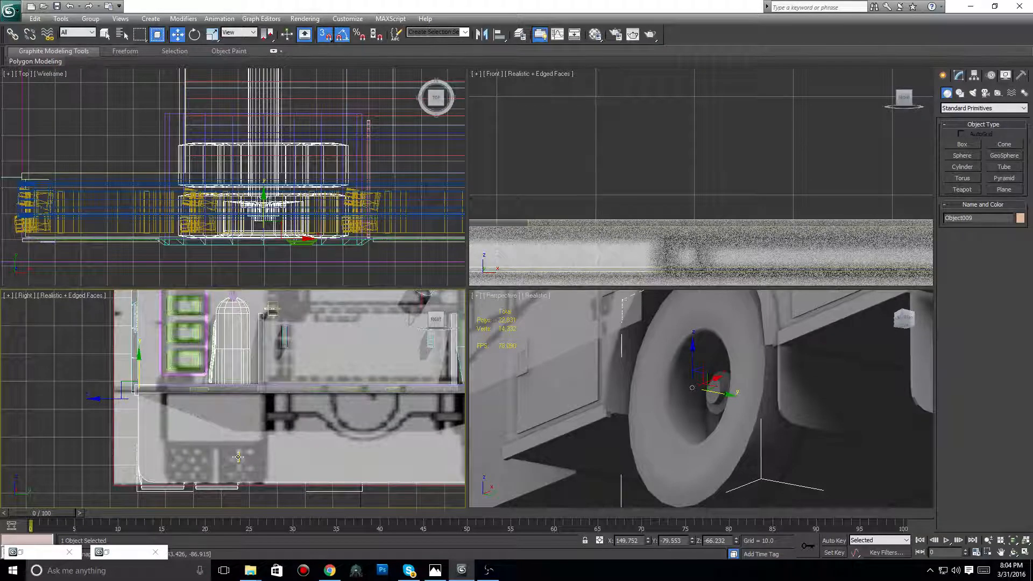
scroll(244, 466, "up", 5)
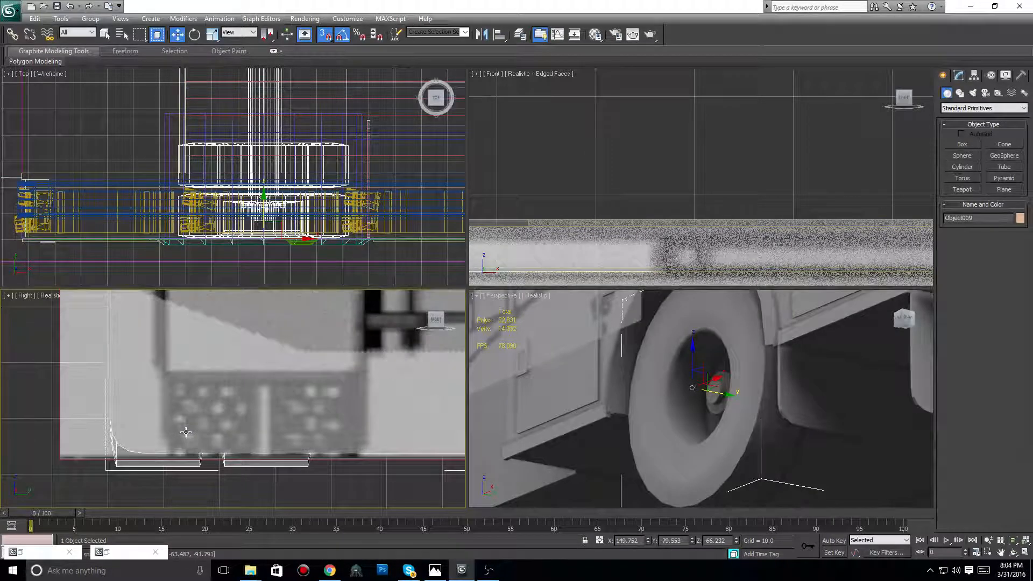
scroll(187, 431, "down", 6)
scroll(215, 443, "up", 4)
middle_click_drag(221, 346, 263, 418)
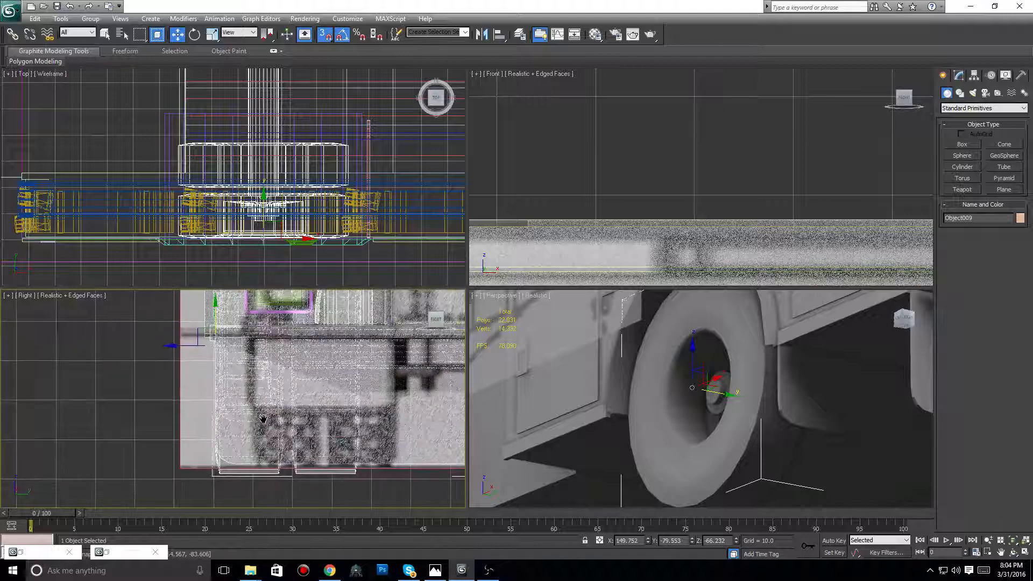
scroll(263, 419, "up", 3)
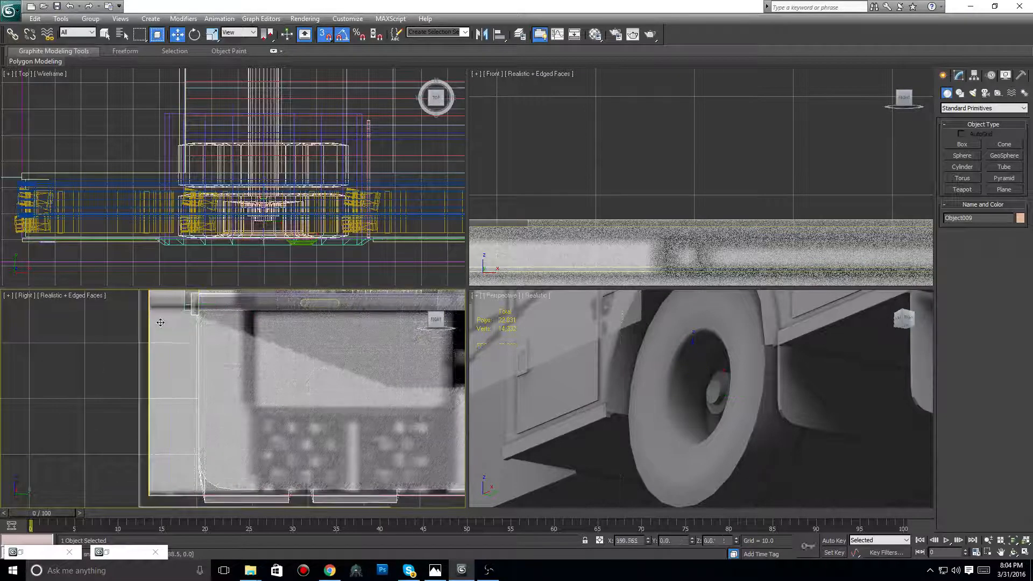
left_click(181, 399)
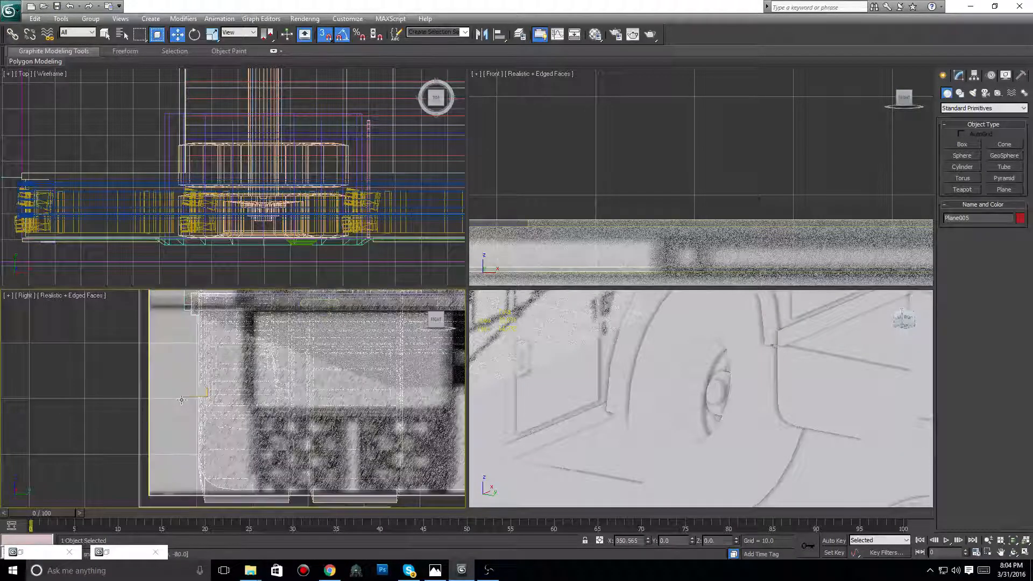
left_click(219, 494)
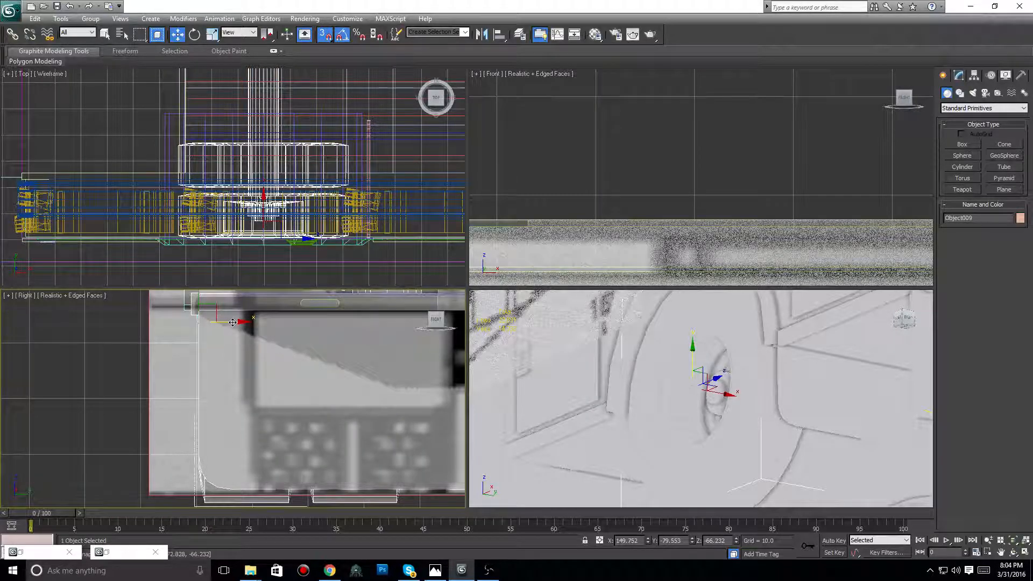
left_click_drag(232, 321, 205, 478)
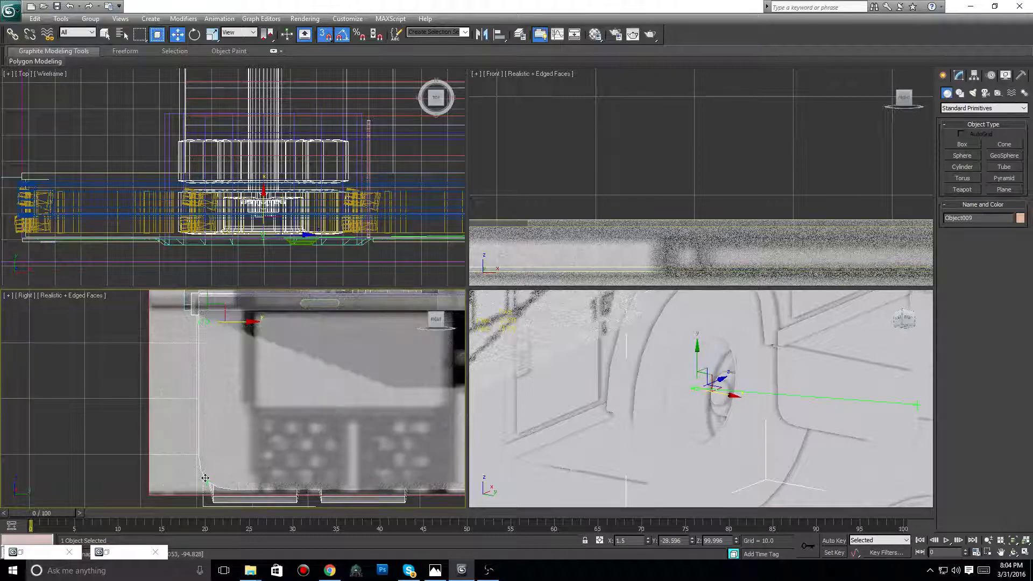
Fine-tune the wheel's sideways position in the Right view to about Y -78.62, aligning the outer tire with the body edge
middle_click_drag(227, 469, 230, 456)
scroll(232, 449, "up", 2)
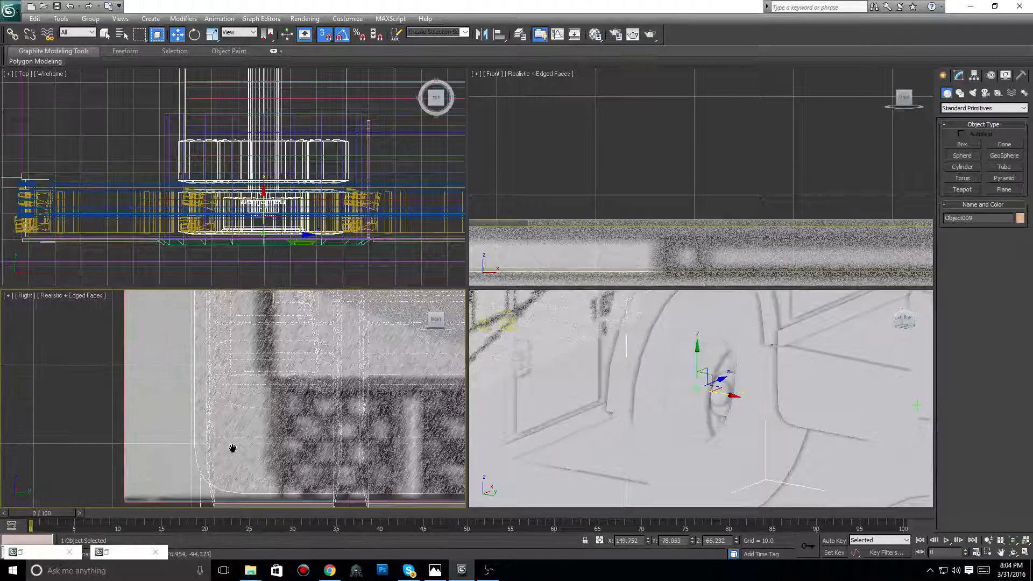
scroll(232, 448, "down", 1)
left_click_drag(249, 297, 206, 455)
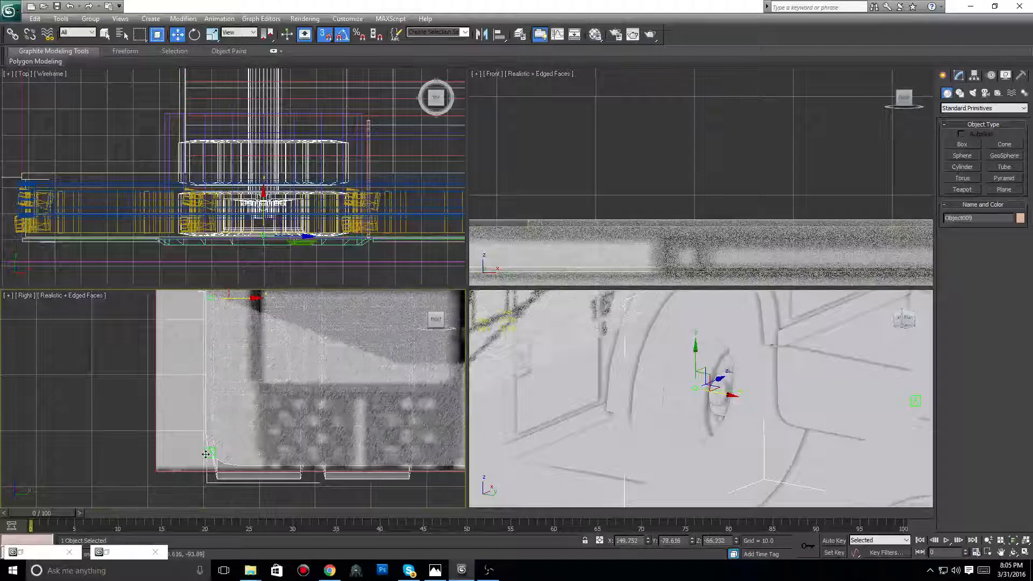
middle_click_drag(392, 469, 224, 456)
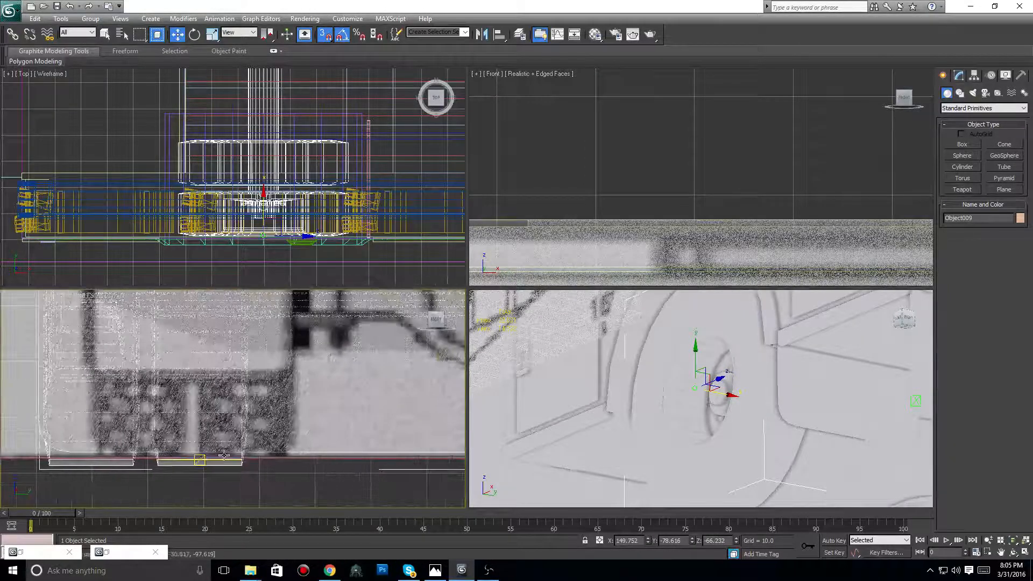
Examine the rear wheel's fit under the arch from several angles and check the fire truck reference photo in Chrome
scroll(224, 456, "down", 3)
middle_click_drag(726, 425, 702, 436)
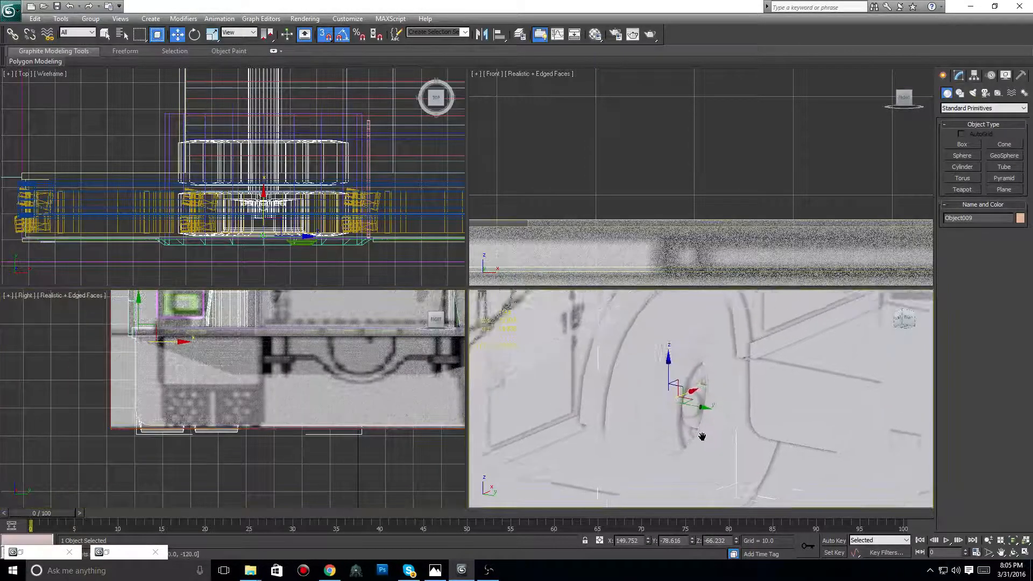
scroll(701, 438, "down", 4)
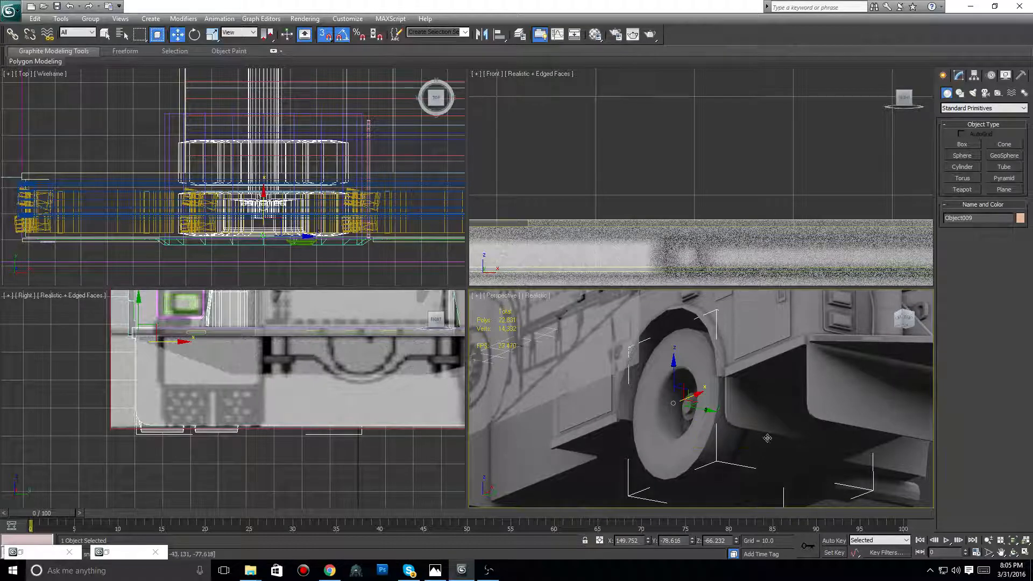
mouse_move(906, 318)
left_mouse_down()
mouse_move(893, 293)
mouse_move(852, 285)
mouse_move(872, 280)
mouse_move(866, 273)
left_mouse_up()
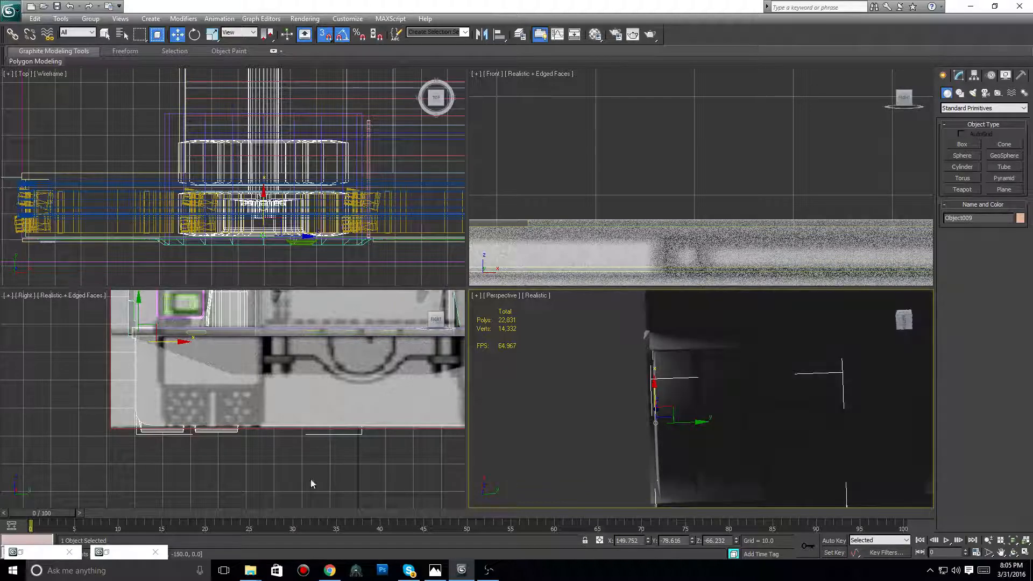
left_click(330, 570)
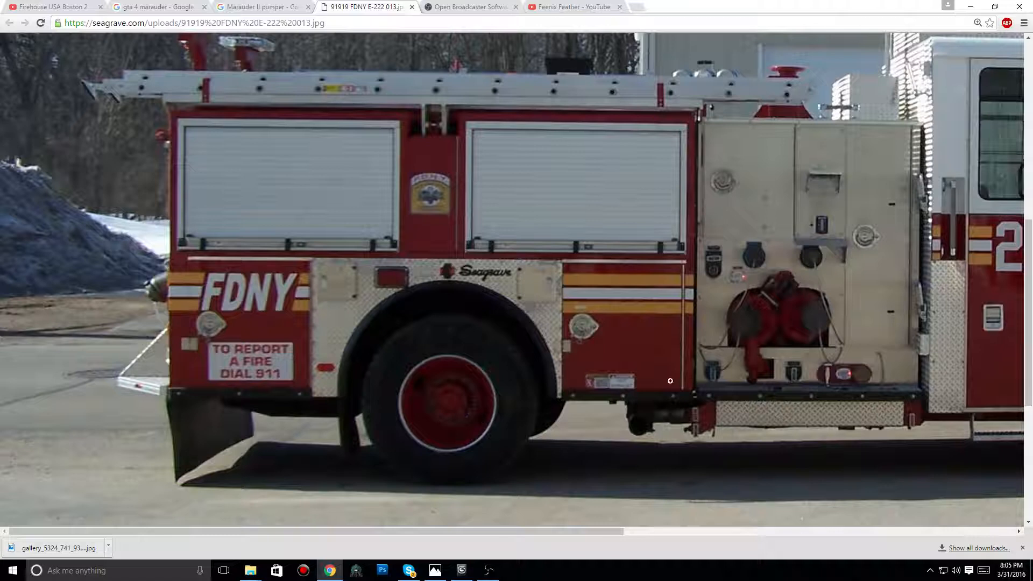
left_click(970, 6)
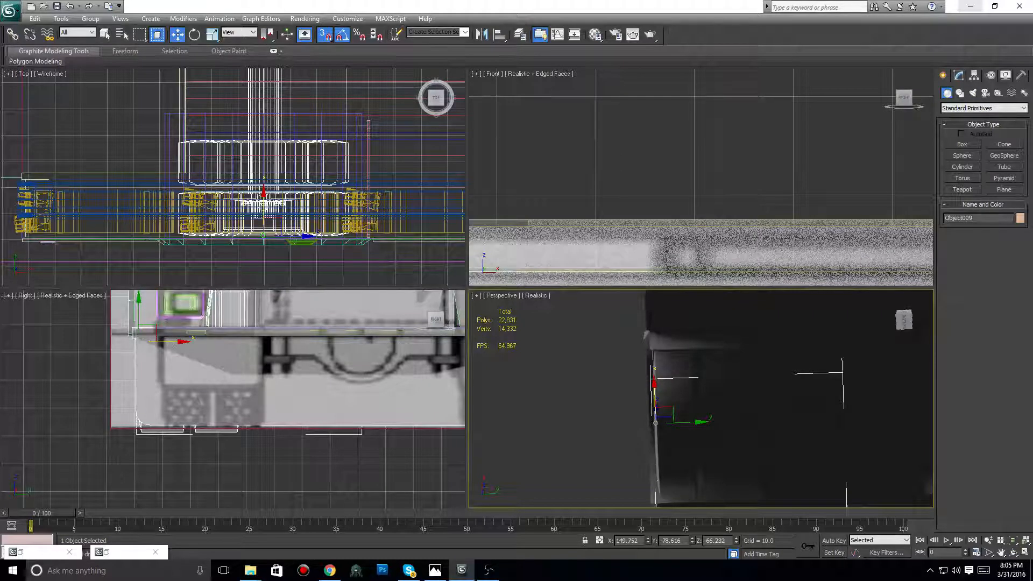
Compare the wheel's sideways placement with the tires in the rear blueprint and with the body in the Perspective view
scroll(384, 407, "up", 8)
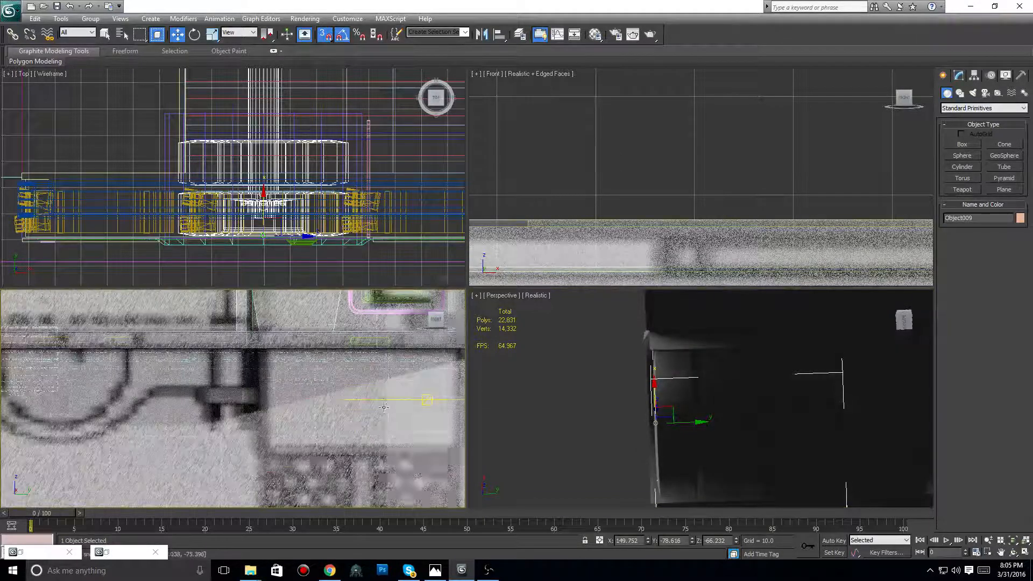
middle_click_drag(384, 407, 252, 443)
middle_click_drag(365, 435, 317, 358)
scroll(207, 438, "down", 4)
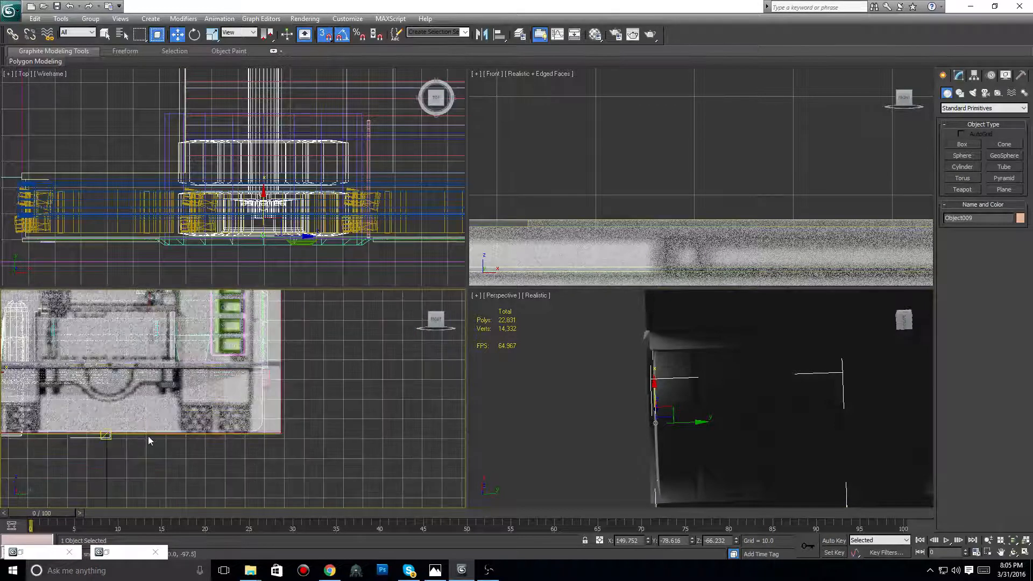
middle_click_drag(156, 438, 232, 438)
mouse_move(704, 439)
middle_mouse_down()
mouse_move(618, 436)
mouse_move(654, 448)
middle_mouse_up()
left_click_drag(904, 321, 926, 352)
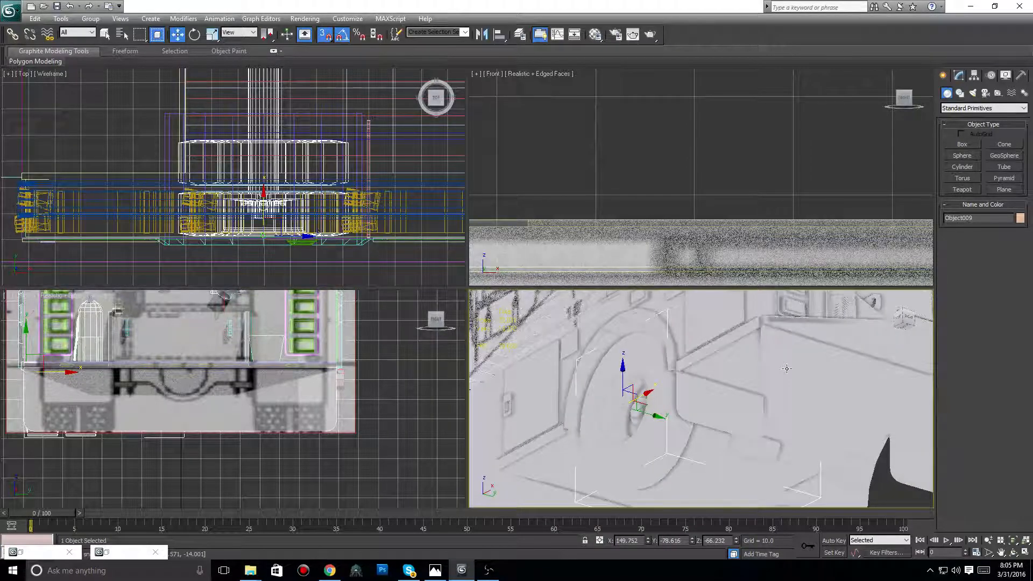
Clone the rear wheel as a copy and rotate the copy 180 degrees so it faces the opposite side
key("ctrl+v")
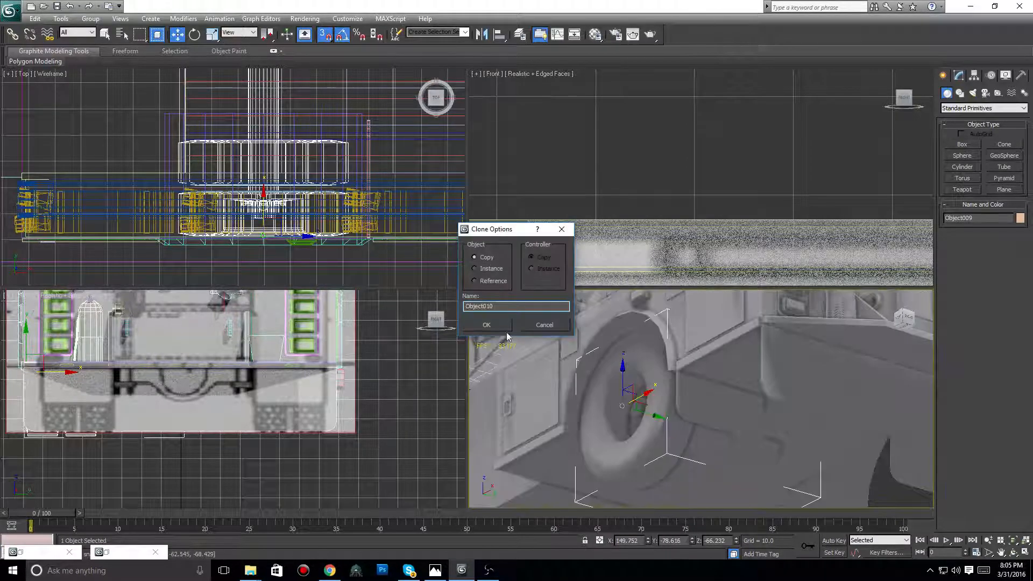
left_click(490, 327)
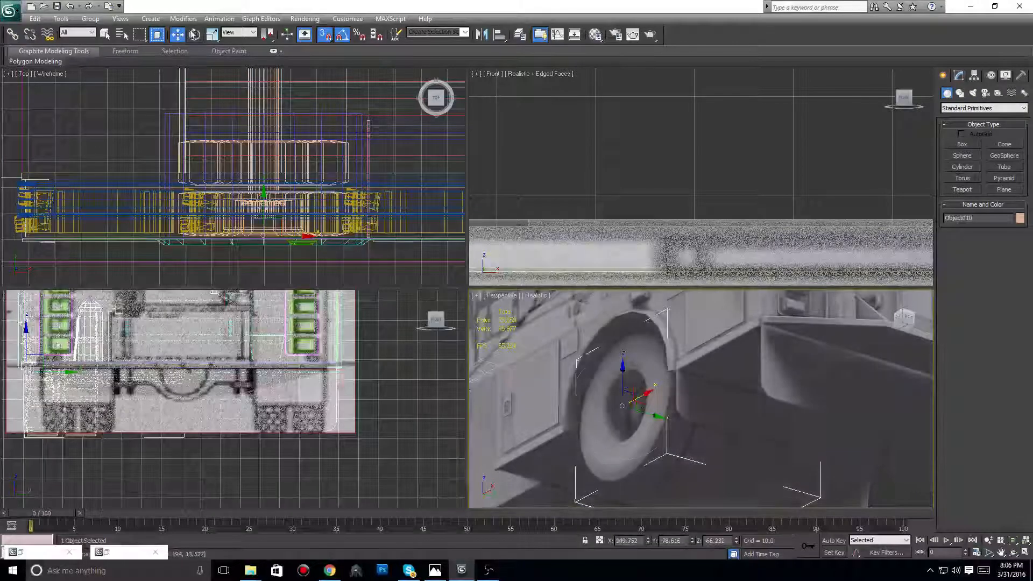
key("e")
middle_click_drag(137, 373, 196, 368)
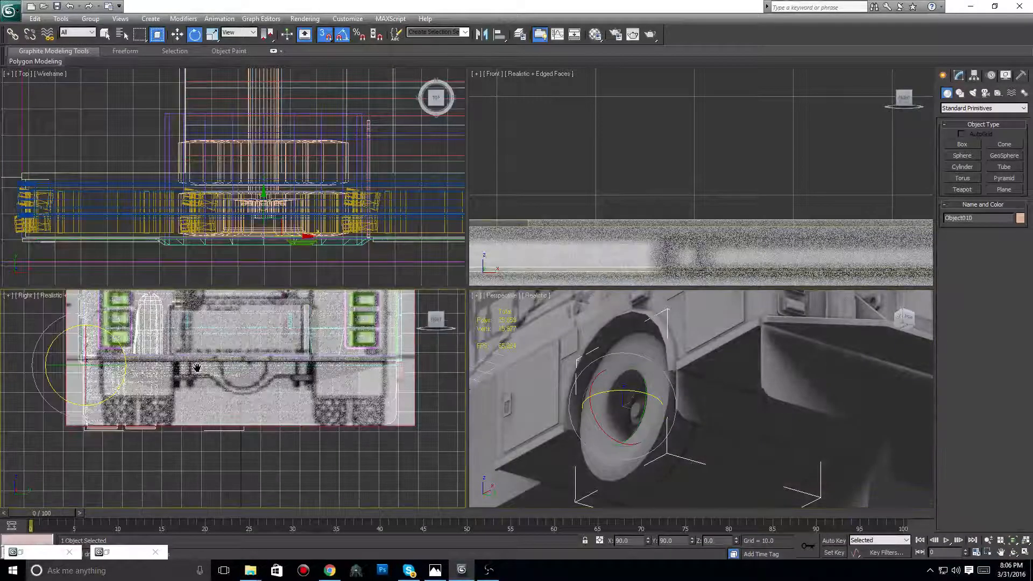
left_click_drag(197, 368, 156, 370)
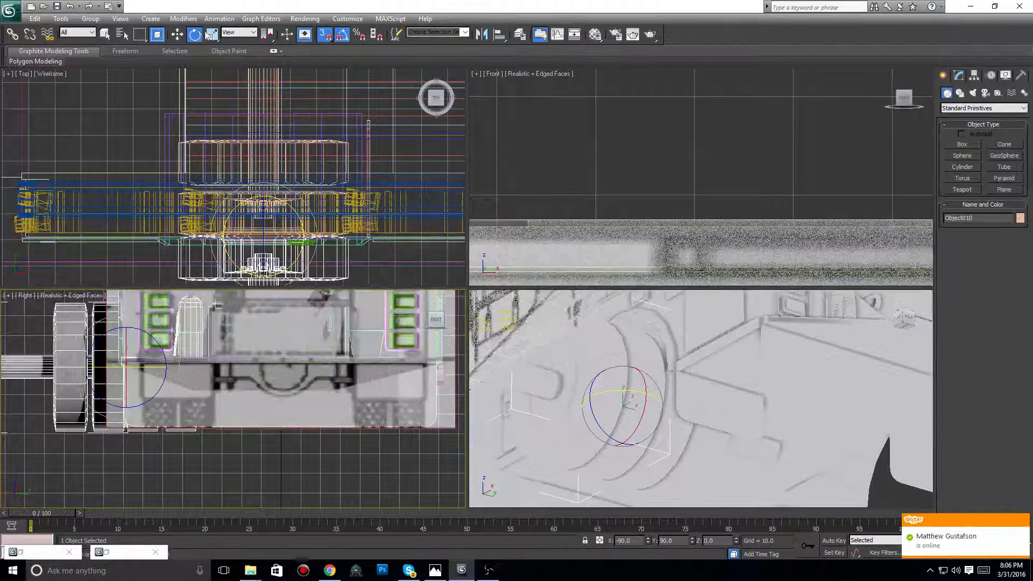
Move the copied wheel across the truck in the Right view to about Y 78.70, beneath the opposite body edge
left_click(177, 34)
middle_click_drag(201, 398, 185, 404)
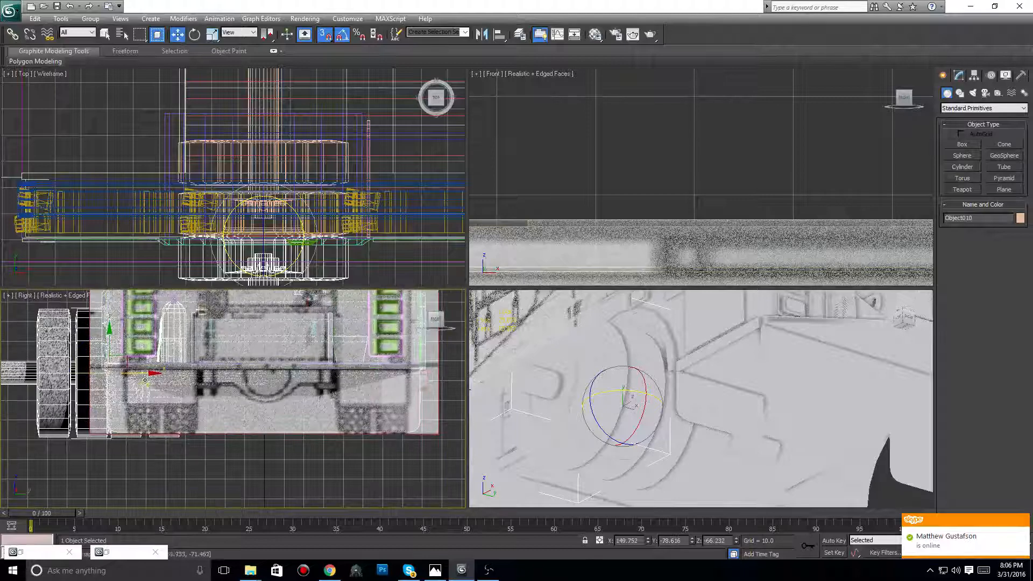
left_click_drag(126, 374, 418, 403)
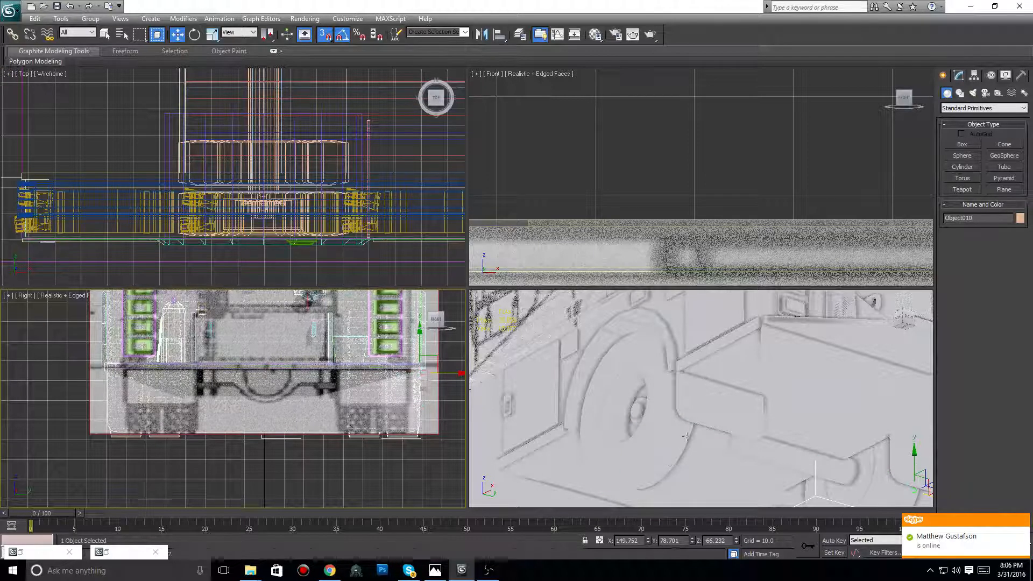
Check the original wheel's Y coordinate and set the copied wheel's Y position to the mirrored value 78.616
middle_click_drag(682, 431, 602, 364)
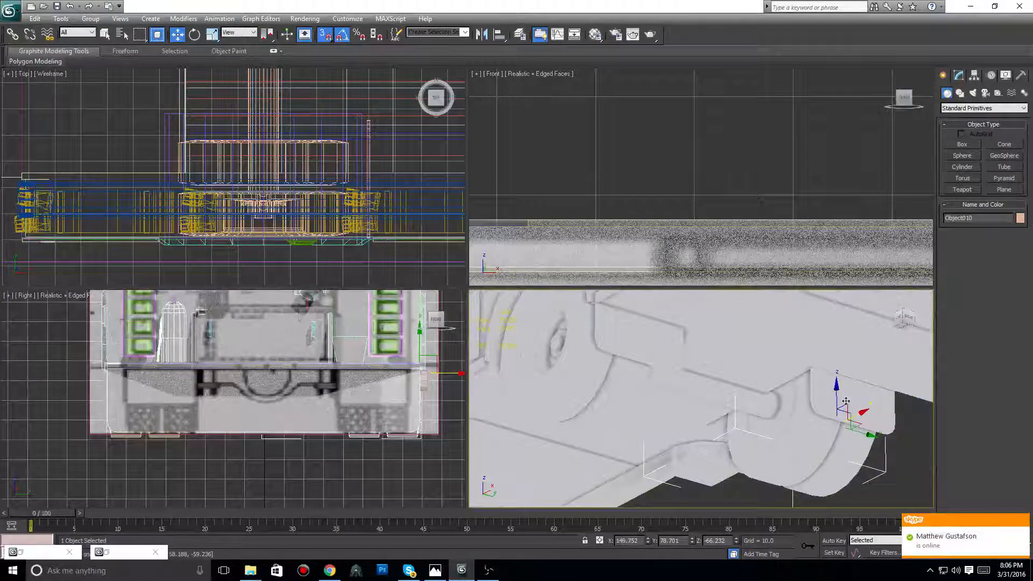
left_click(608, 389)
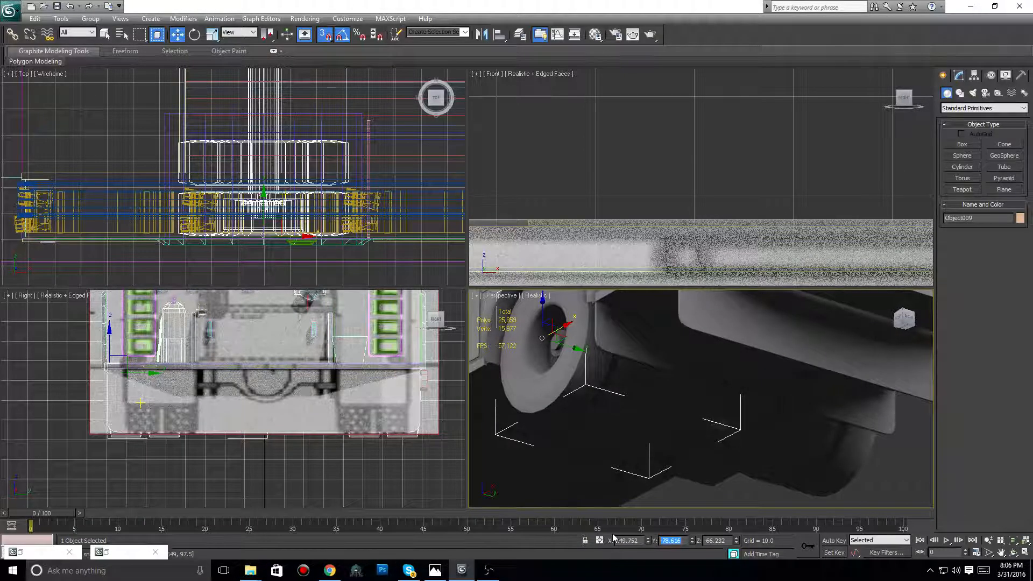
left_click(847, 452)
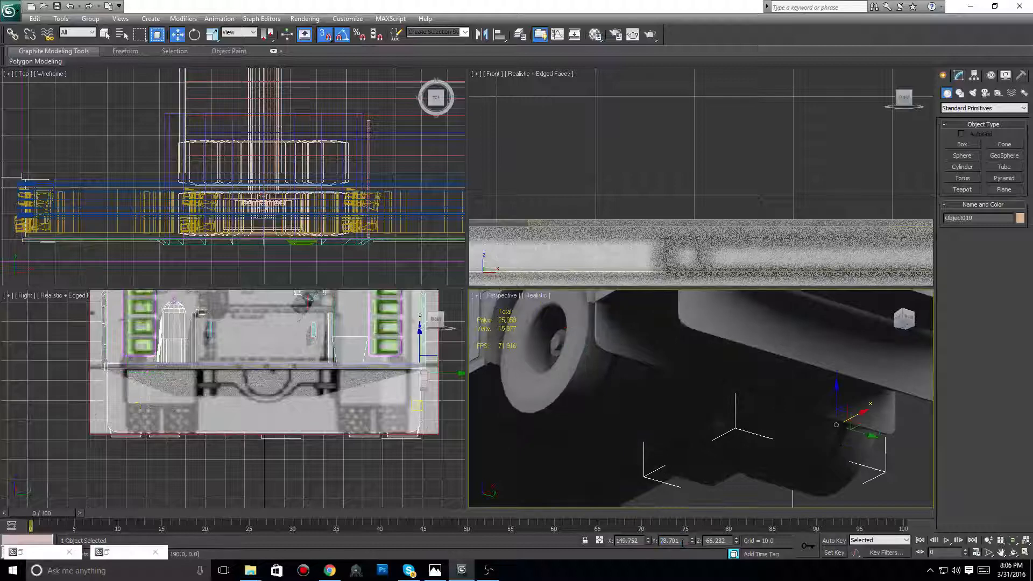
left_click(682, 541)
type("-78.616")
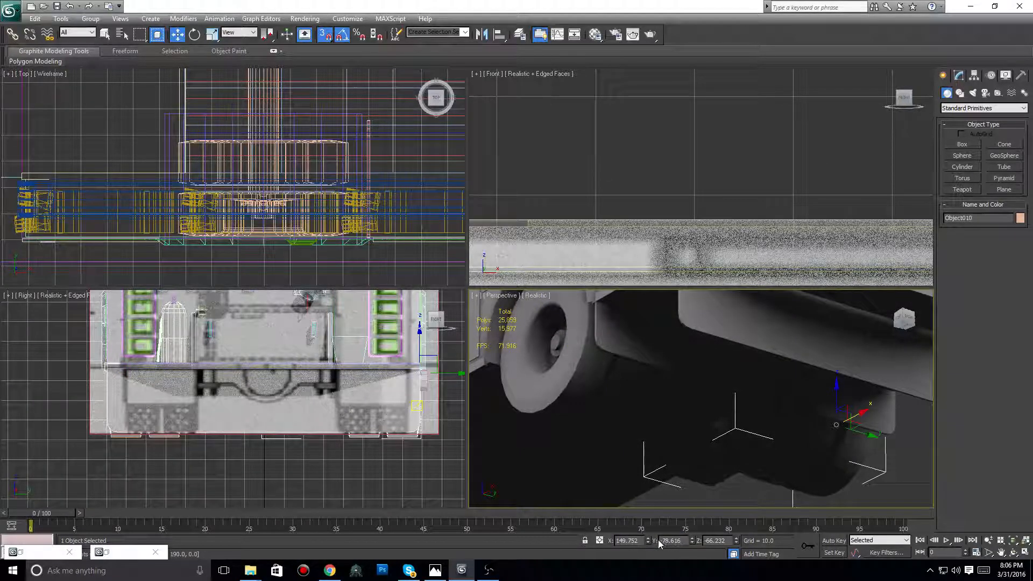
key("Return")
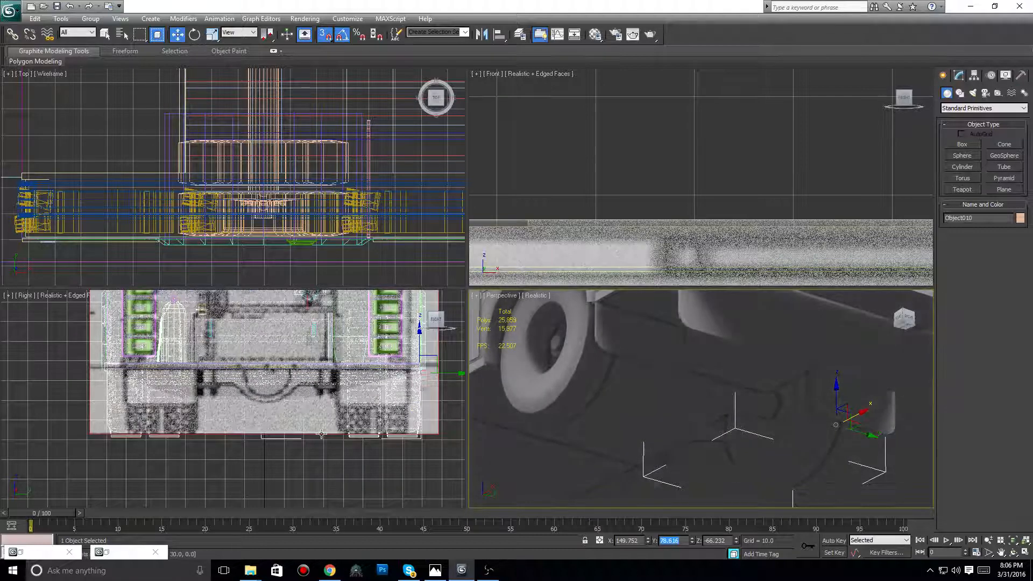
Examine the copied wheel's alignment with the blueprint tires and body edge from the rear and from underneath
scroll(295, 376, "up", 5)
scroll(295, 376, "up", 5)
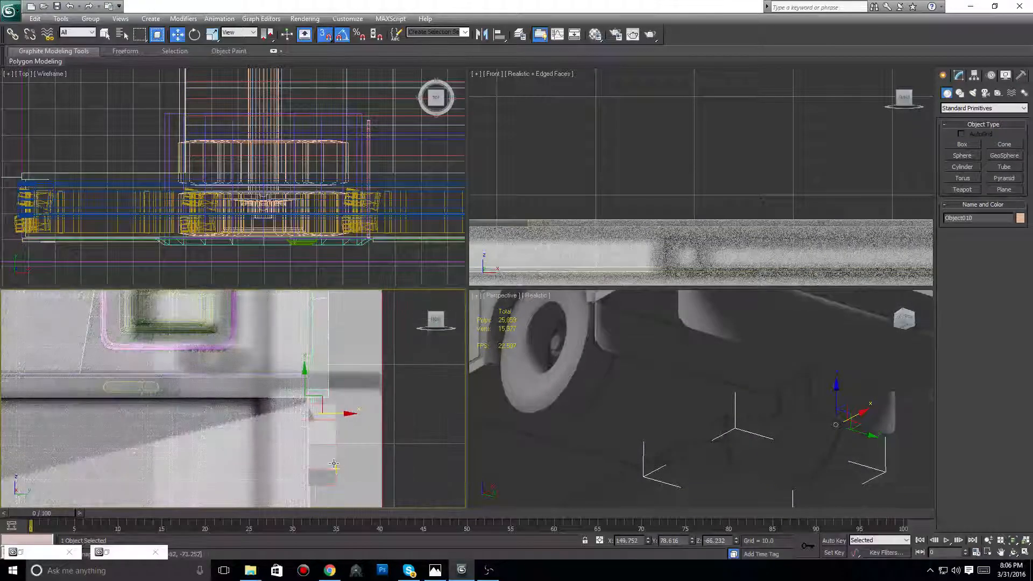
scroll(305, 455, "down", 8)
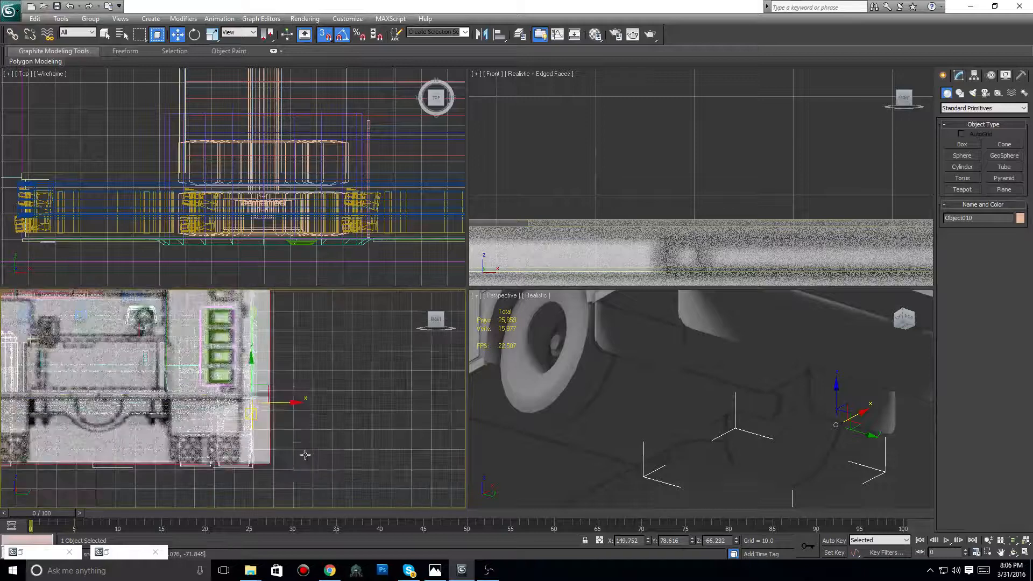
middle_click_drag(195, 464, 361, 464)
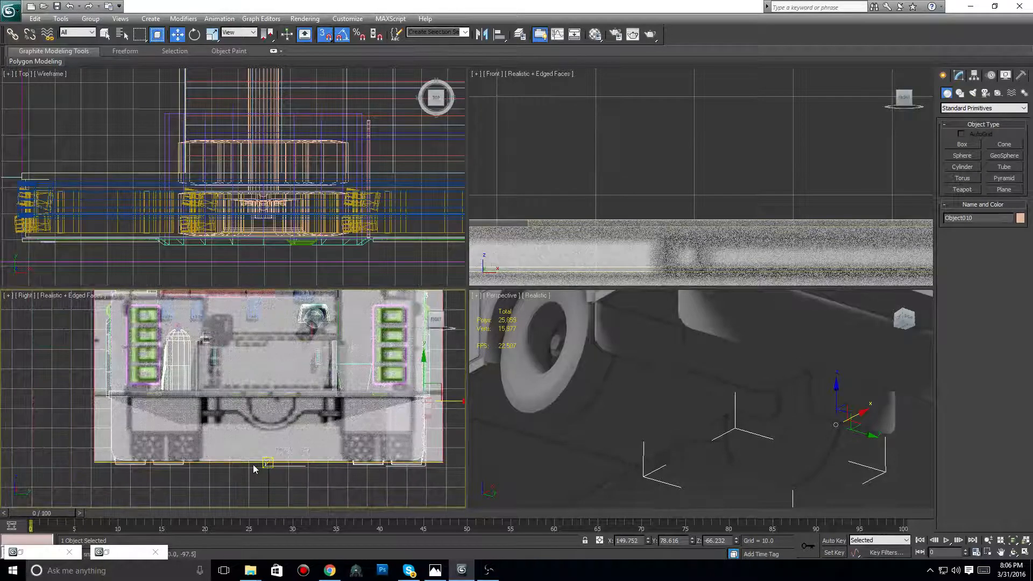
middle_click_drag(732, 472, 732, 451)
scroll(732, 450, "down", 3)
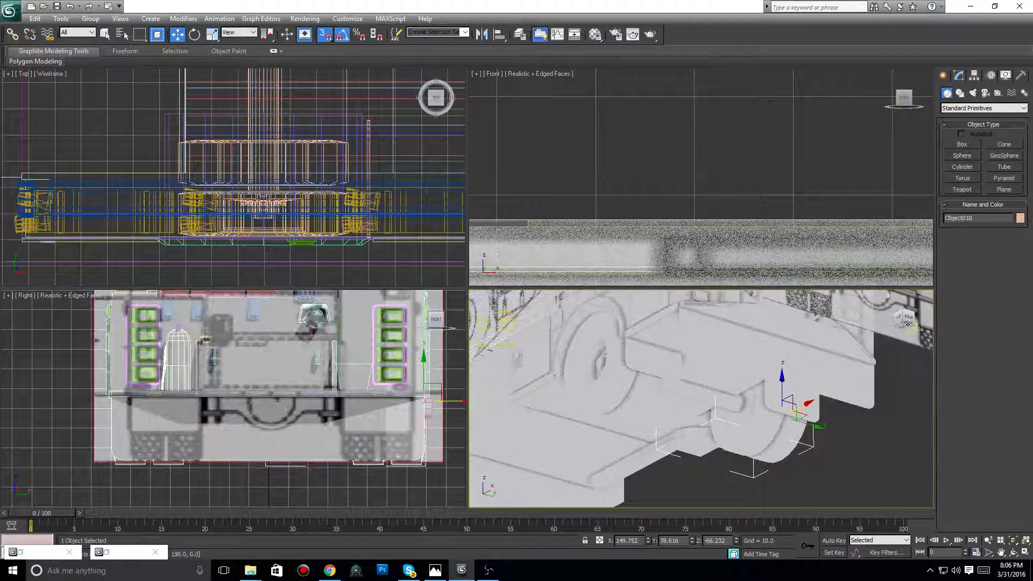
left_click(905, 327)
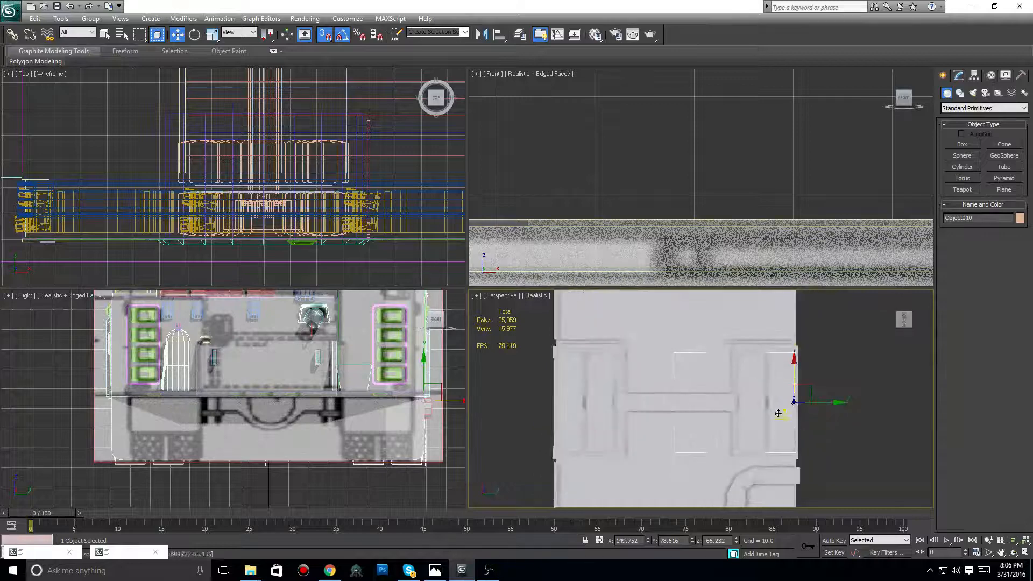
middle_click_drag(777, 413, 614, 396)
scroll(741, 409, "up", 3)
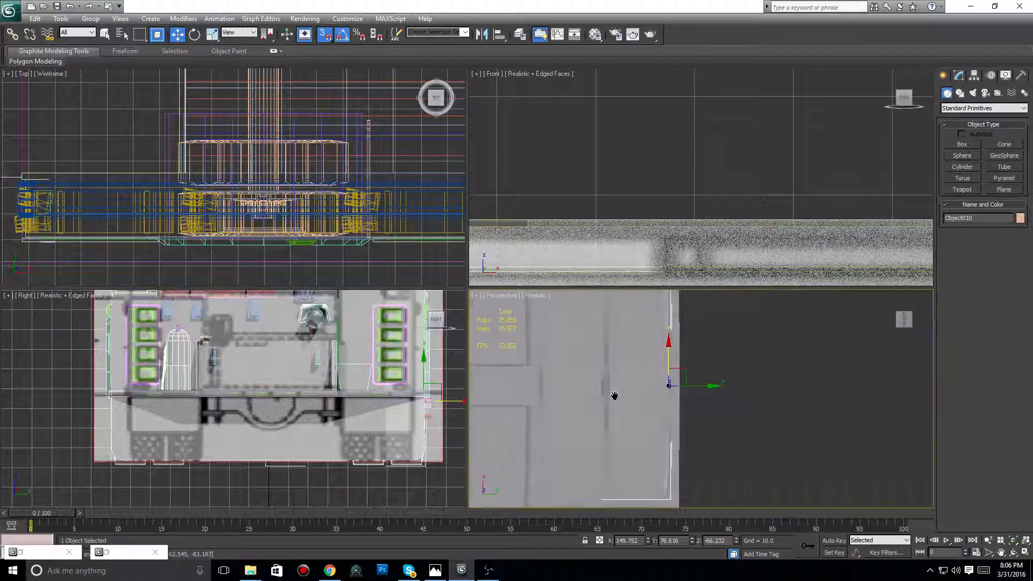
middle_click_drag(680, 384, 693, 495)
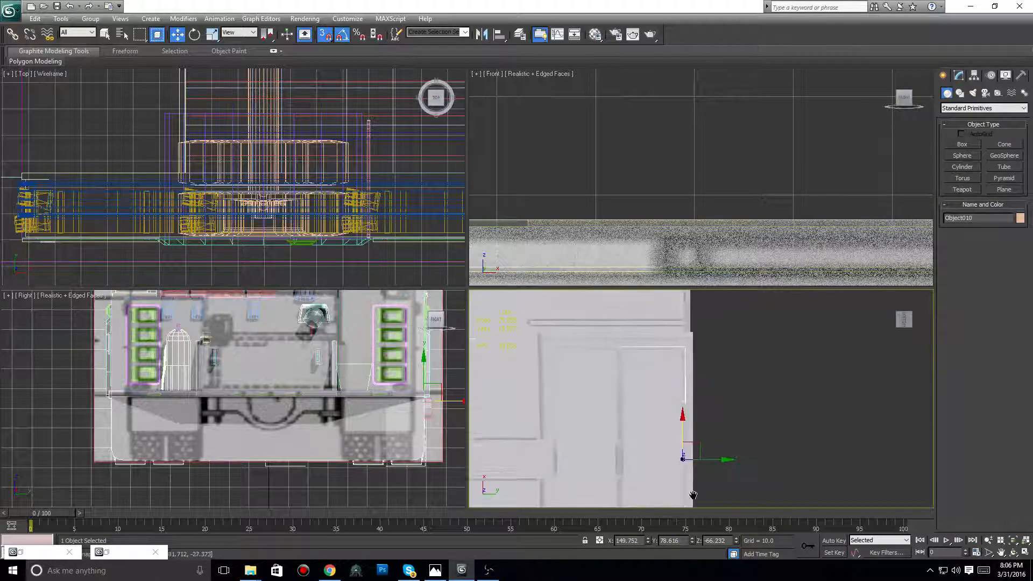
middle_click_drag(695, 380, 672, 429)
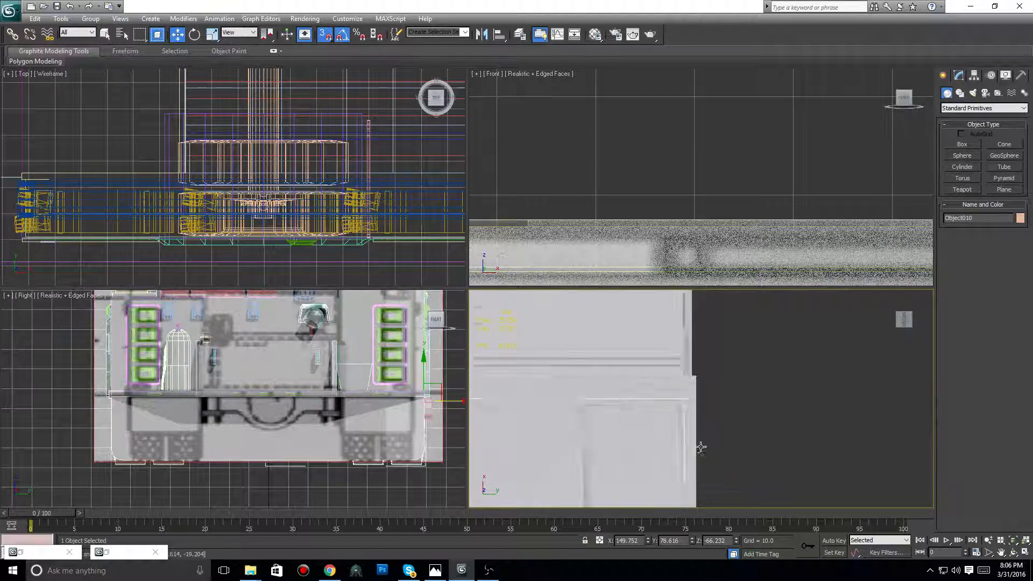
Turn on Edged Faces in the Perspective view to show the tire and fender edges from underneath
left_click(536, 296)
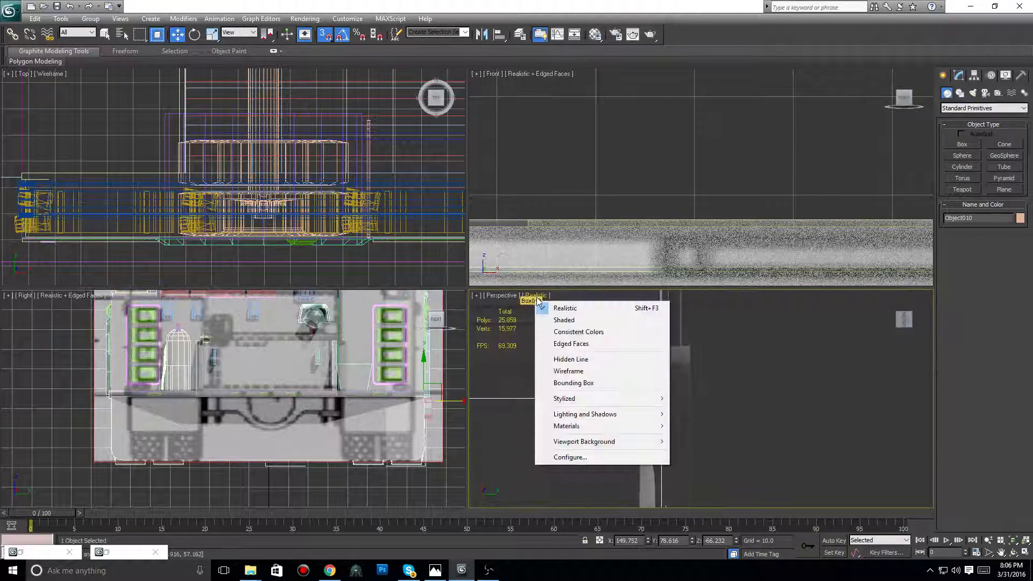
left_click(573, 343)
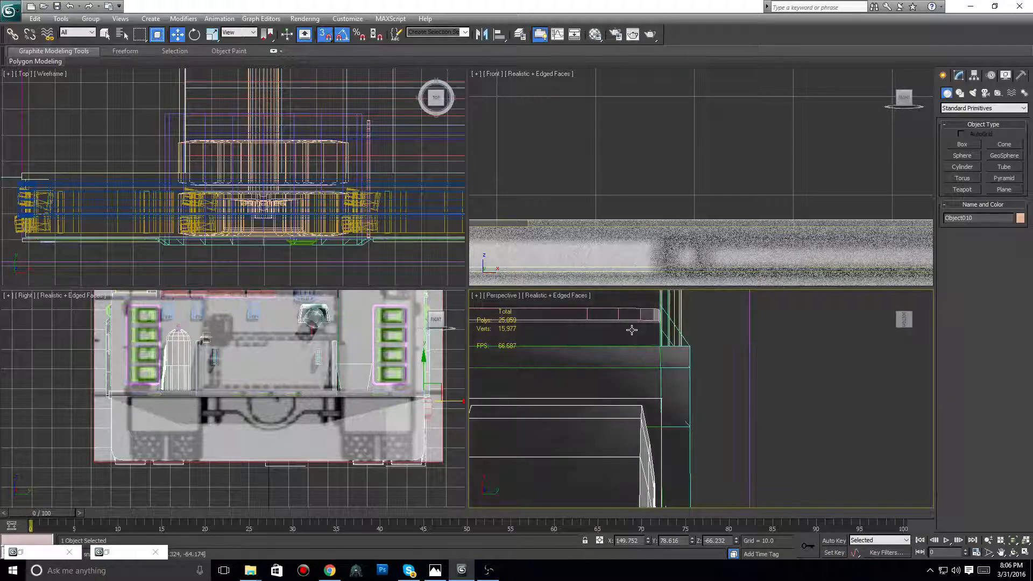
middle_click_drag(631, 329, 721, 375)
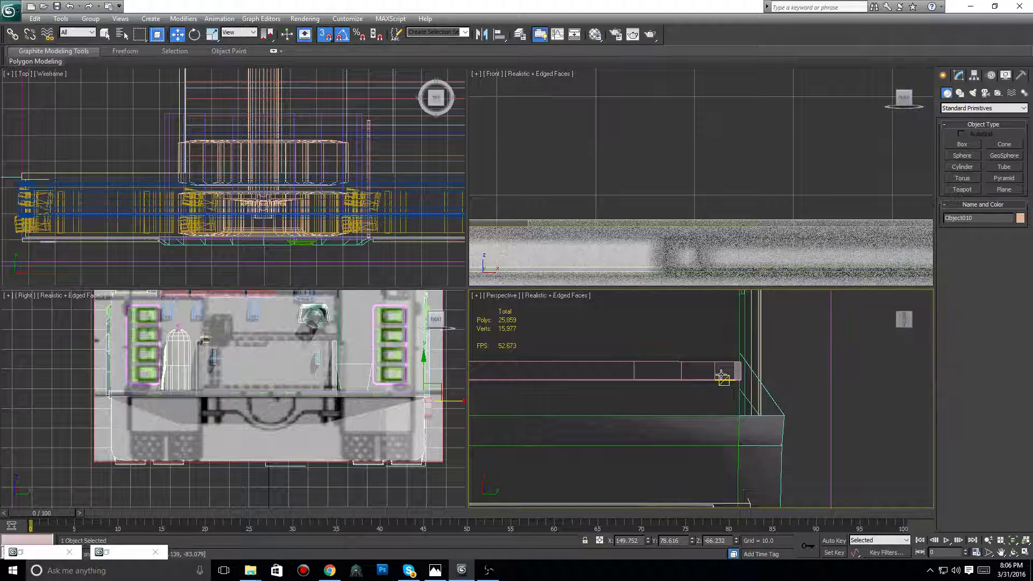
scroll(721, 375, "down", 8)
scroll(728, 450, "up", 3)
middle_click_drag(722, 457, 712, 420)
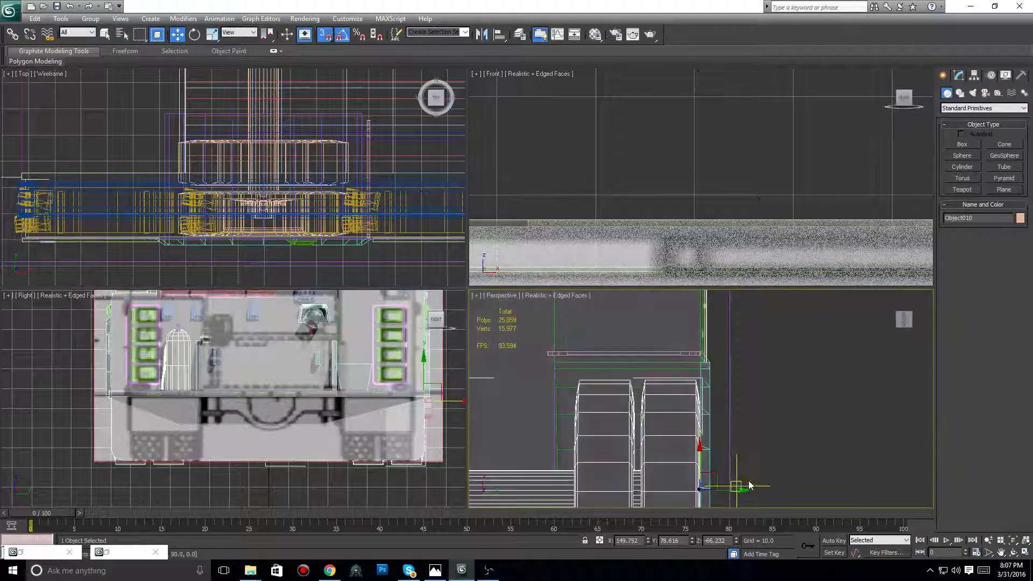
Try to shift the copied wheel outward past the body edge
scroll(742, 490, "up", 5)
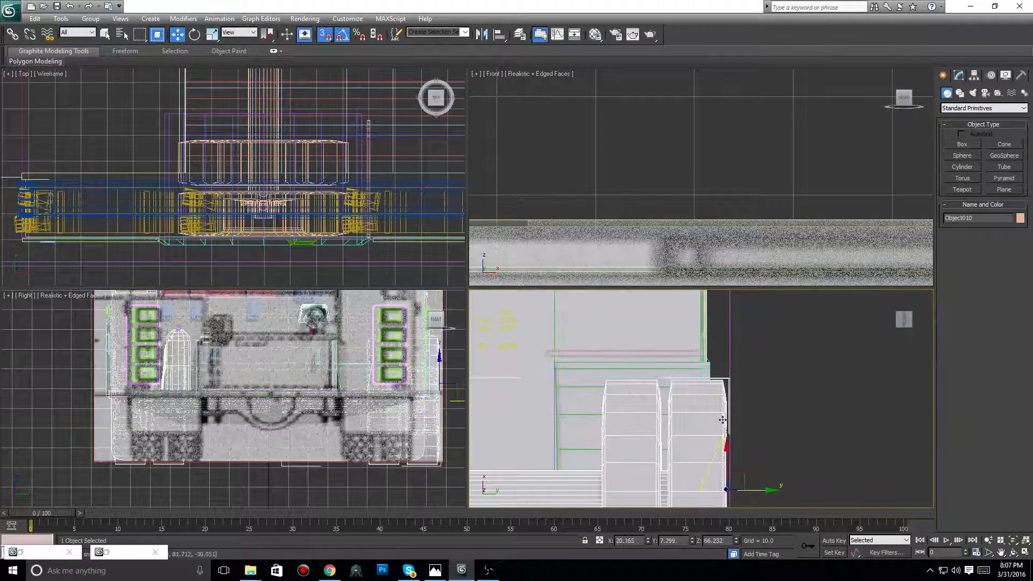
left_click_drag(705, 298, 695, 302)
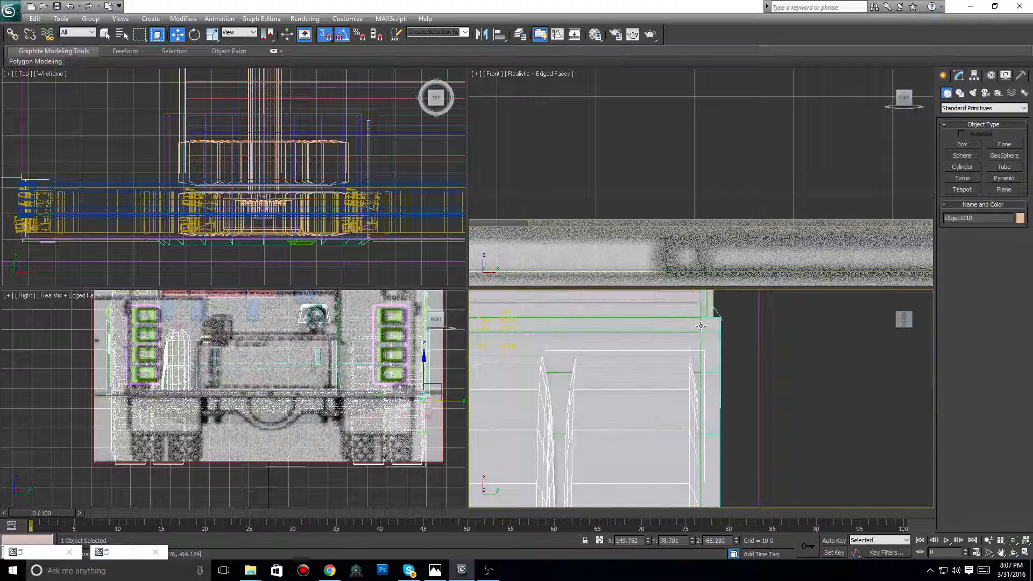
Maximize the Perspective view and snap the copied rear wheel outward along Y to the body edge above the fender
middle_click_drag(720, 409, 707, 415)
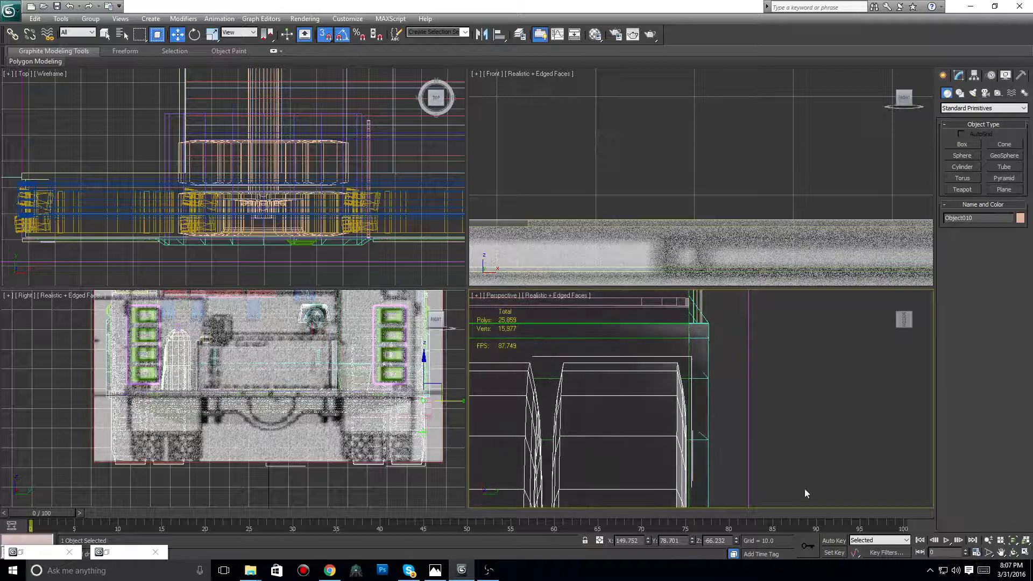
left_click(1024, 553)
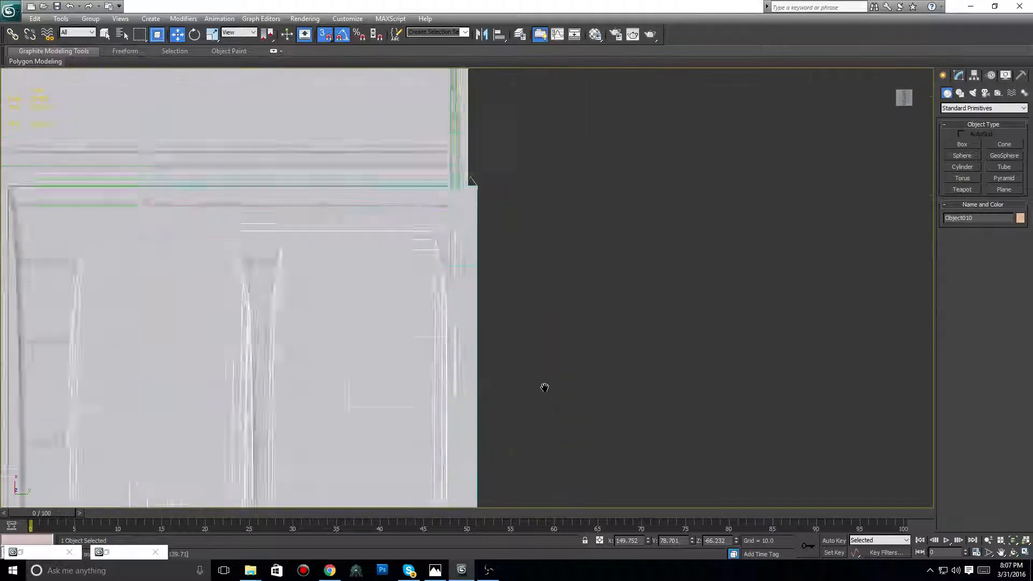
mouse_move(544, 385)
middle_mouse_down()
mouse_move(511, 371)
mouse_move(519, 361)
mouse_move(536, 372)
middle_mouse_up()
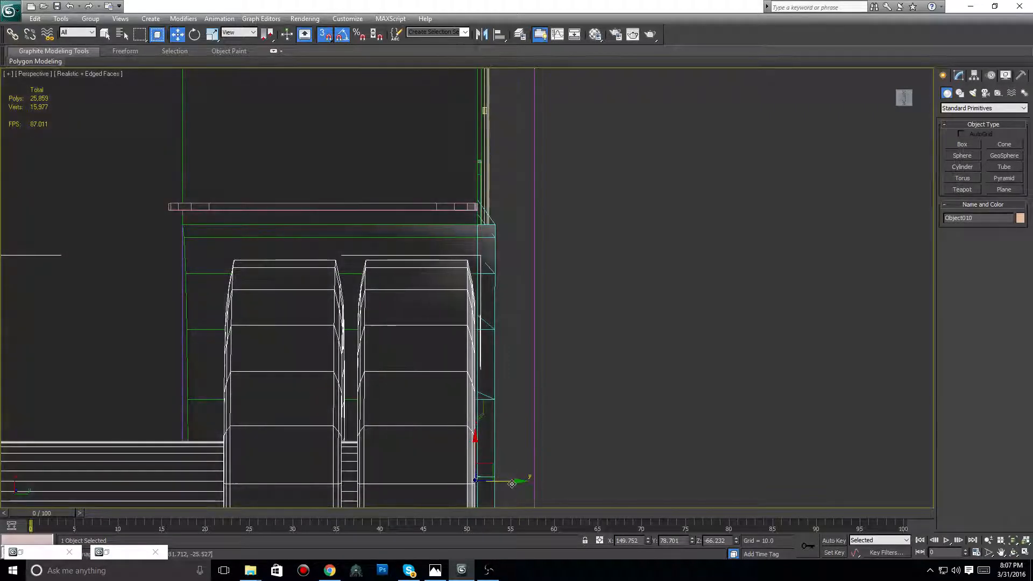
left_click(475, 195)
left_click_drag(475, 195, 474, 201)
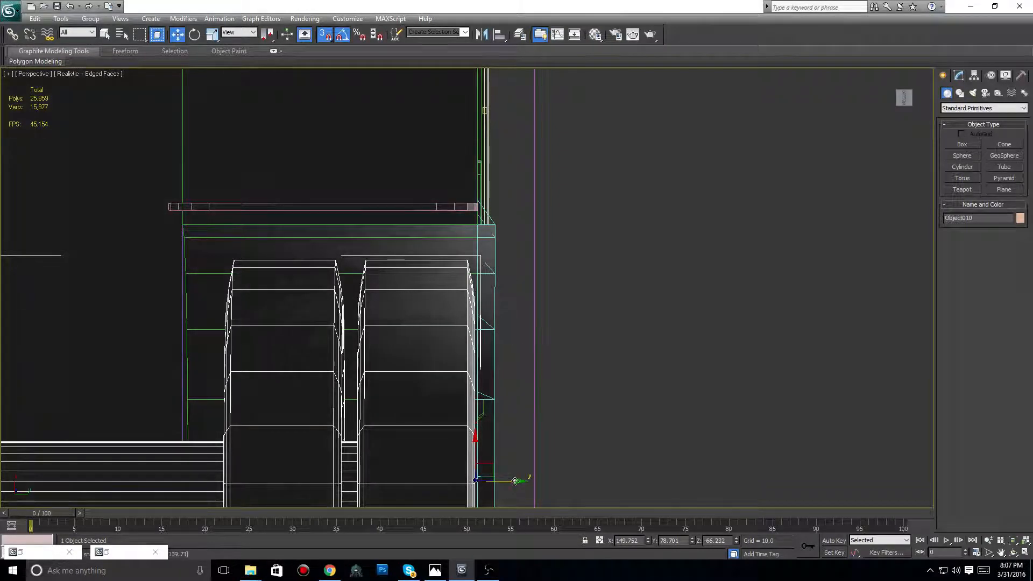
left_click_drag(515, 481, 476, 202)
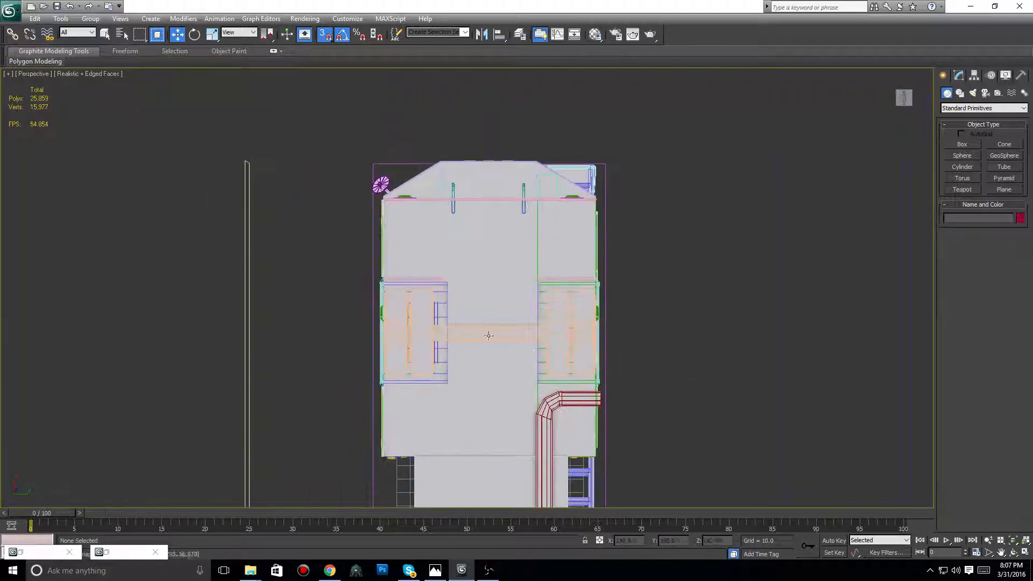
Snap the original rear wheel outward along Y to its body edge at Y -79.133, check both wheels from underneath, and clear the selection
scroll(489, 336, "up", 4)
left_click(307, 338)
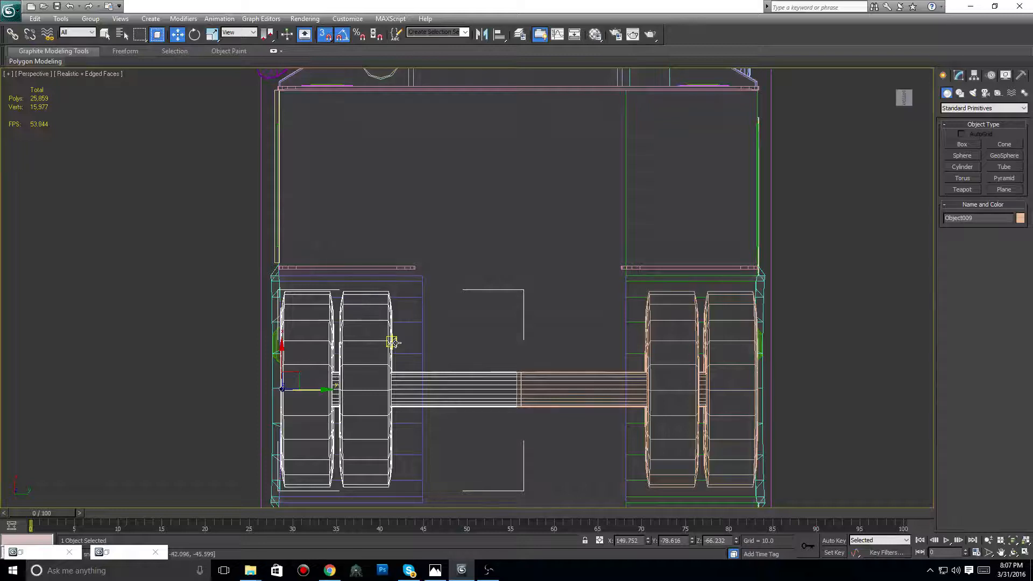
scroll(393, 343, "up", 5)
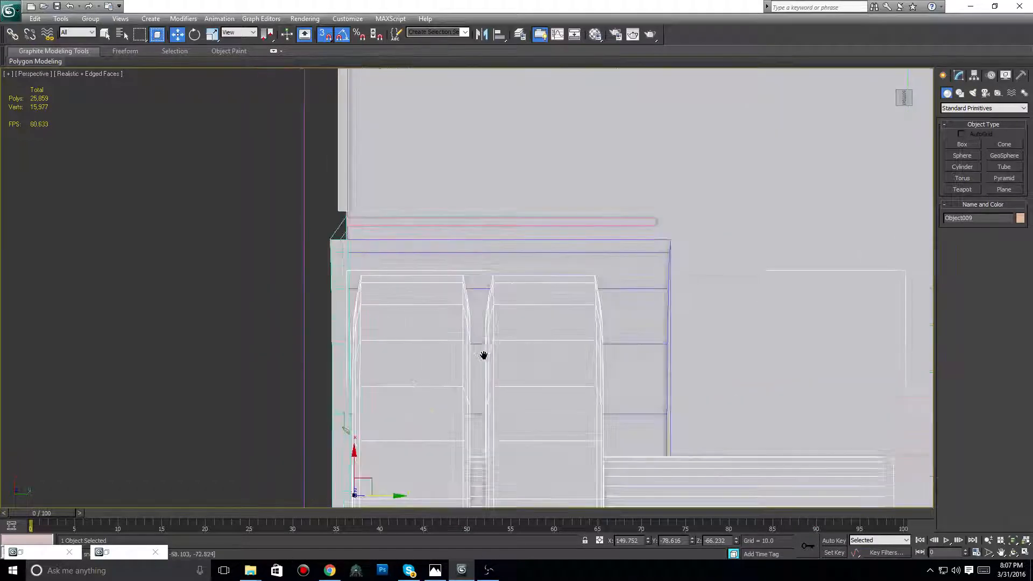
middle_click_drag(415, 382, 457, 357)
left_click_drag(441, 469, 391, 198)
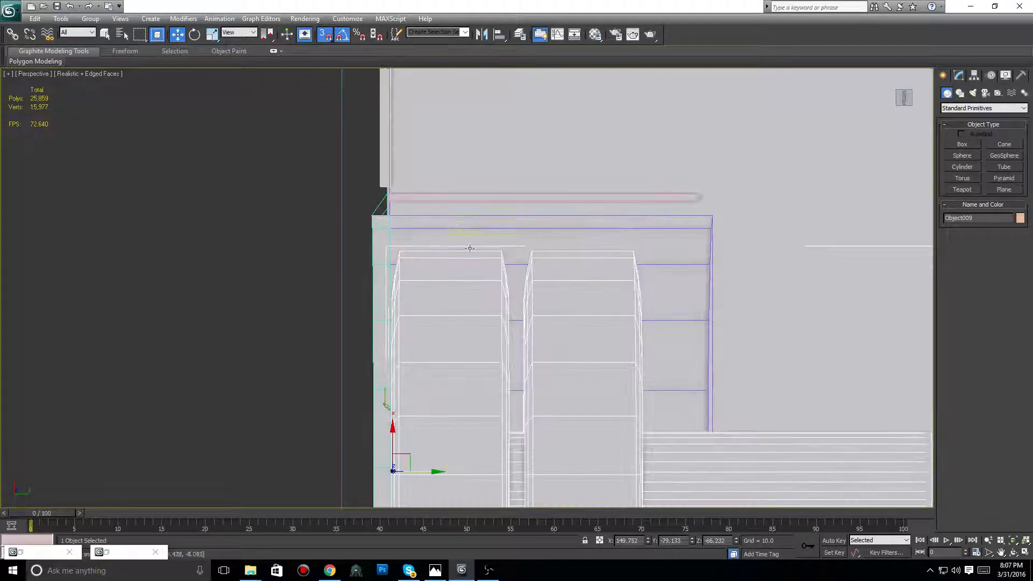
middle_click_drag(572, 373, 535, 357)
scroll(535, 358, "down", 4)
scroll(535, 358, "down", 5)
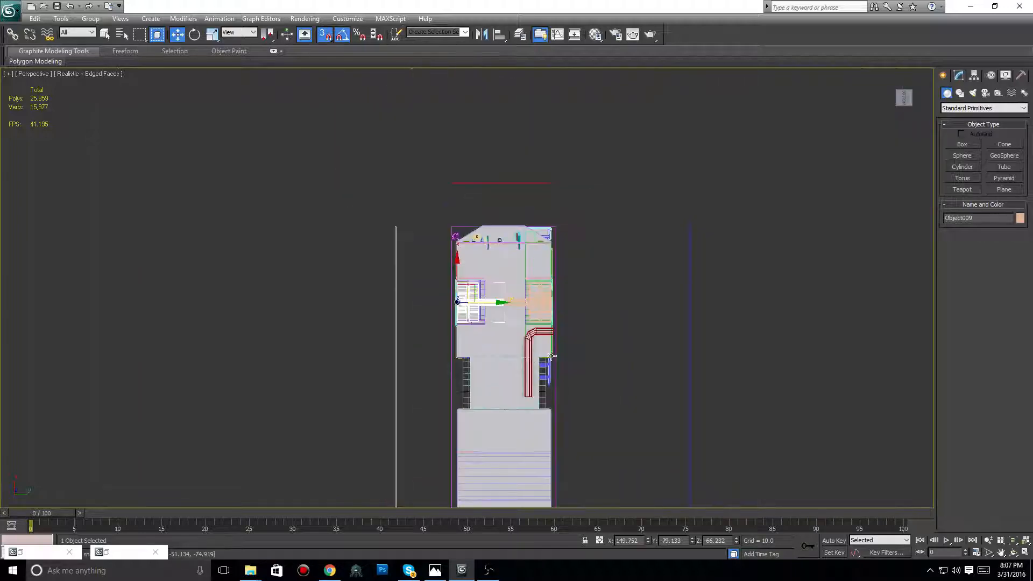
scroll(544, 355, "up", 8)
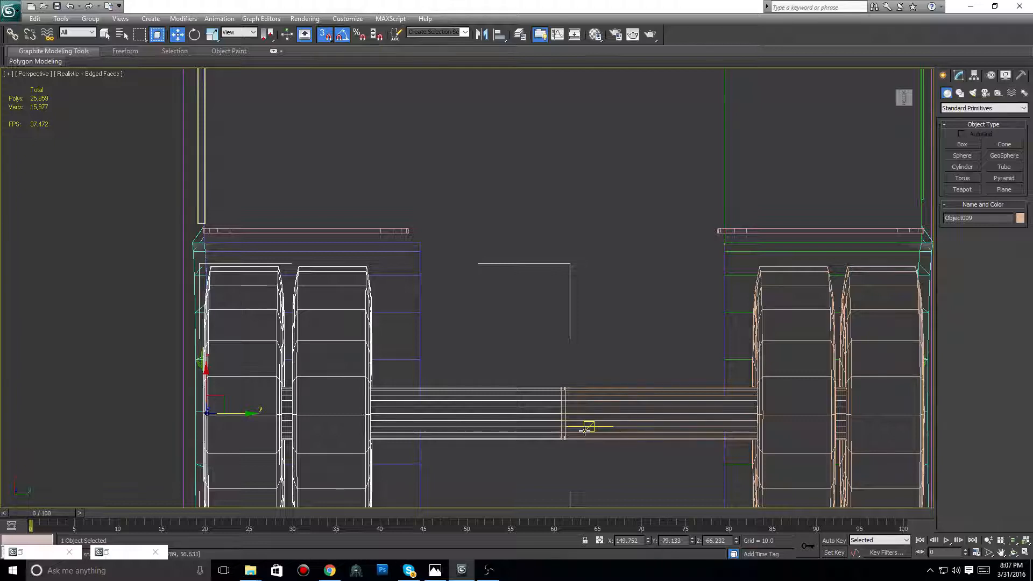
scroll(641, 395, "down", 3)
left_click(641, 394)
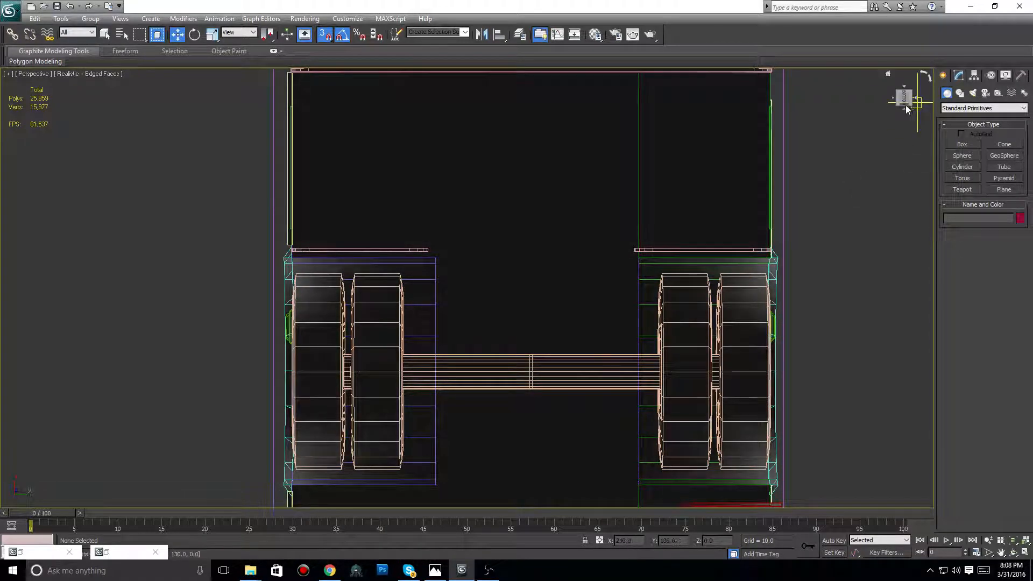
Examine the mounted rear wheel, tail lights and rear bumper step up close from the truck's rear corner
mouse_move(906, 101)
left_click_drag(906, 101, 885, 153)
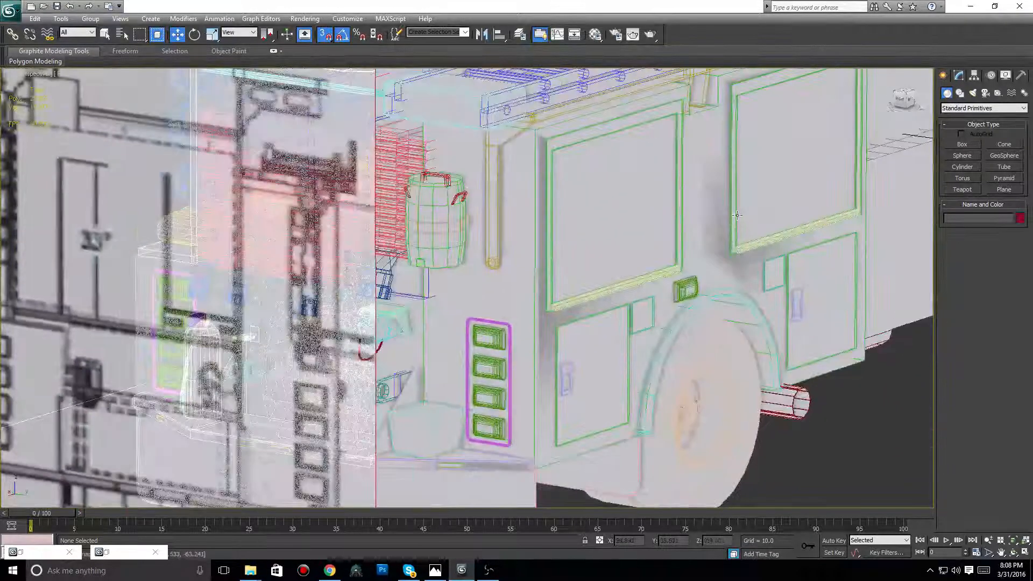
scroll(737, 215, "down", 5)
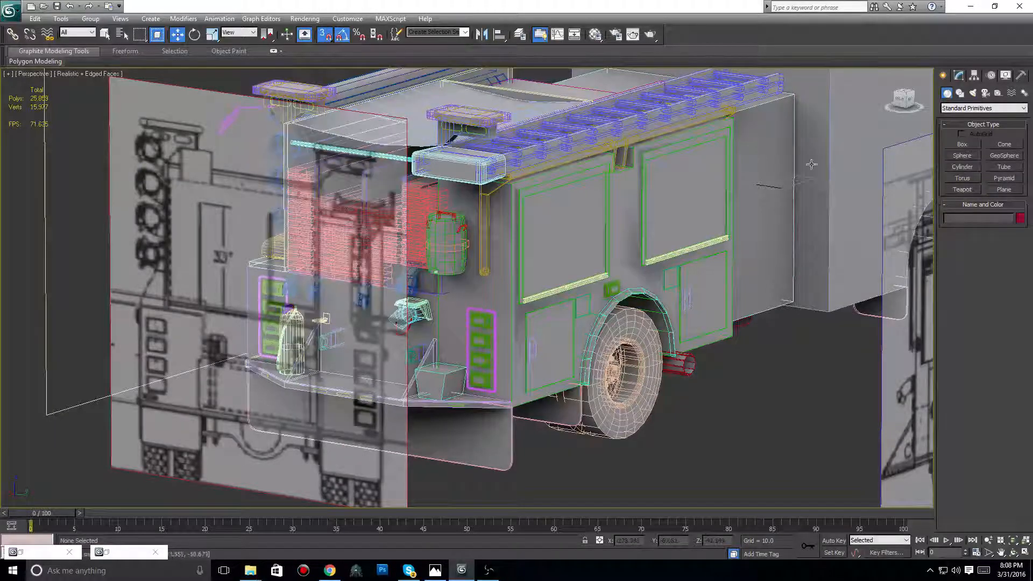
scroll(571, 389, "up", 6)
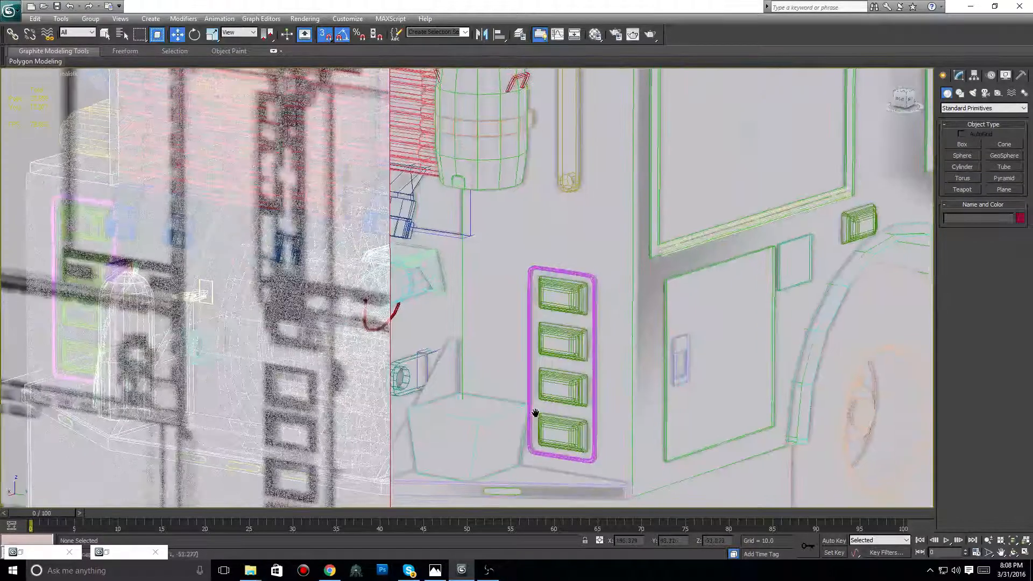
scroll(578, 452, "up", 6)
middle_click_drag(666, 449, 583, 312)
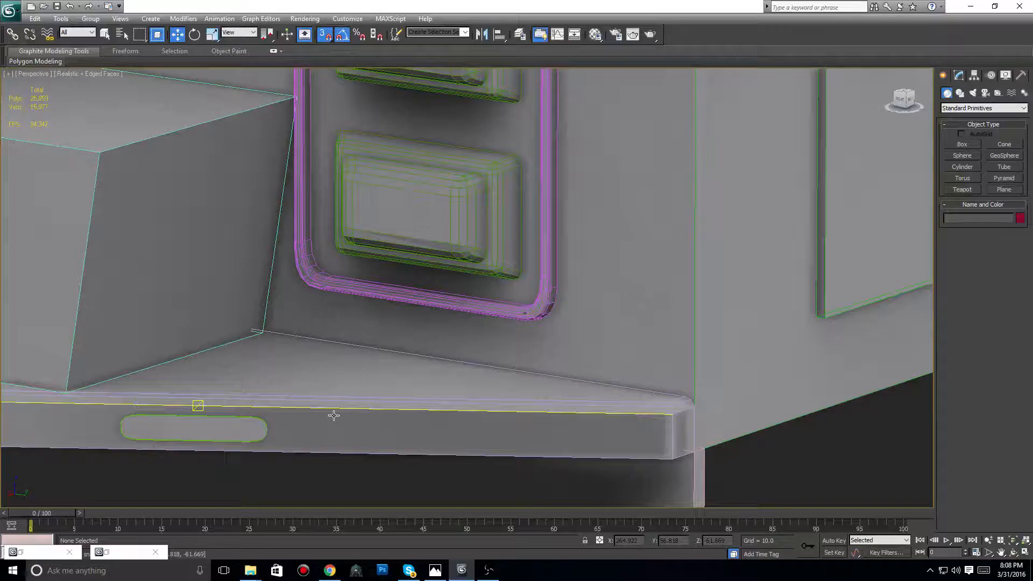
scroll(334, 415, "down", 10)
middle_click_drag(362, 419, 360, 474)
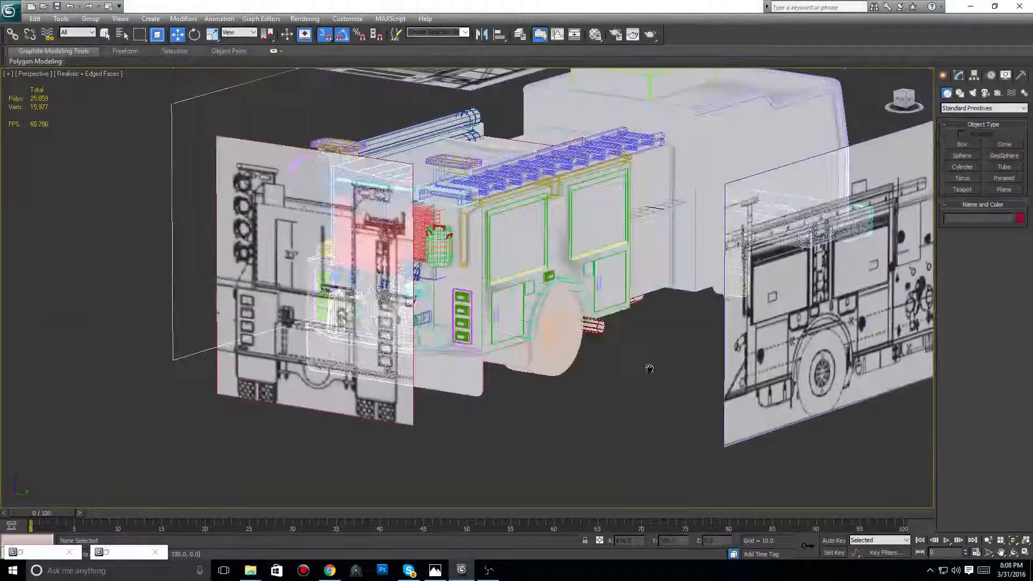
Examine the whole truck from the rear, both sides and the front against the surrounding blueprint planes
left_click_drag(908, 97, 926, 109)
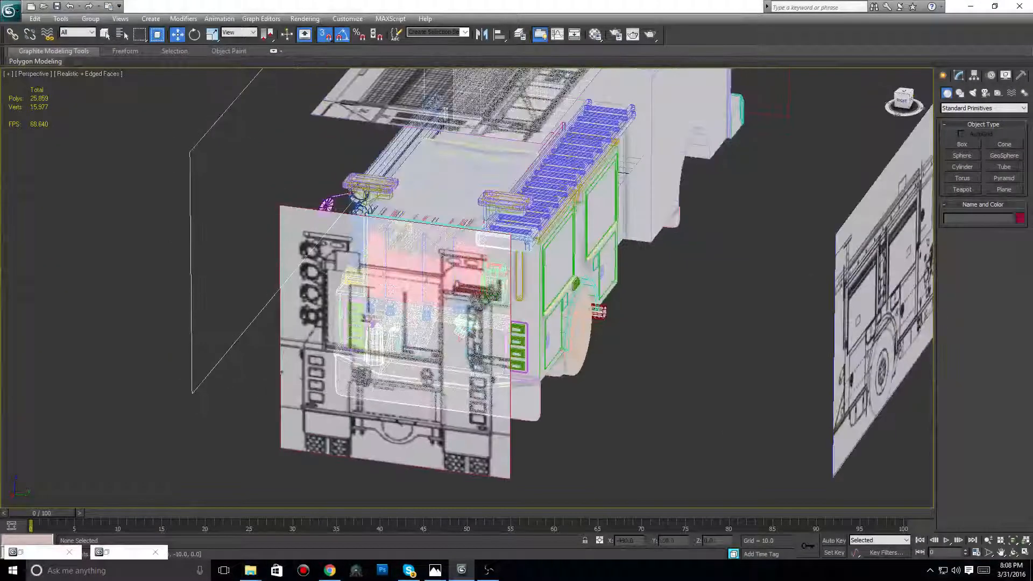
left_click(896, 93)
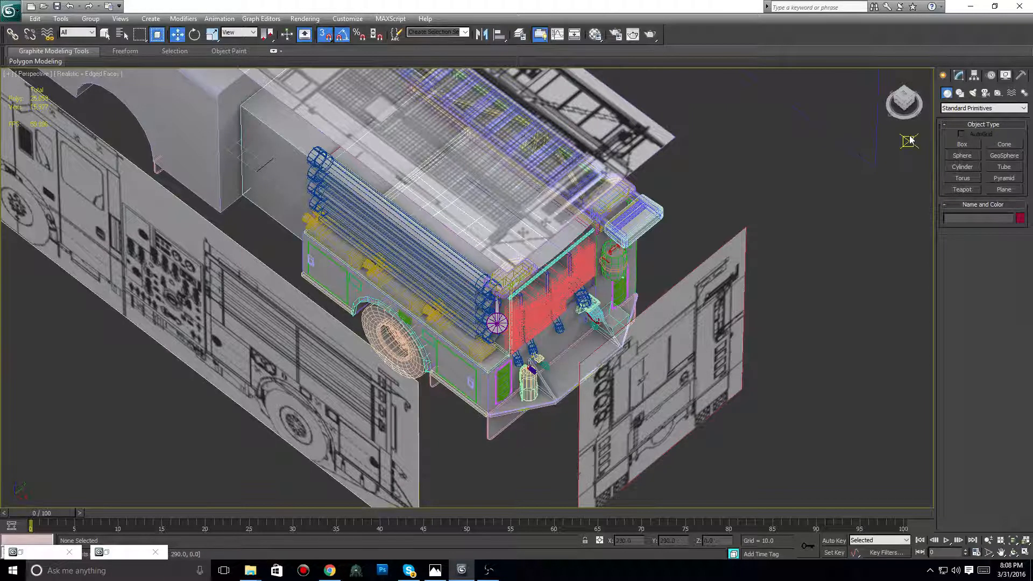
left_click(906, 83)
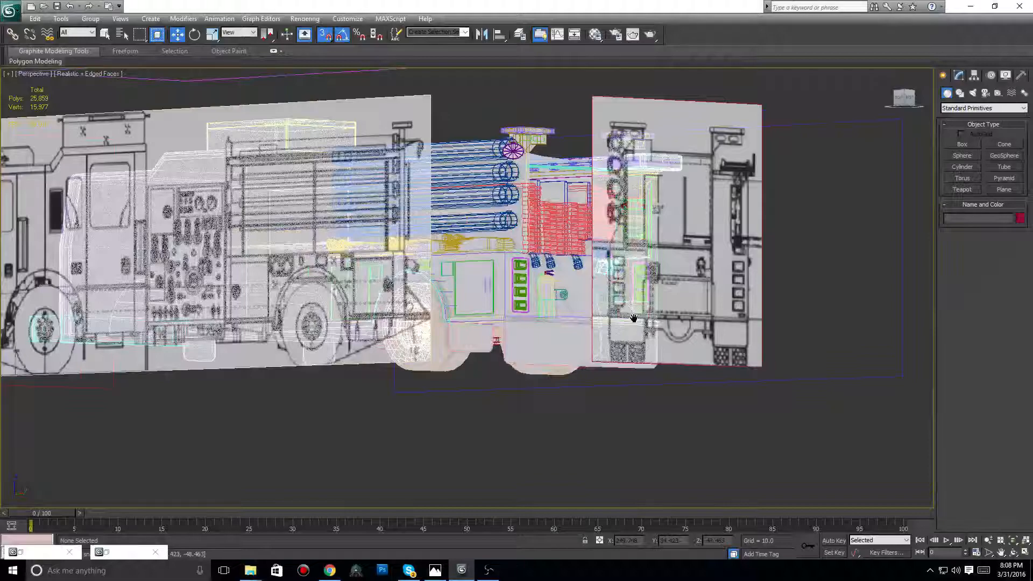
middle_click_drag(634, 318, 721, 385)
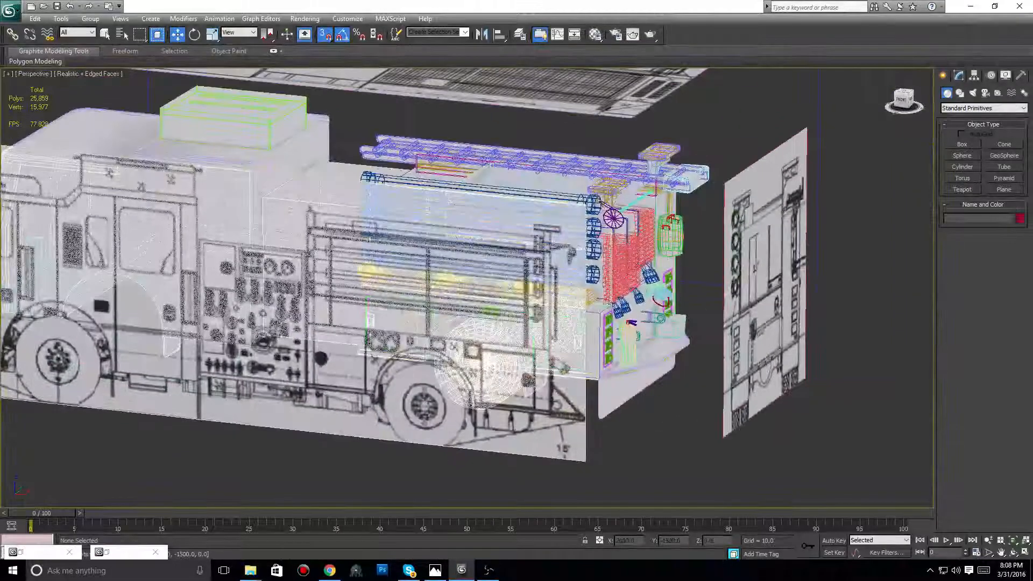
middle_click_drag(511, 288, 564, 312, "alt")
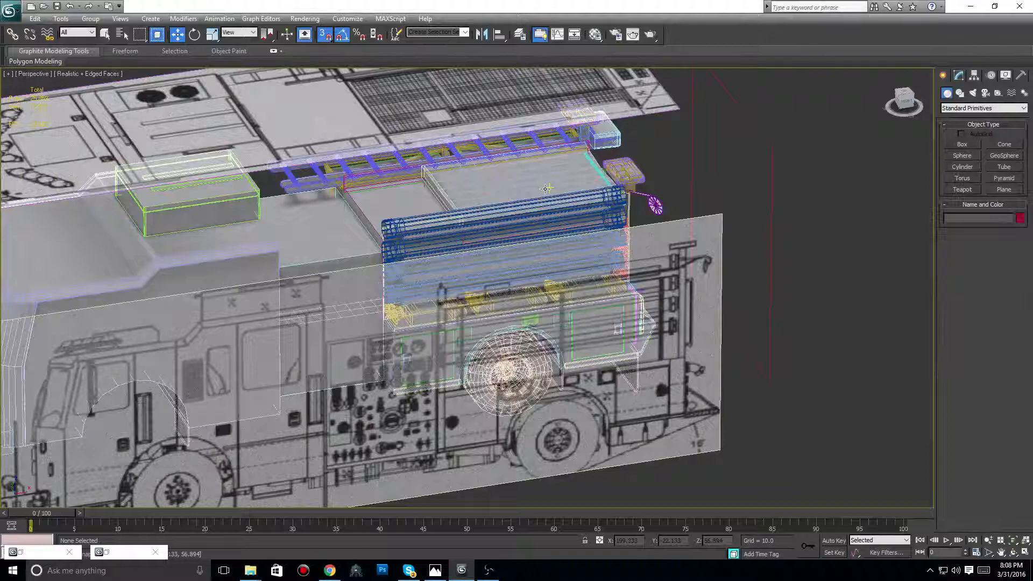
middle_click_drag(160, 246, 412, 227)
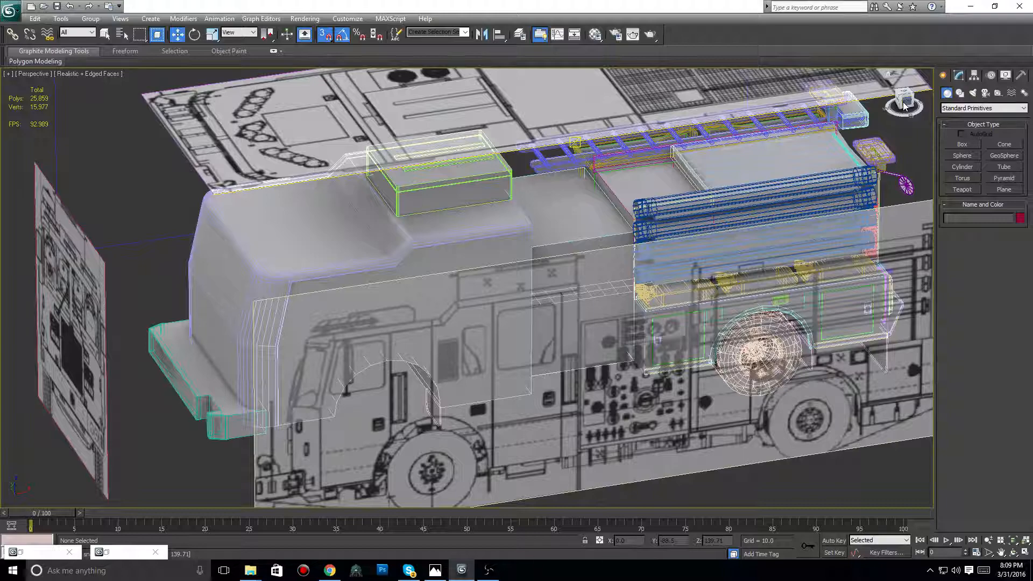
middle_click_drag(882, 376, 806, 397, "alt")
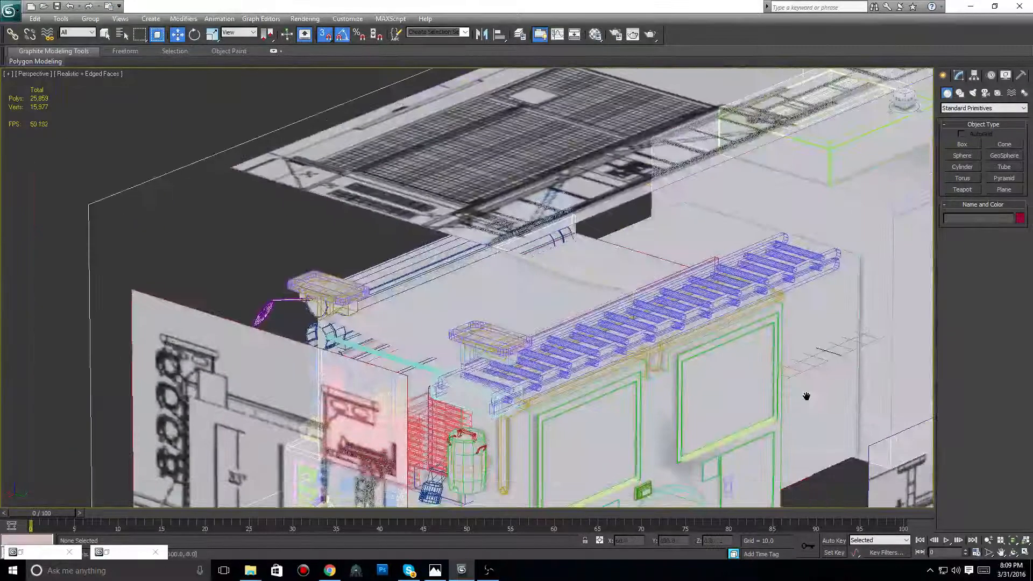
scroll(806, 396, "down", 3)
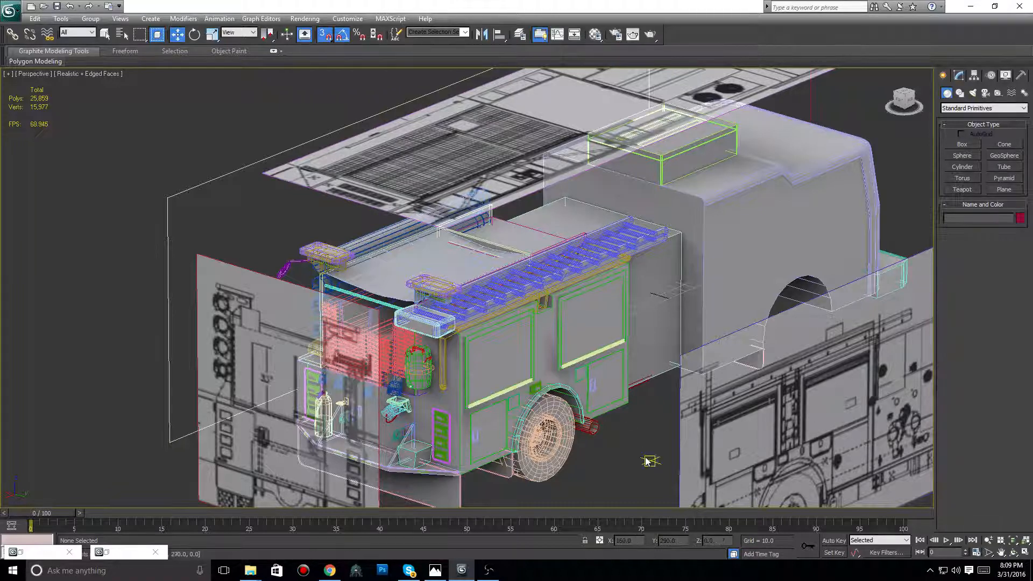
left_click(913, 105)
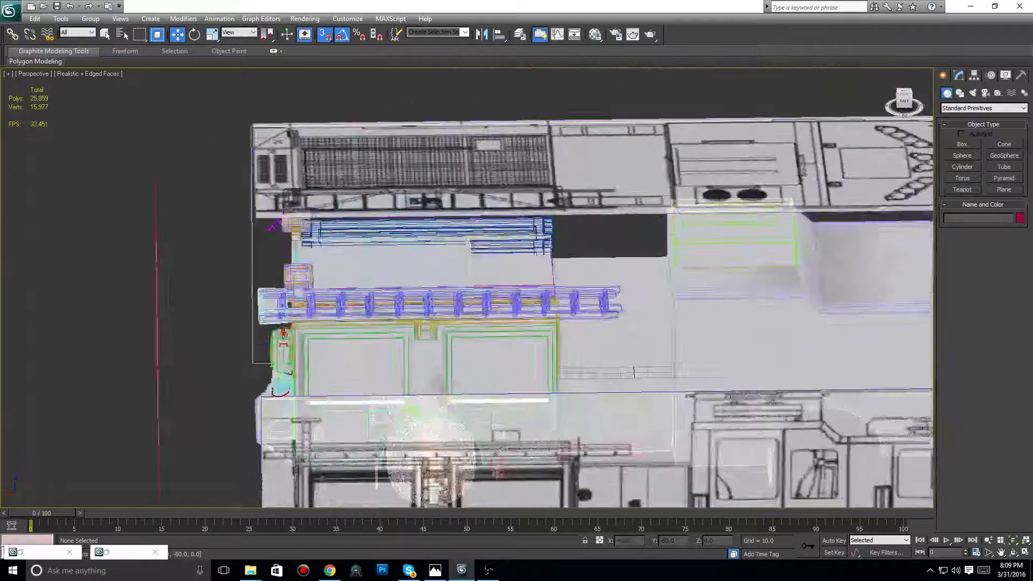
left_click_drag(913, 105, 877, 105)
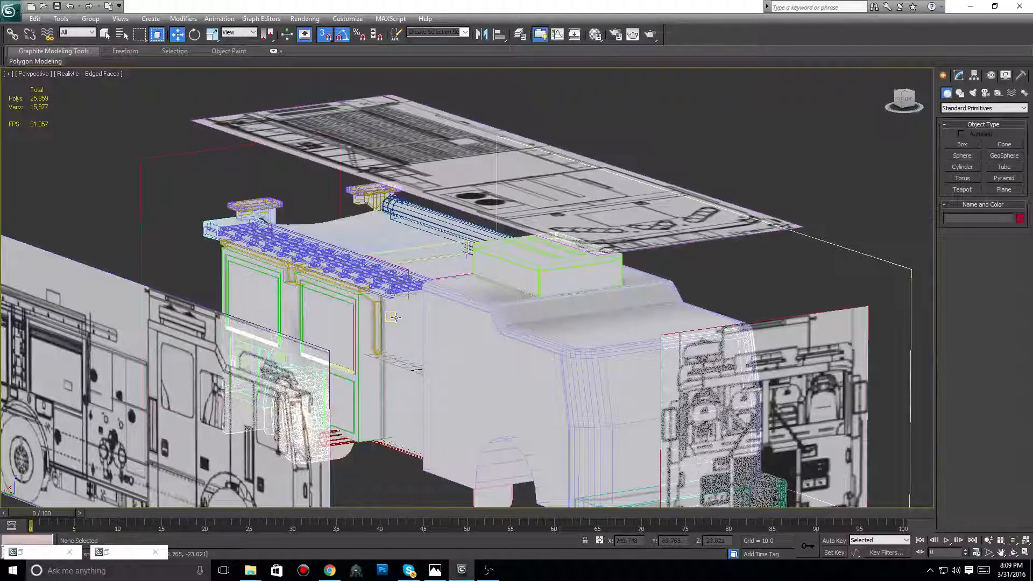
key("z")
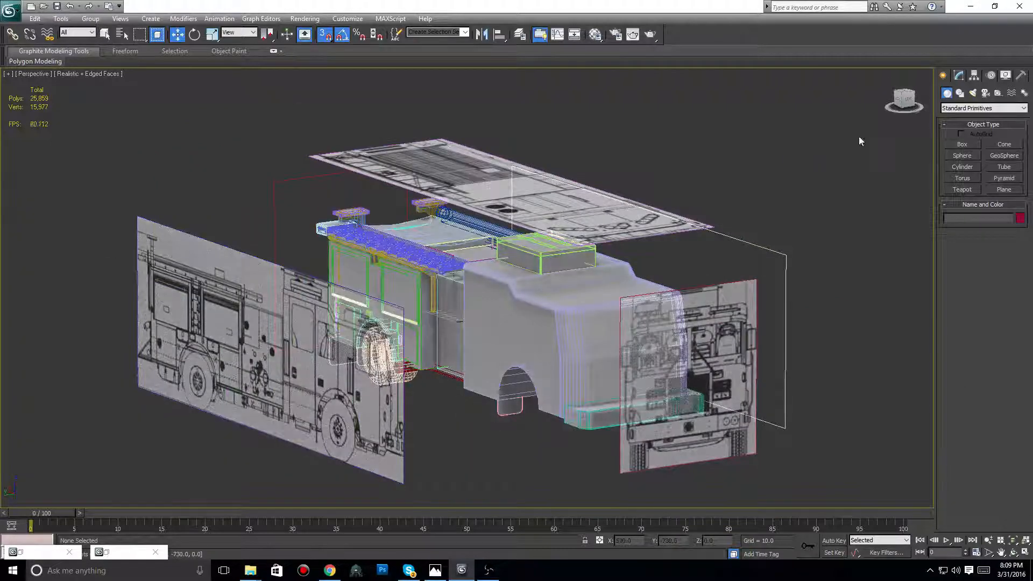
left_click_drag(908, 99, 867, 112)
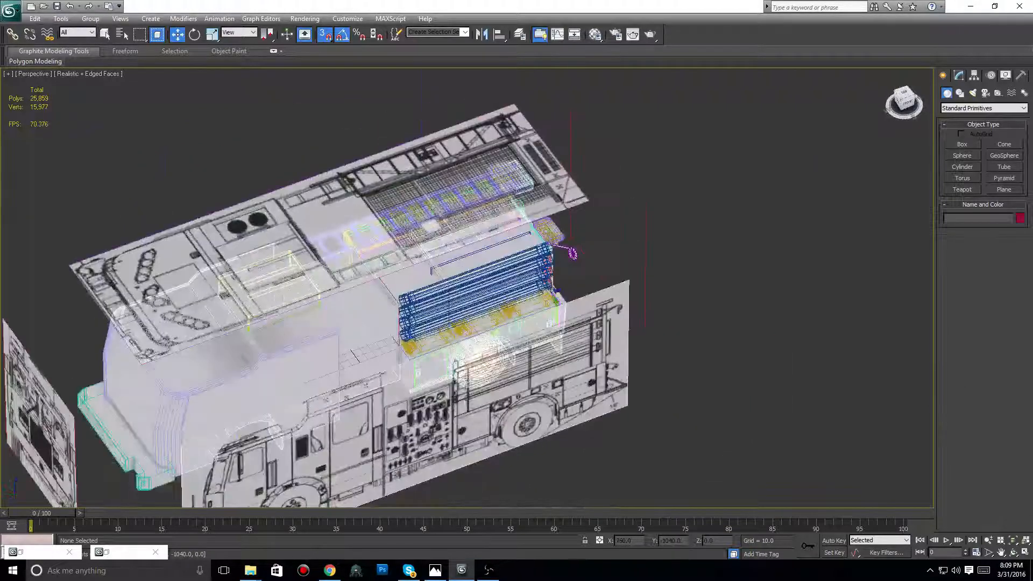
left_click(908, 100)
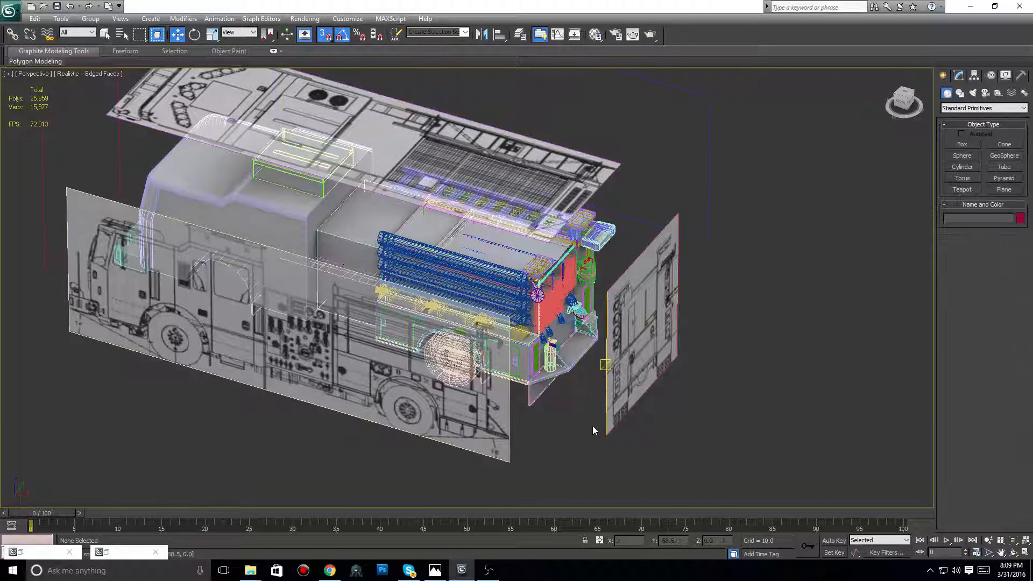
Examine the rear roof details, including the side pipes, corner light mounts, ladder and roof opening
scroll(593, 430, "up", 5)
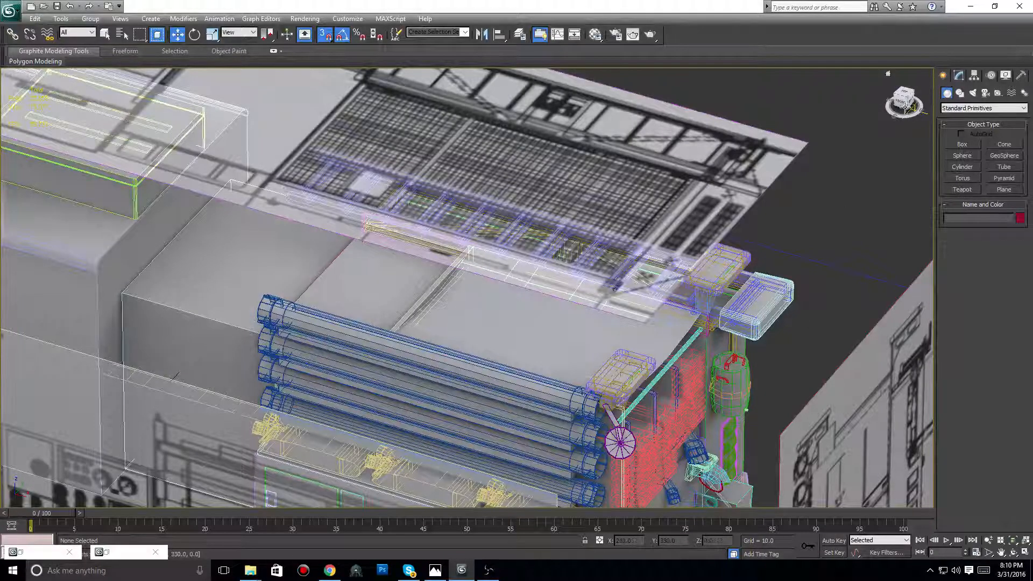
left_click_drag(905, 106, 888, 102)
middle_click_drag(451, 376, 503, 384)
scroll(502, 385, "up", 4)
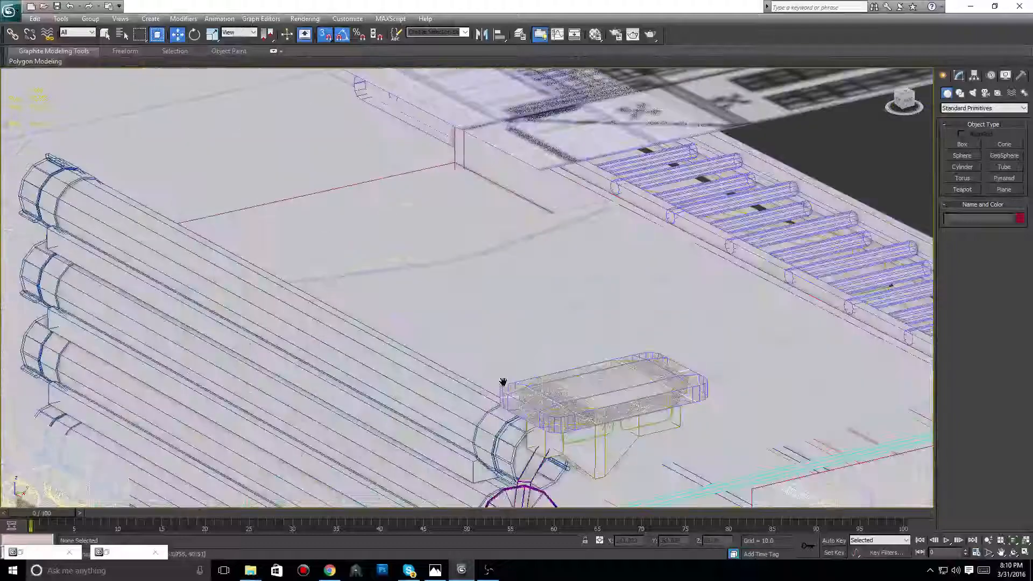
scroll(525, 400, "down", 6)
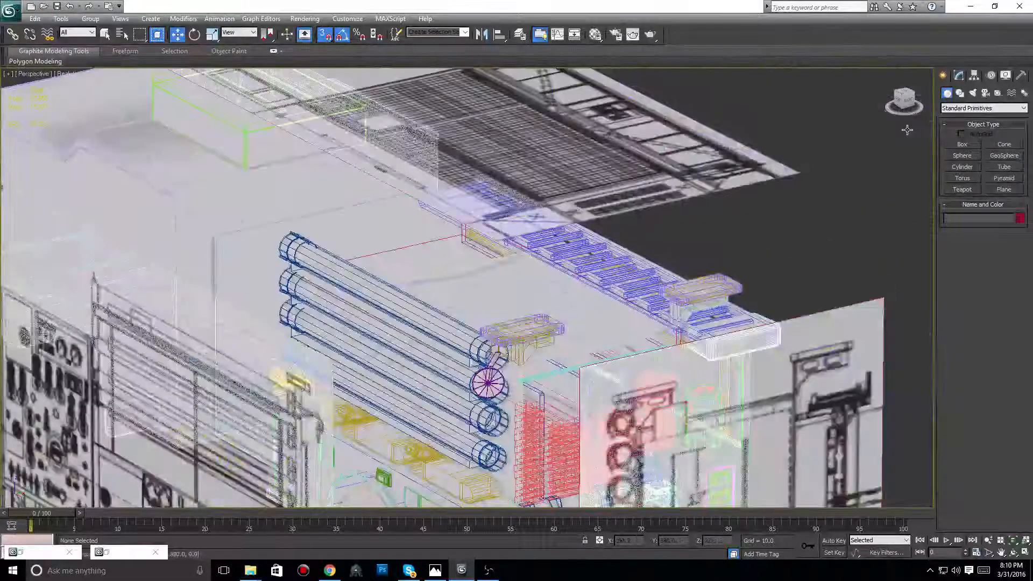
left_click_drag(907, 129, 907, 97)
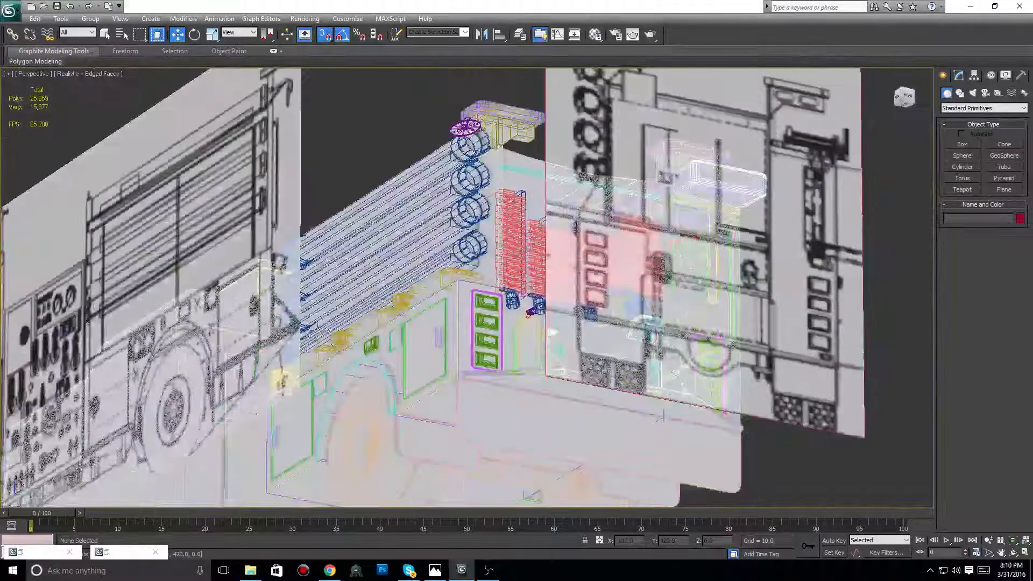
scroll(570, 296, "up", 5)
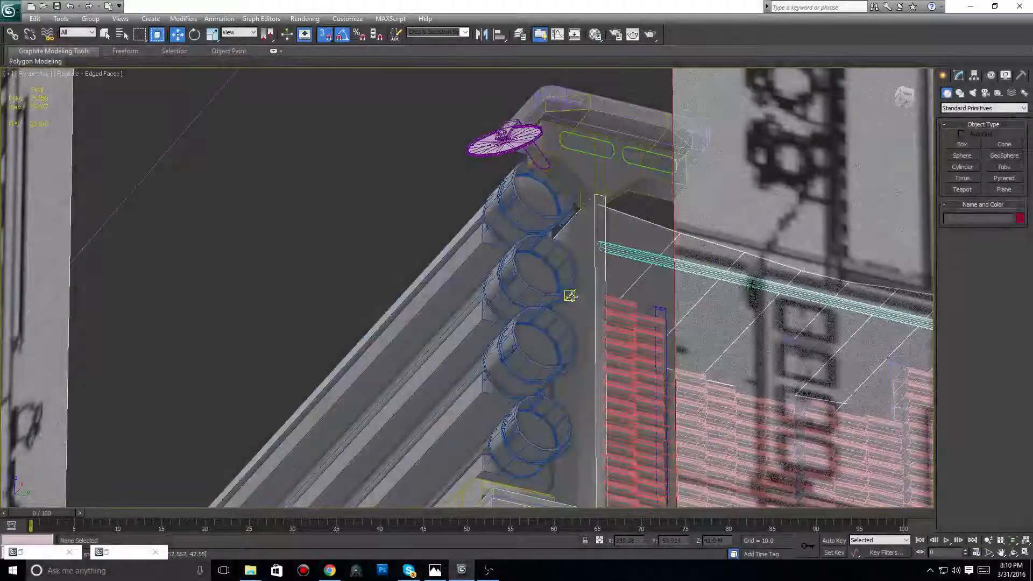
scroll(570, 295, "down", 5)
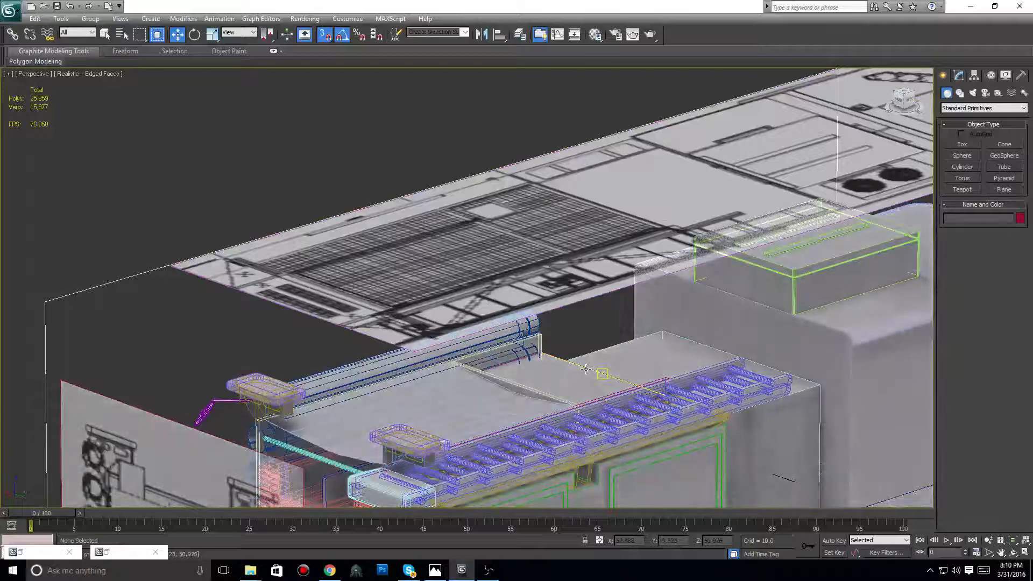
Examine the cab roof box, side pipes and ladder from the front and rear corner, including the whole truck among its blueprint planes
left_click(903, 118)
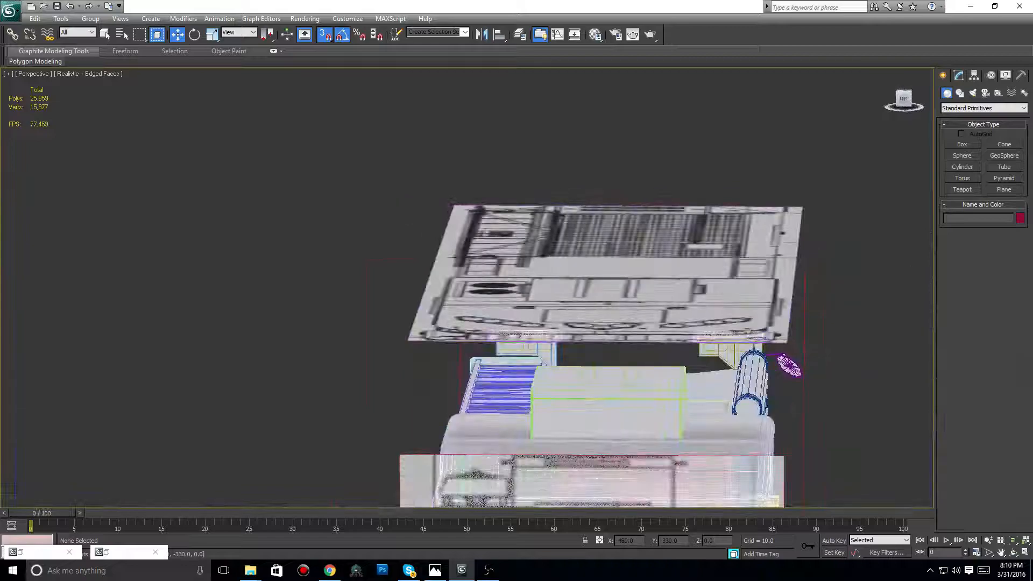
mouse_move(467, 333)
middle_mouse_down("alt")
mouse_move(469, 392)
mouse_move(368, 342)
middle_mouse_up("alt")
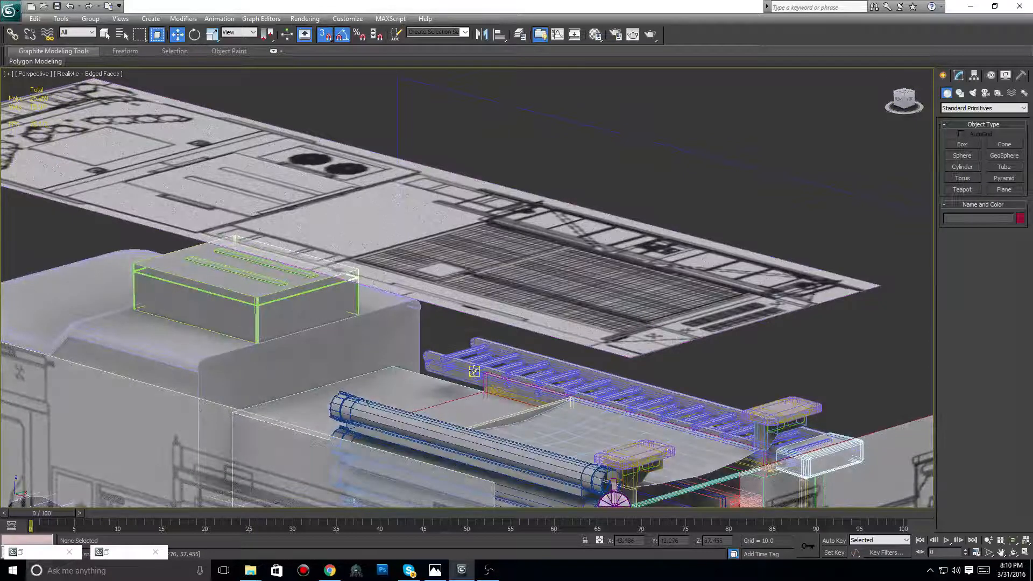
scroll(636, 334, "down", 5)
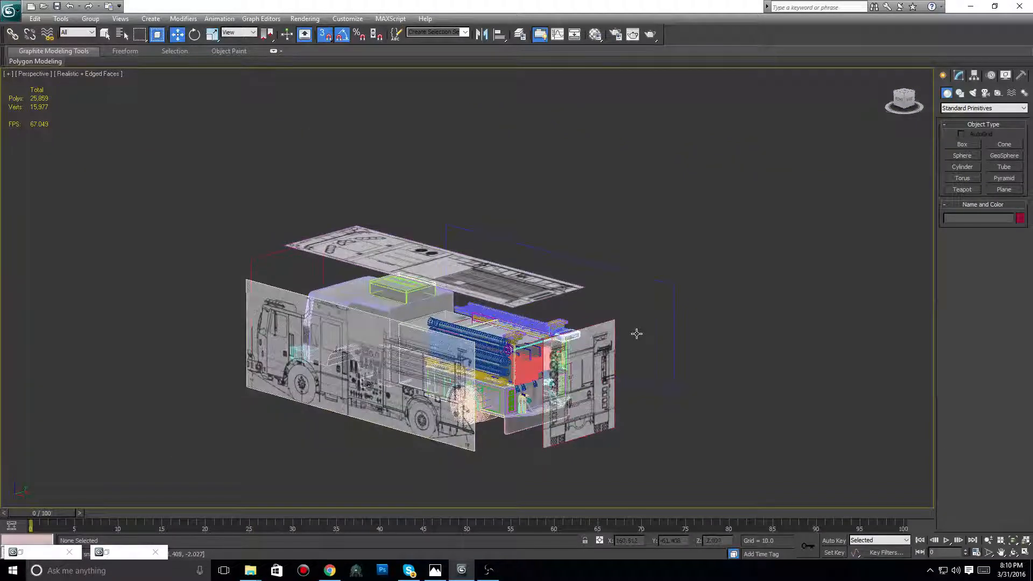
scroll(636, 334, "up", 3)
middle_click_drag(533, 378, 725, 356)
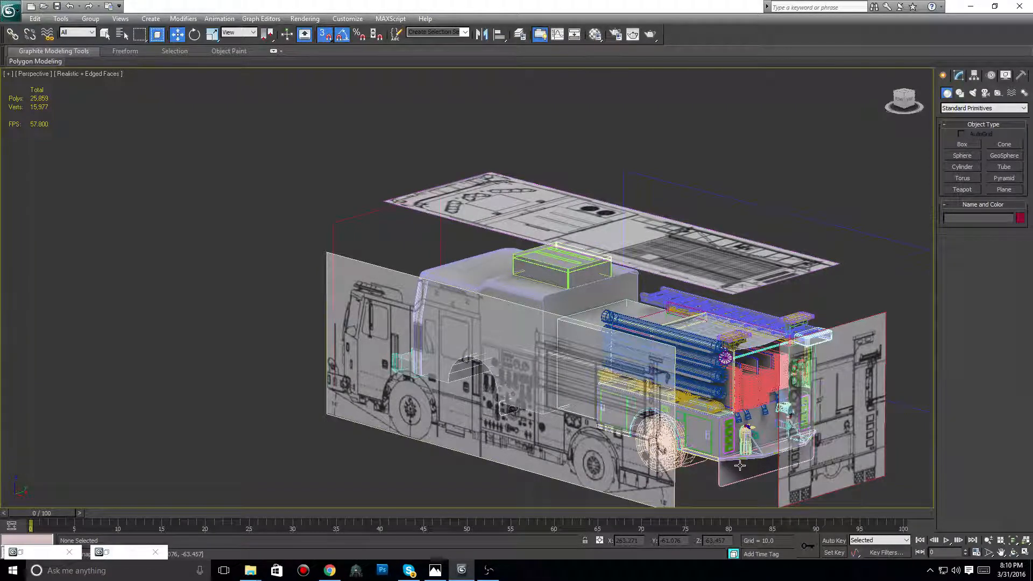
Switch to Chrome and view the FDLC Seagrave Marauder 2 reference image from the "gta 4 marauder" image results
key("alt+Tab")
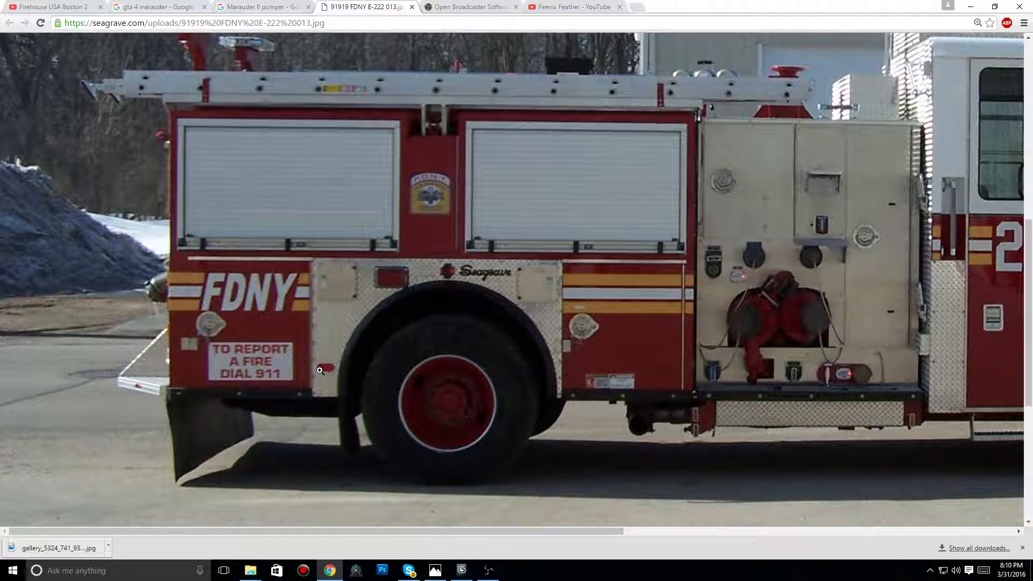
left_click(445, 6)
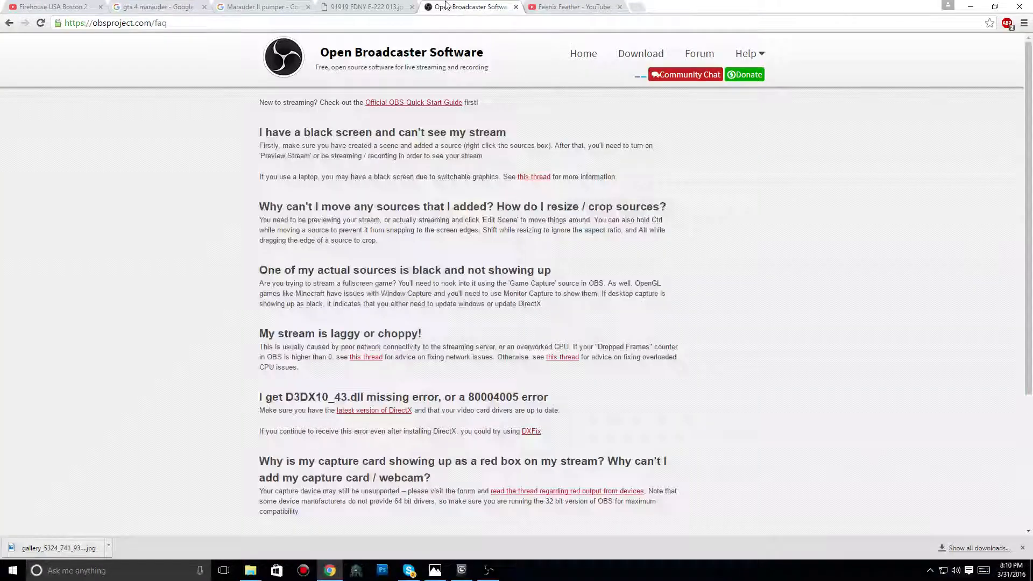
left_click(268, 7)
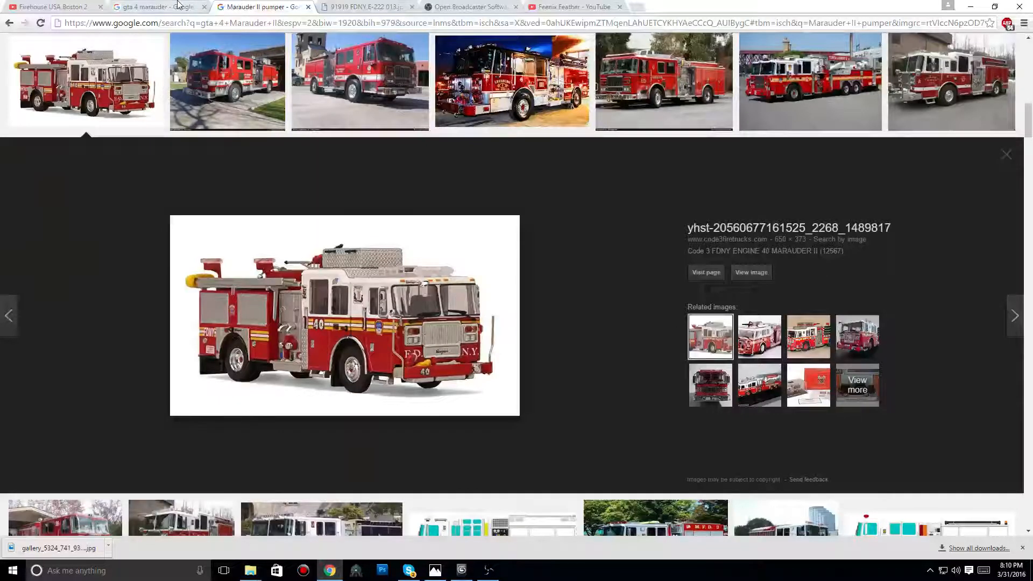
left_click(179, 5)
scroll(77, 263, "down", 5)
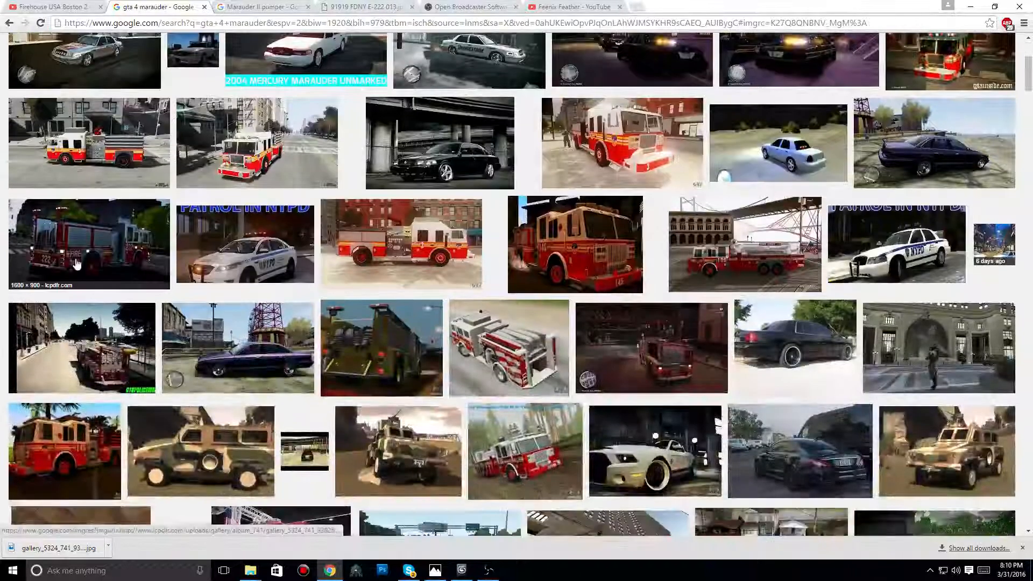
left_click(77, 264)
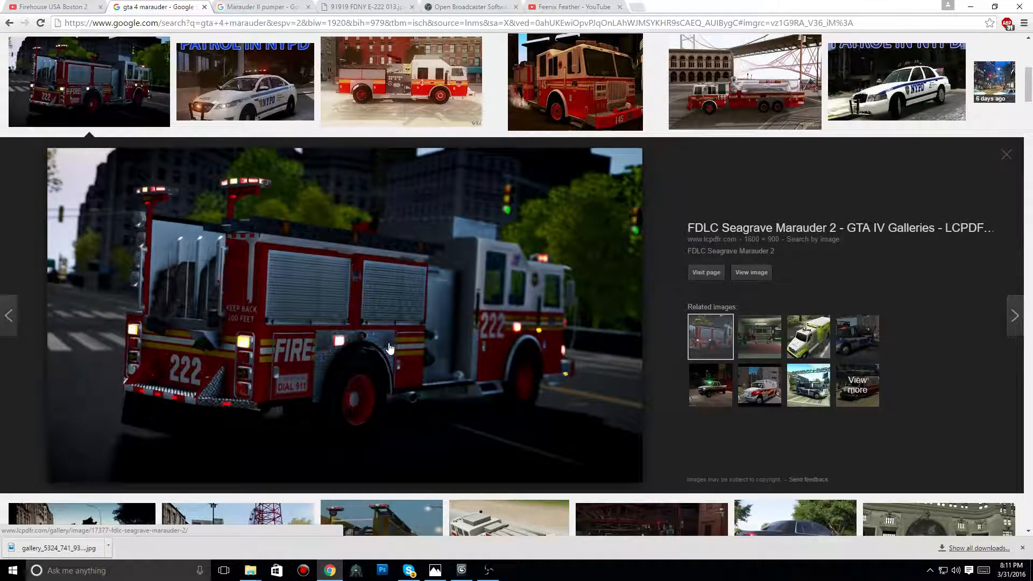
Return to 3ds Max, restore the four-viewport layout, and orbit the perspective view to show the truck's front corner
left_click(969, 7)
middle_click_drag(725, 372, 743, 378)
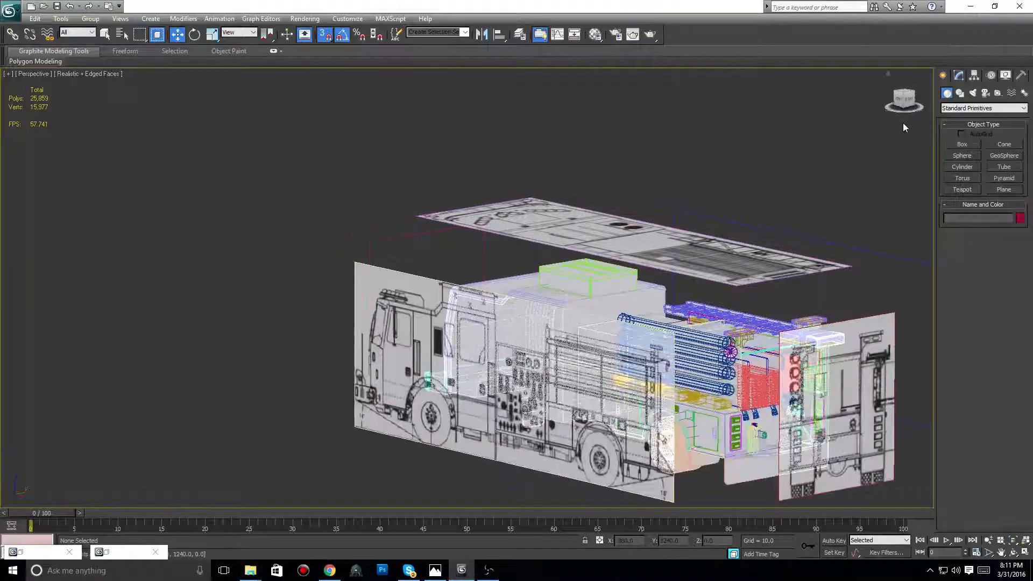
left_click(1025, 552)
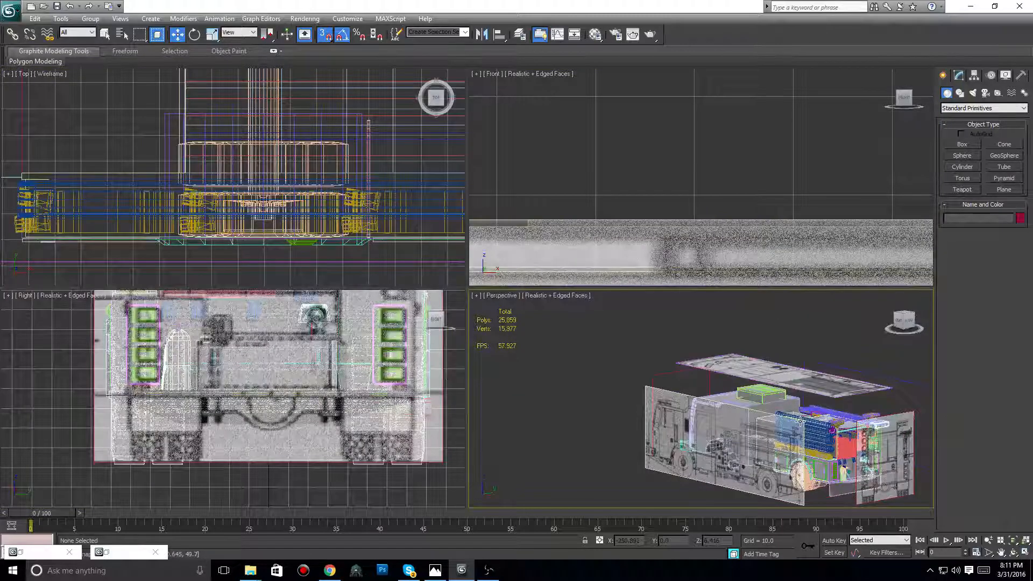
middle_click_drag(800, 421, 753, 414, "alt")
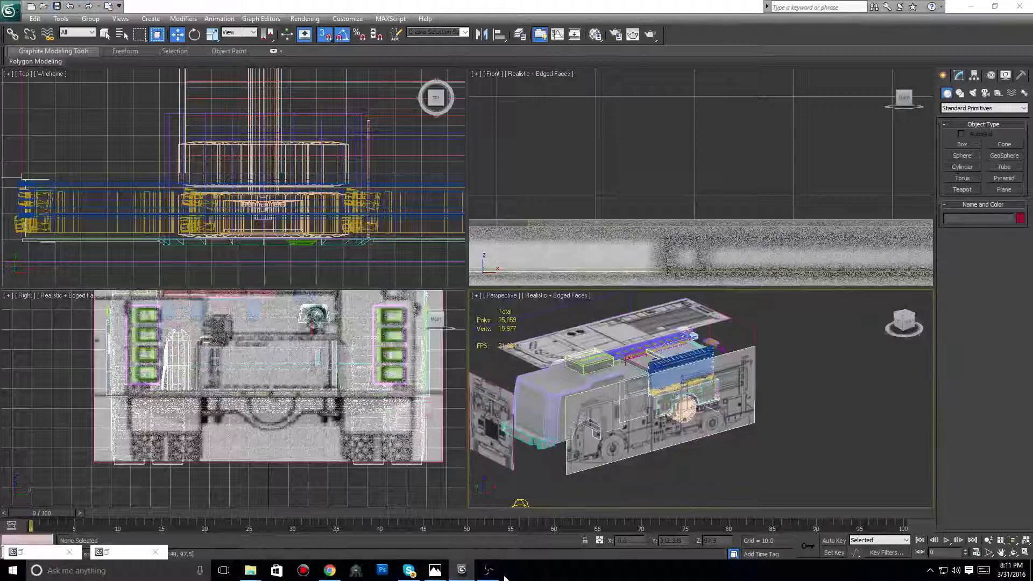
left_click(488, 572)
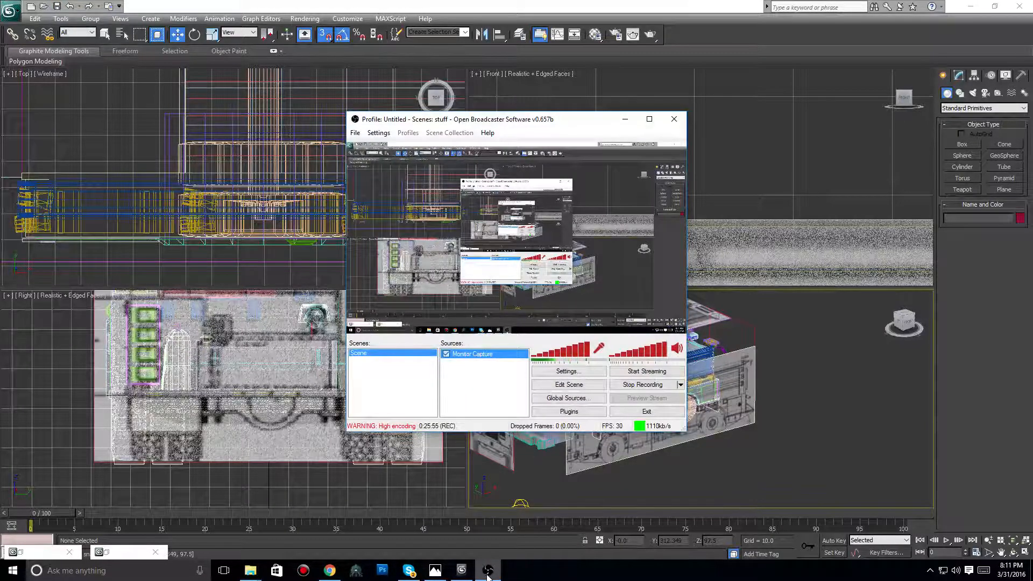